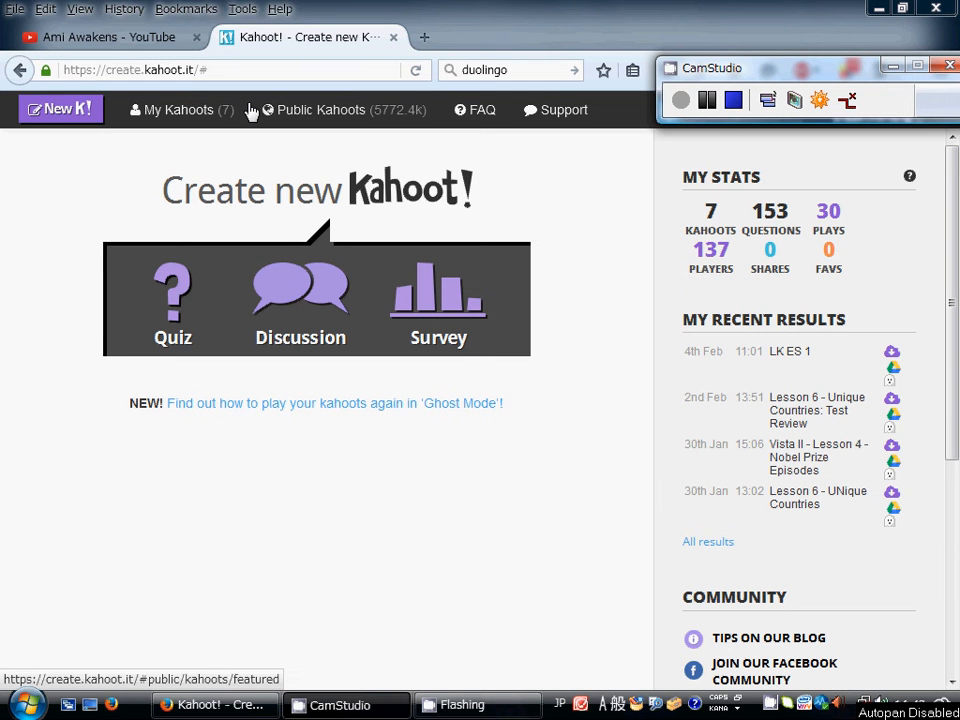
Step: Create a new quiz named "Kahoot Demo" and proceed to its first question
left_click(175, 306)
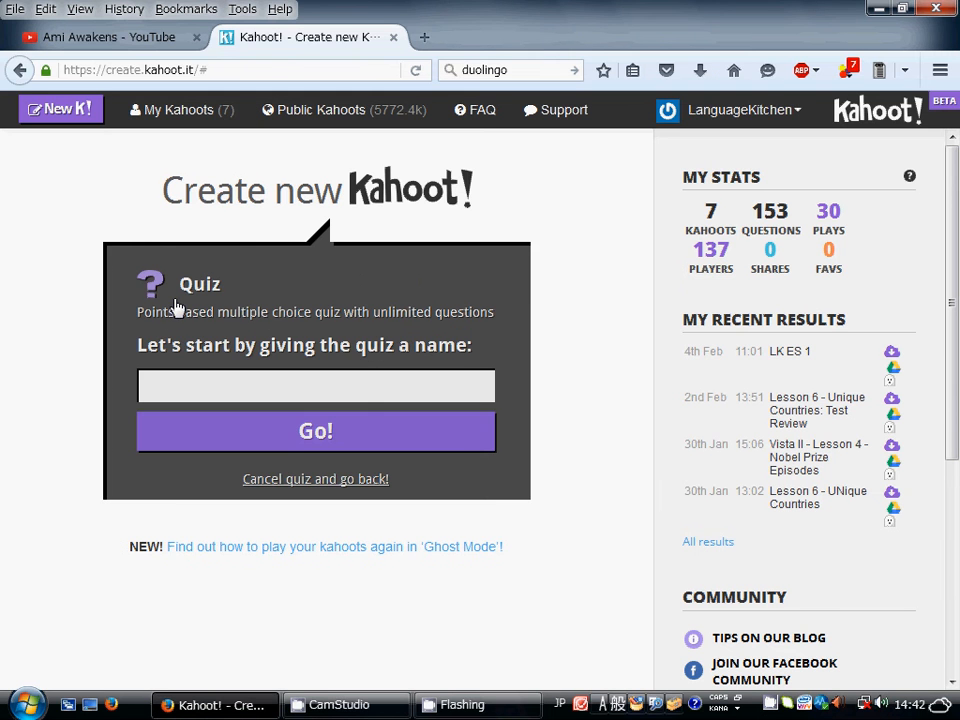
left_click(260, 377)
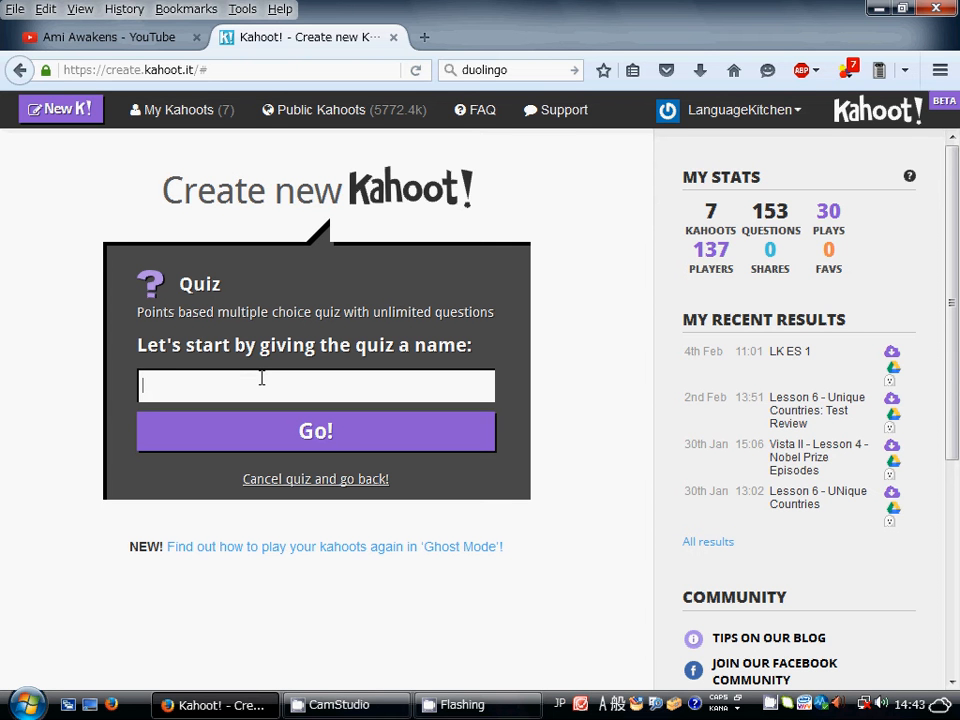
type("Ka")
type("hoot ")
type("Den")
type("o")
key("BackSpace")
key("BackSpace")
type("mo")
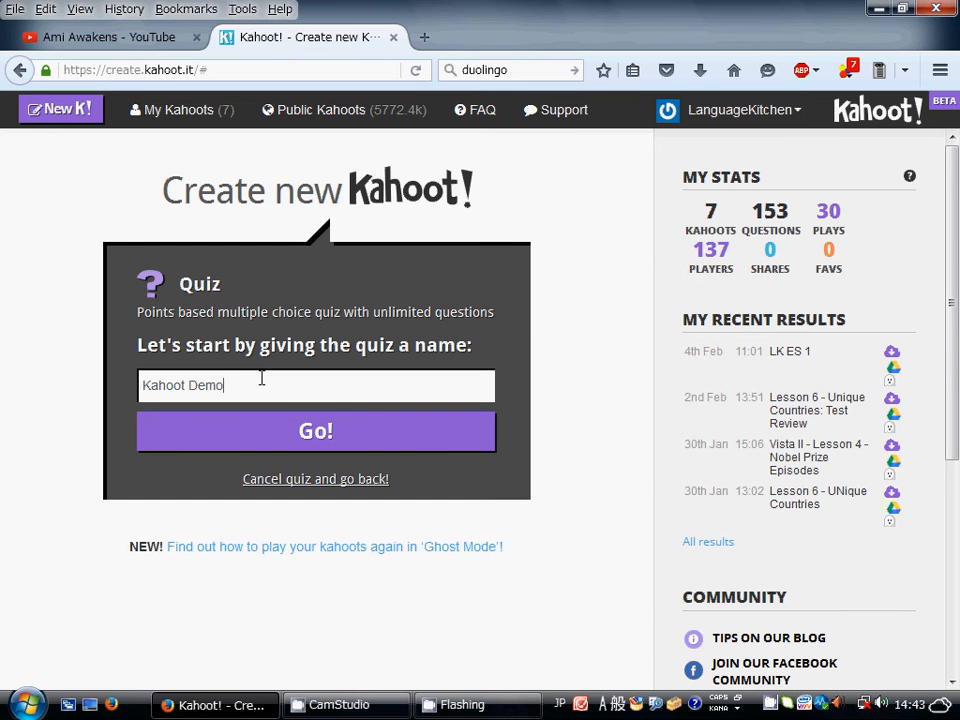
left_click(302, 431)
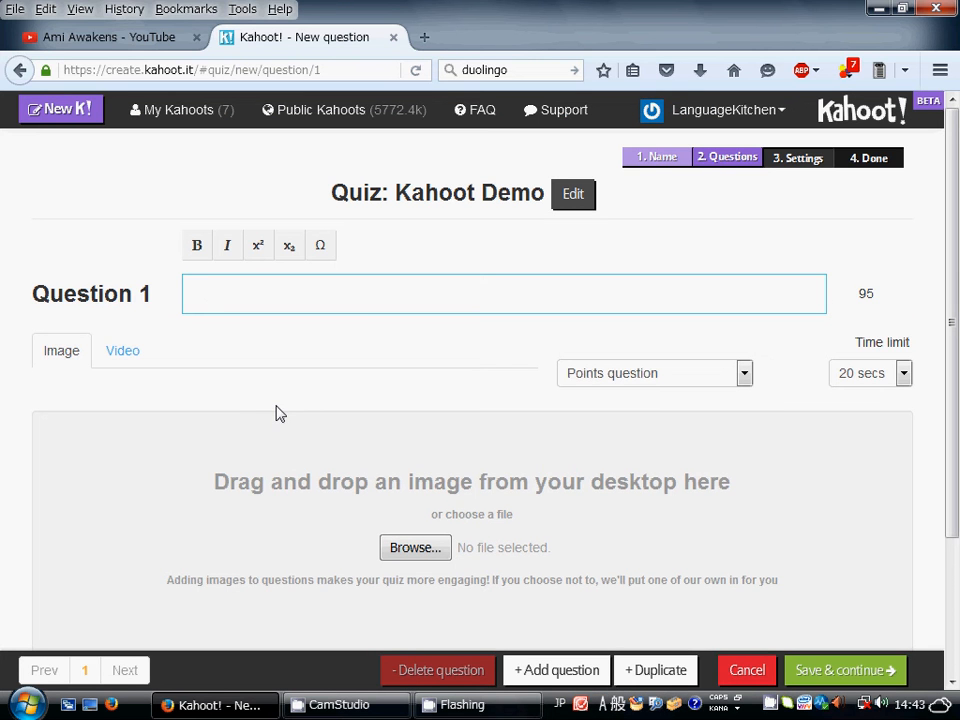
Step: Examine the Question 1 form, including the points options, time limit choices, image area and answer fields
scroll(278, 408, "down", 1)
scroll(393, 309, "up", 1)
scroll(552, 384, "down", 3)
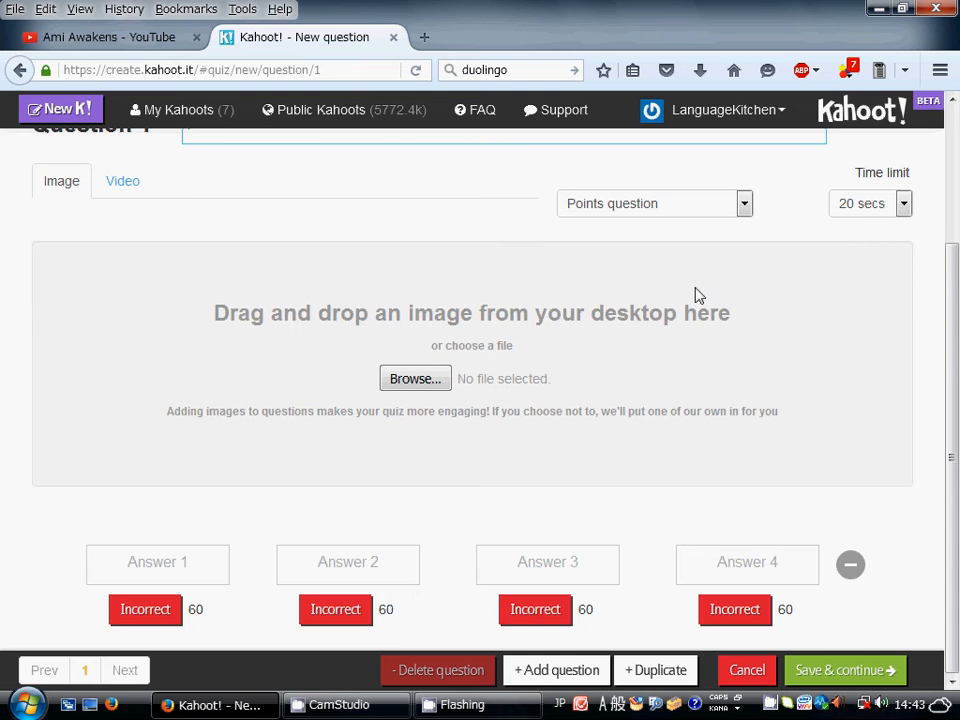
scroll(425, 213, "up", 2)
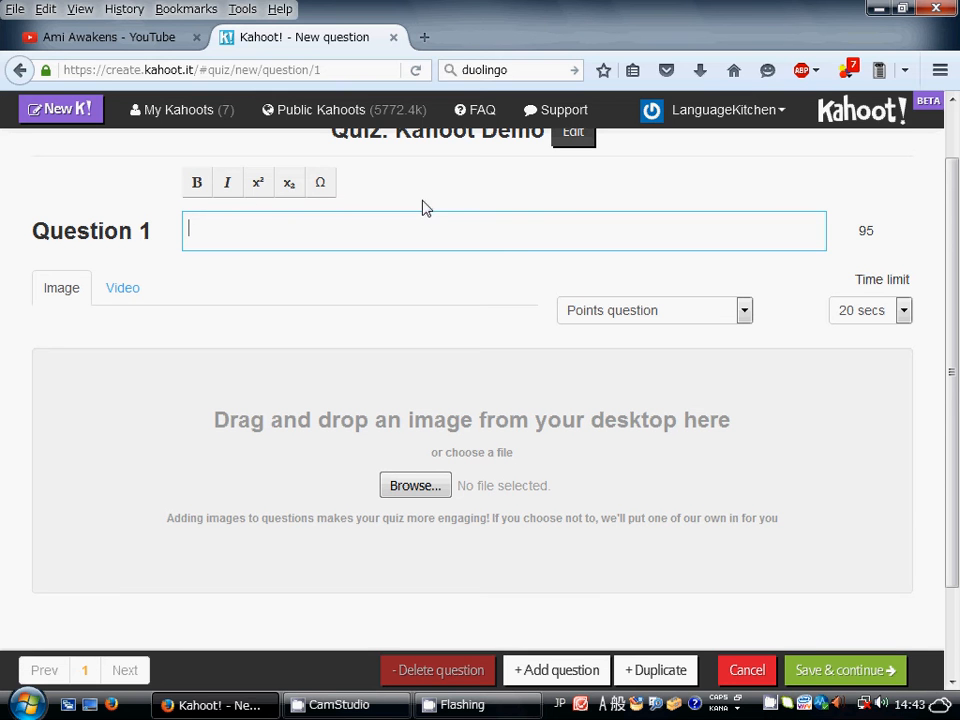
left_click(743, 314)
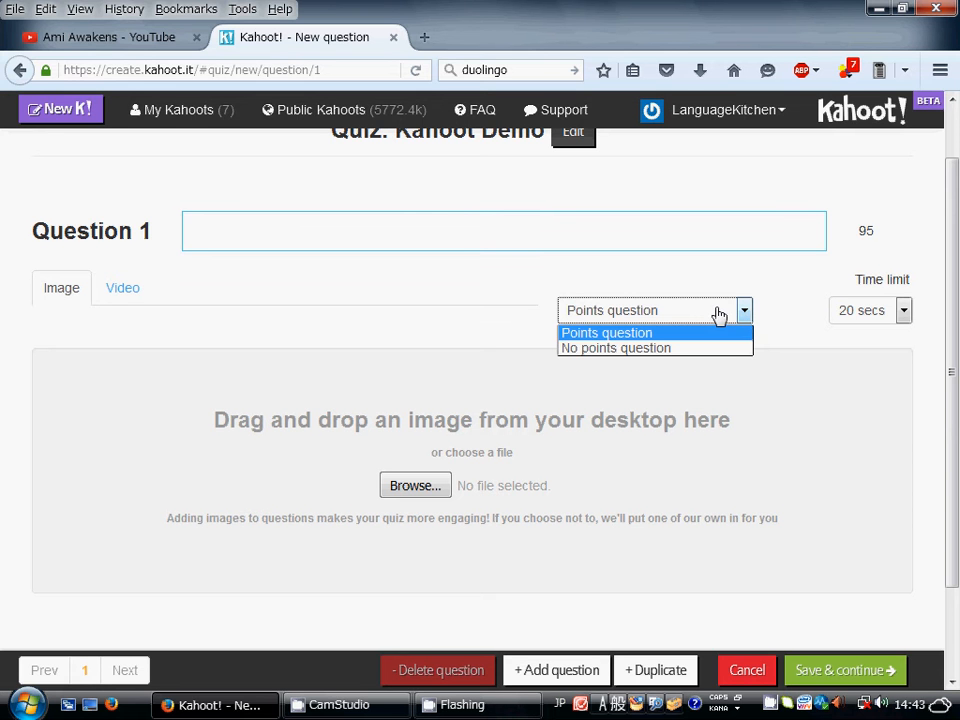
left_click(763, 282)
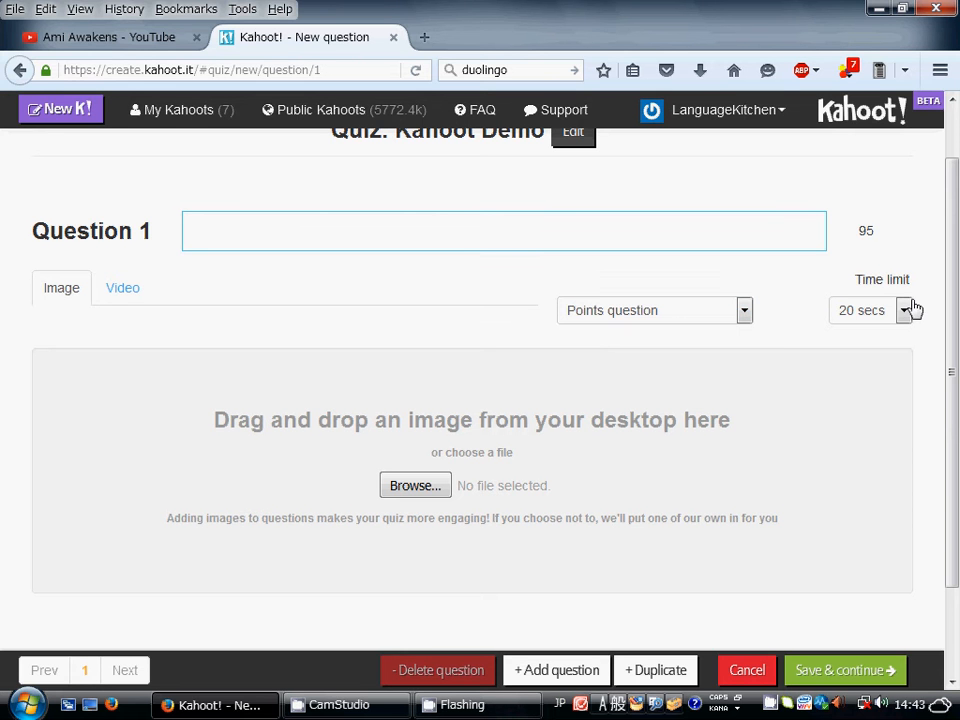
left_click(905, 310)
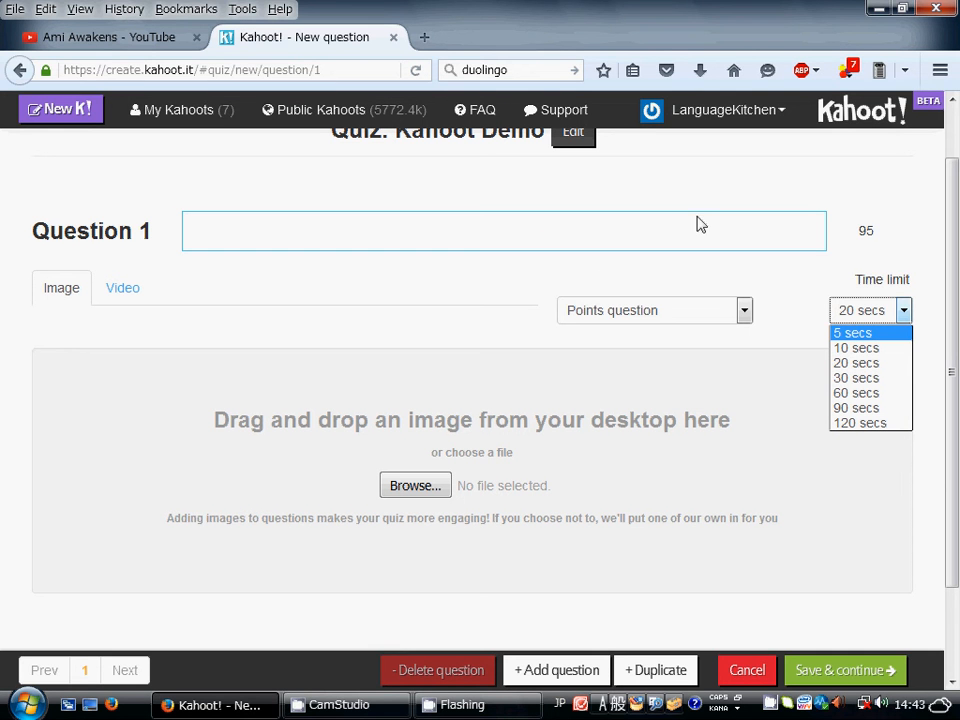
left_click(366, 219)
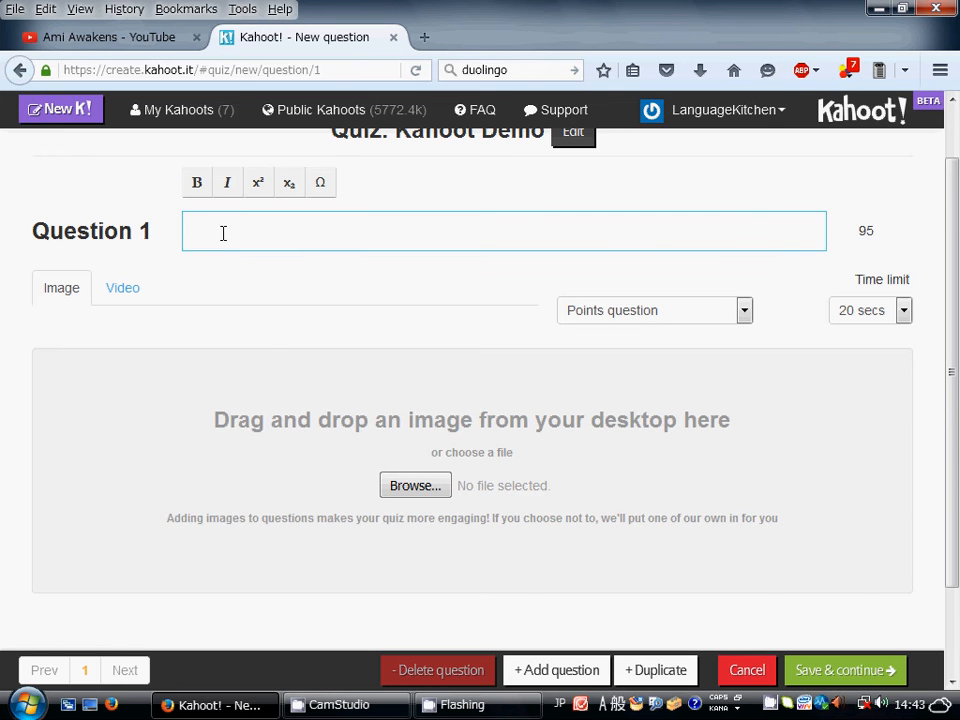
scroll(262, 244, "down", 2)
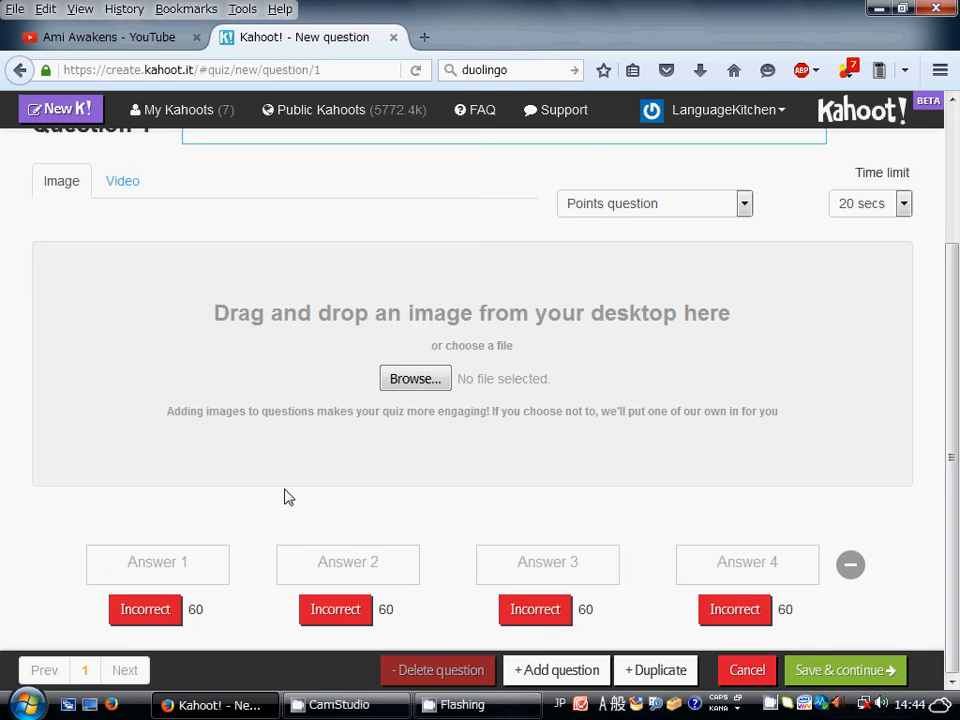
scroll(296, 269, "up", 2)
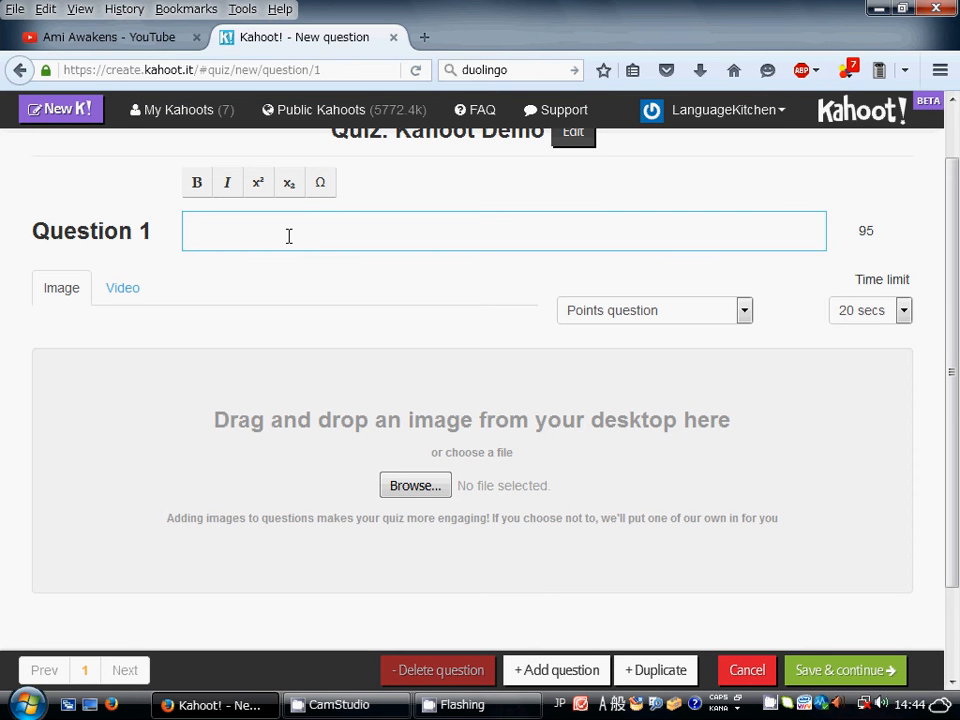
Step: Upload the "images" JPEG file from the desktop as the picture for Question 1
left_click(421, 484)
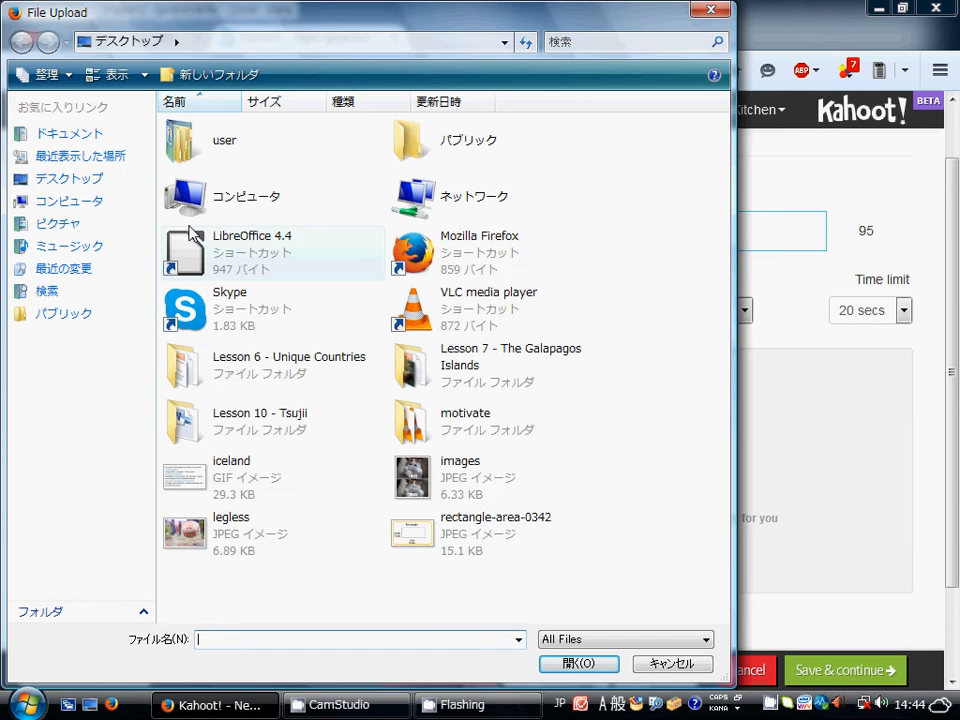
left_click(99, 186)
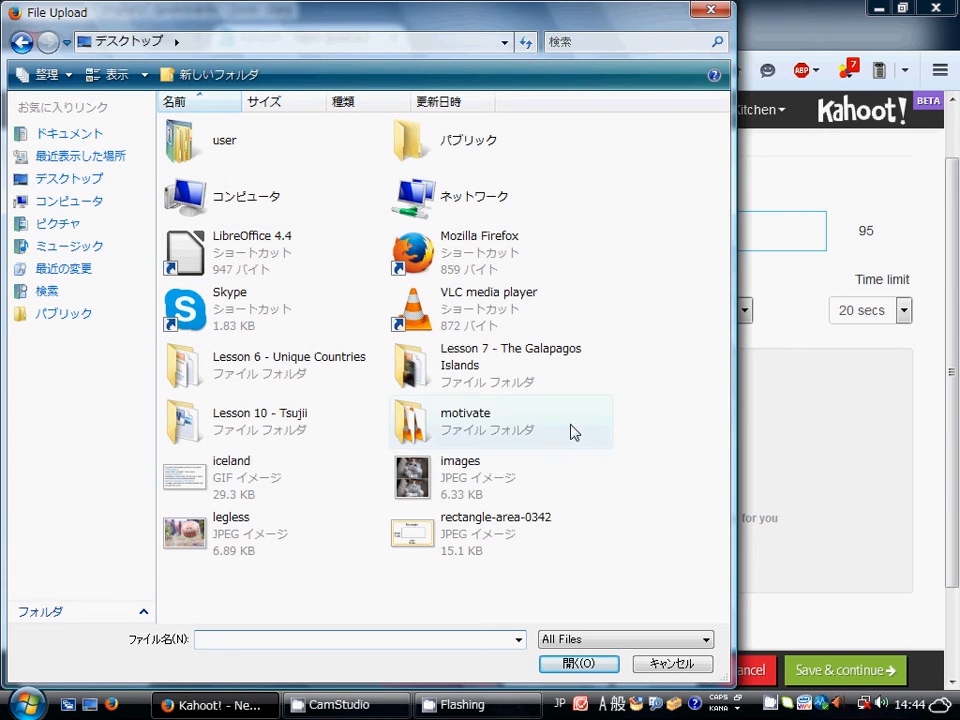
left_click(421, 482)
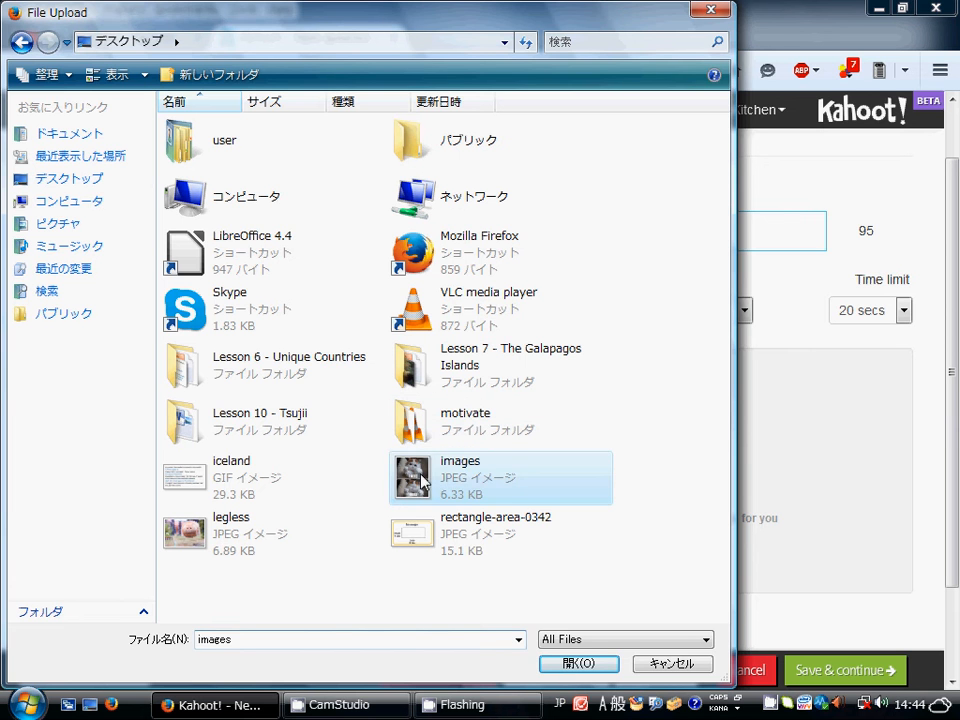
left_click(576, 664)
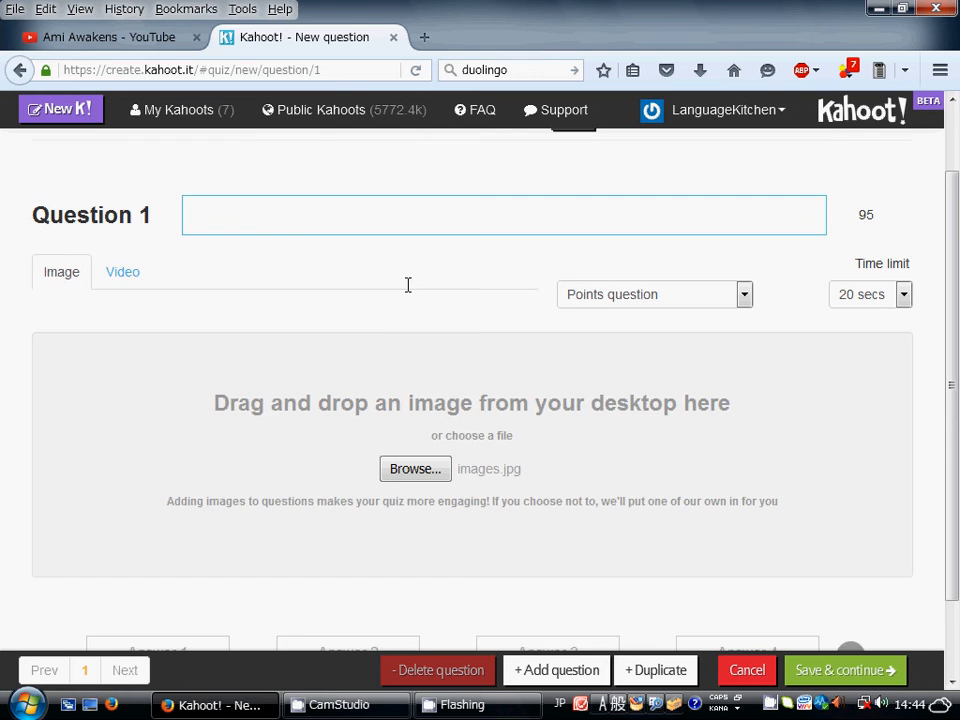
scroll(408, 290, "down", 1)
scroll(408, 293, "down", 2)
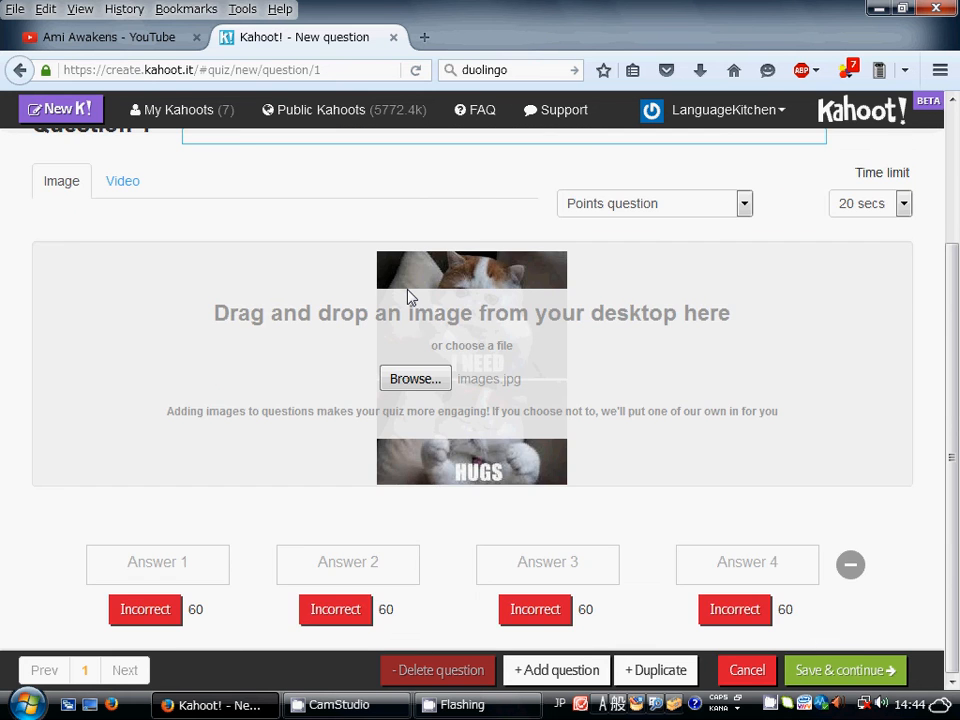
Step: Enter "What does the cat in the picture need?" as the Question 1 text
scroll(408, 296, "up", 2)
scroll(408, 297, "down", 2)
scroll(471, 414, "up", 2)
left_click(351, 237)
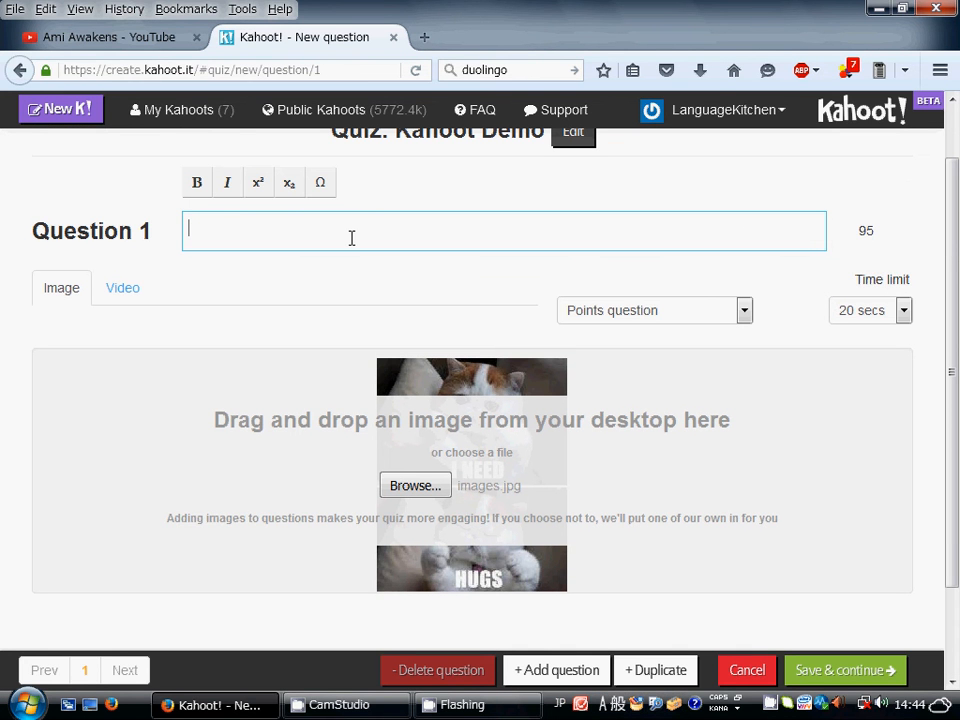
type("What does the cat")
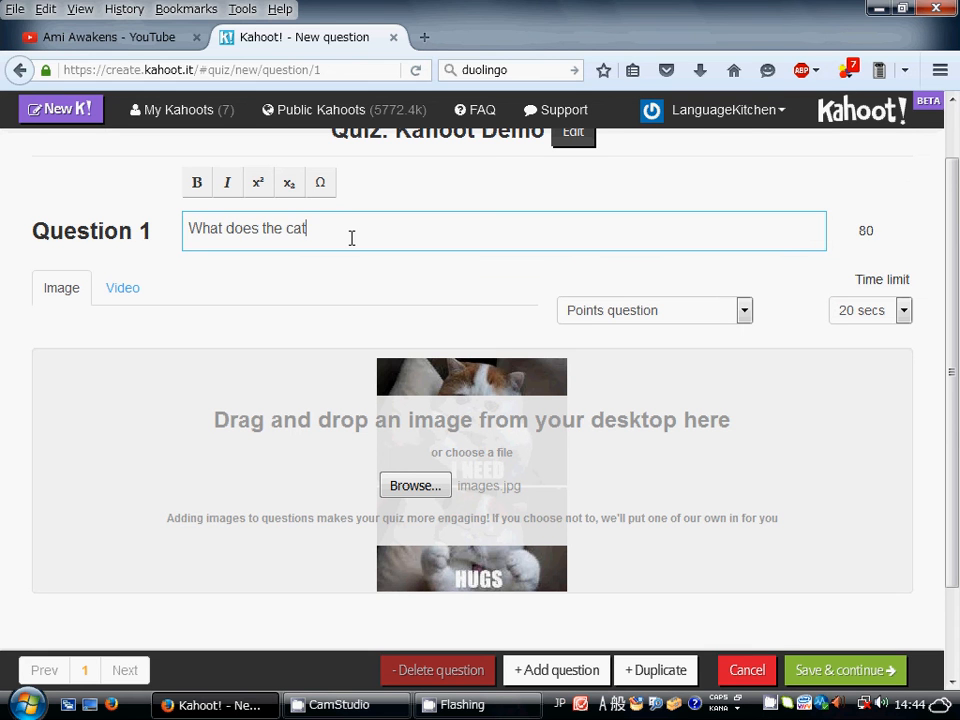
type(" in the picture need?")
Step: Fill in the four answers "Hugs.", "Kisses.", "Cat food." and "Dogs.", marking "Hugs." as correct
scroll(194, 558, "down", 2)
left_click(194, 558)
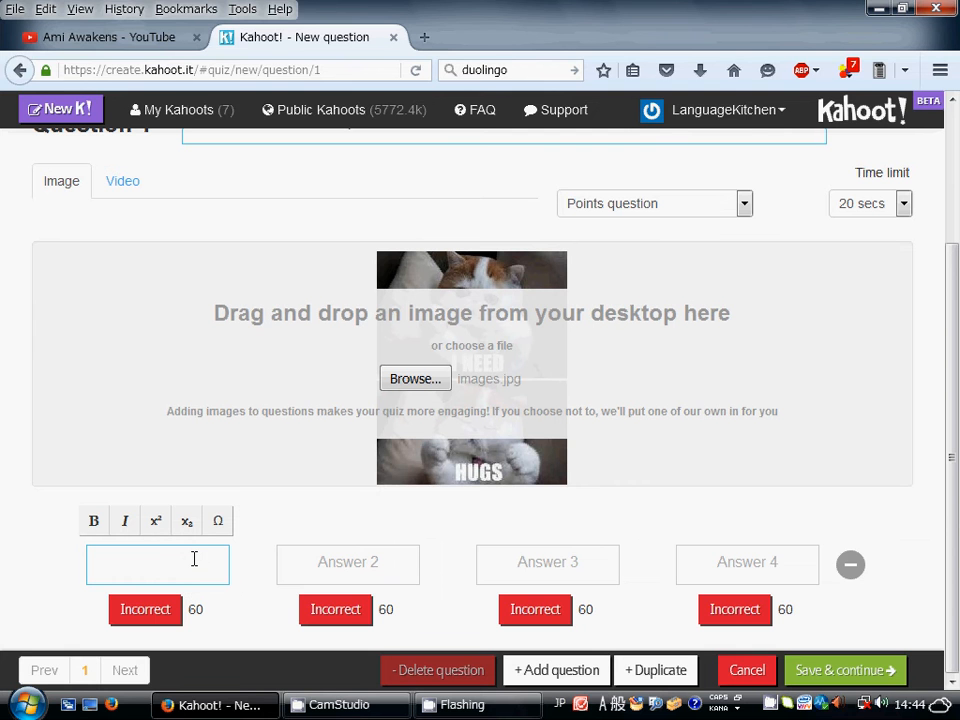
type("Hugs.")
left_click(330, 577)
type("Ki")
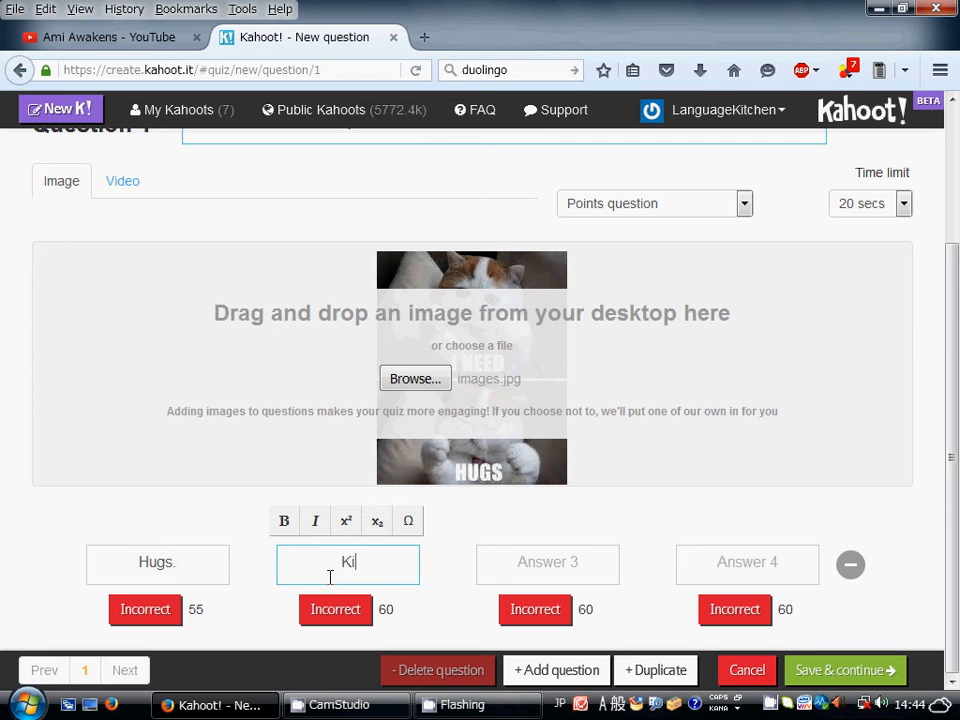
type("sses.")
left_click(520, 565)
type("Cat f")
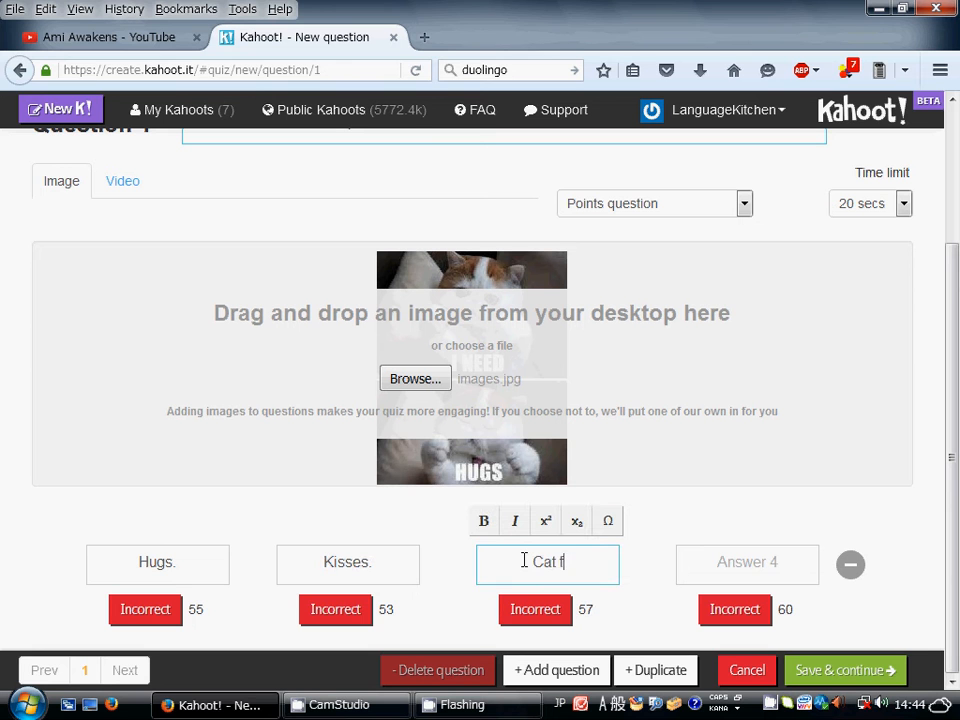
type("ood.")
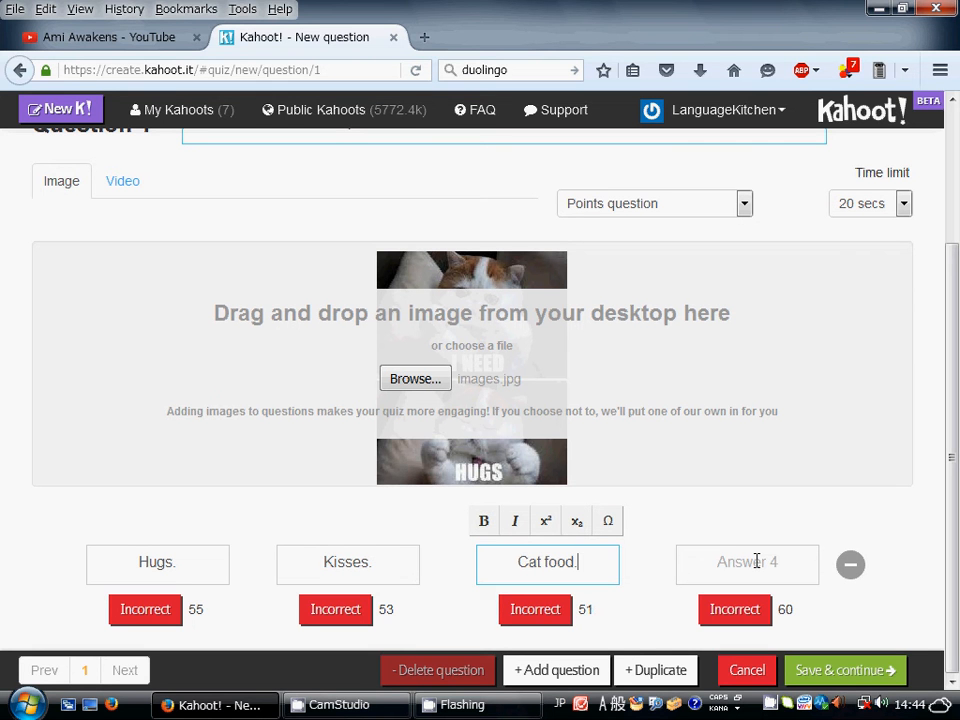
left_click(757, 561)
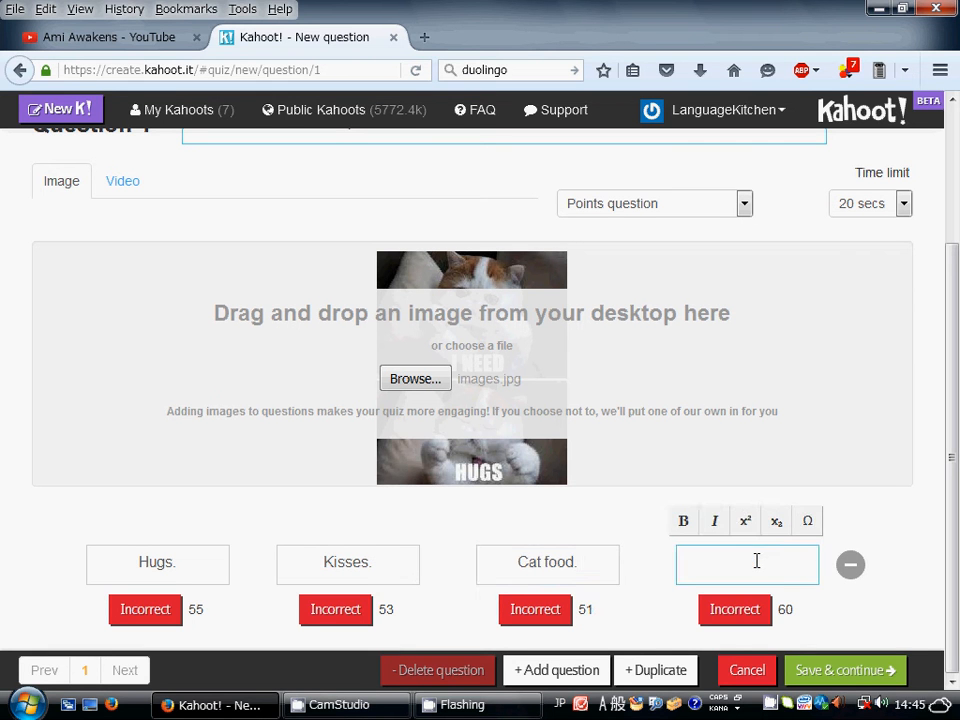
type("Dogs.")
left_click(150, 612)
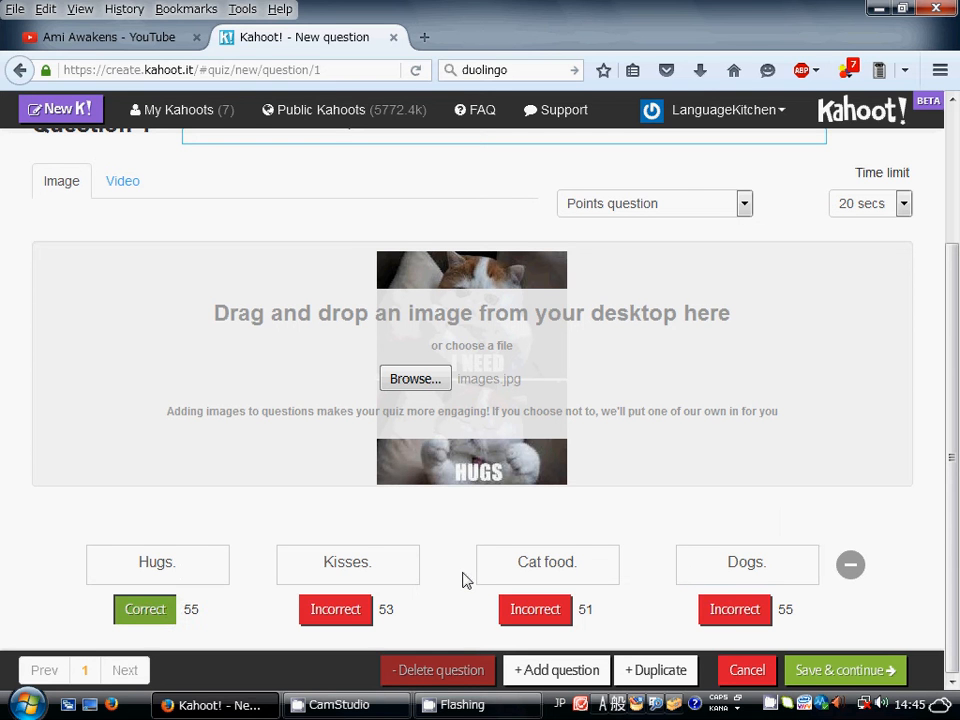
Step: Set Question 1's time limit to 30 secs and add a second question to the quiz
left_click(903, 205)
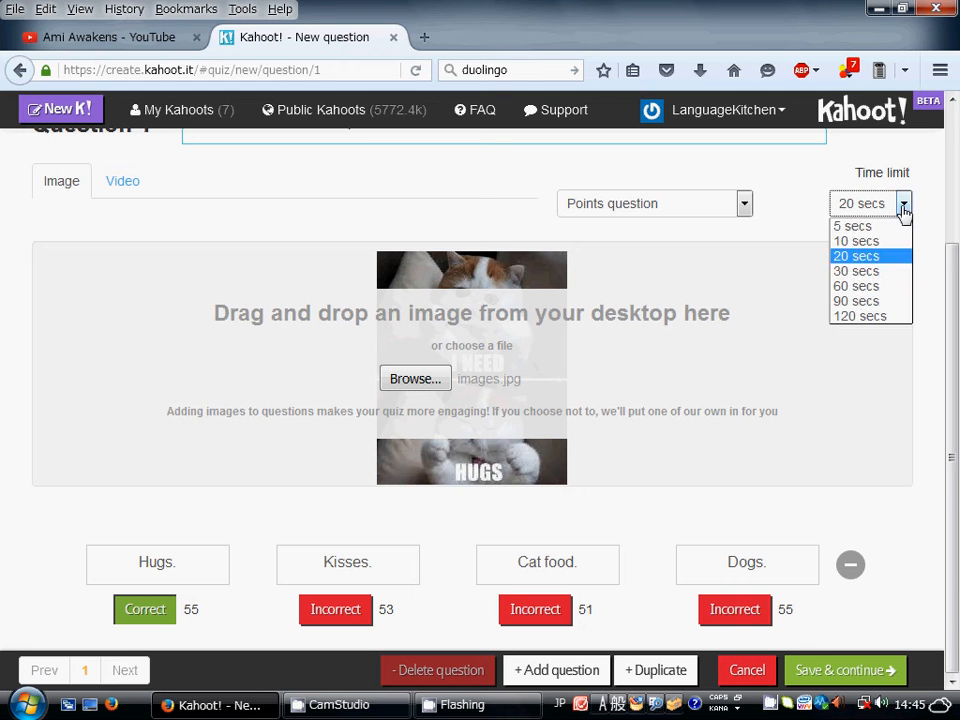
left_click(892, 271)
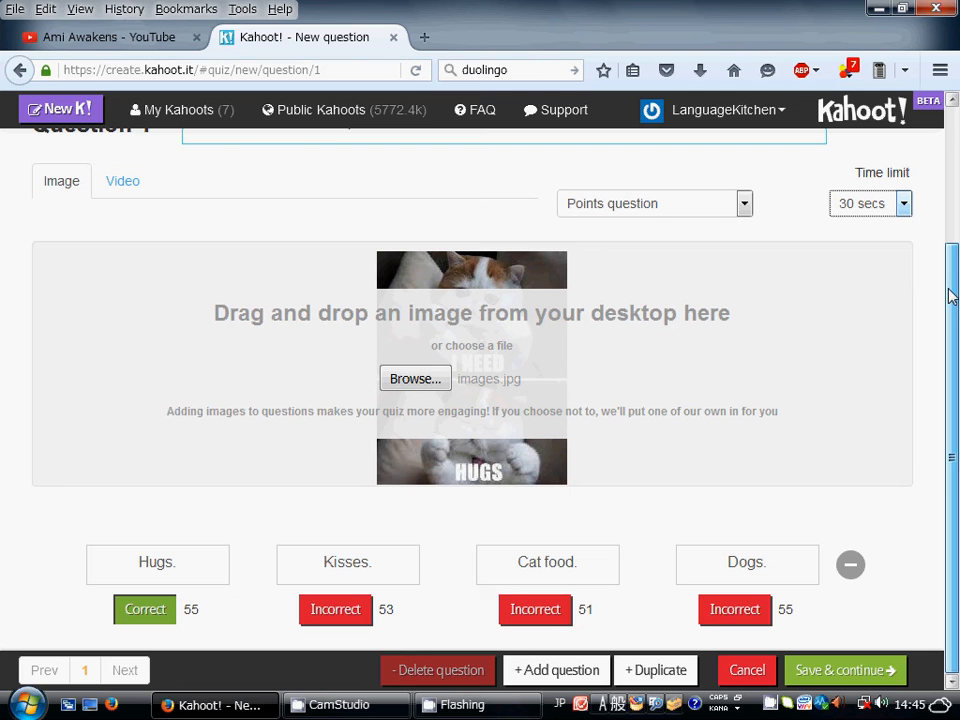
left_click(549, 679)
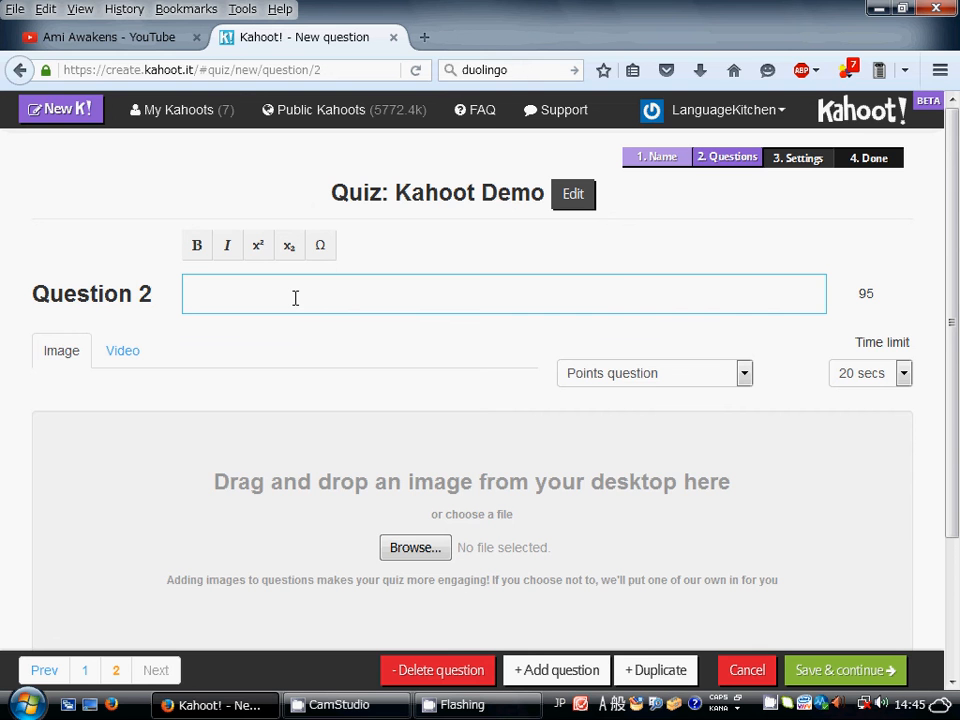
Step: Switch to YouTube and play the "Ami Awakens" video, pausing it at about 0:38
left_click(128, 45)
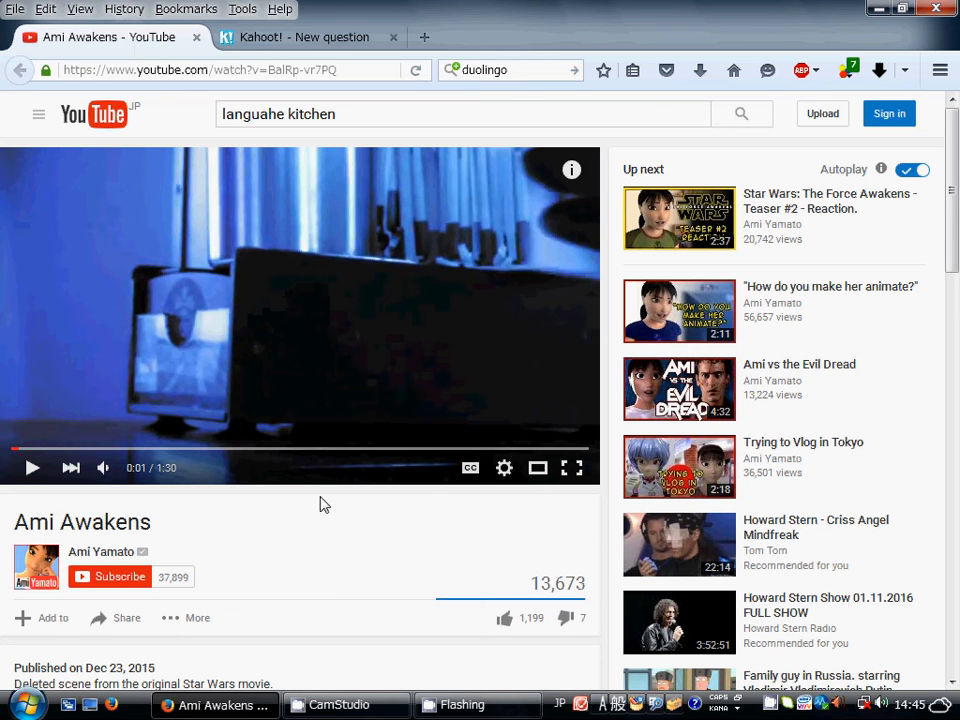
left_click(30, 468)
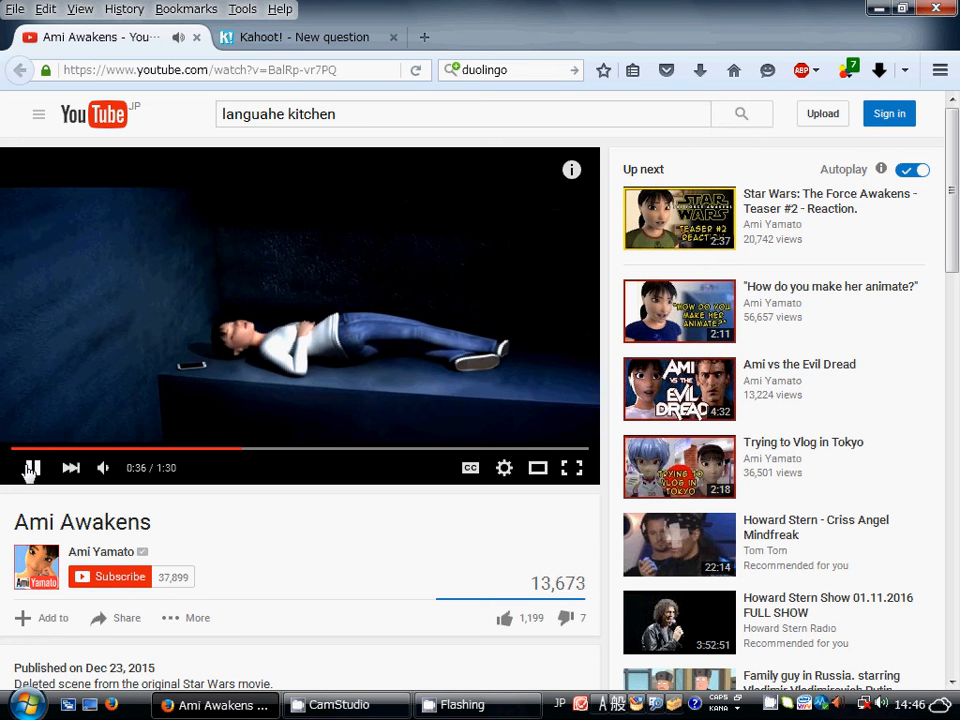
left_click(31, 470)
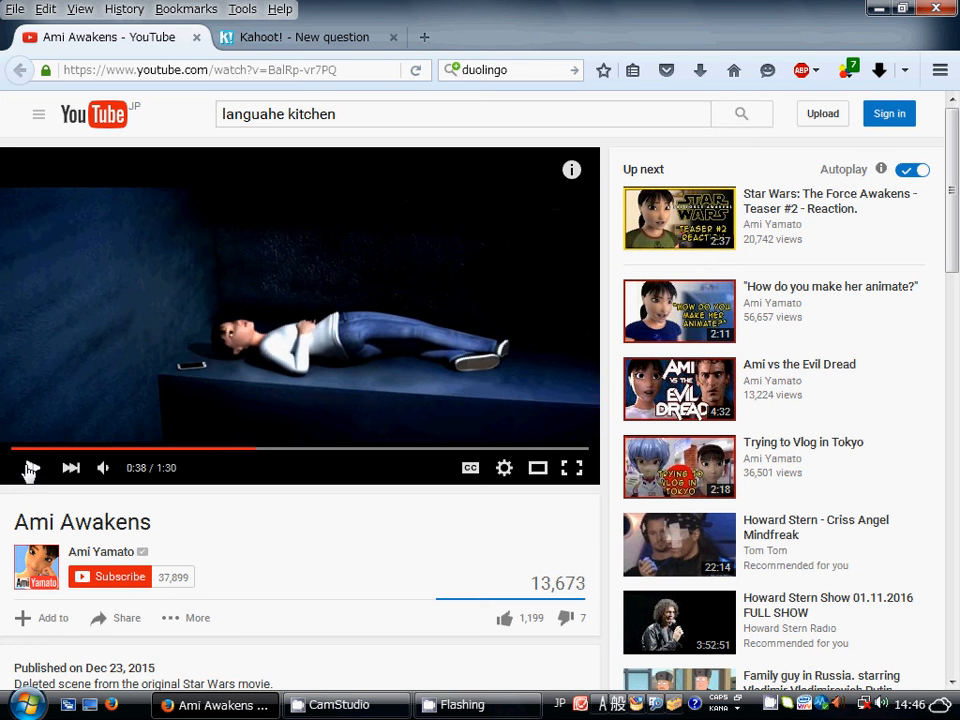
Step: Copy the "Ami Awakens" video's URL and paste it into the YouTube video ID field of Question 2 in Kahoot
left_click(179, 71)
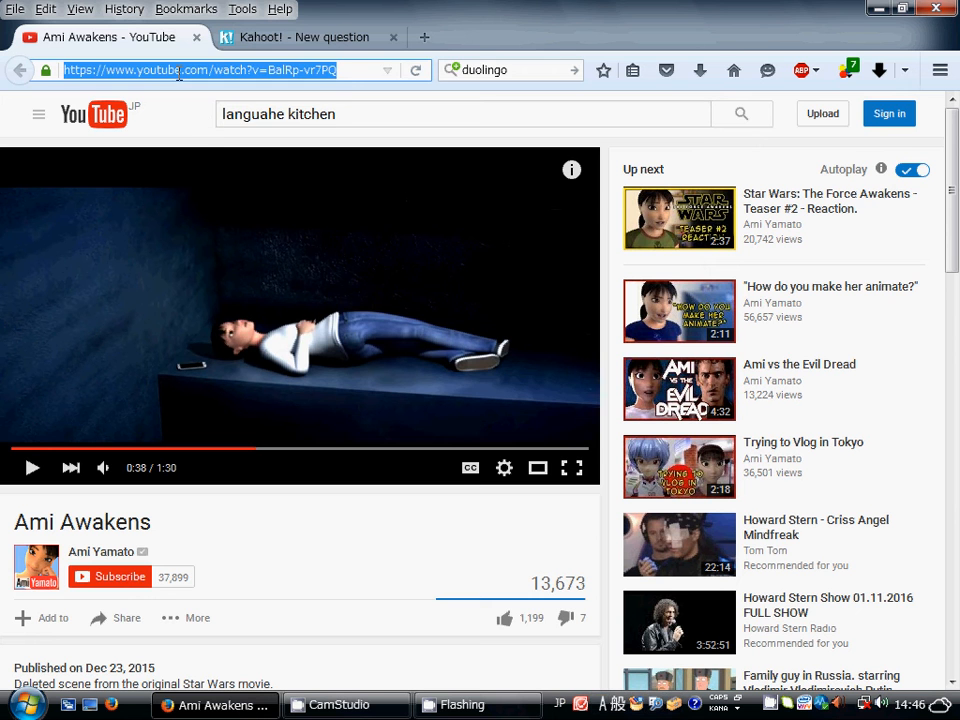
right_click(180, 73)
left_click(228, 135)
left_click(285, 37)
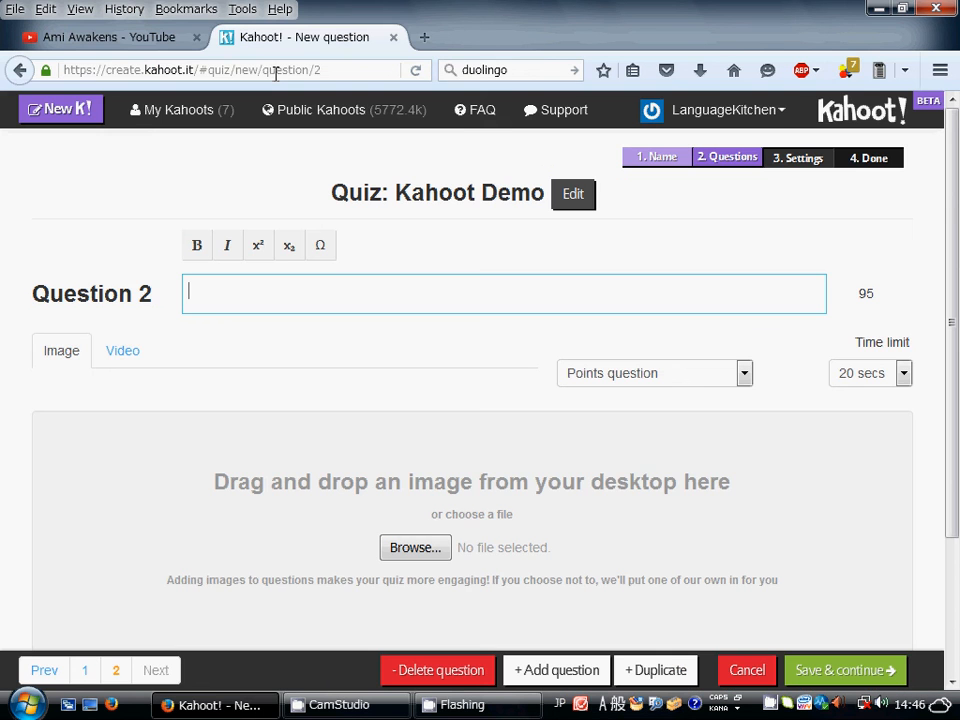
left_click(140, 358)
left_click(298, 519)
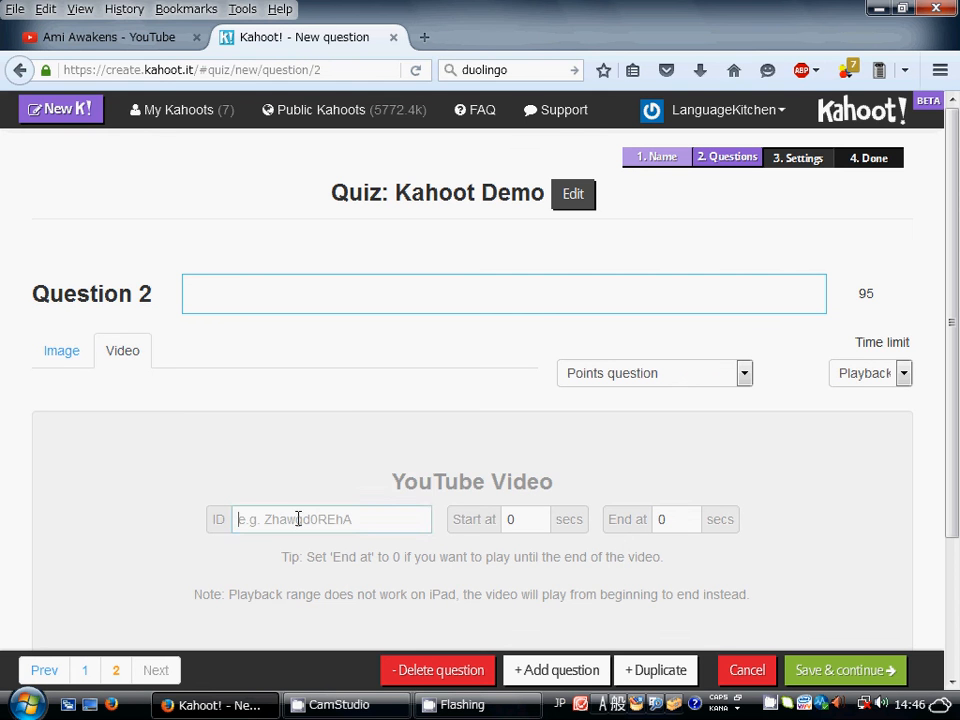
right_click(298, 519)
left_click(347, 377)
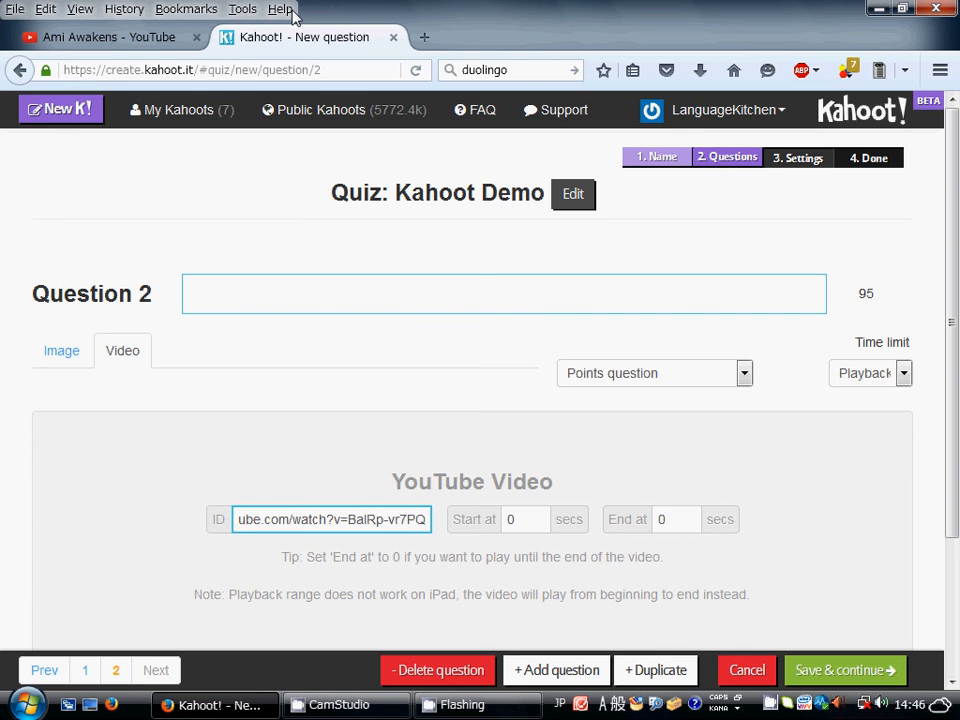
Step: Check the paused "Ami Awakens" video on YouTube, return to Kahoot, and set Question 2's video to end at 30 secs
left_click(108, 37)
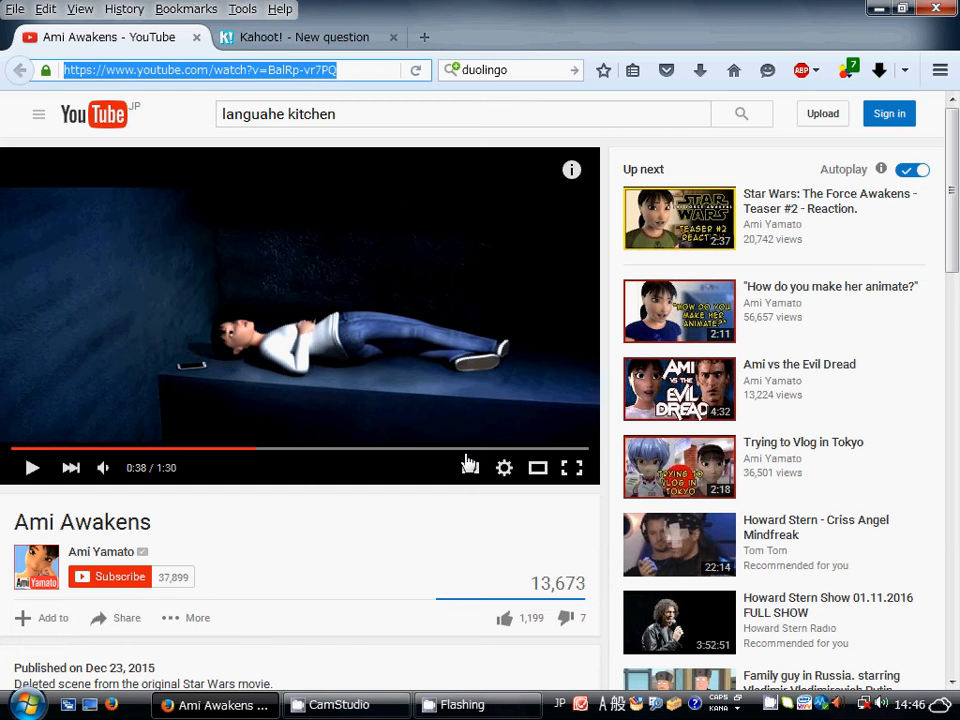
left_click(336, 44)
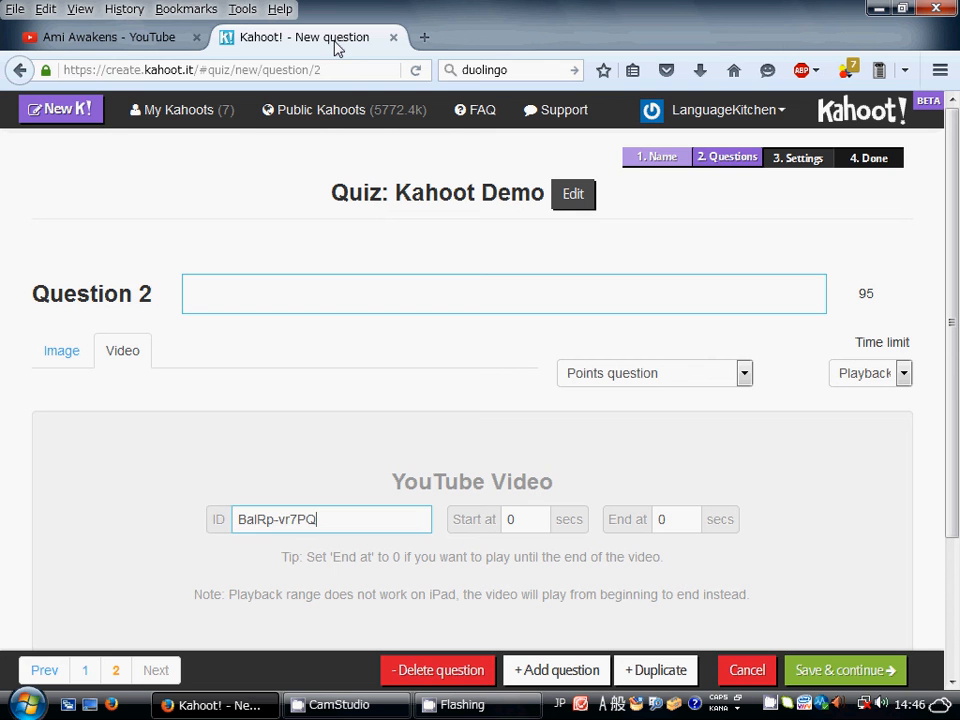
left_click(674, 518)
type("30")
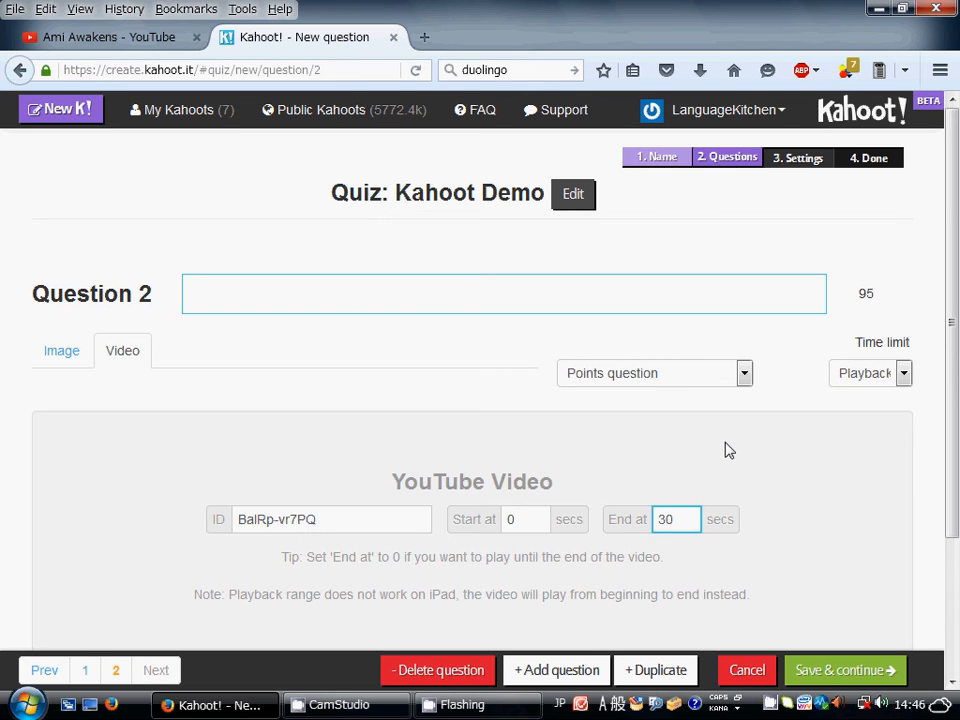
Step: Enter "Who is here to rescue Ami Yamato?" as Question 2's text and set its time limit to Playback length + 30
left_click(361, 299)
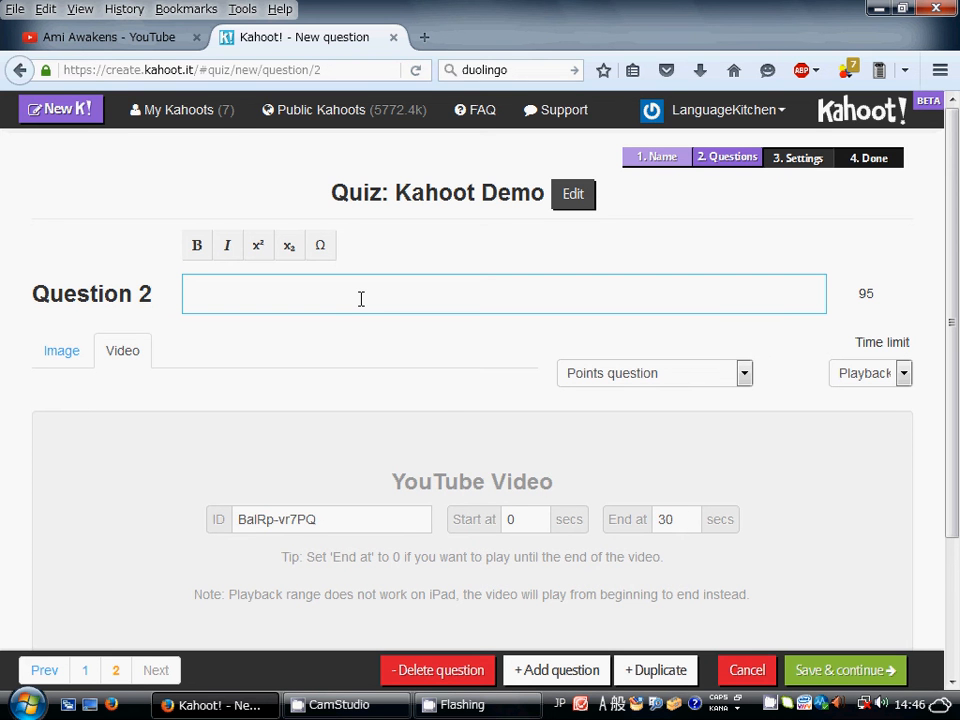
type("Who is here to ")
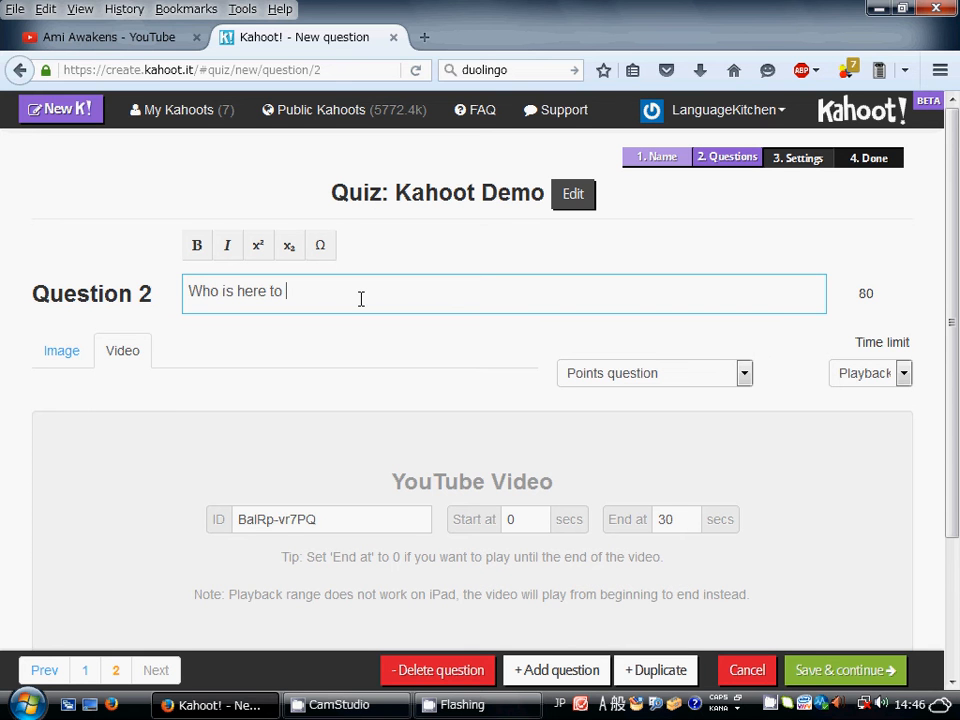
type("rescu")
type("e ")
type("Ami")
type("-Yam")
type("ama")
type("to?")
left_click(358, 291)
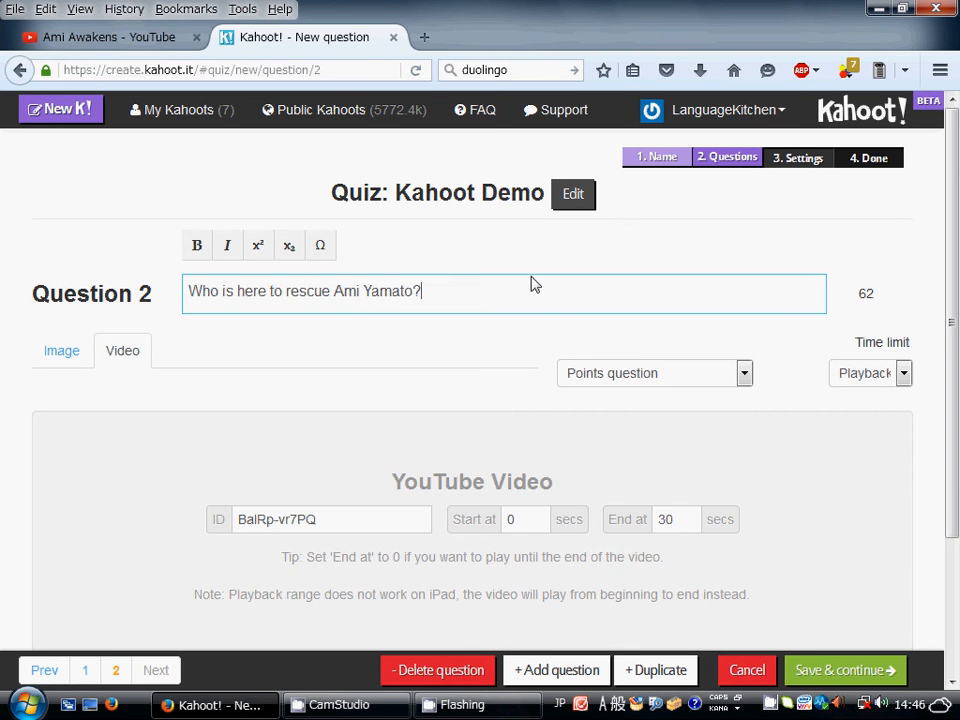
left_click(893, 376)
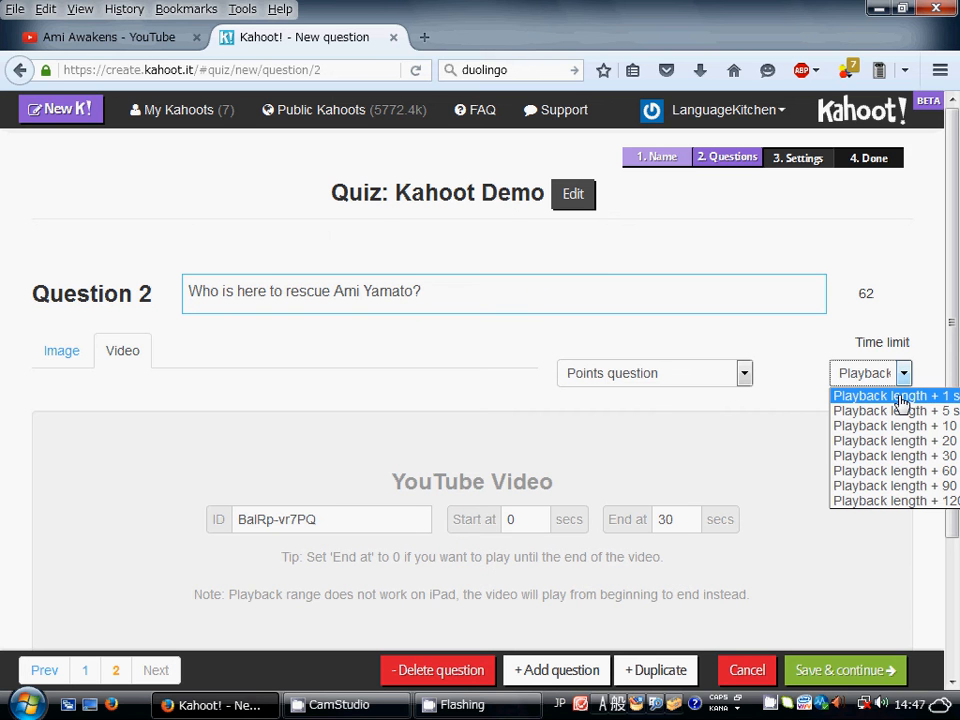
left_click(899, 458)
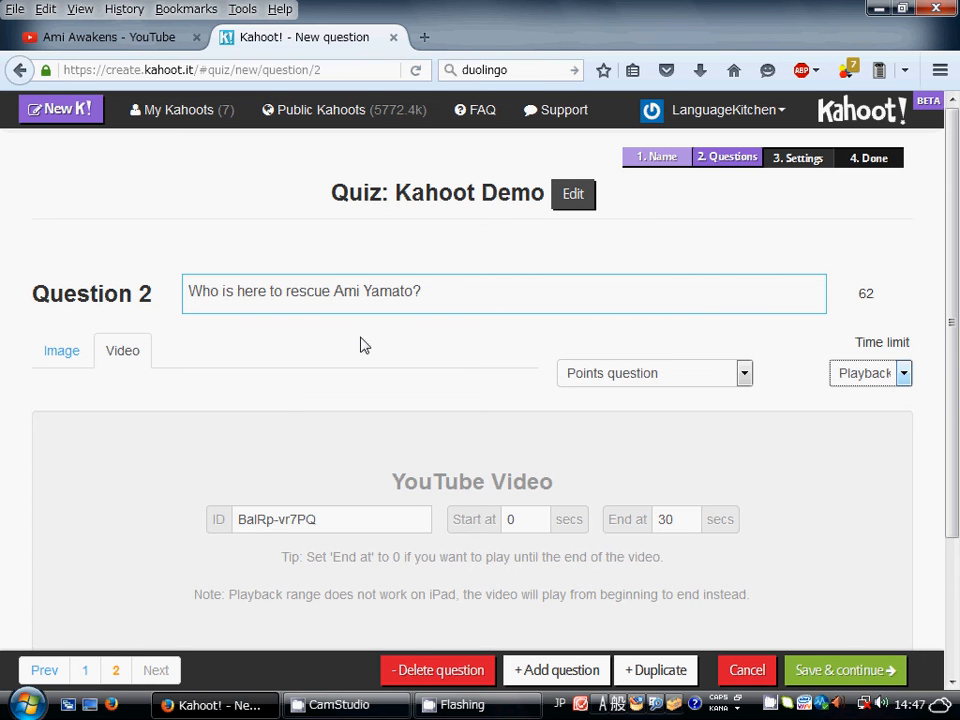
Step: Fill in Question 2's first two answers as "Darth Vader." and "Darth Maul."
scroll(364, 345, "down", 1)
scroll(364, 345, "down", 1)
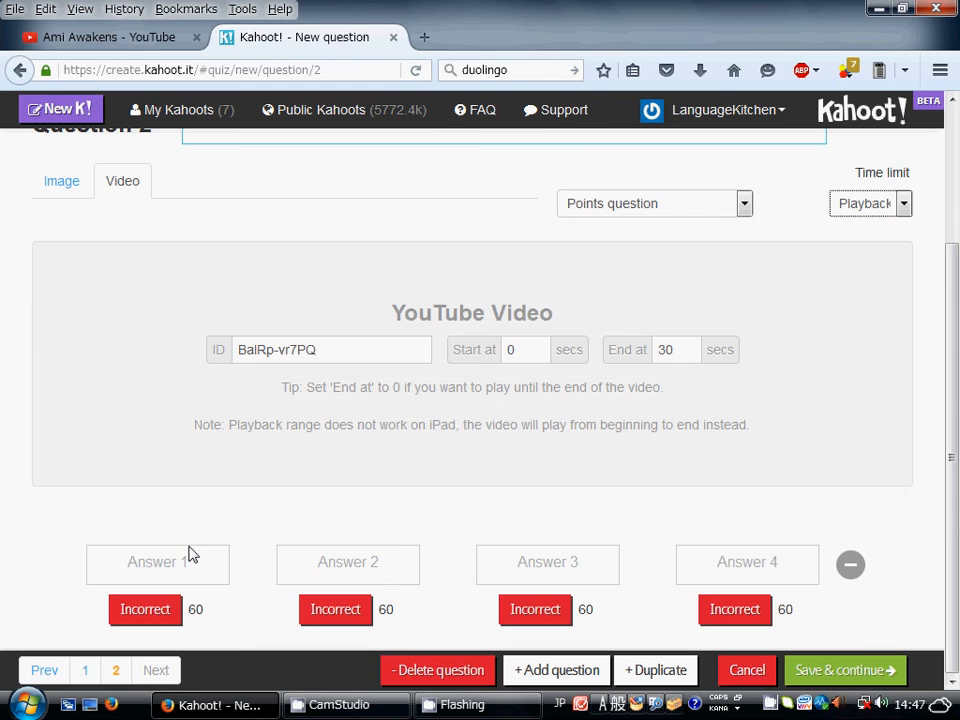
left_click(187, 564)
type("Dar")
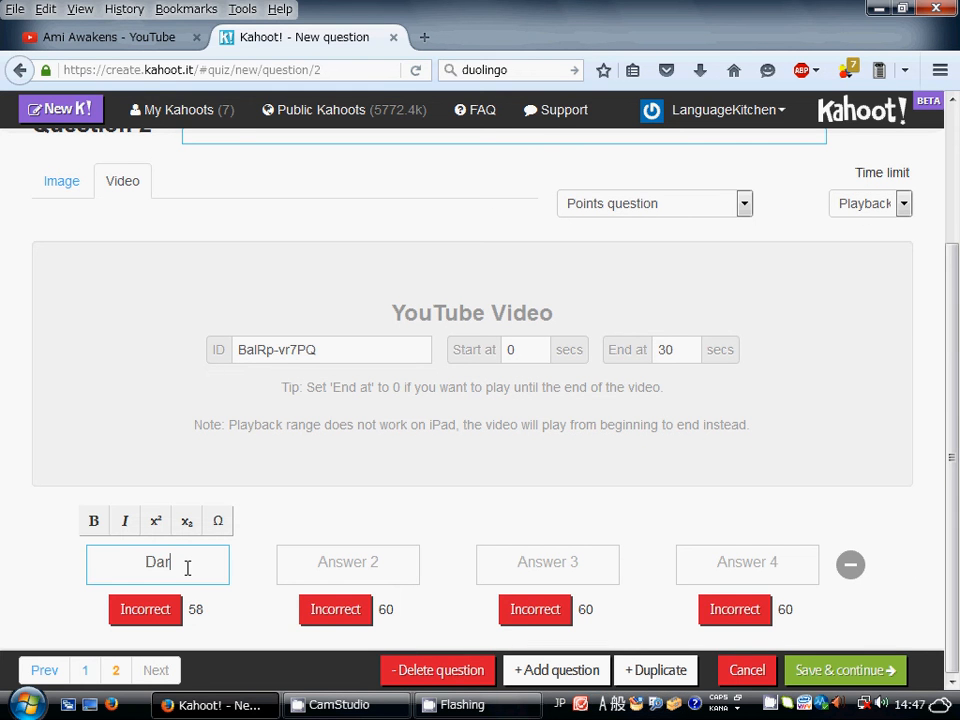
type("th Vader")
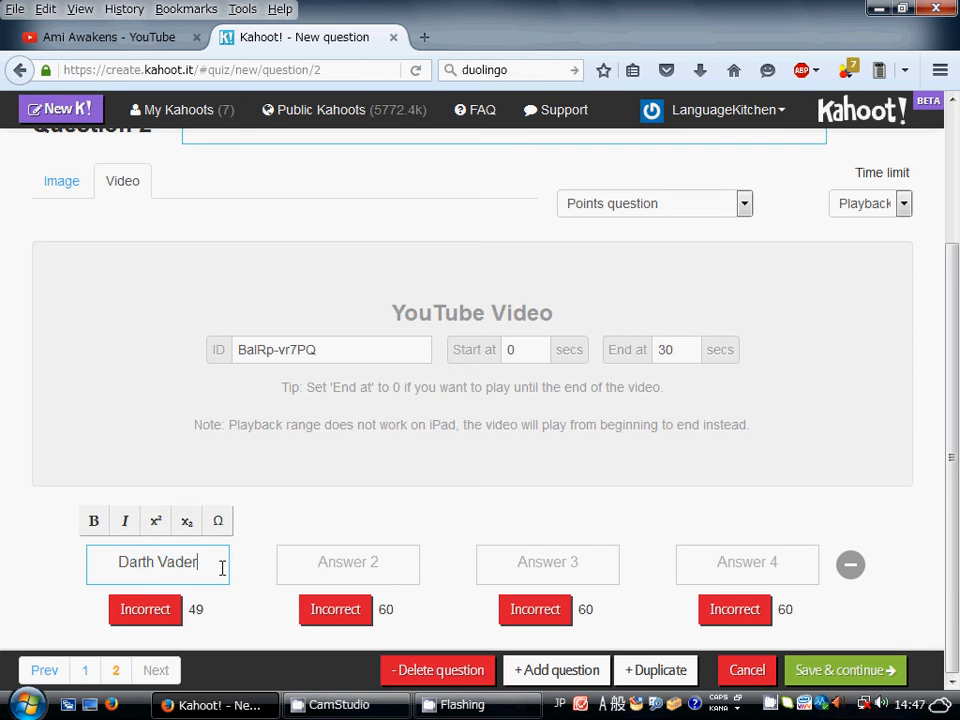
type(".")
left_click(315, 569)
type("Da")
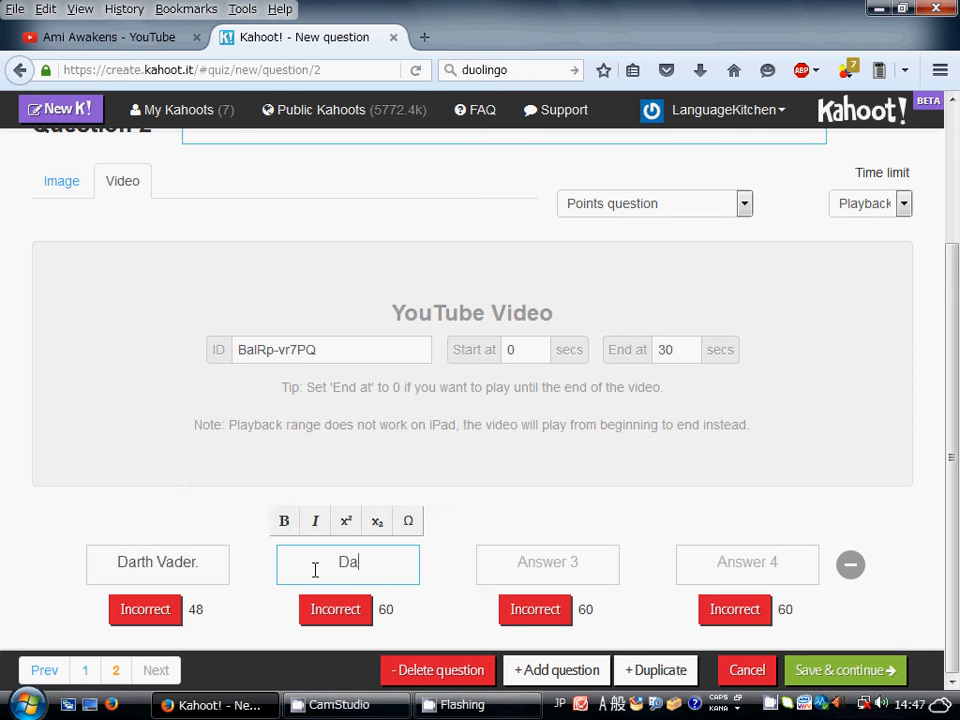
type("rth Maul.")
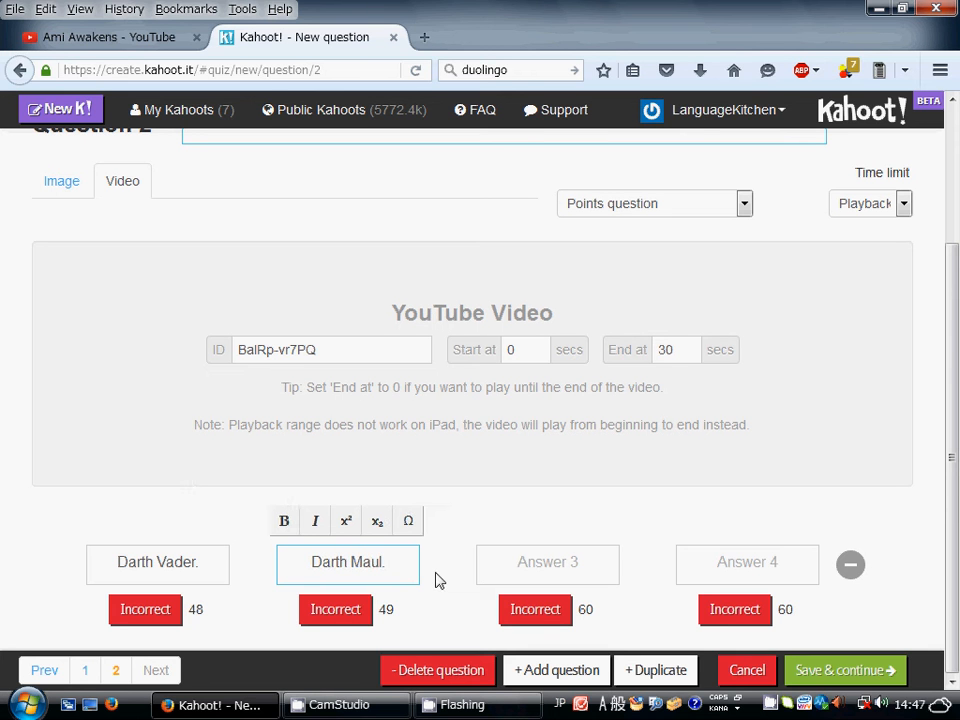
Step: Fill in Question 2's last two answers as "Han Solo." and "Luke Skywalker.", marking "Luke Skywalker." as correct
left_click(536, 566)
type("H")
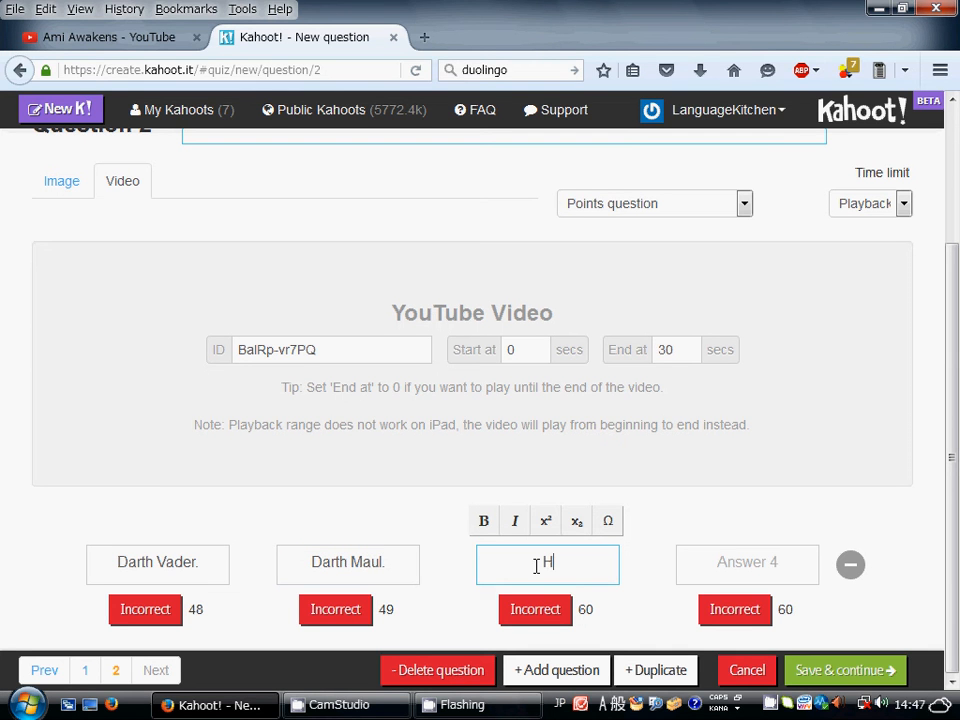
type("an Solo.")
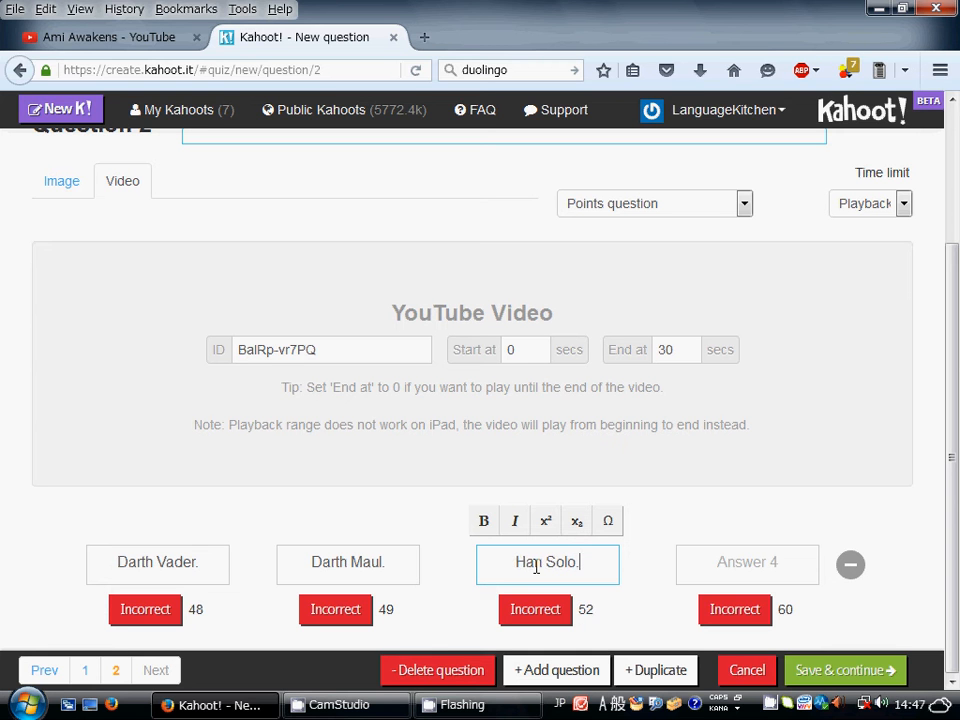
left_click(742, 570)
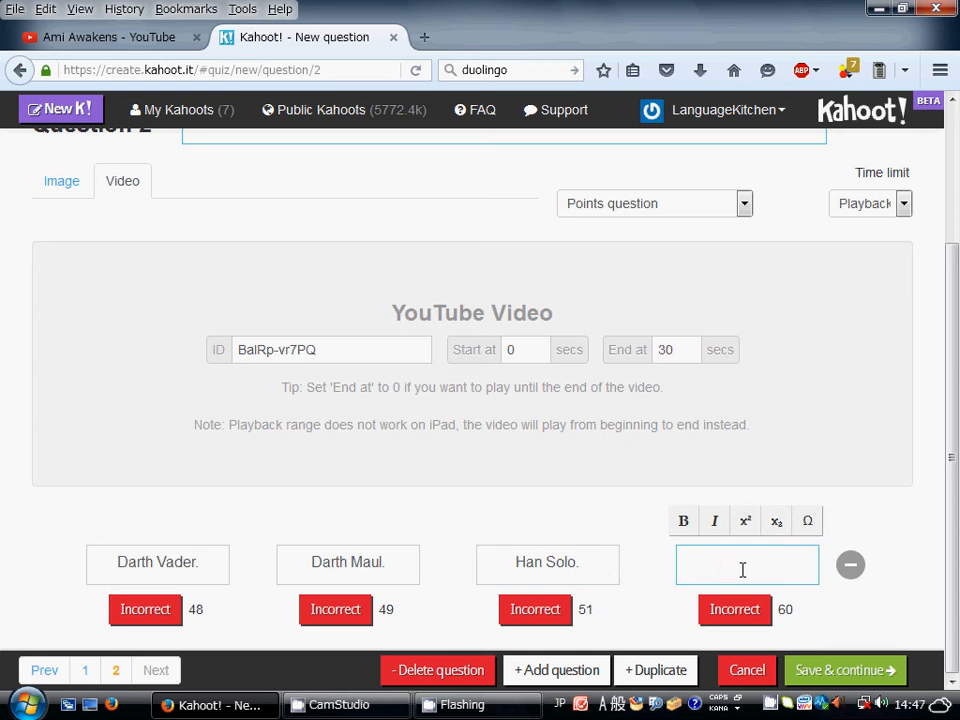
type("Luke Skywalker.")
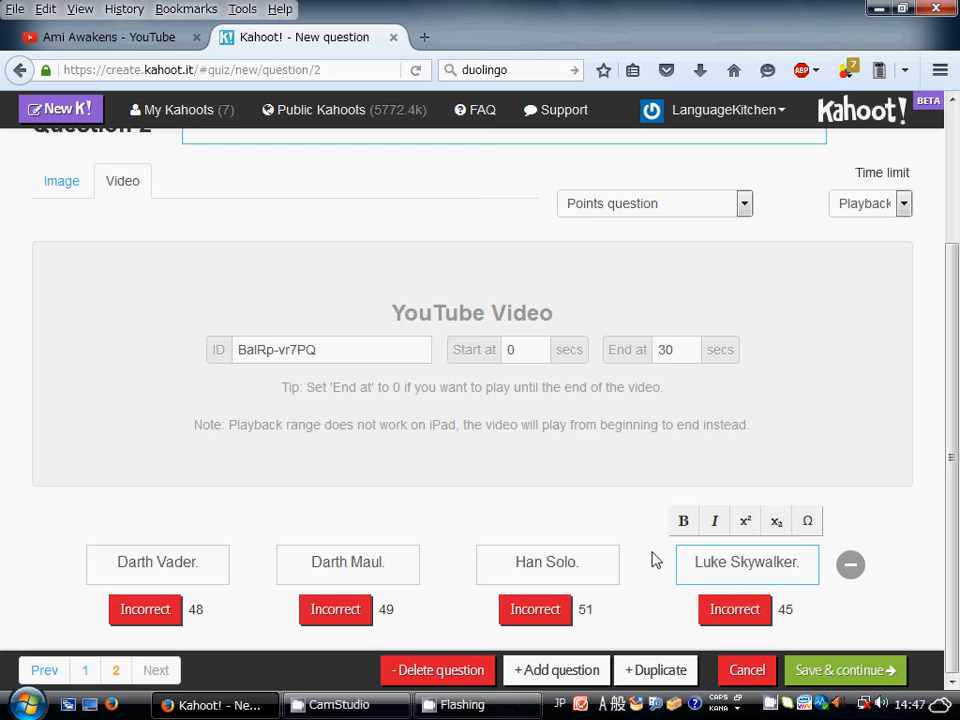
left_click(740, 611)
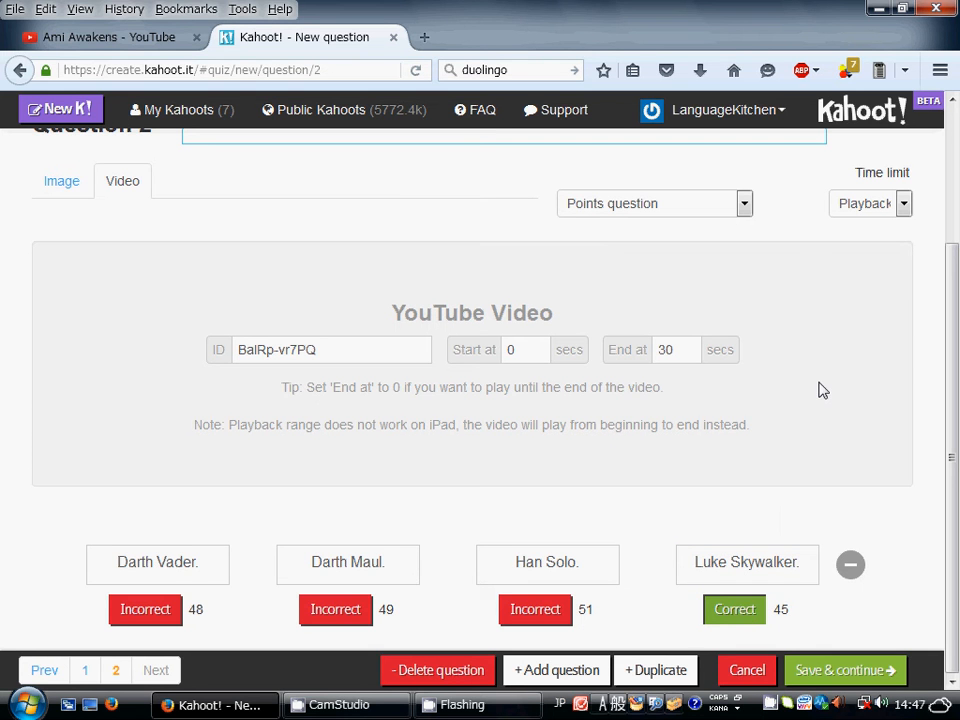
Step: Add a third question to the quiz and enter "What is the area of the rectangle below?" as its text
scroll(818, 390, "up", 3)
scroll(818, 385, "down", 3)
left_click(540, 676)
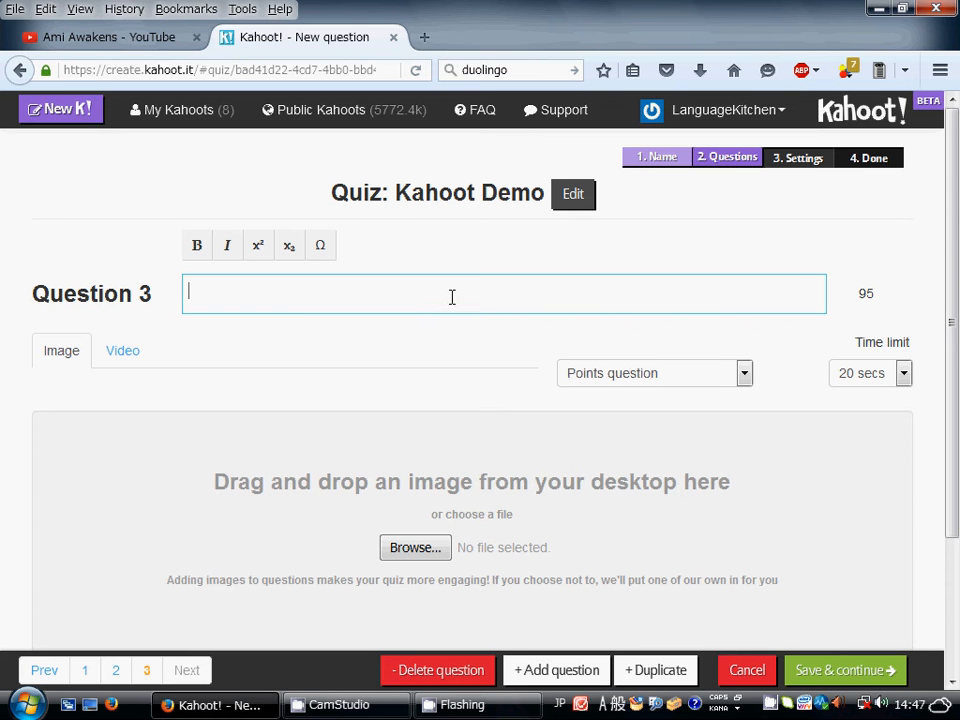
type("What is the")
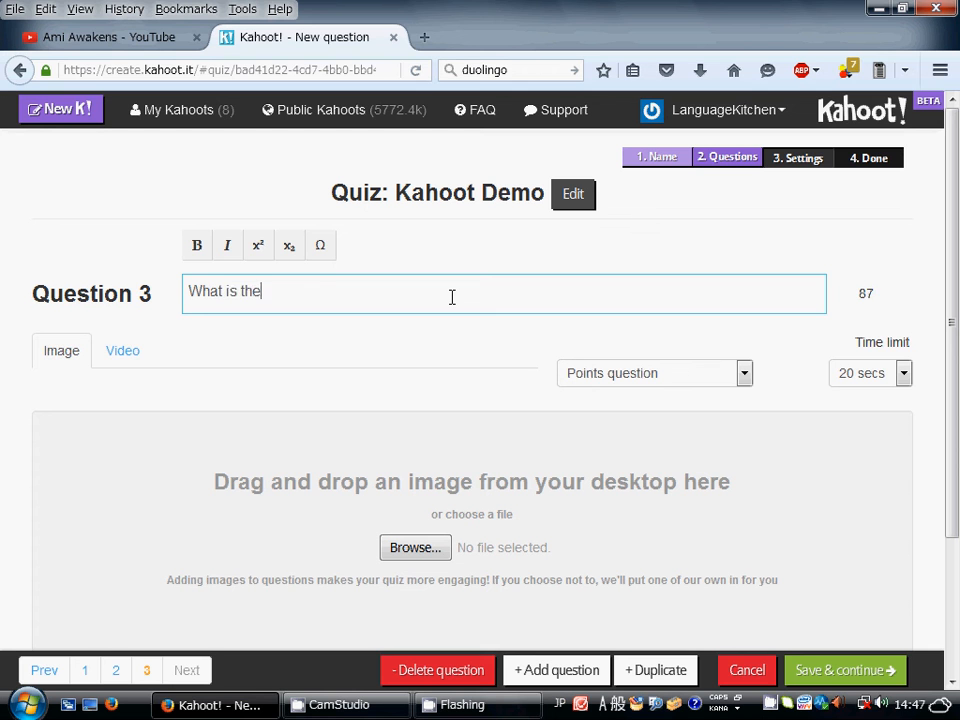
type(" area of th")
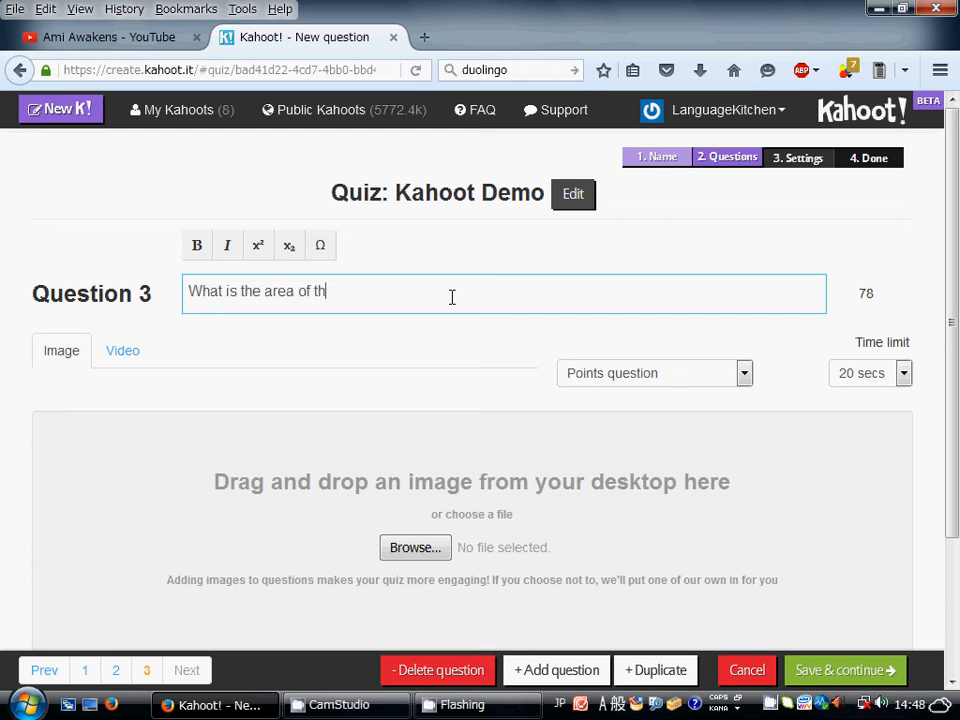
type("e rectangle b")
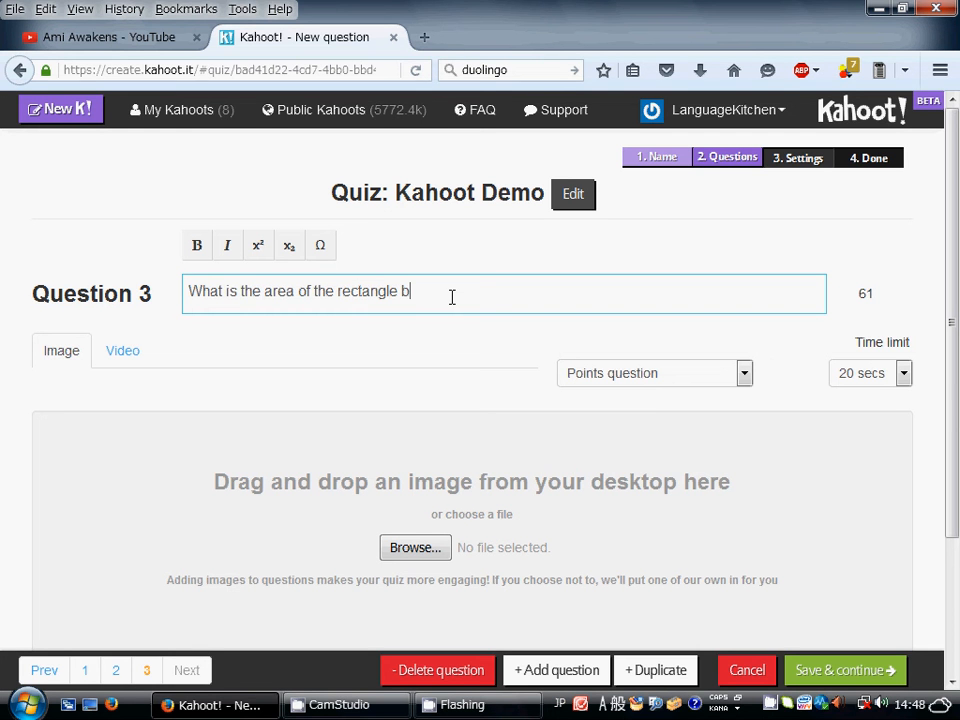
type("elow?")
Step: Upload the desktop image rectangle-area-0342 to Question 3
left_click(412, 548)
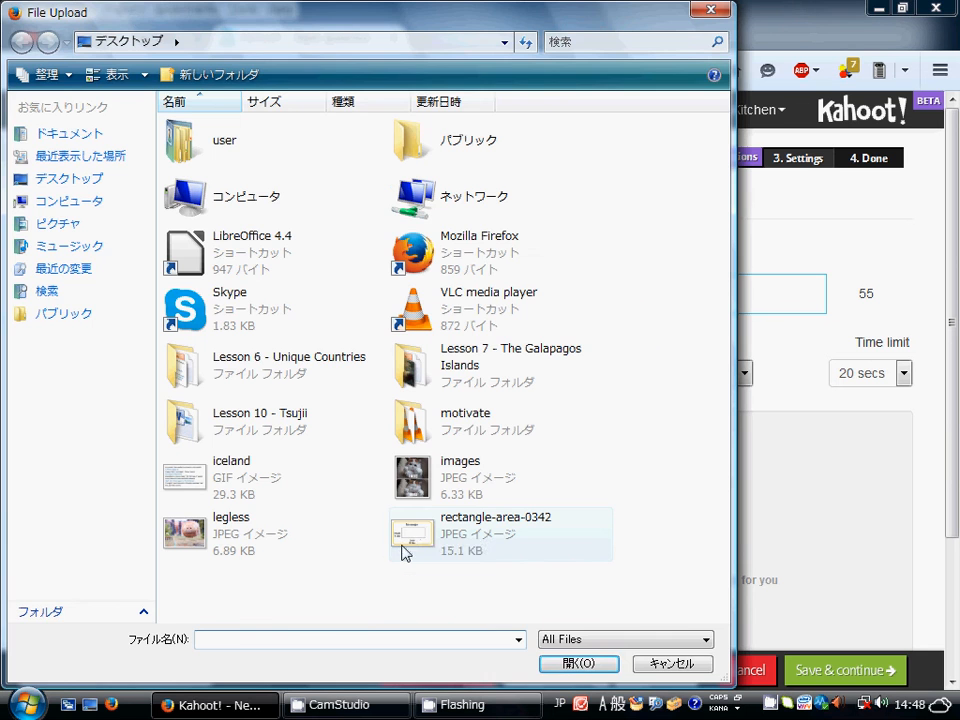
left_click(418, 543)
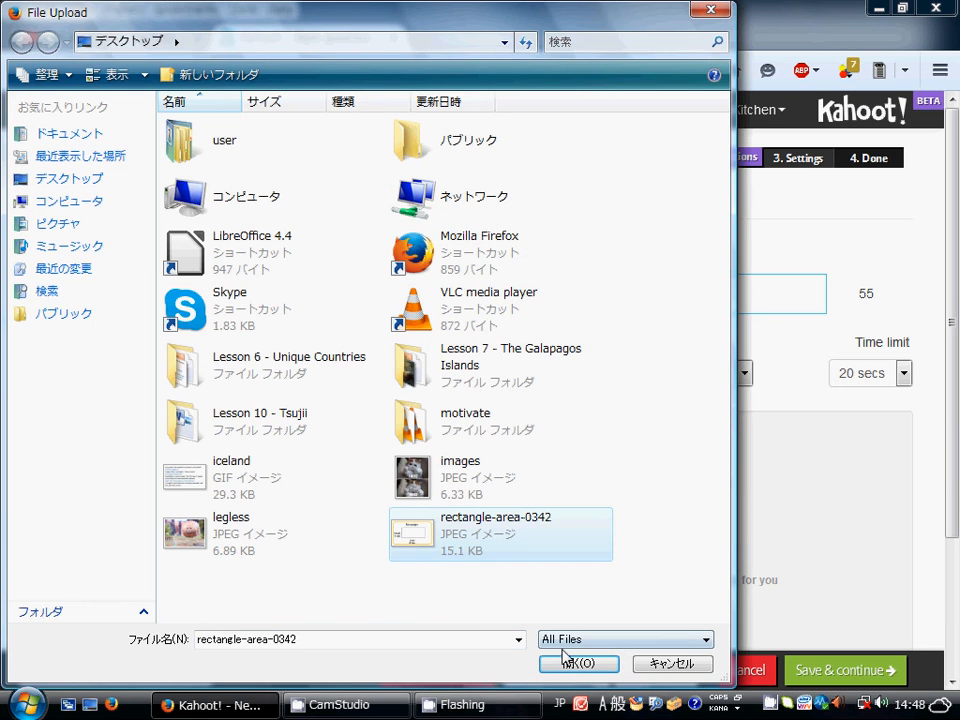
left_click(565, 663)
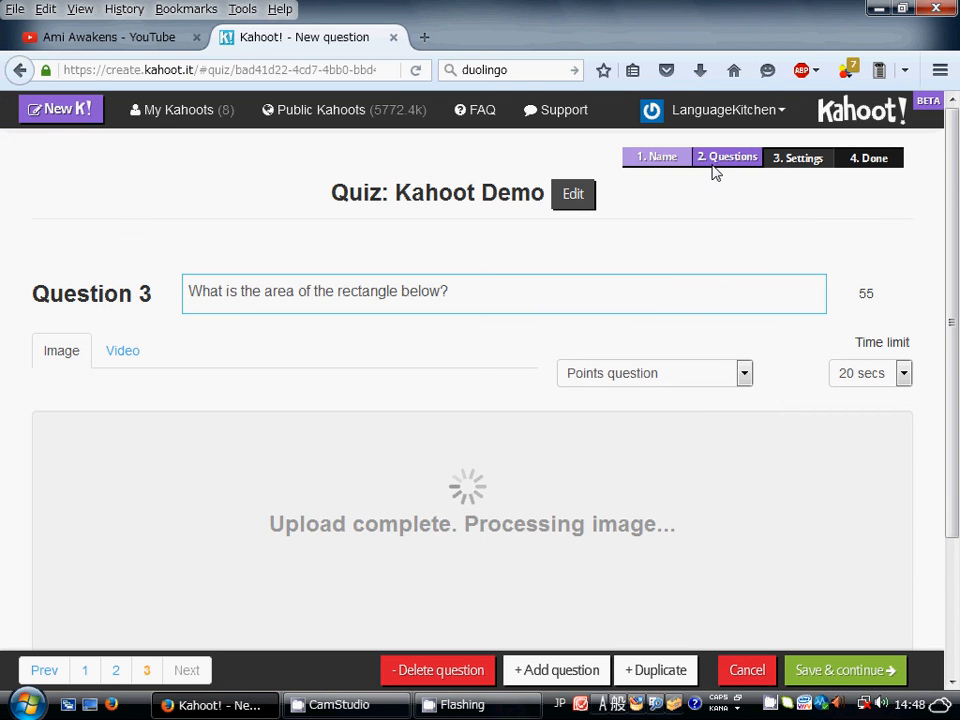
Step: Open rectangle-area-0342 from the desktop to examine the rectangle's dimensions, then return to the Kahoot browser window
left_click(880, 9)
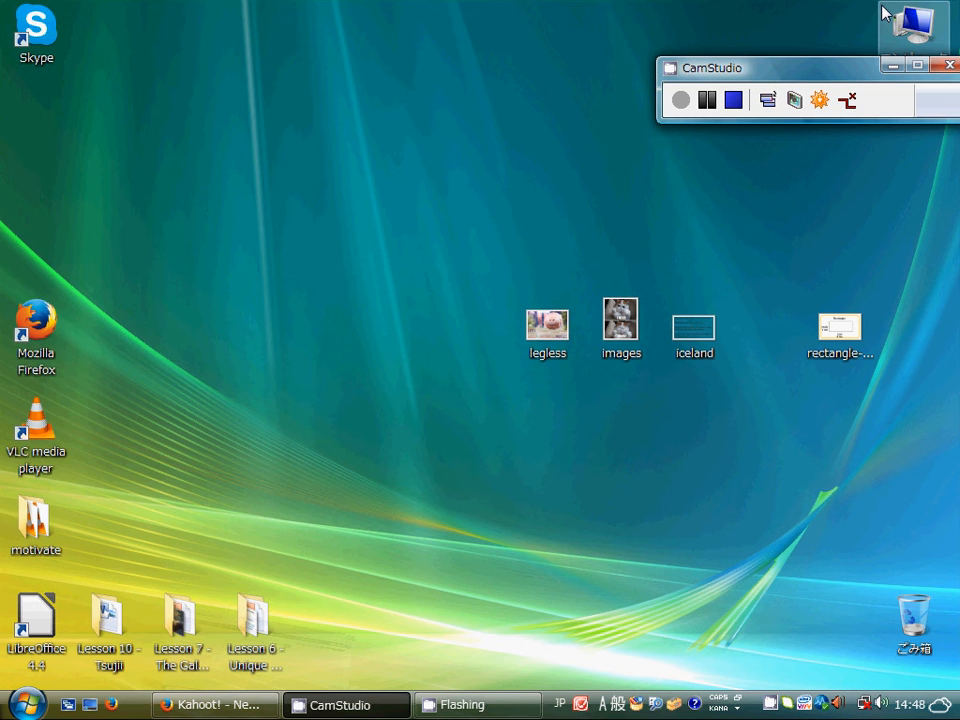
left_click(841, 330)
double_click(841, 330)
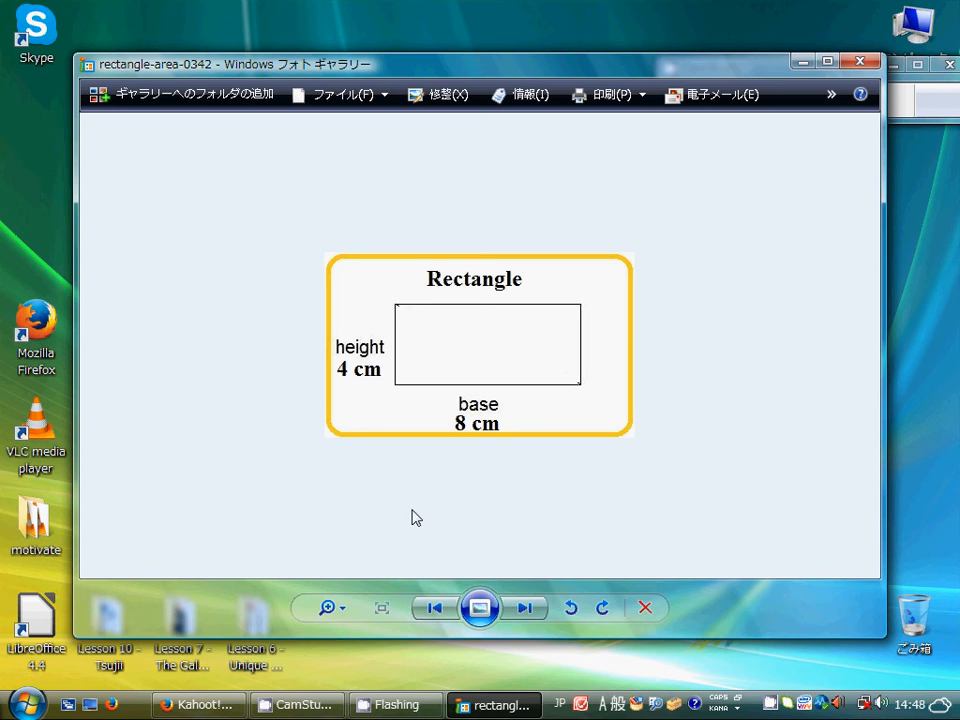
left_click(474, 708)
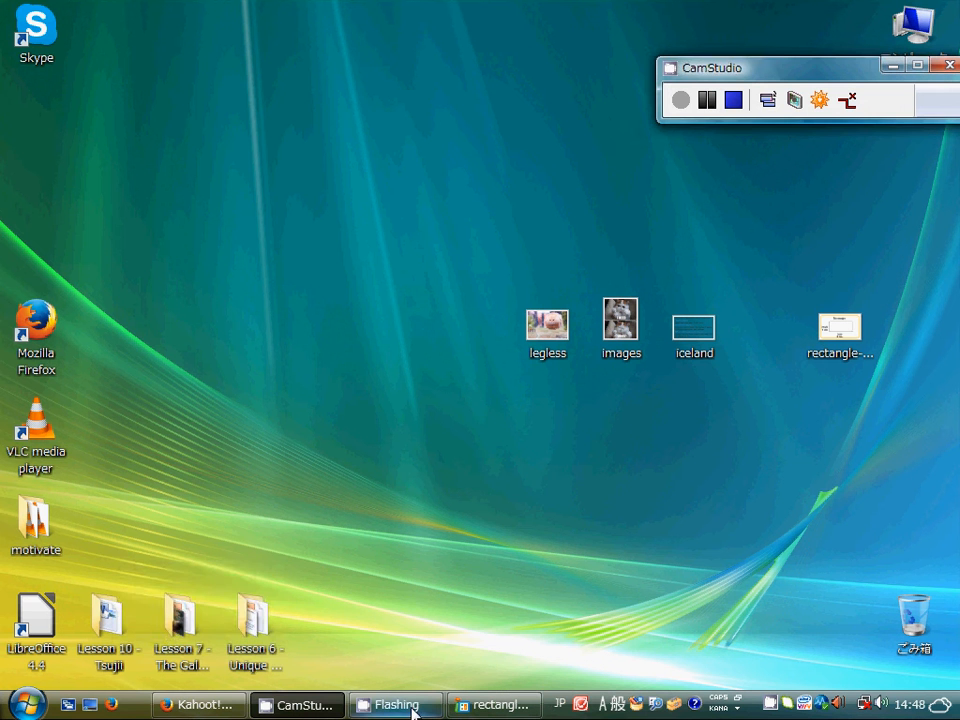
mouse_move(205, 710)
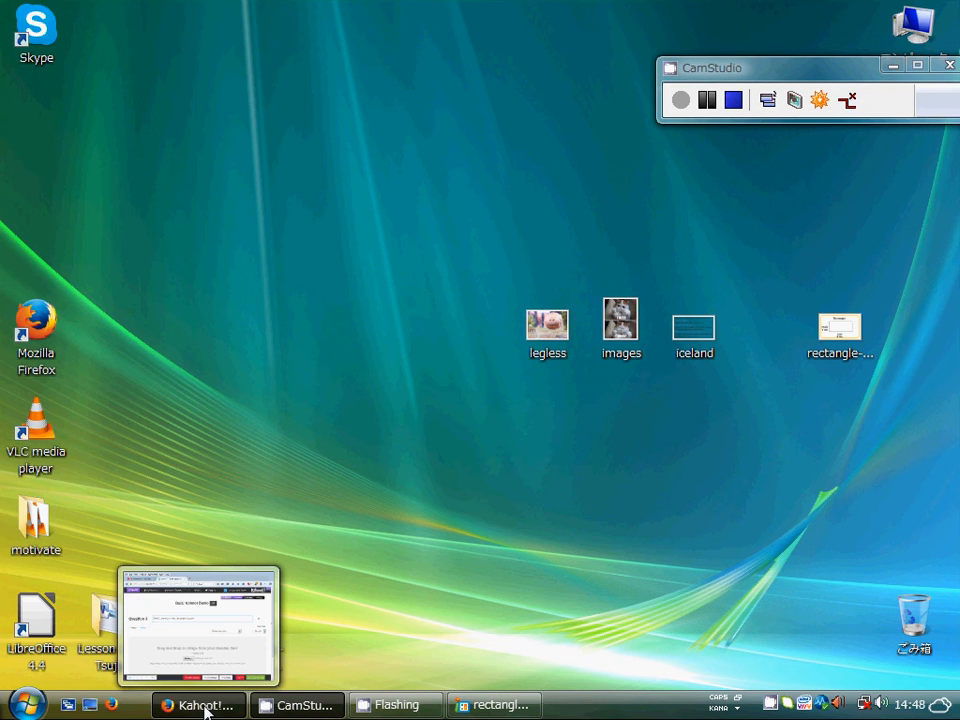
left_click(205, 707)
Step: Append the area formula "A= b x h" to the end of Question 3's text
scroll(434, 404, "down", 2)
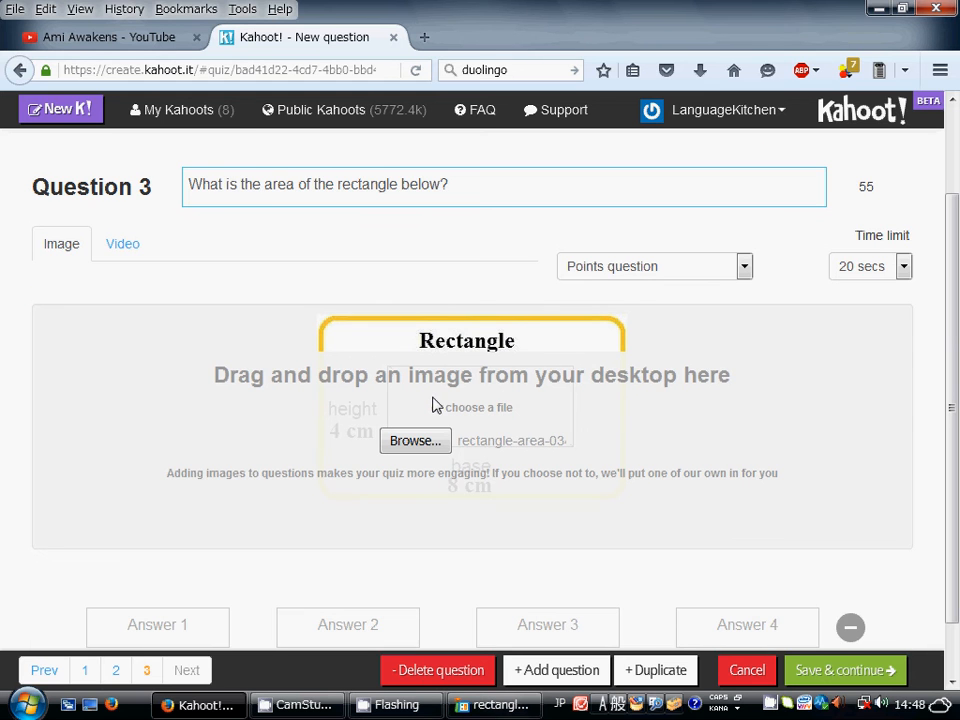
left_click(488, 192)
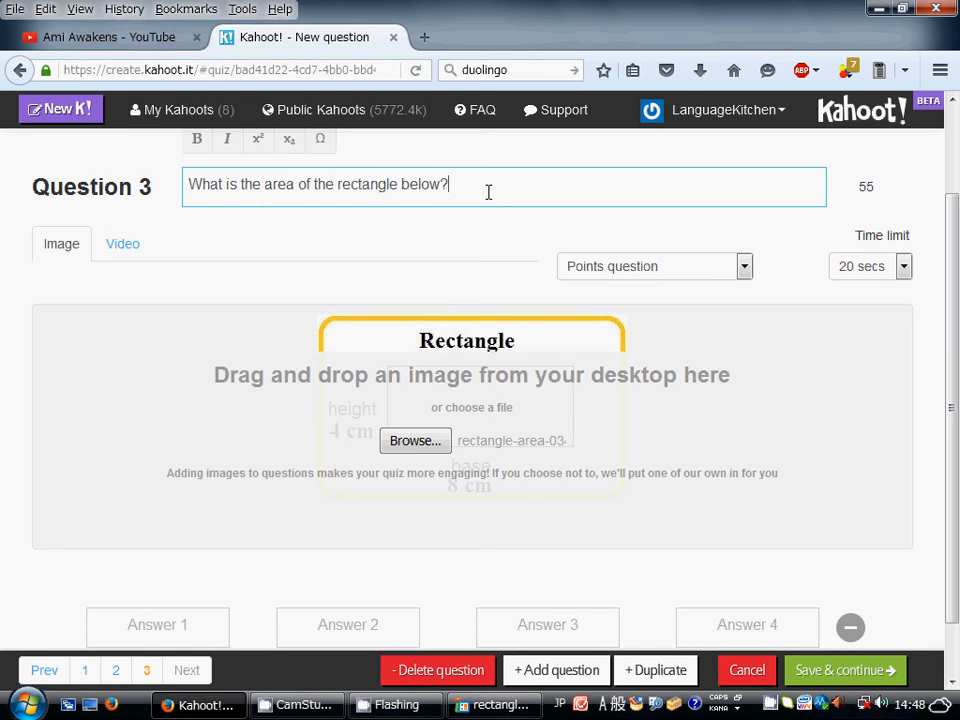
type("A-")
key("BackSpace")
type("=")
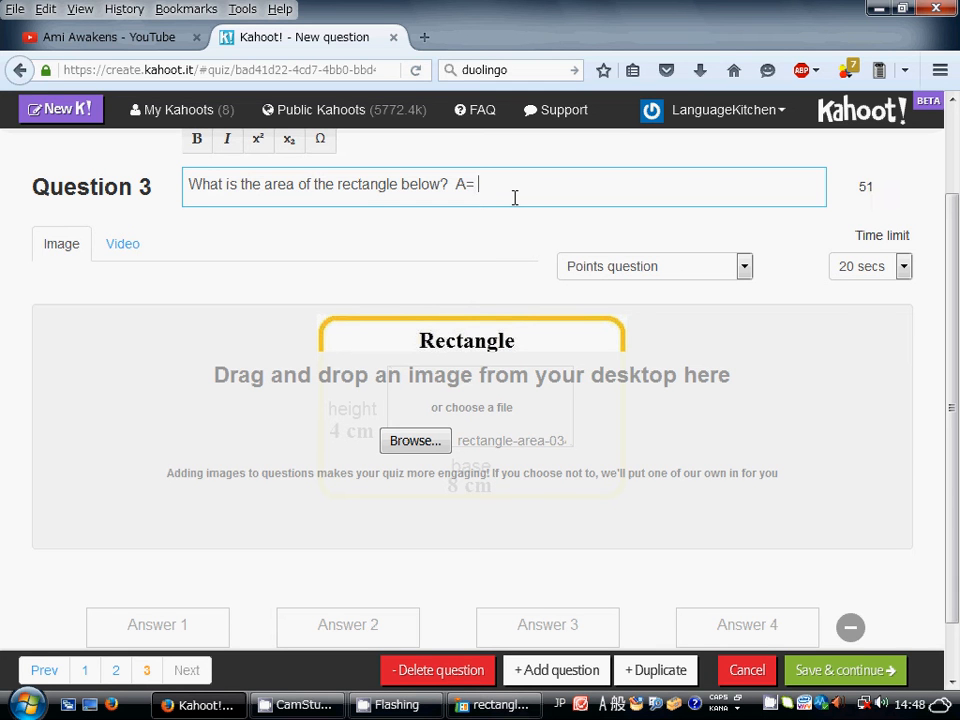
type(" b x h")
key("Left")
key("Left")
key("Left")
key("Left")
key("Left")
key("Left")
key("Left")
Step: Enter "12 cm²." as Answer 1 of Question 3, inserting the ² from the Latin special characters
scroll(230, 270, "down", 1)
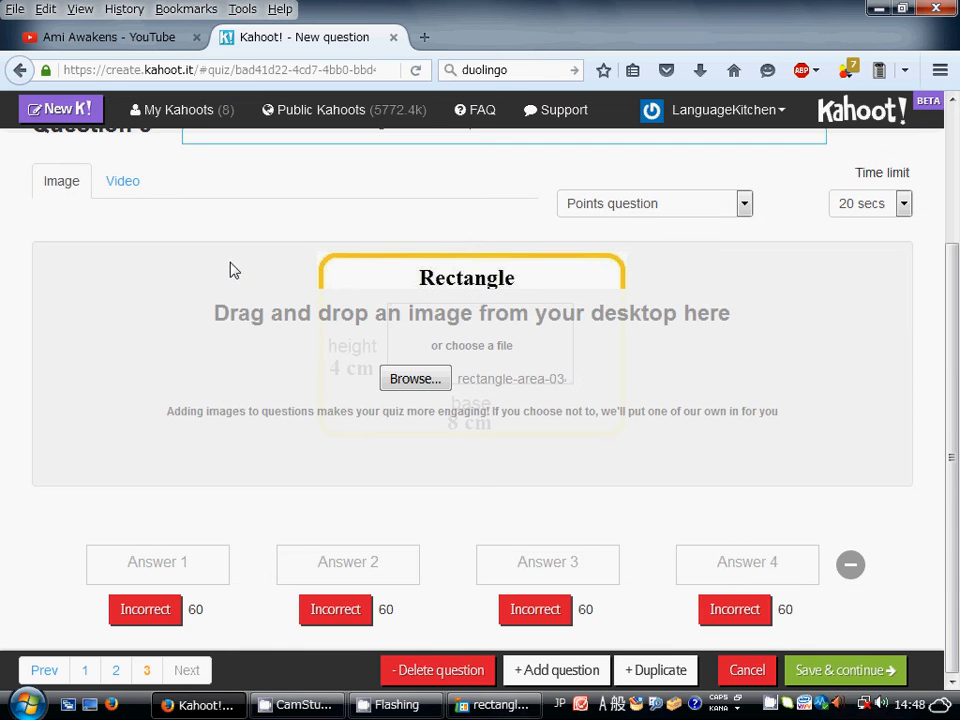
left_click(196, 575)
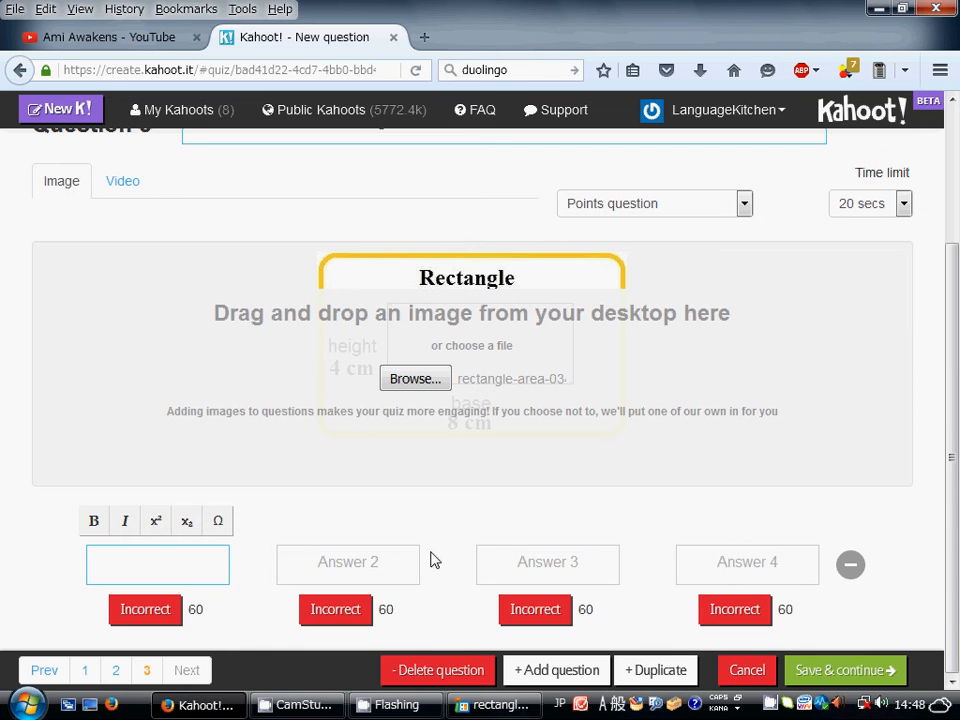
type("12 cm")
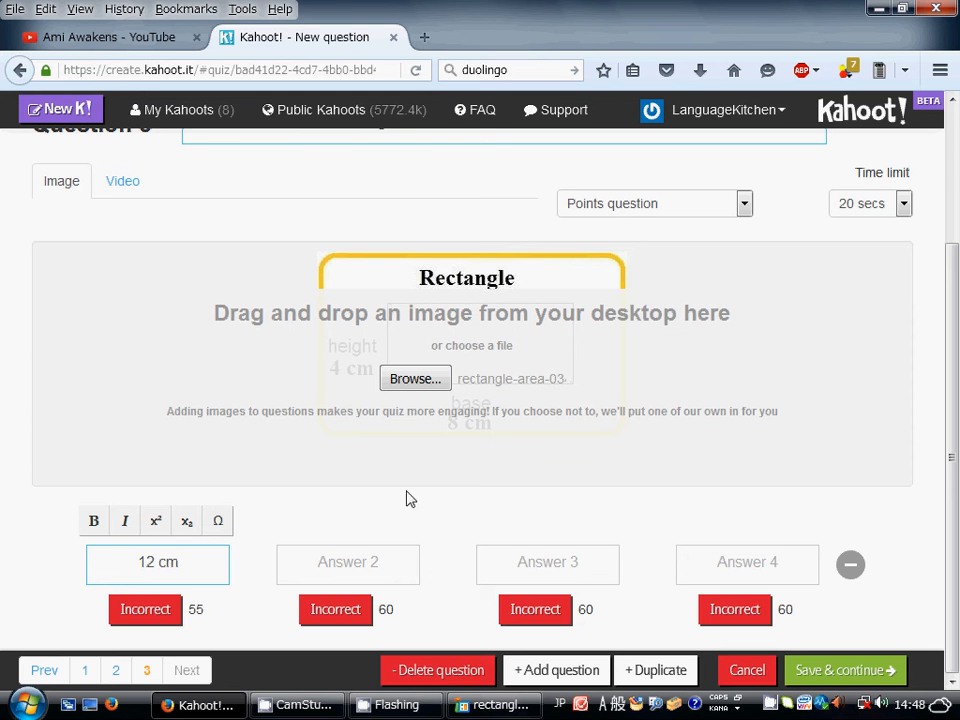
left_click(156, 521)
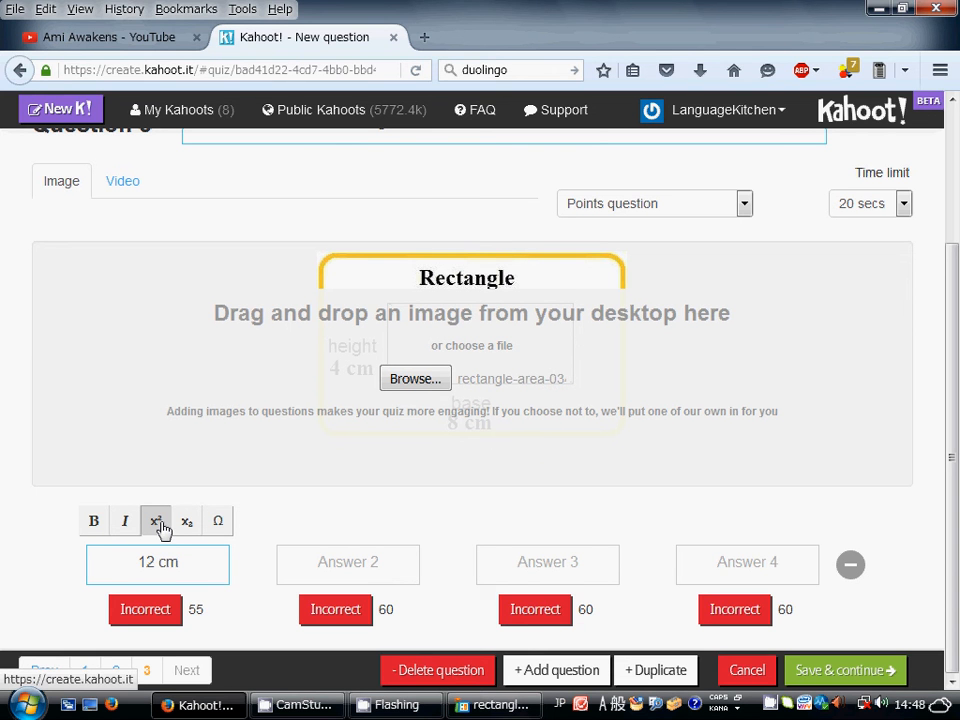
left_click(158, 524)
left_click(218, 522)
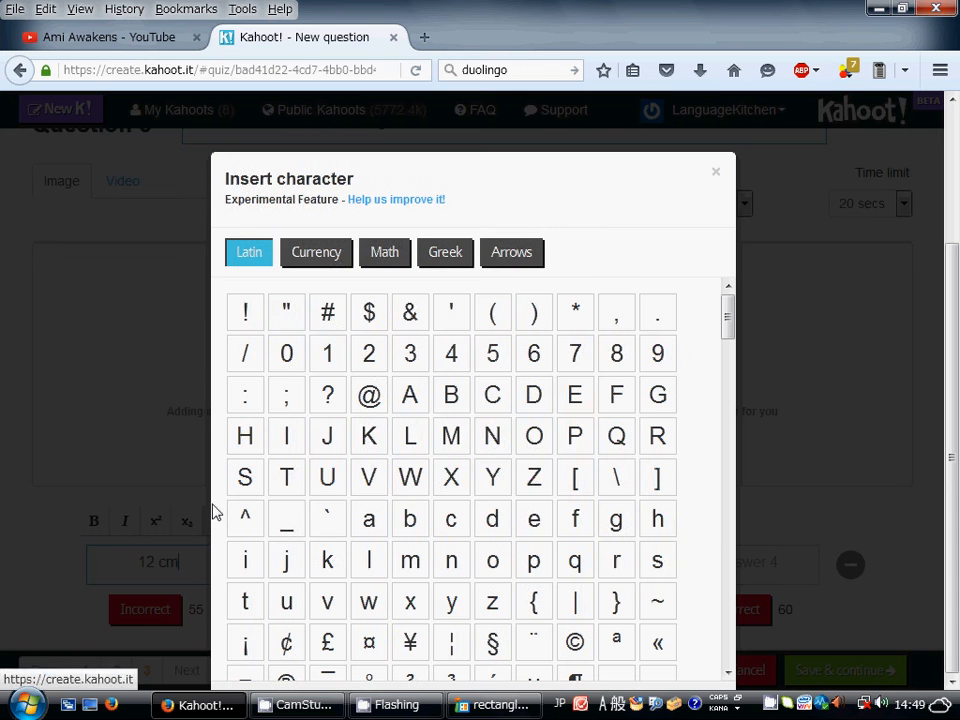
scroll(215, 512, "down", 3)
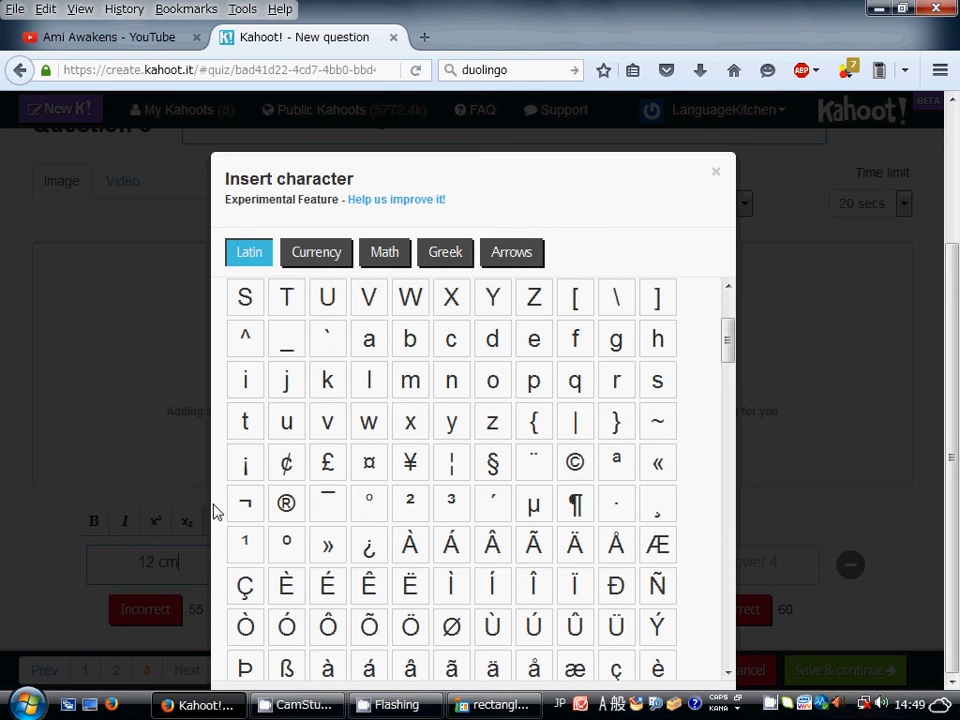
left_click(409, 505)
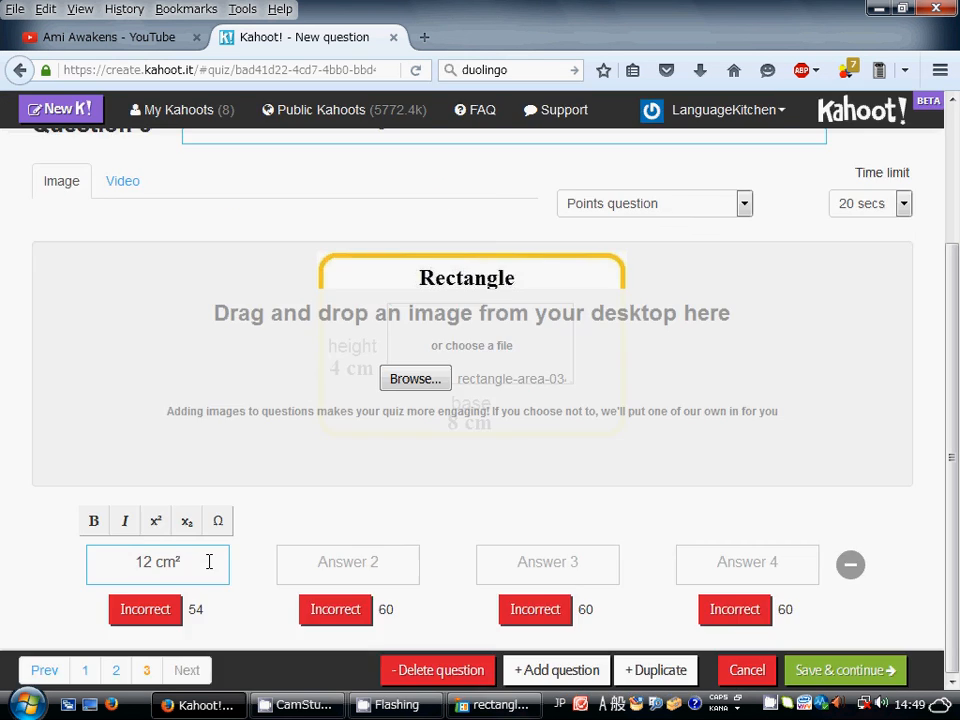
type(".")
Step: Copy the Answer 1 text "12 cm²." into Answers 2, 3 and 4 of Question 3
triple_click(174, 566)
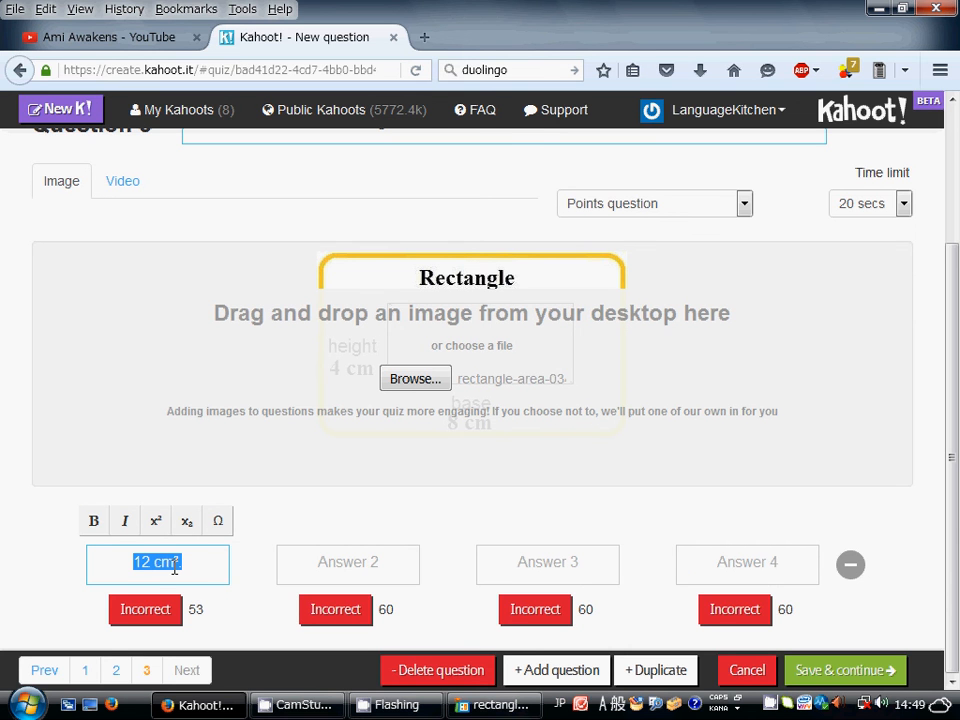
right_click(174, 566)
left_click(225, 361)
right_click(350, 559)
left_click(399, 418)
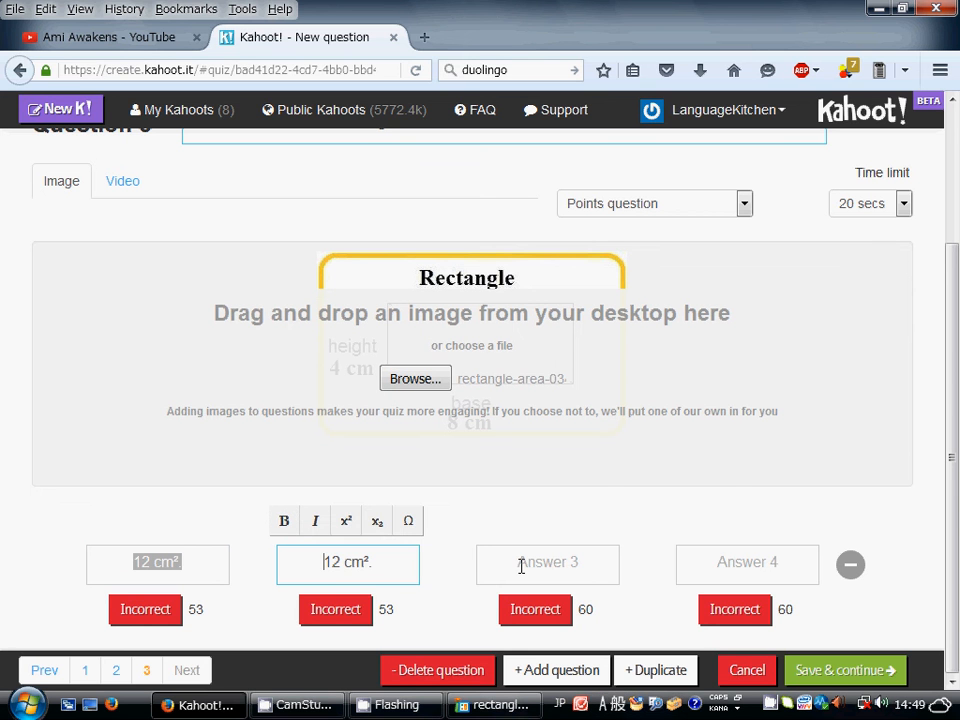
right_click(534, 566)
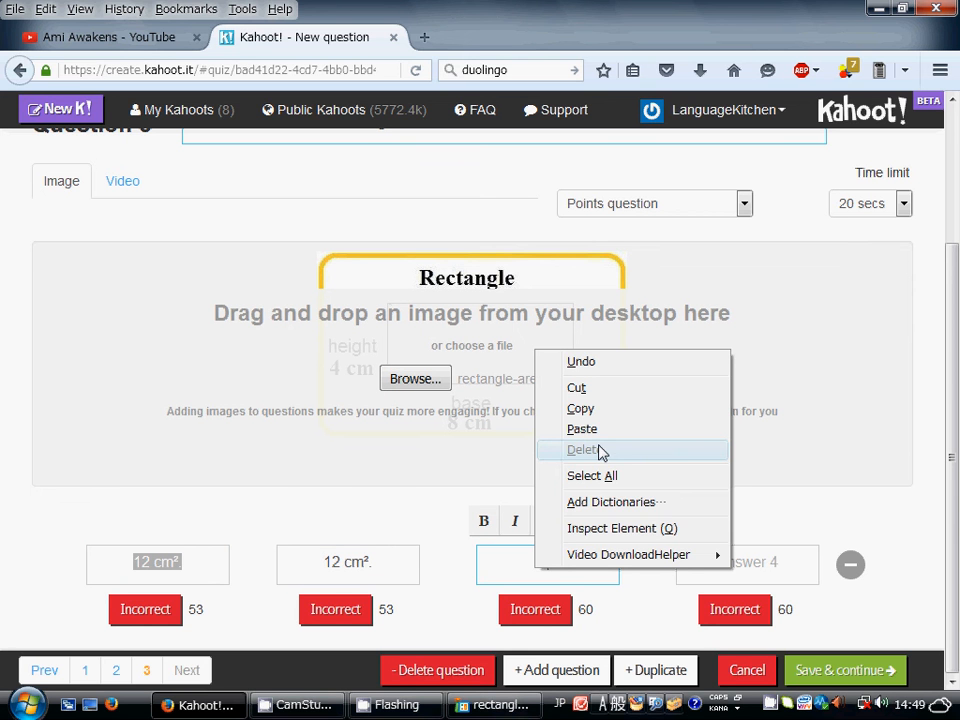
left_click(582, 428)
right_click(740, 556)
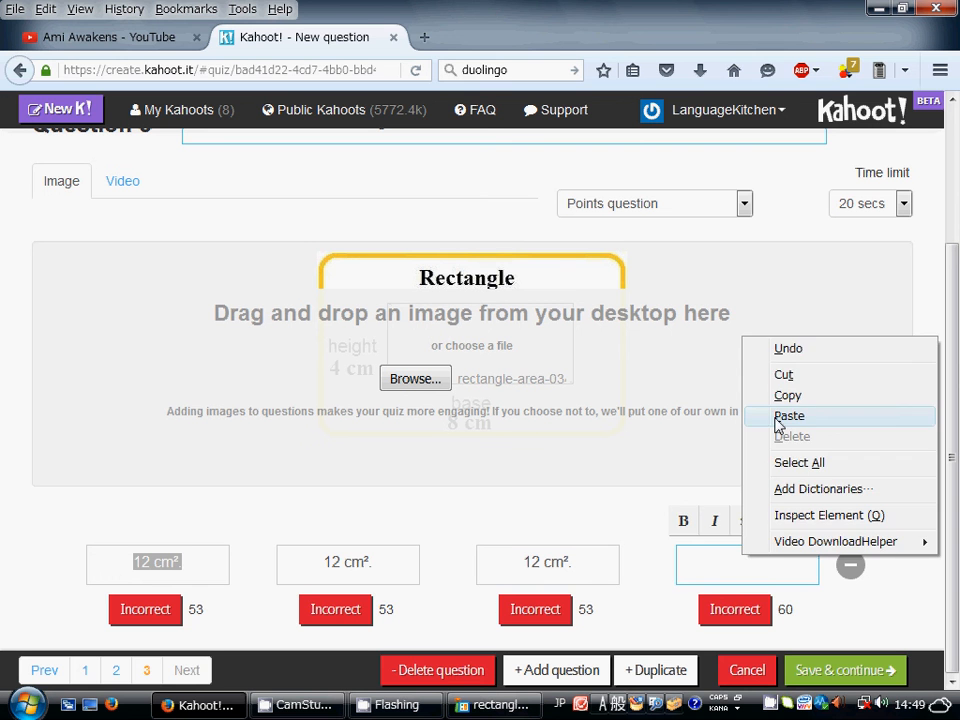
left_click(788, 416)
Step: Change the numbers in Question 3's Answers 2, 3 and 4 to 20, 32 and 45, keeping the cm² unit
left_click(340, 568)
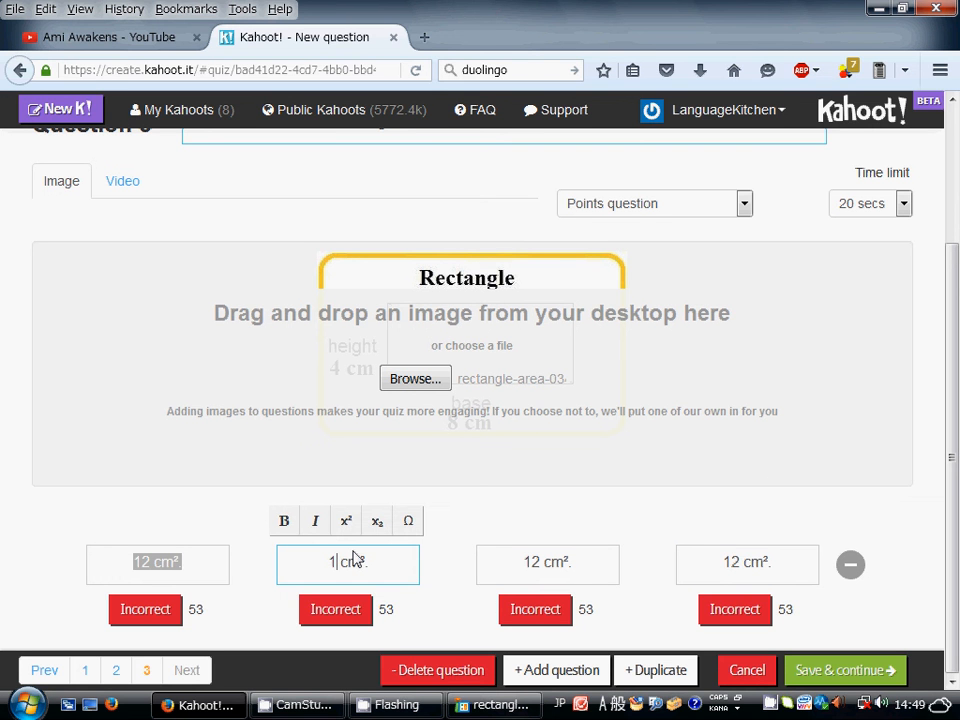
key("BackSpace")
type("20")
left_click_drag(541, 556, 497, 553)
key("BackSpace")
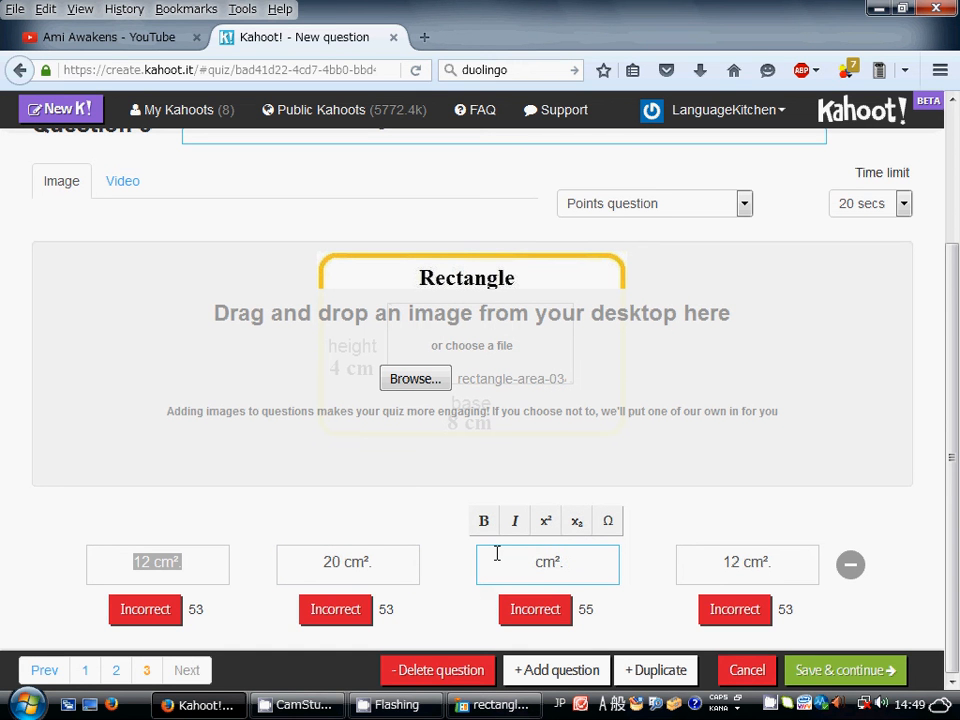
type("32")
left_click_drag(739, 562, 714, 554)
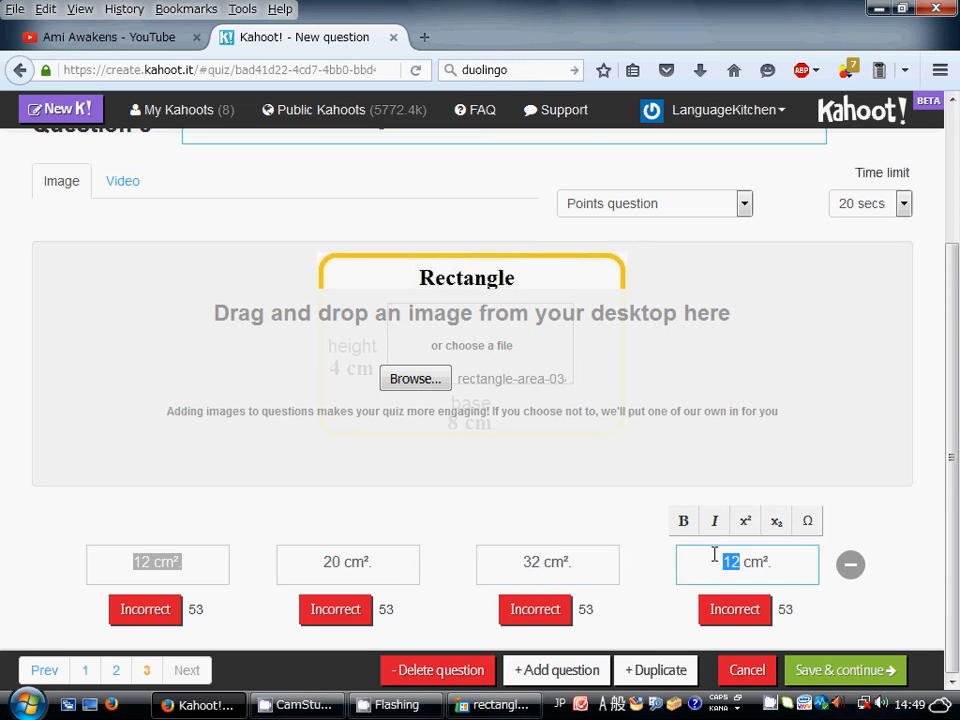
type("45")
Step: Mark the 32 cm² answer as correct and set Question 3's time limit to 60 secs
left_click(531, 618)
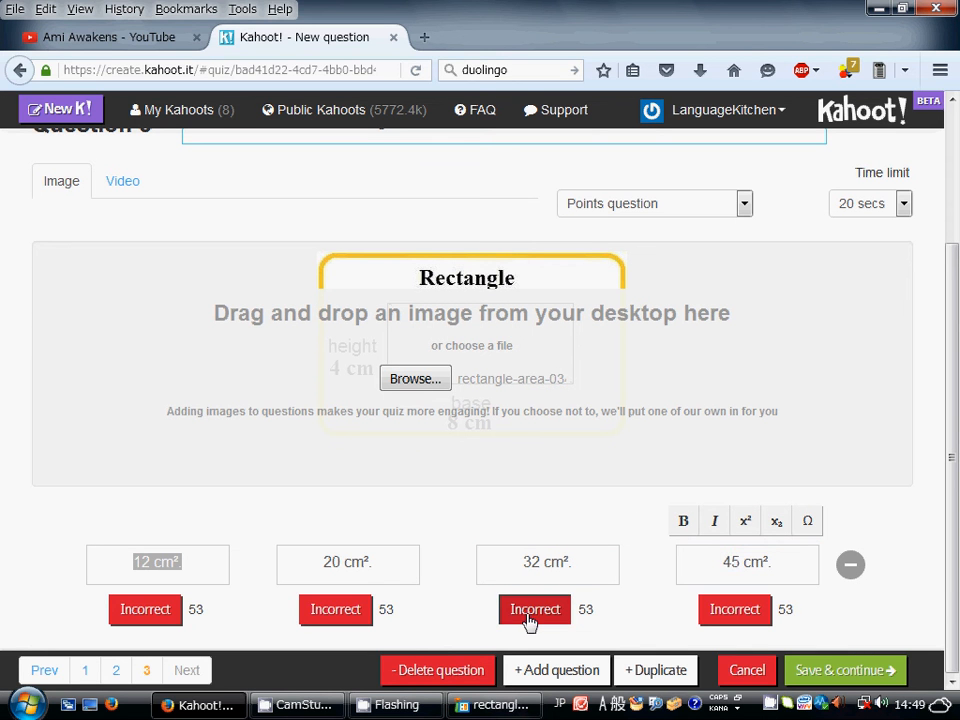
scroll(613, 510, "up", 3)
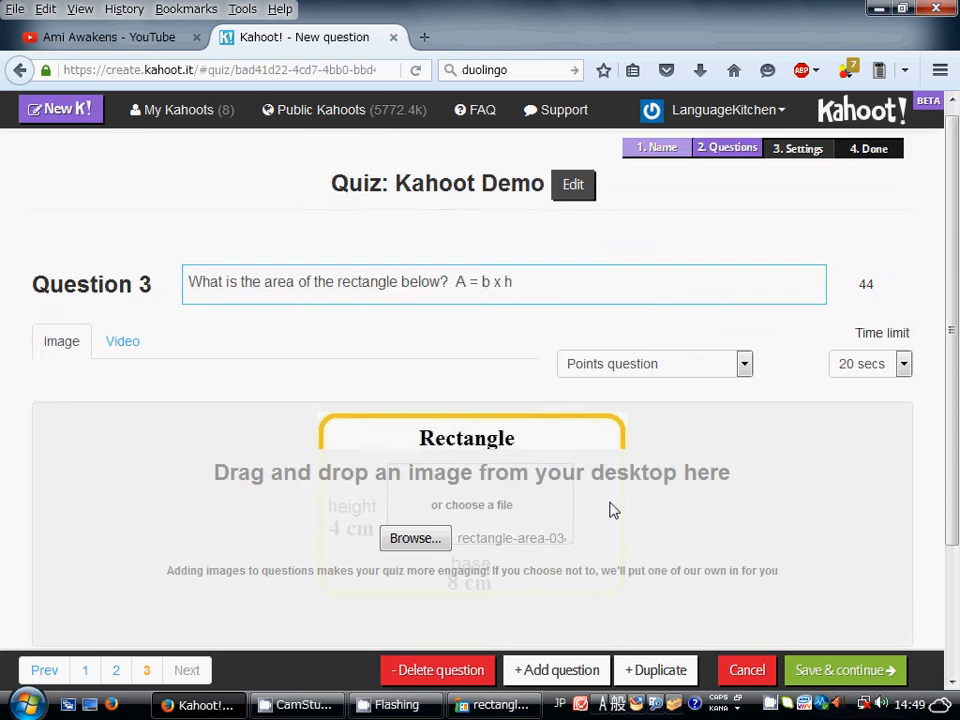
scroll(613, 510, "down", 3)
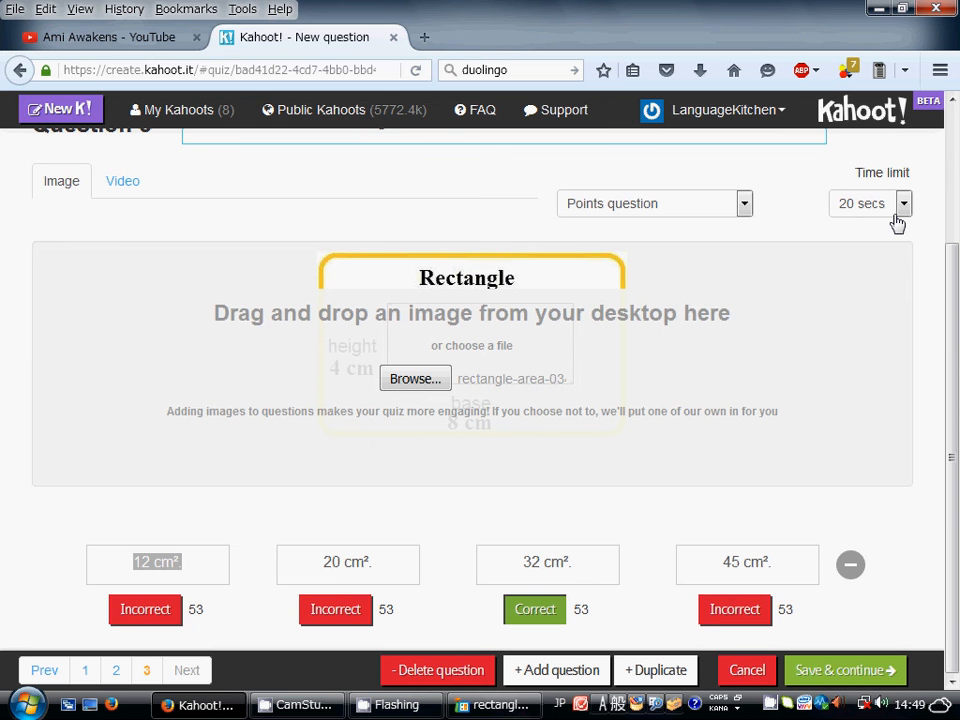
left_click(903, 205)
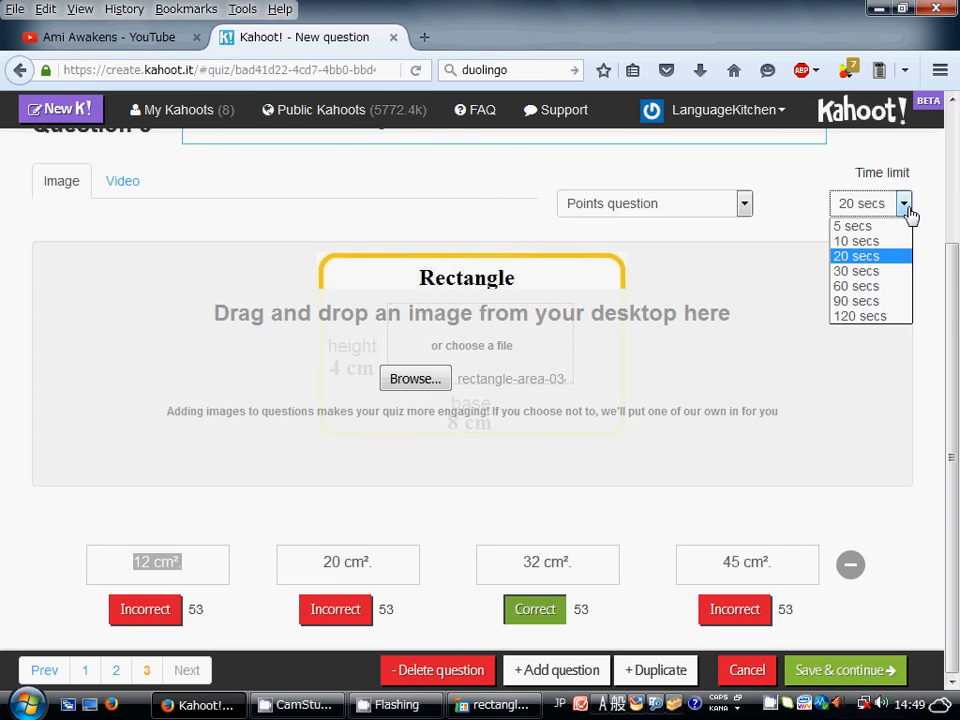
left_click(873, 288)
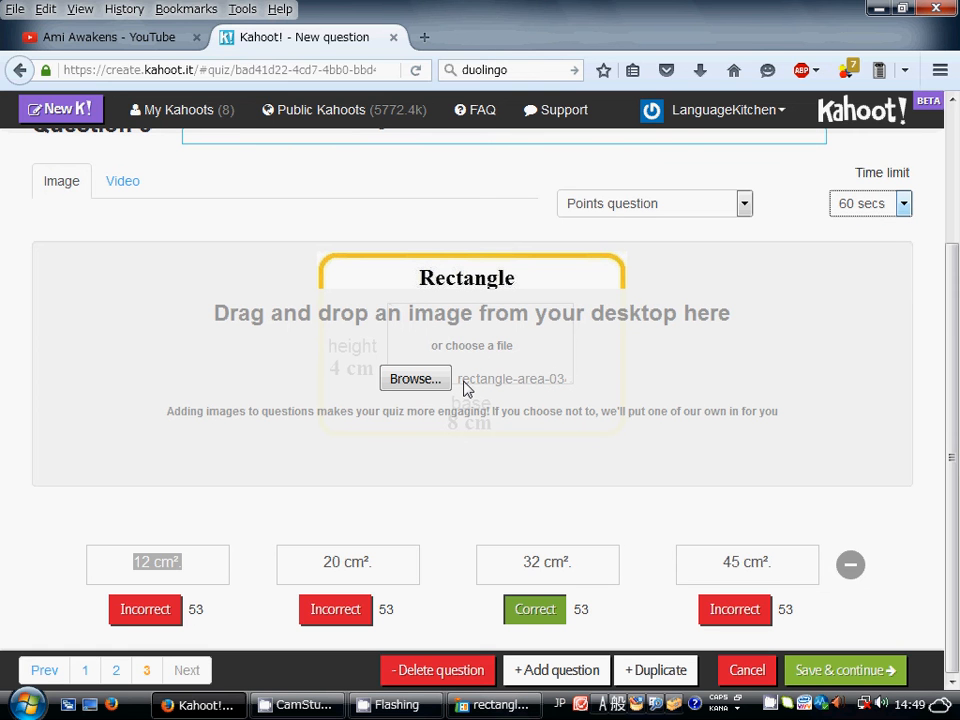
Step: Duplicate Question 3 and look over the copied text, image and answers
scroll(463, 387, "up", 3)
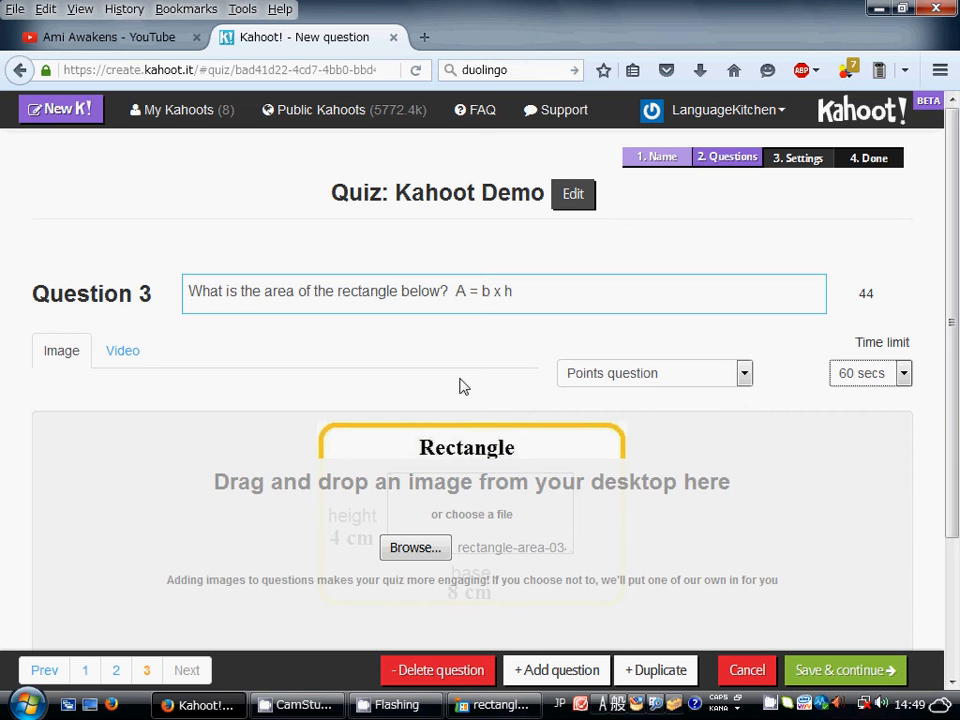
scroll(463, 387, "down", 3)
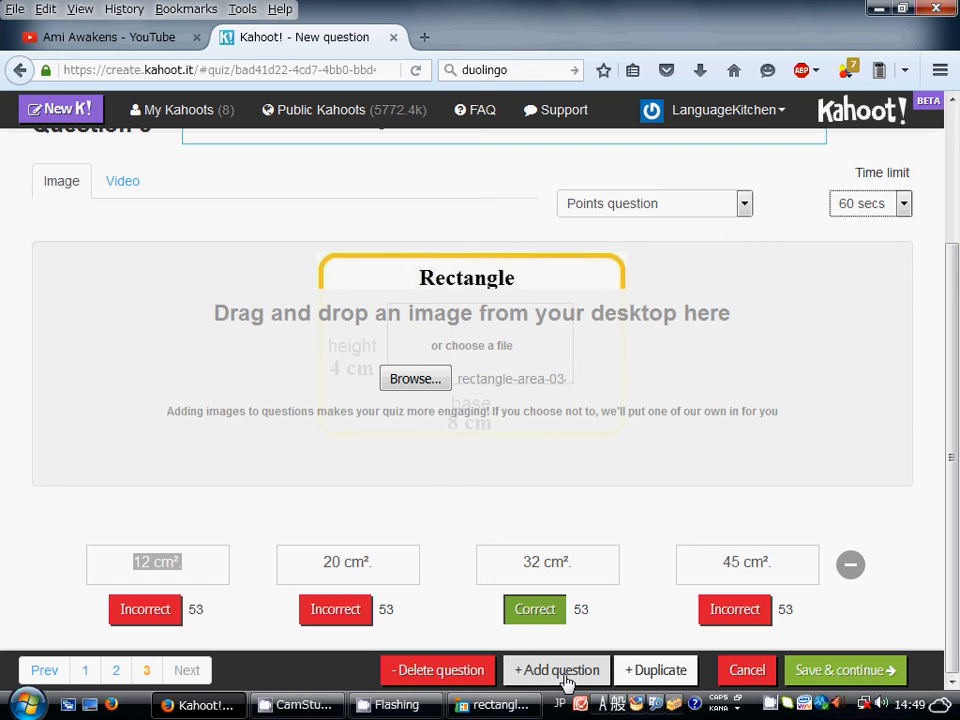
left_click(643, 677)
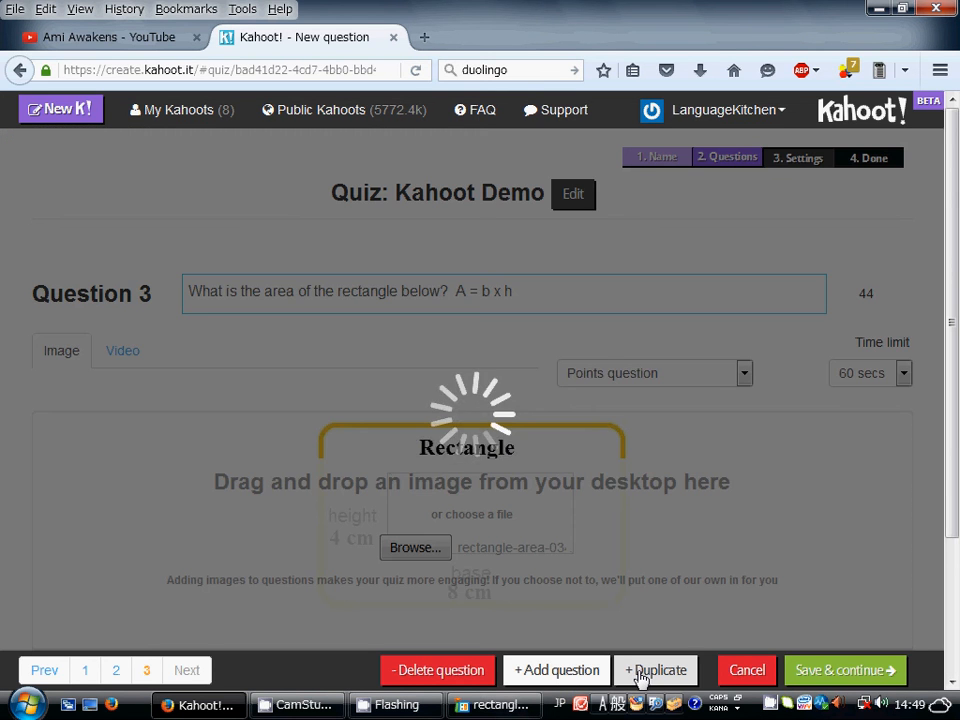
scroll(393, 442, "down", 3)
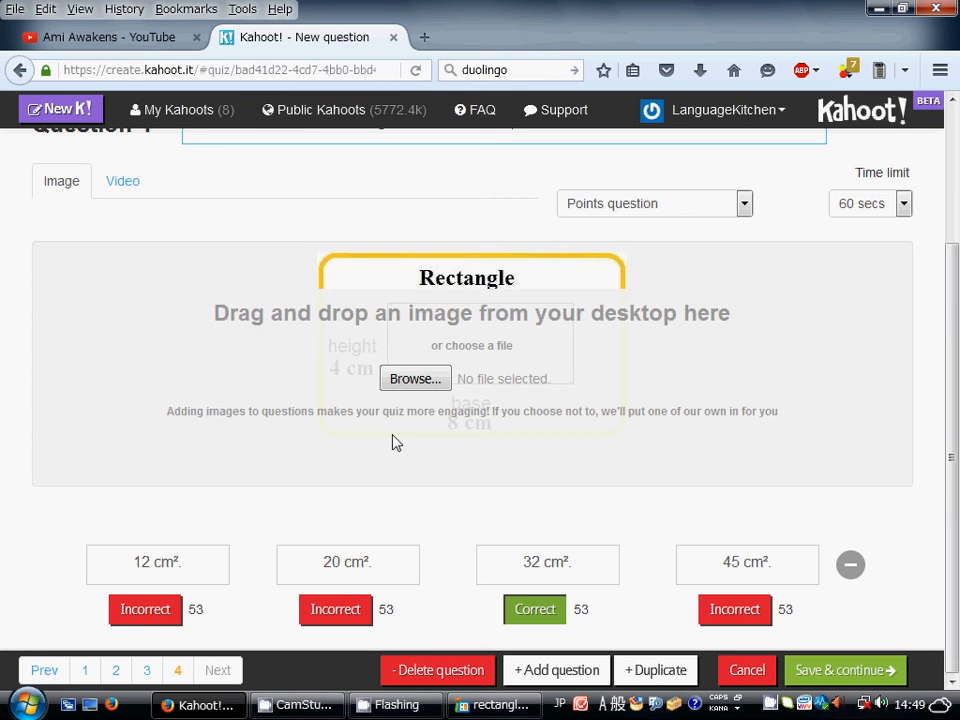
scroll(395, 442, "up", 3)
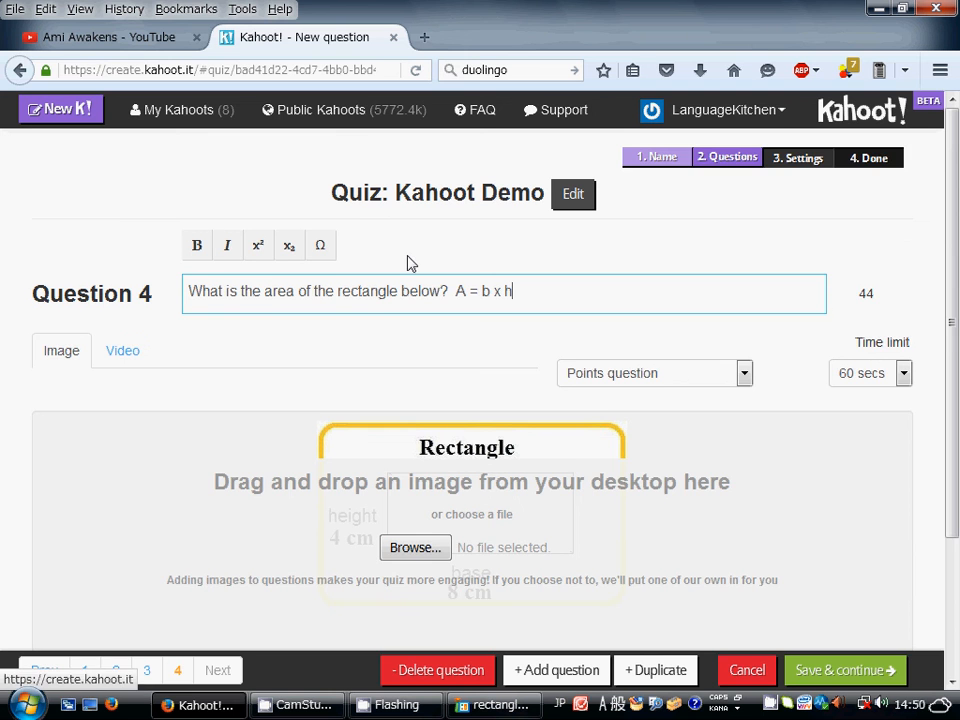
scroll(431, 471, "down", 1)
scroll(431, 471, "up", 1)
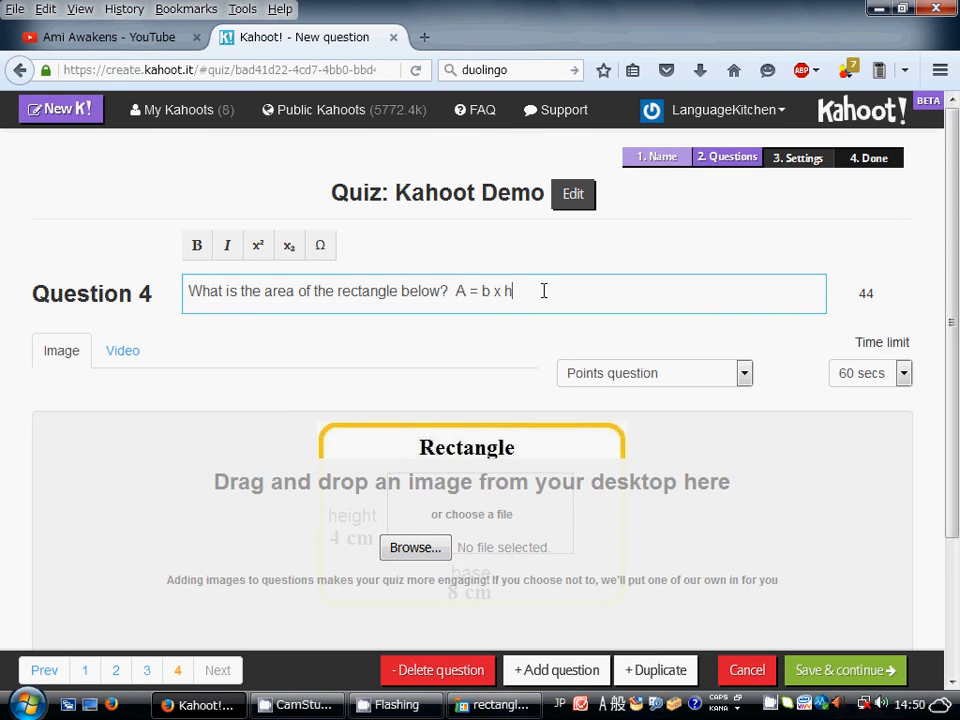
Step: Change Question 4's text to "What is height of the rectangle?"
left_click_drag(543, 290, 241, 287)
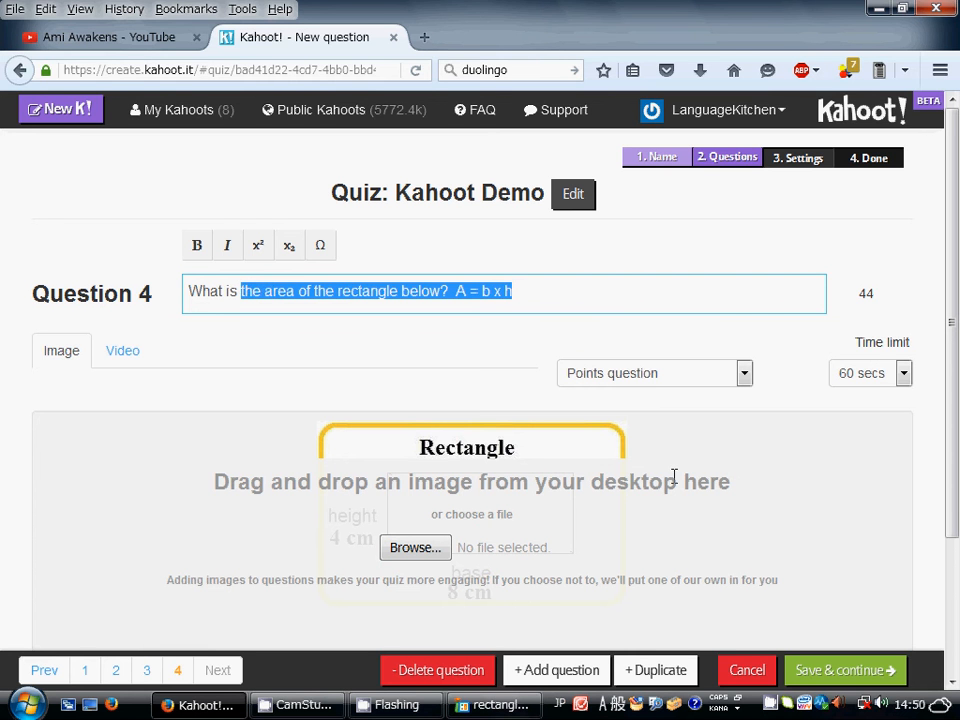
type("hat is")
type("eight")
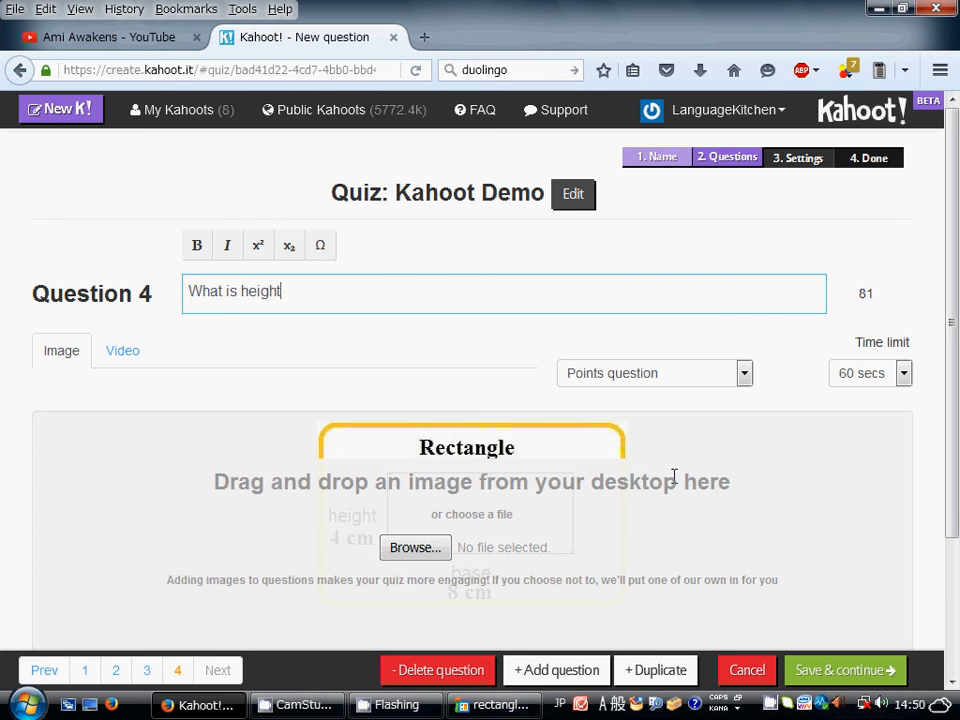
type(" of the recta")
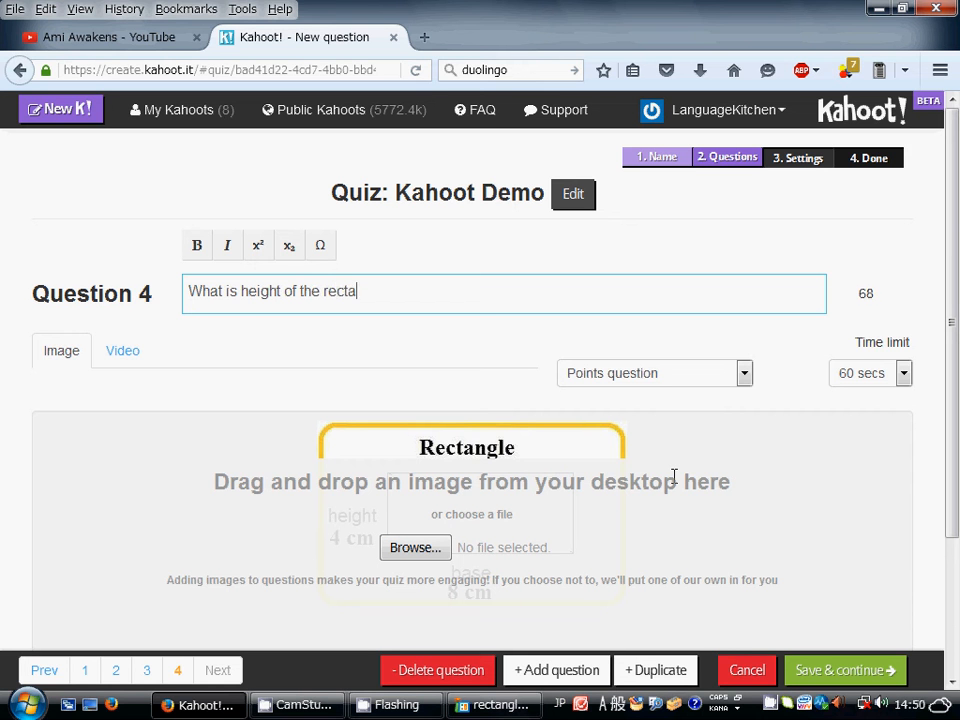
type("ngle?")
Step: Change Answer 1 of Question 4 to "4 cm.", without the squared symbol
scroll(676, 521, "down", 1)
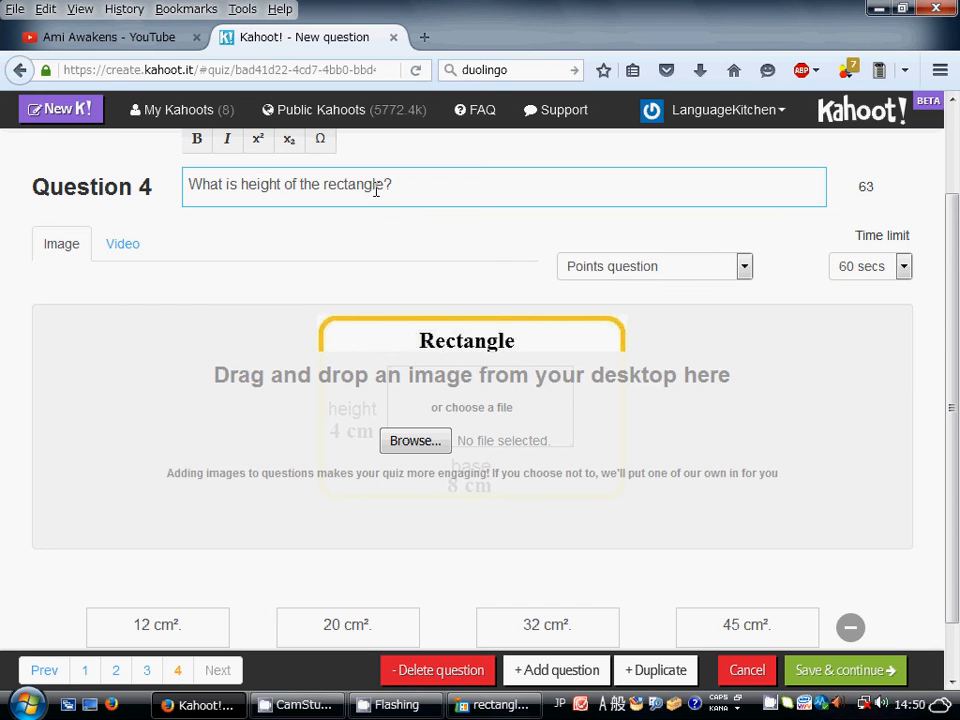
scroll(621, 545, "down", 1)
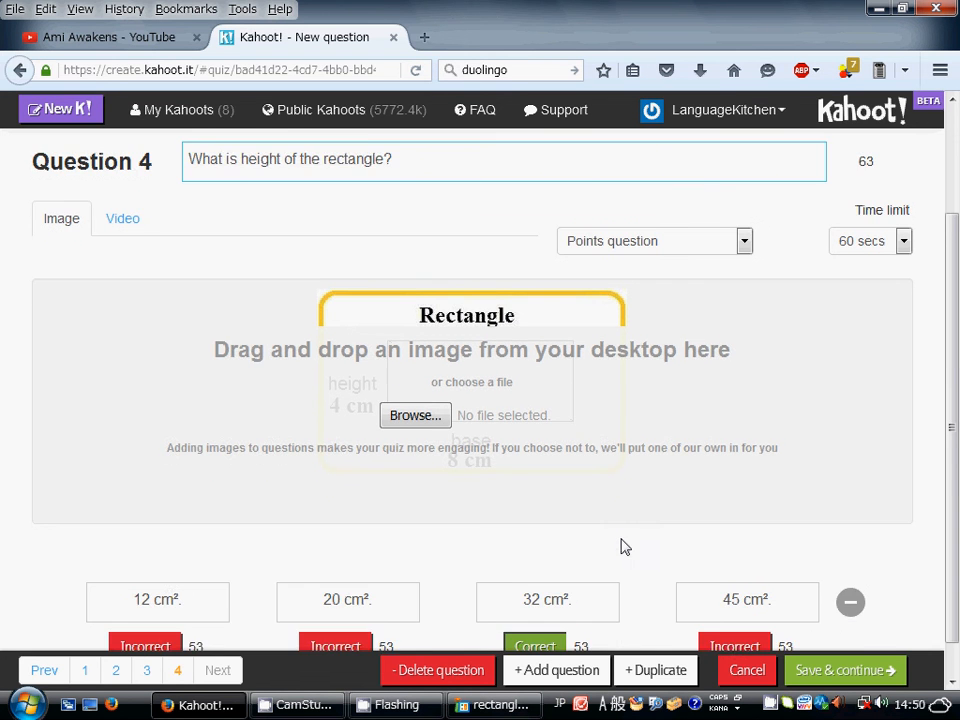
scroll(172, 557, "down", 1)
left_click(153, 562)
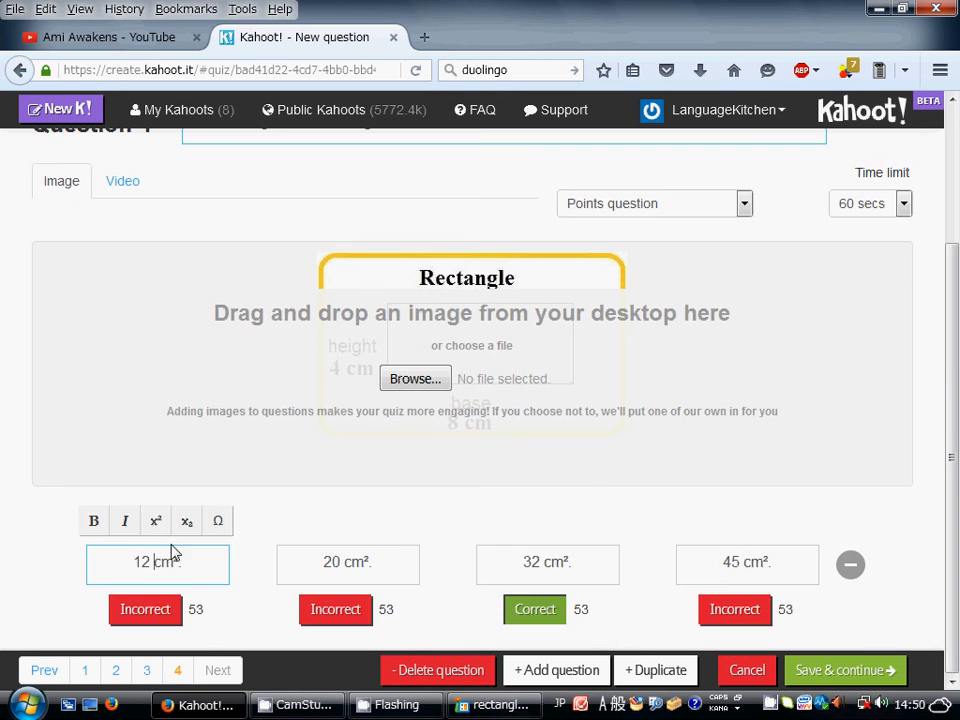
key("BackSpace")
key("BackSpace")
key("BackSpace")
type("4")
left_click(189, 556)
key("BackSpace")
Step: Change Answer 2 of Question 4 to "20 cm." and make Answer 1 the correct answer instead of Answer 3
left_click(341, 563)
left_click(379, 560)
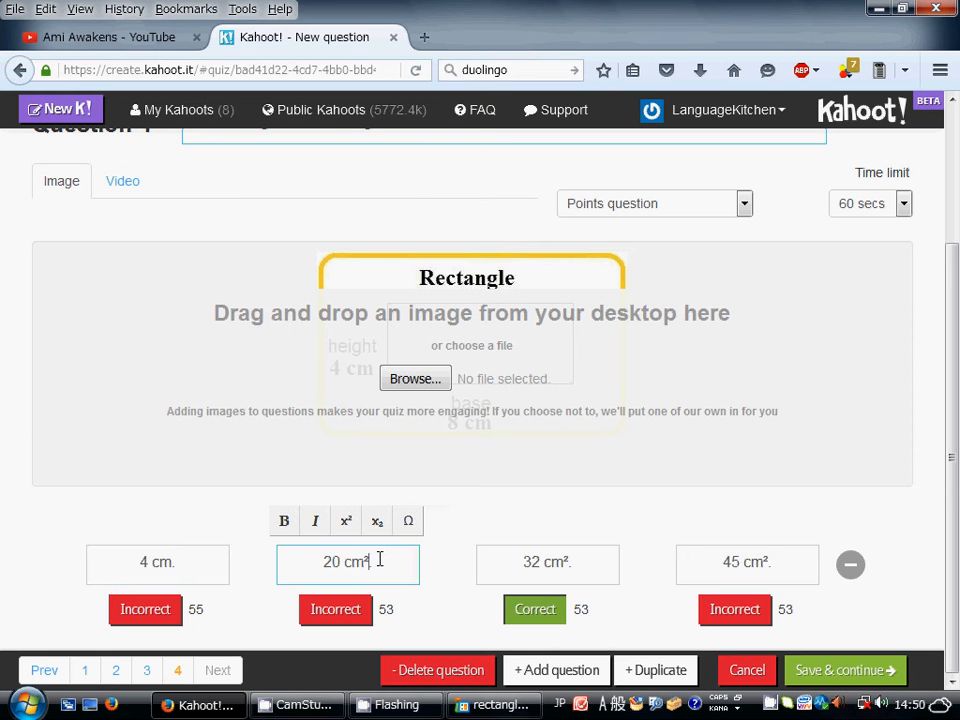
key("BackSpace")
left_click(150, 609)
left_click(535, 609)
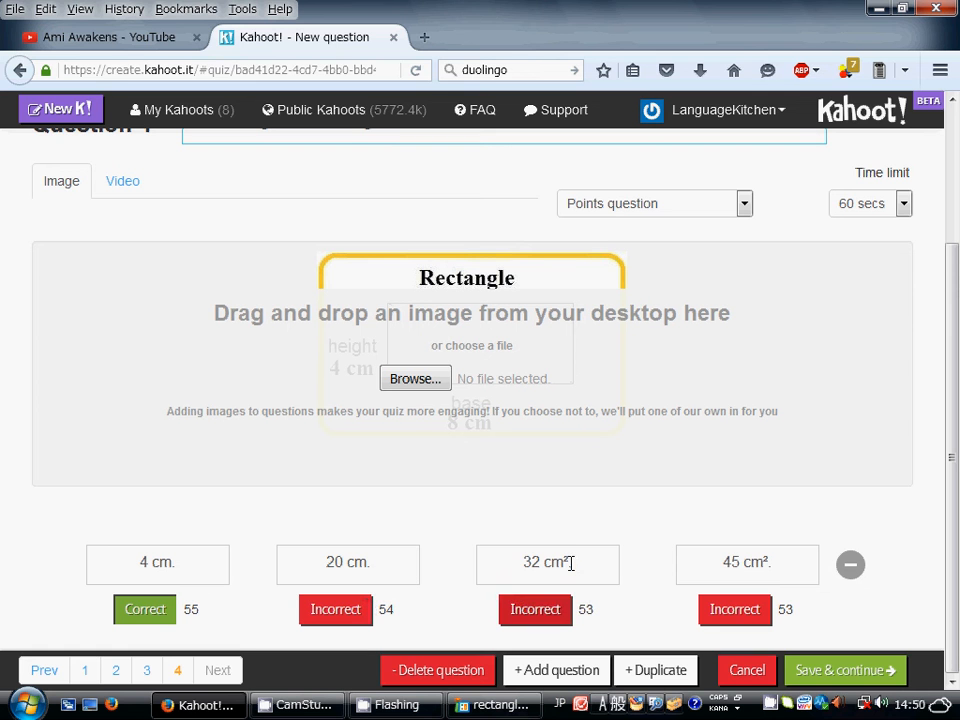
Step: Change Answer 3 of Question 4 to "32 cm." and Answer 4 to "45 cm.", without the squared symbols
left_click(571, 563)
key("BackSpace")
type(".")
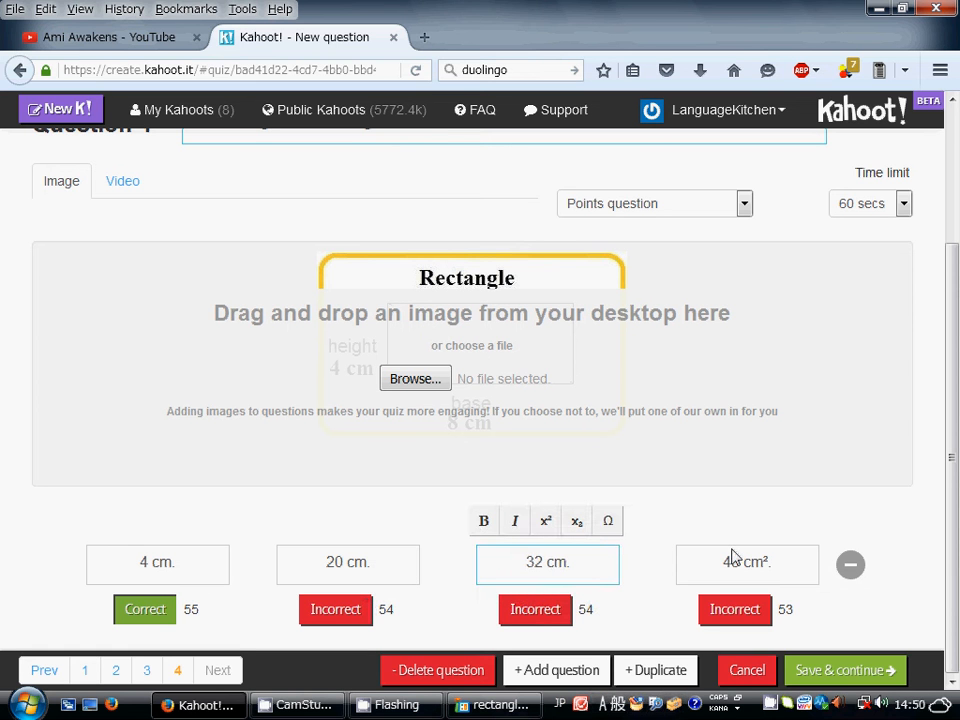
left_click(768, 557)
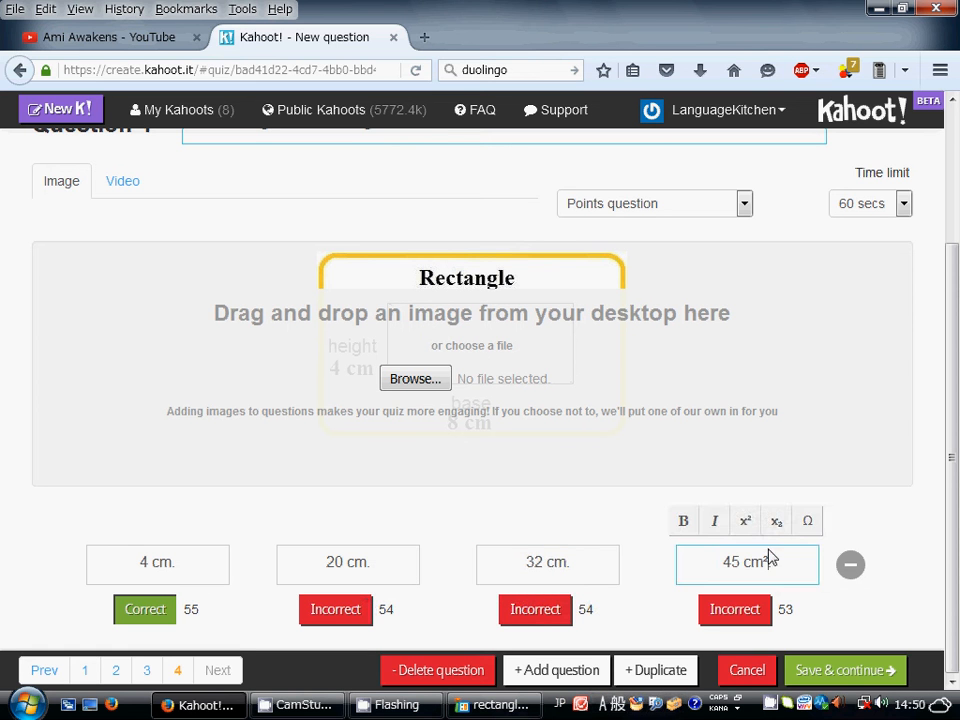
key("BackSpace")
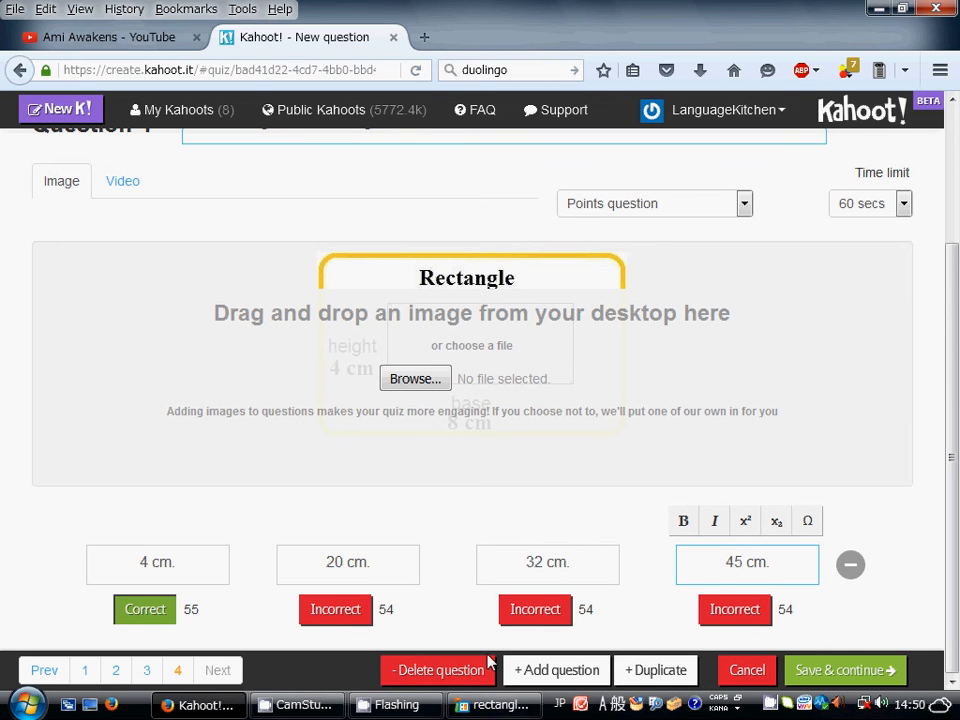
Step: Add Question 5 with the text "The cat has ________ legs."
left_click(556, 670)
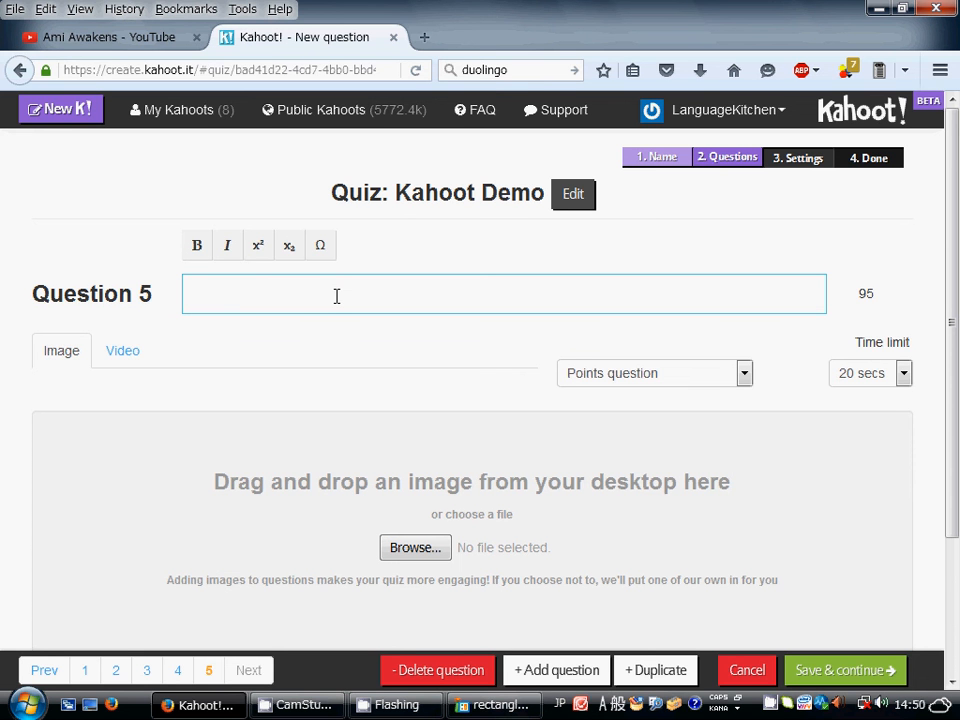
type("The cat has ")
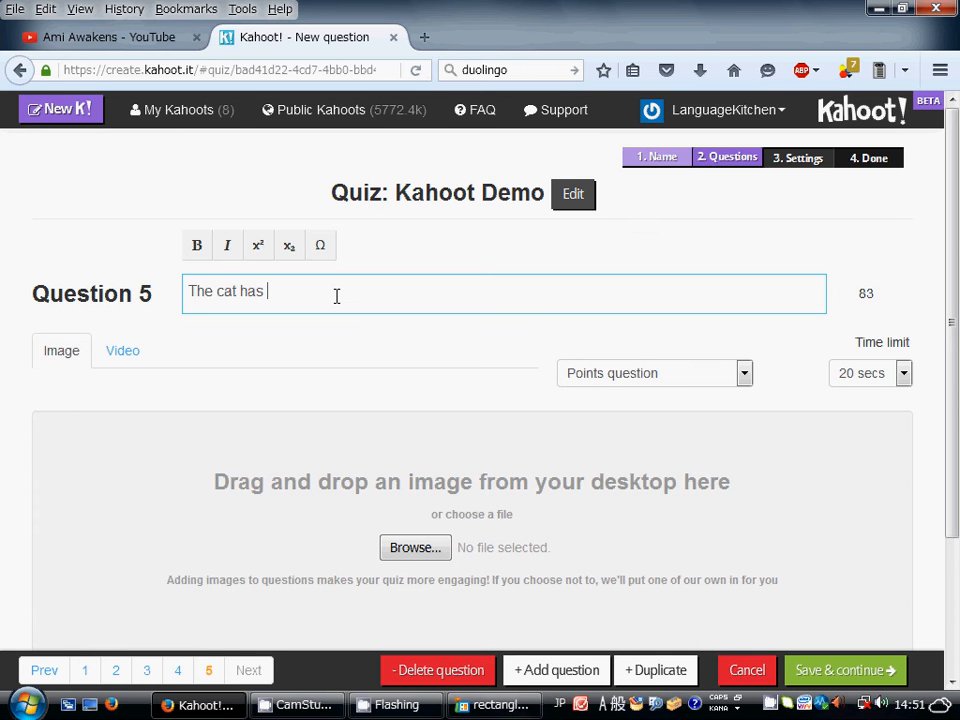
type("=")
key("BackSpace")
type("________ legs.")
Step: Upload the desktop image legless.jpg to Question 5
left_click(416, 553)
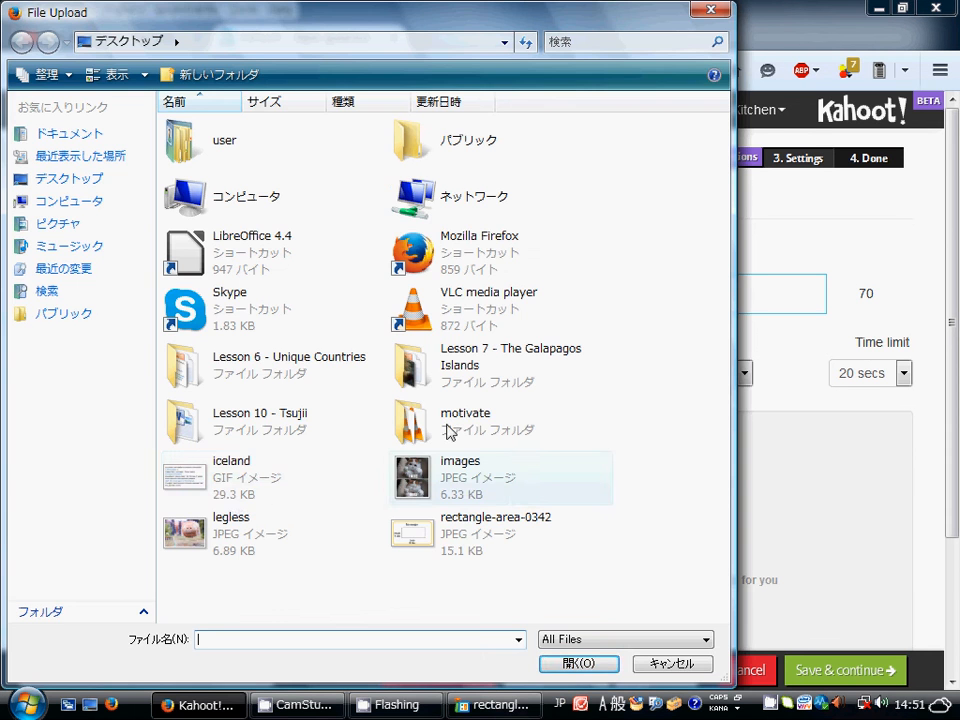
left_click(238, 518)
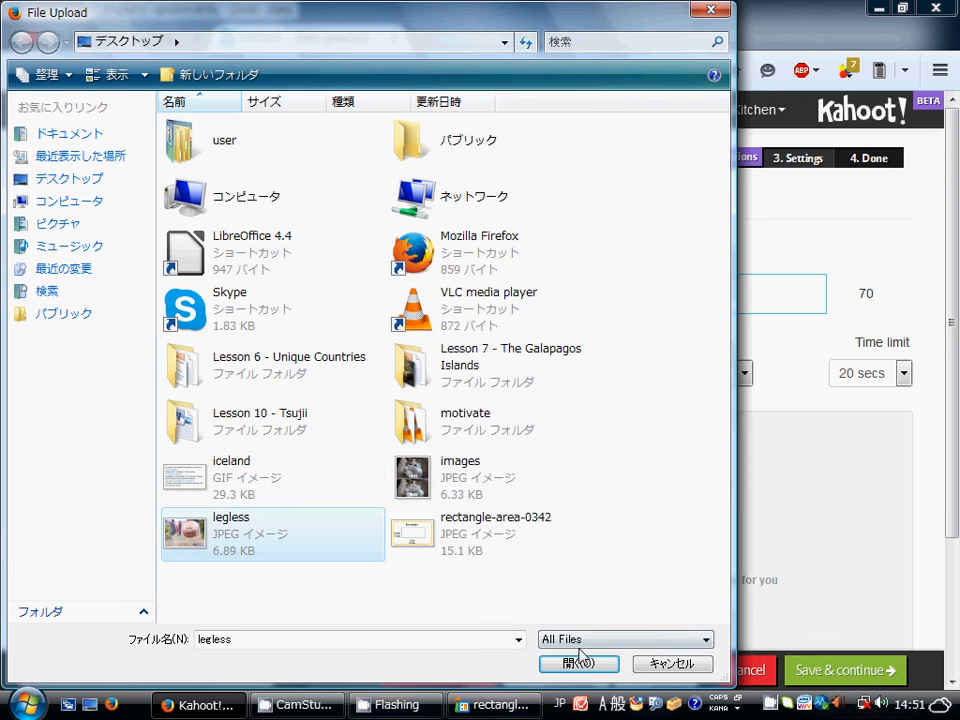
left_click(580, 663)
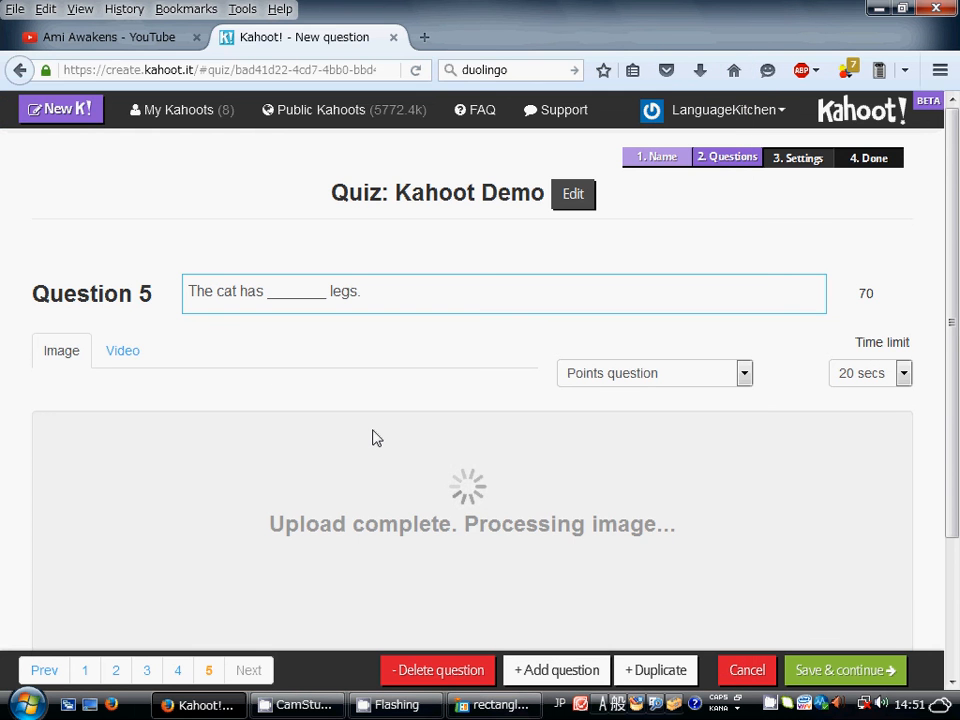
Step: Enter "zero" as Answer 1 and "one" as Answer 2 of Question 5
scroll(375, 438, "down", 3)
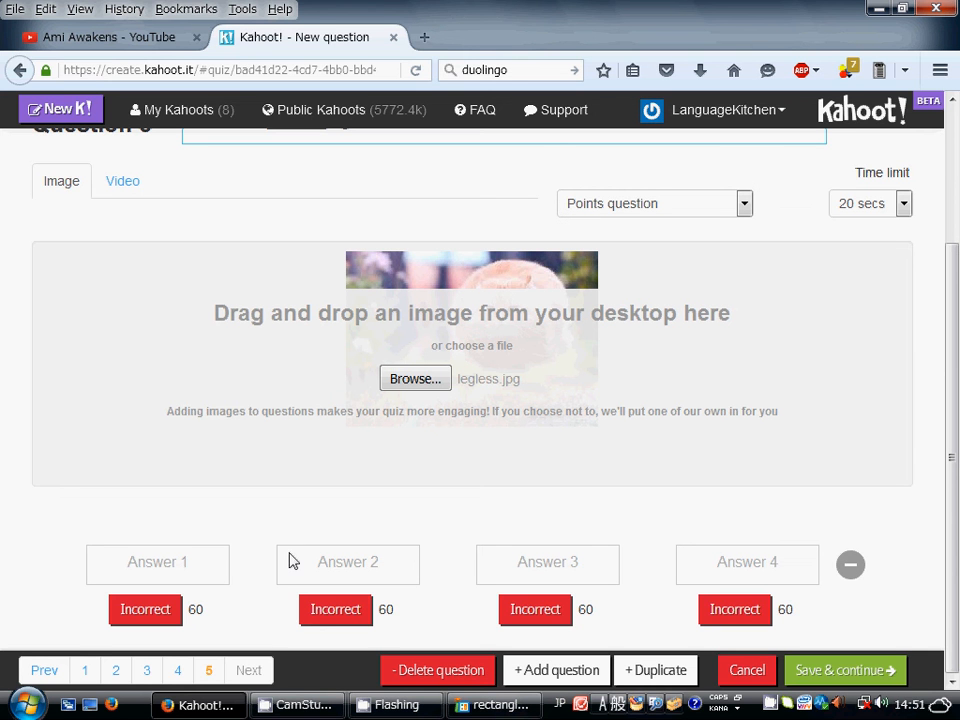
left_click(203, 558)
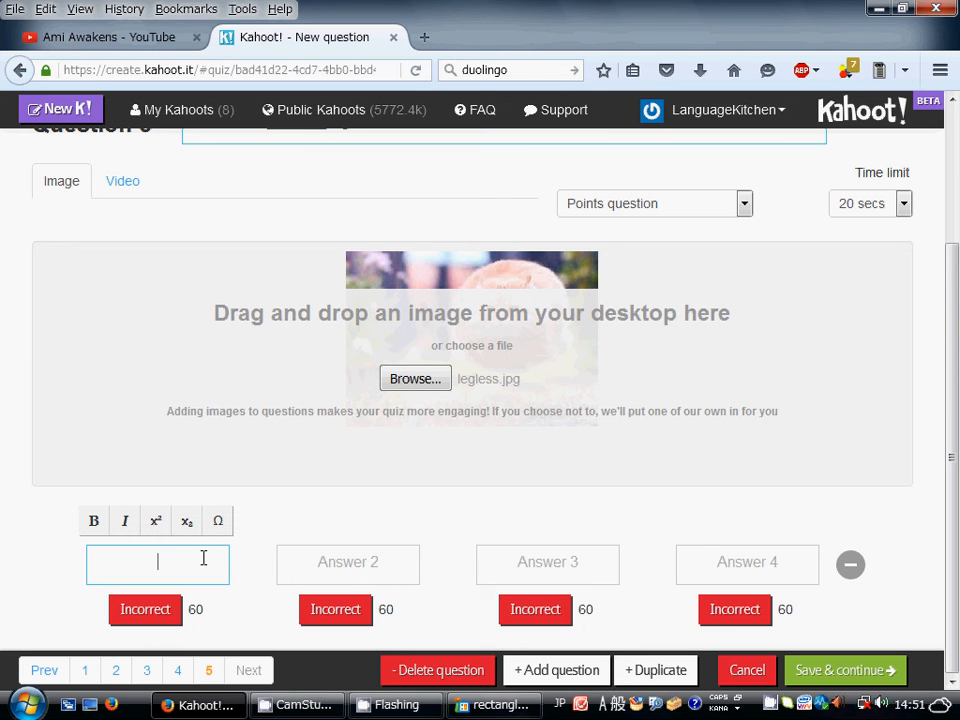
type("0")
key("BackSpace")
type("zero")
left_click(342, 565)
type("one")
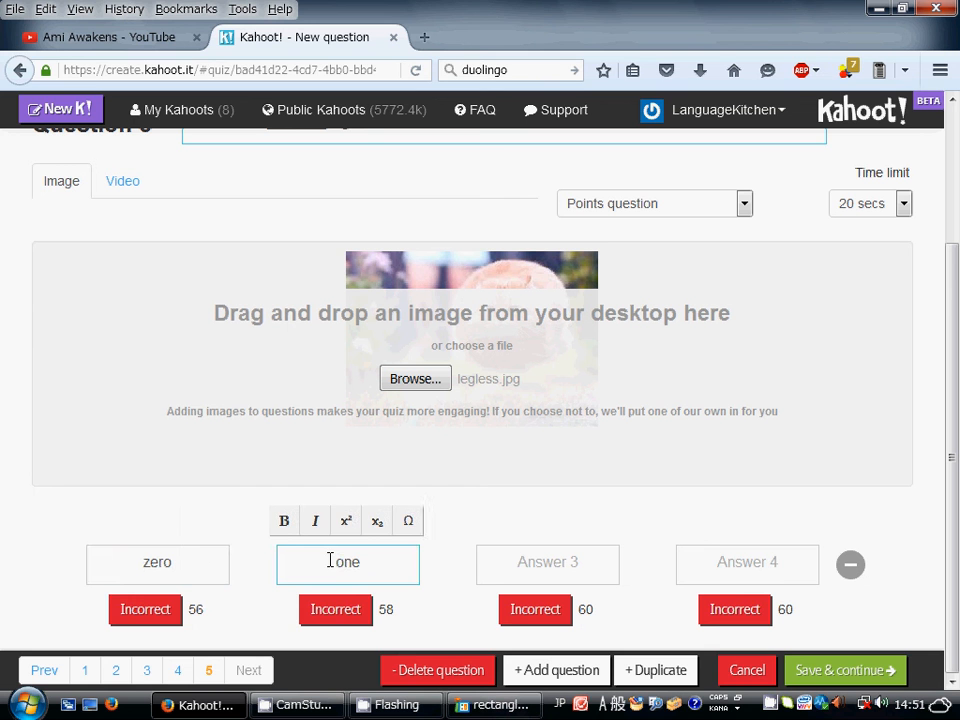
Step: Enter "two" as Answer 3 and "three" as Answer 4 of Question 5
left_click(551, 566)
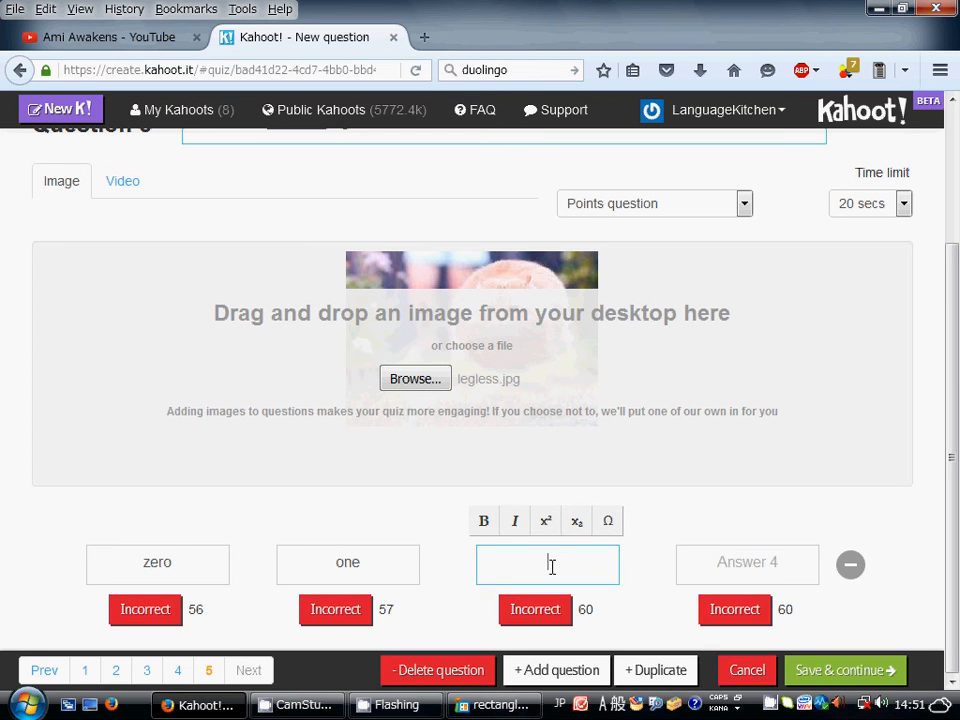
type("twp")
key("BackSpace")
type("o")
left_click(747, 557)
type("three")
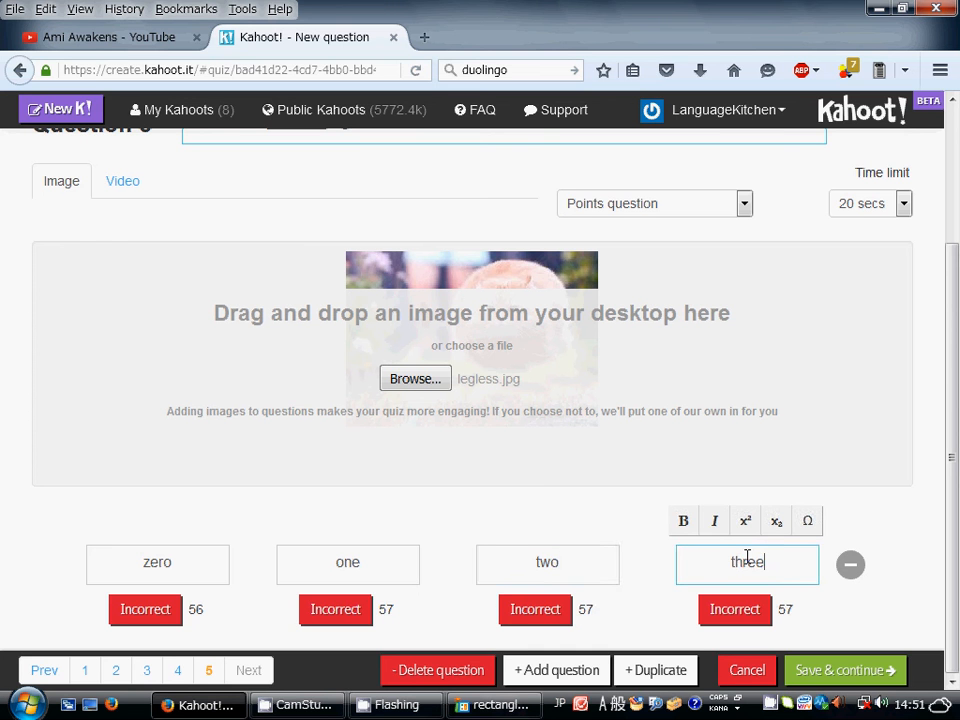
Step: Mark "zero" as the correct answer of Question 5 and look over the question
left_click(180, 609)
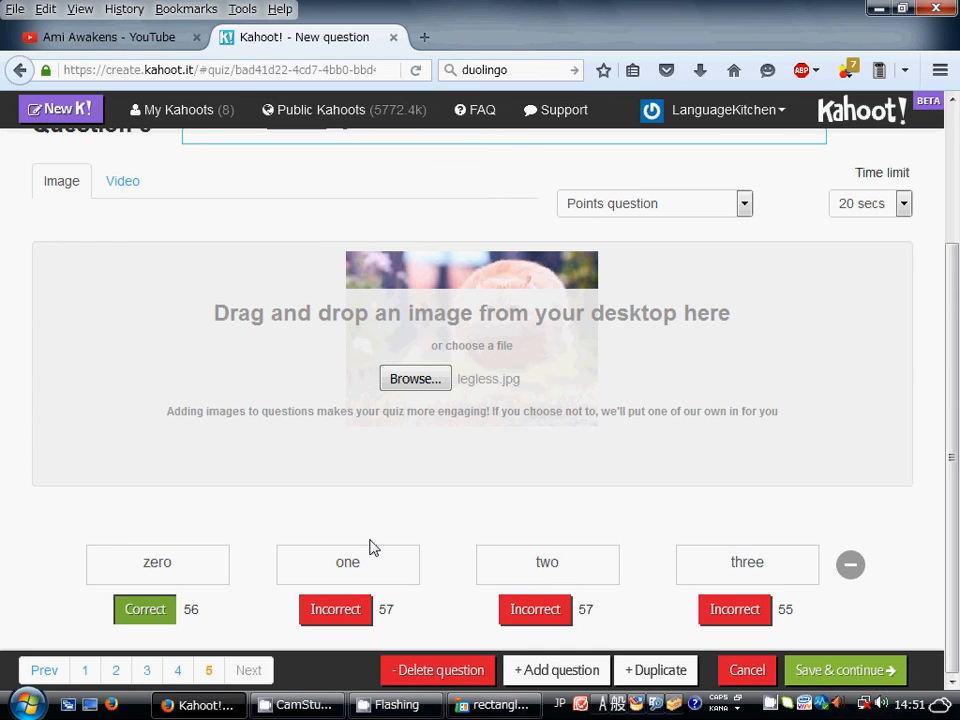
scroll(370, 547, "up", 3)
scroll(370, 547, "down", 3)
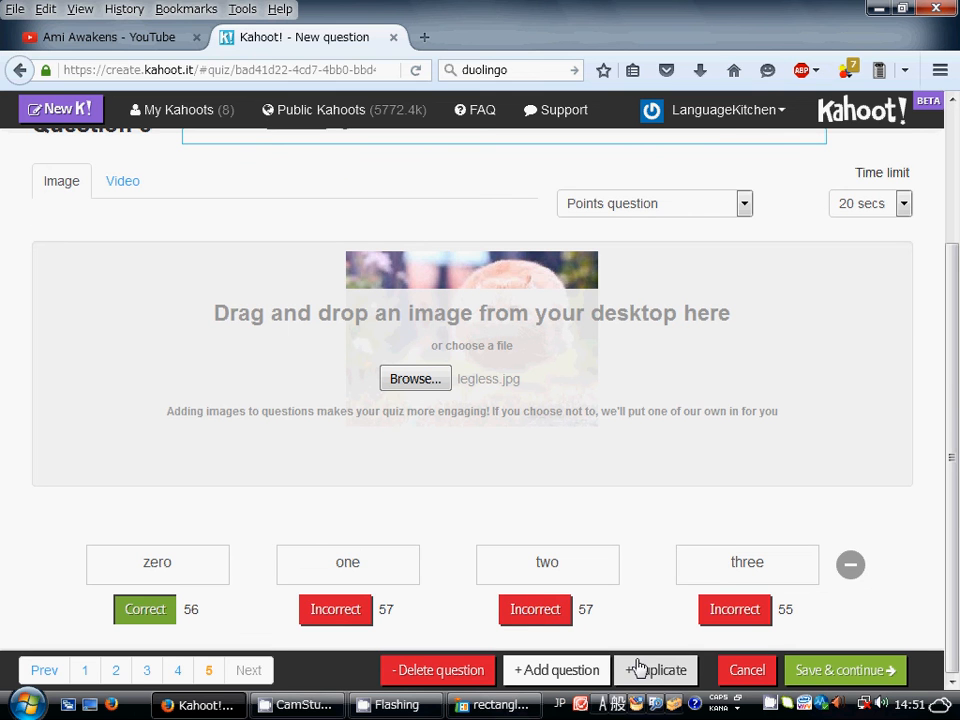
Step: Add Question 6 and upload the desktop image iceland.gif to it
left_click(557, 680)
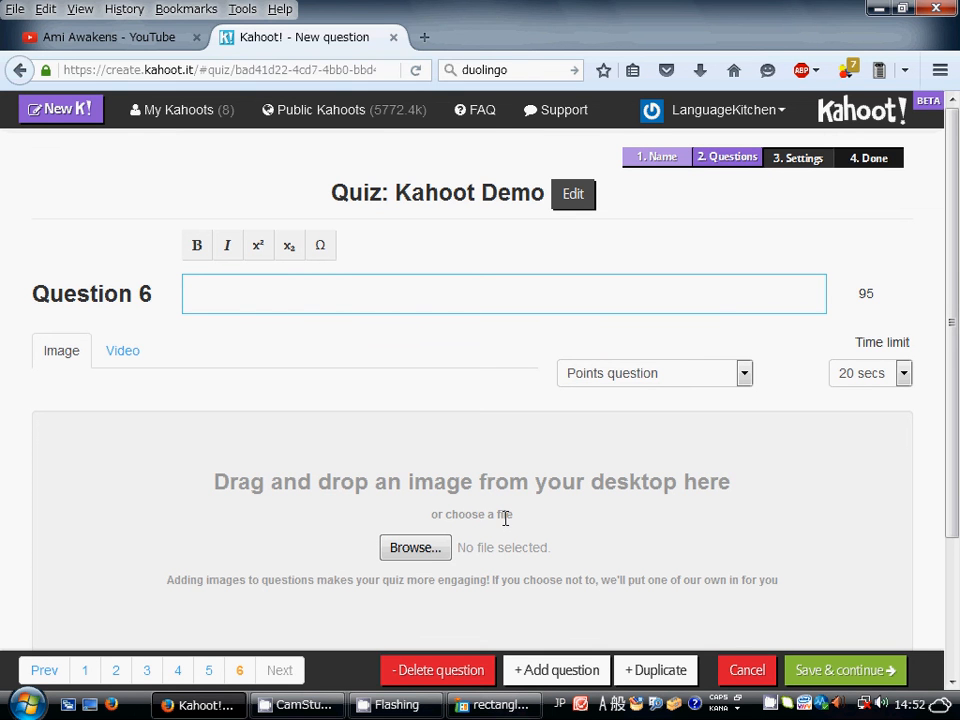
left_click(432, 556)
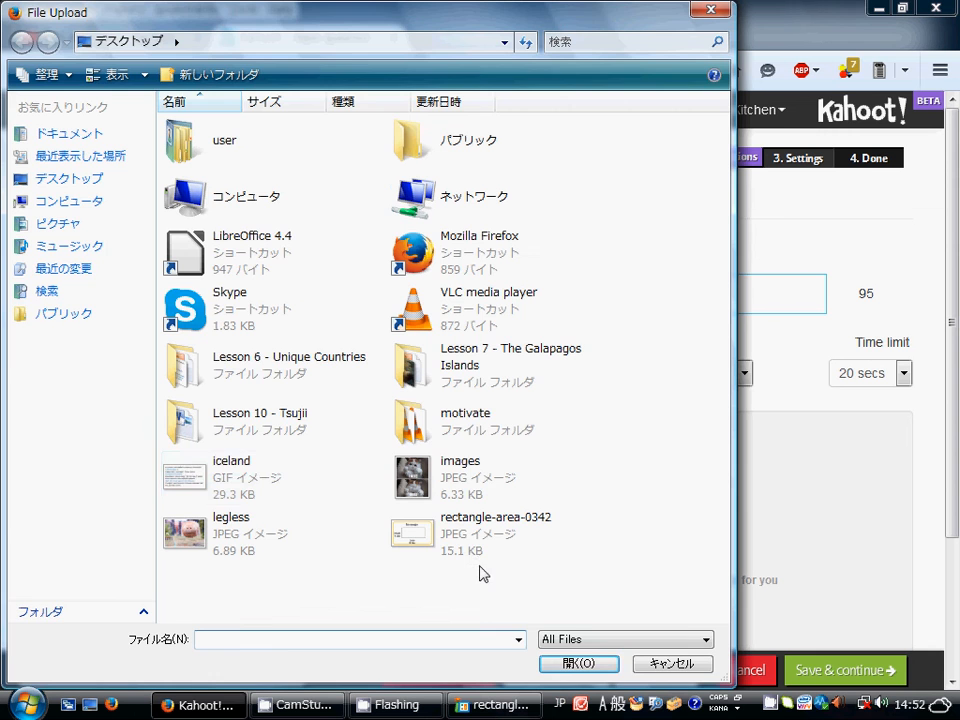
left_click(185, 485)
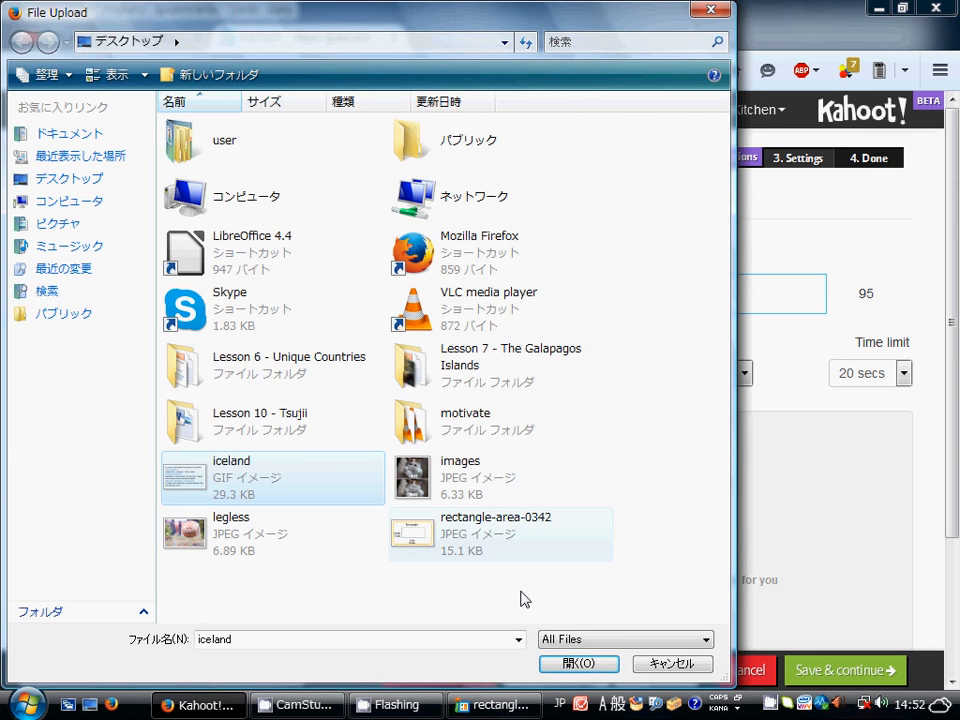
left_click(588, 664)
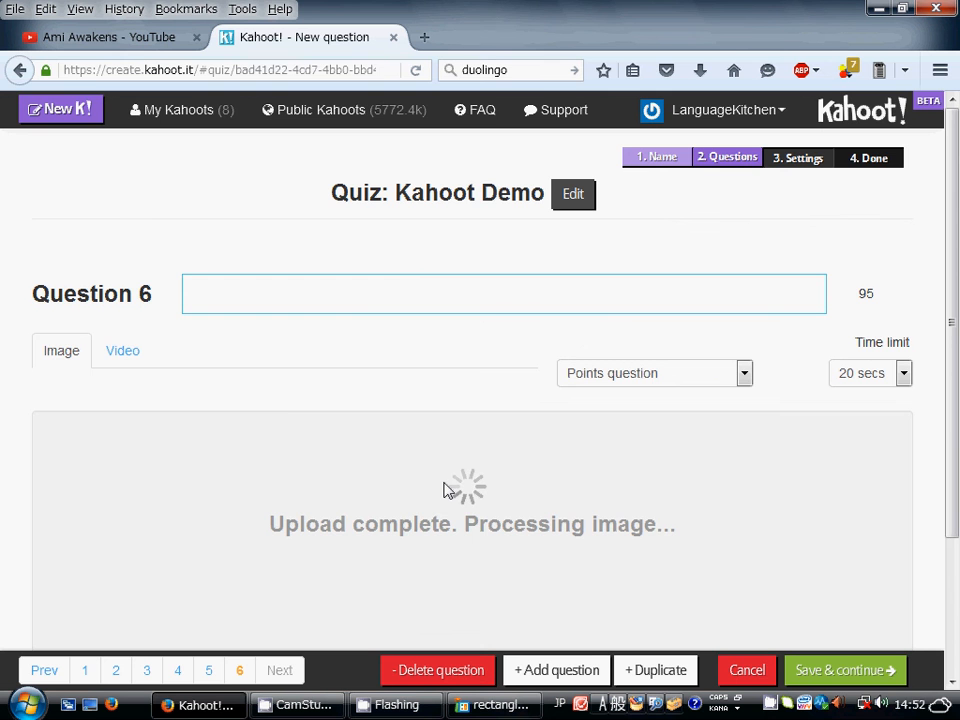
scroll(447, 490, "down", 3)
scroll(443, 482, "up", 3)
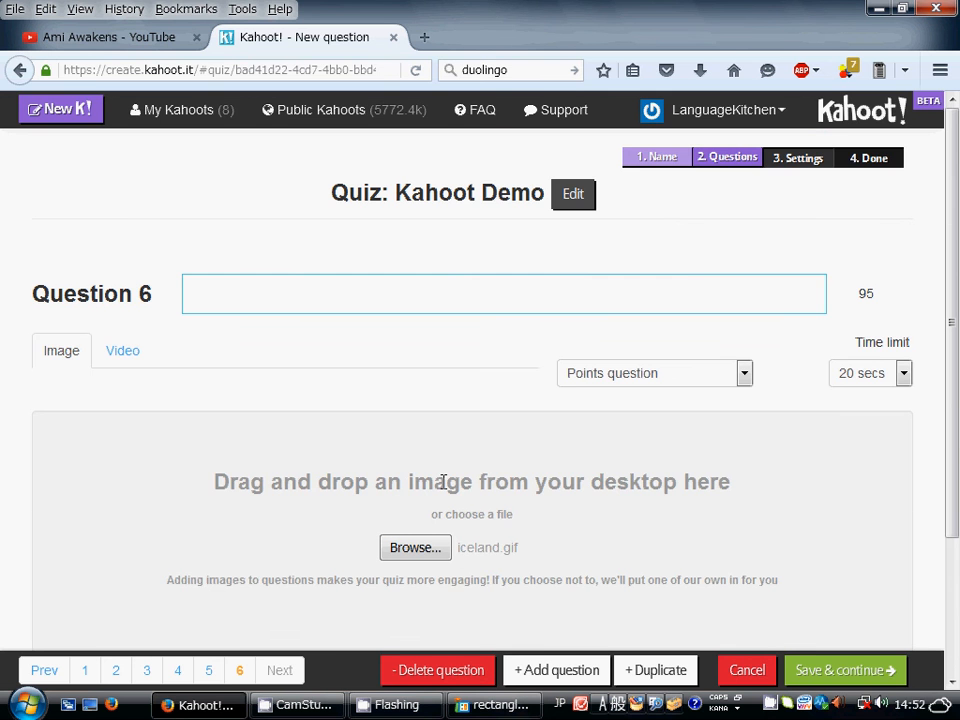
Step: Open iceland.gif from the desktop in Internet Explorer to read its dialogue, and return to the Kahoot quiz in Firefox
left_click(873, 10)
left_click(716, 338)
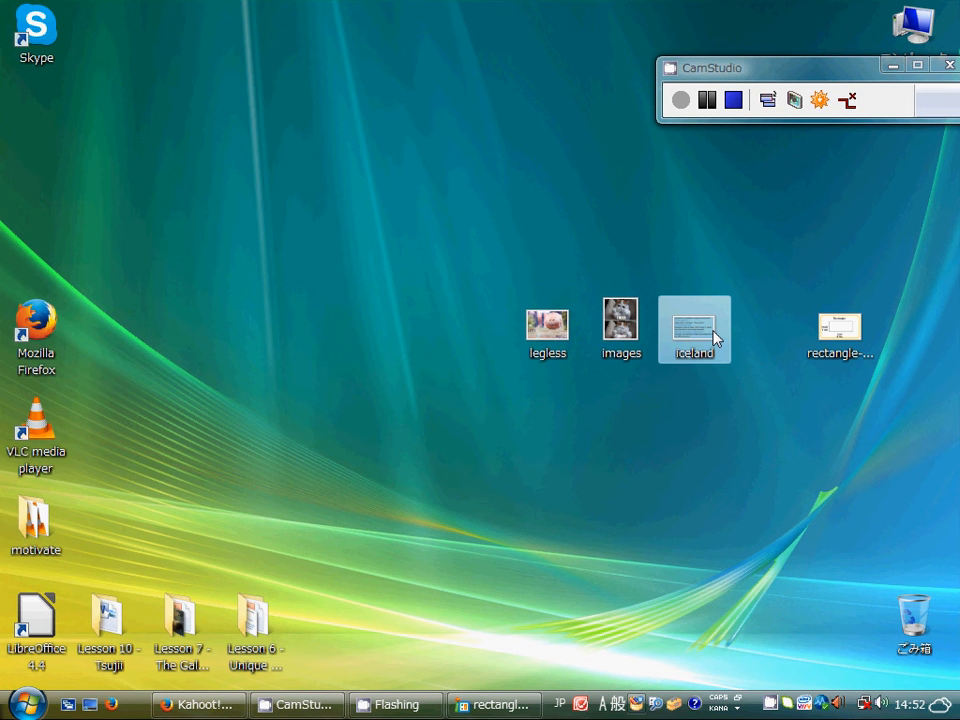
double_click(716, 338)
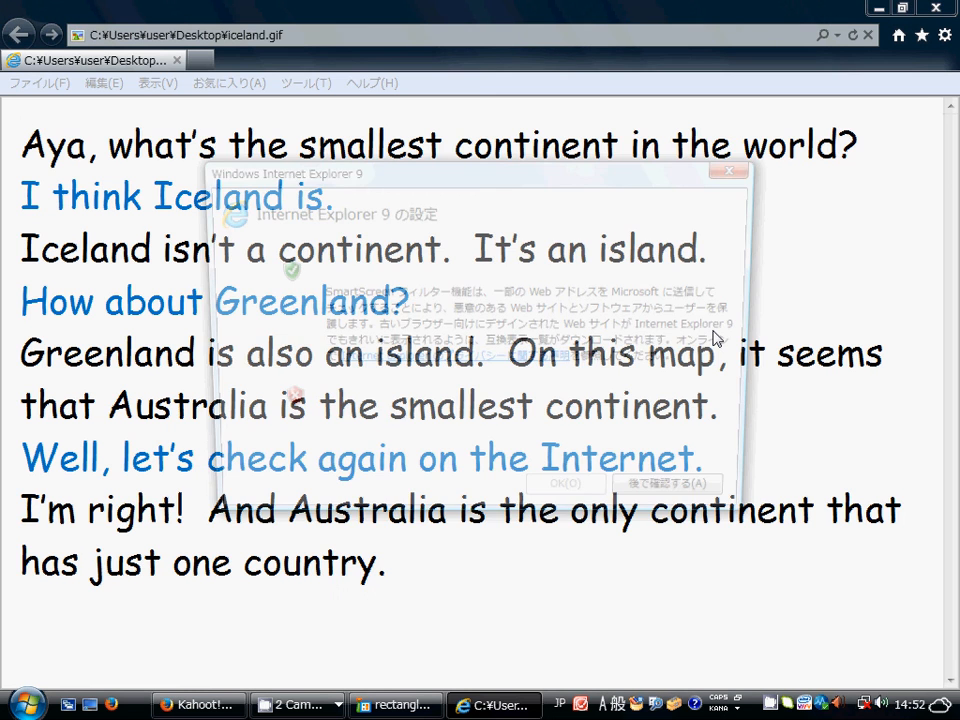
left_click(740, 168)
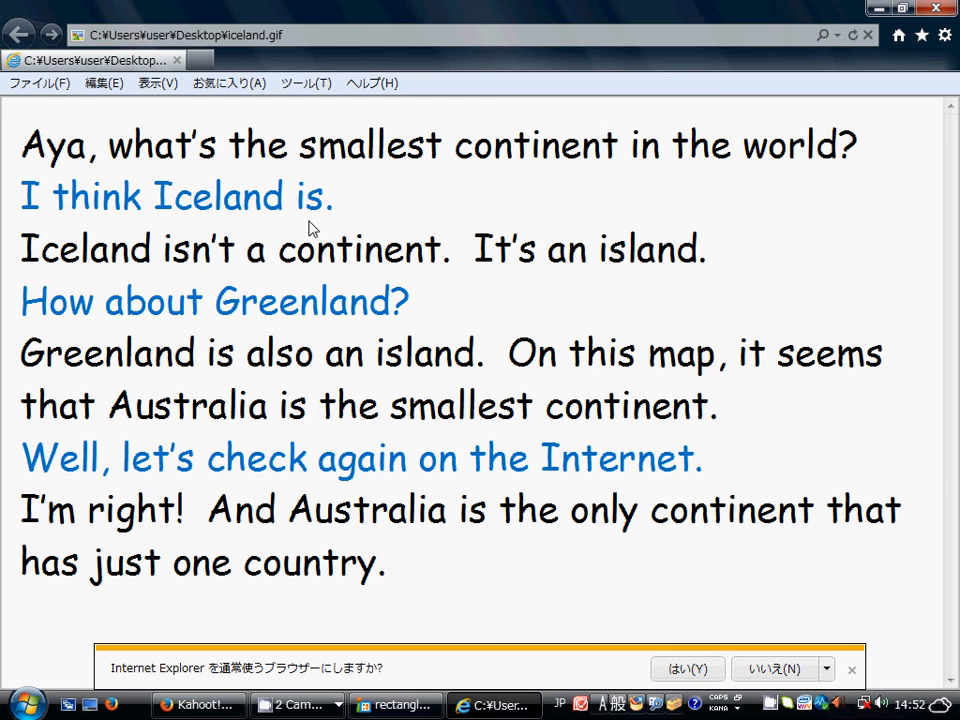
left_click(212, 710)
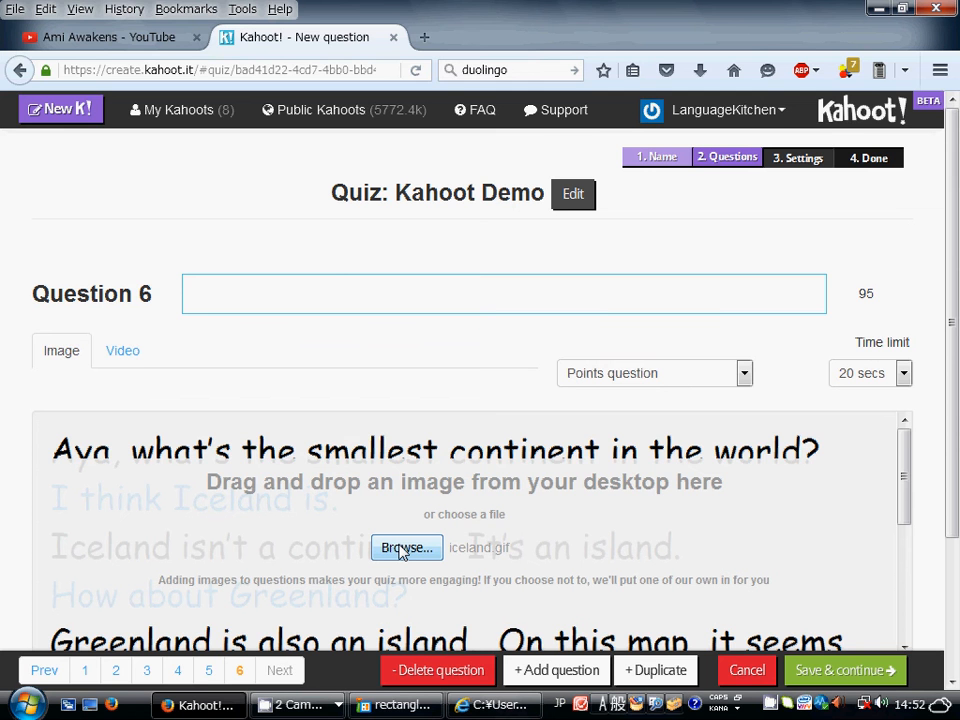
Step: Enter "What is the samalllest continent in the world?" as the text of Question 6
left_click(332, 292)
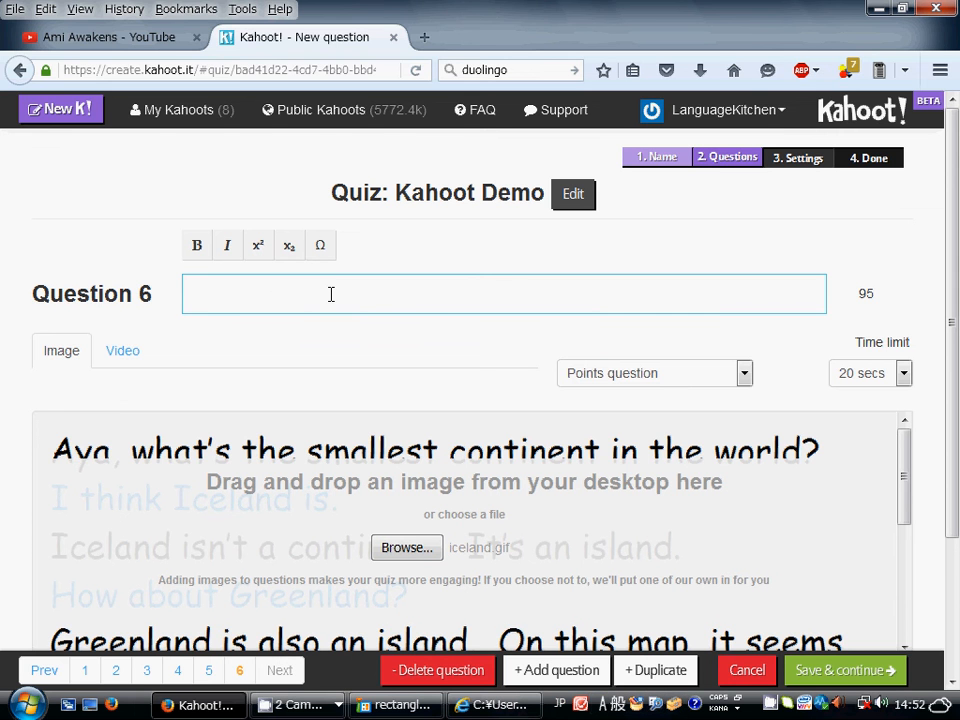
type("What isd")
key("BackSpace")
type("the sam")
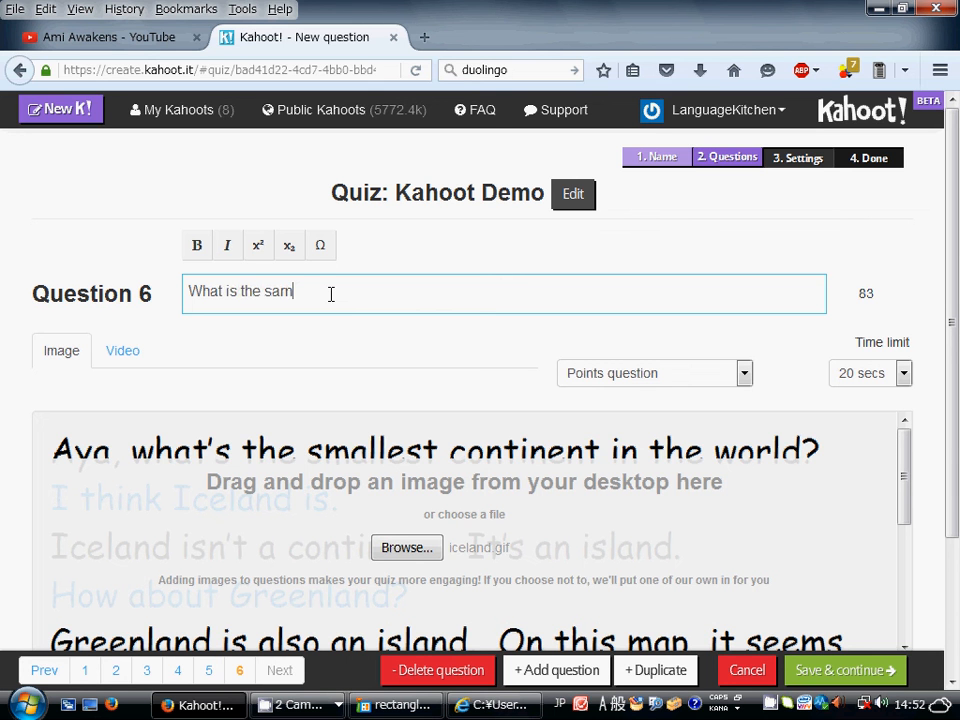
type("alllest continent in the")
type("world")
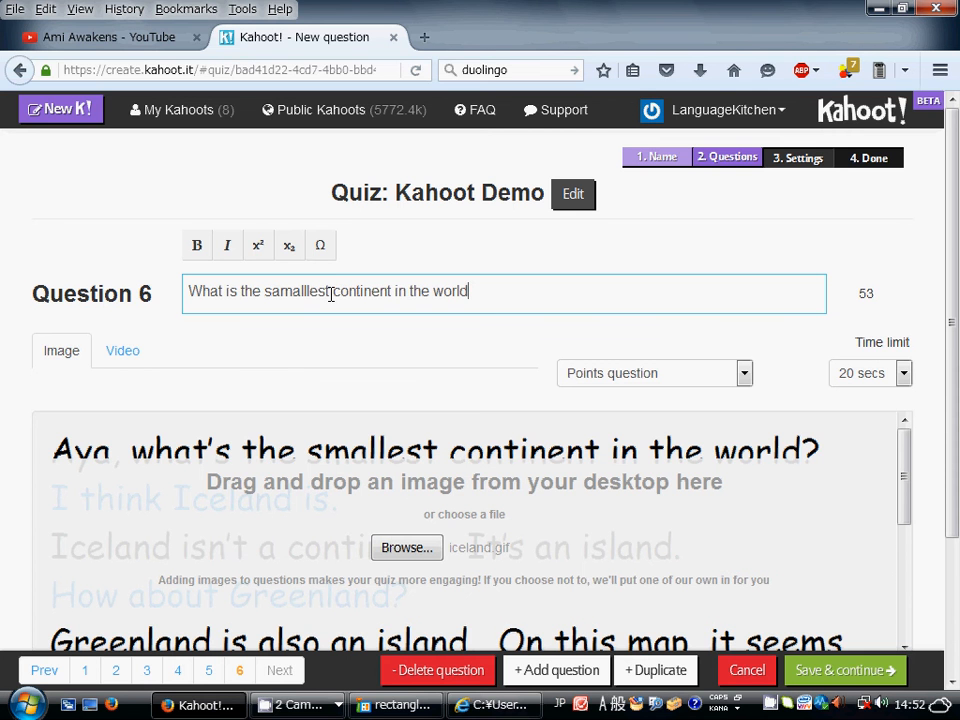
type("?")
Step: Enter "Greenland" as Answer 1 and "Iceland" as Answer 2 of Question 6
scroll(298, 300, "down", 3)
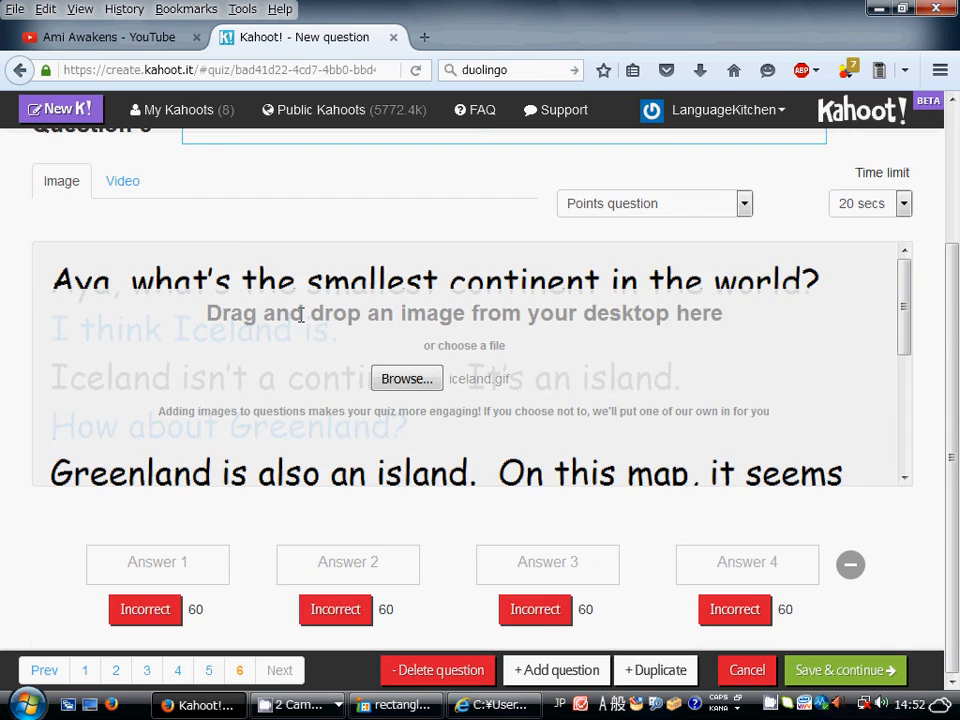
scroll(300, 315, "up", 3)
scroll(305, 324, "down", 3)
left_click(166, 566)
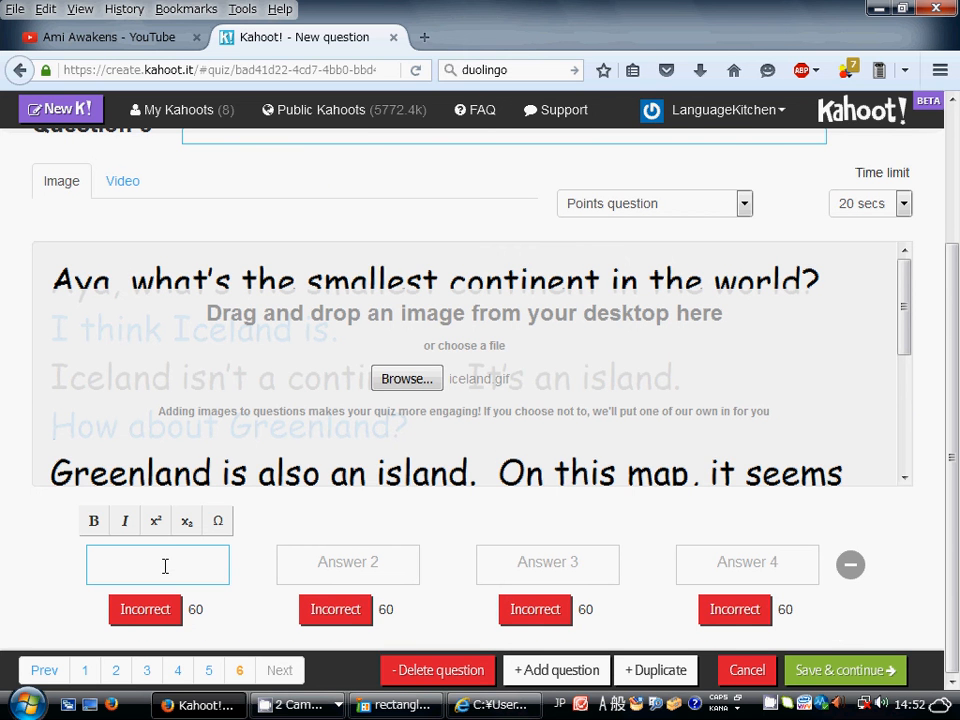
type("Greenland")
key("Tab")
type("I")
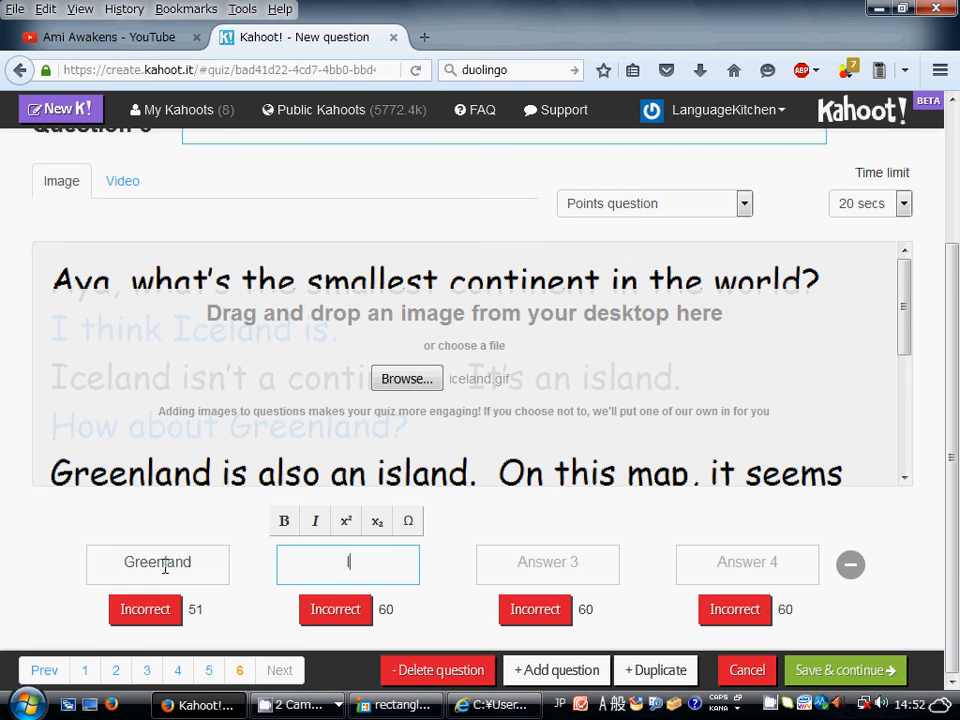
type("celand")
key("Tab")
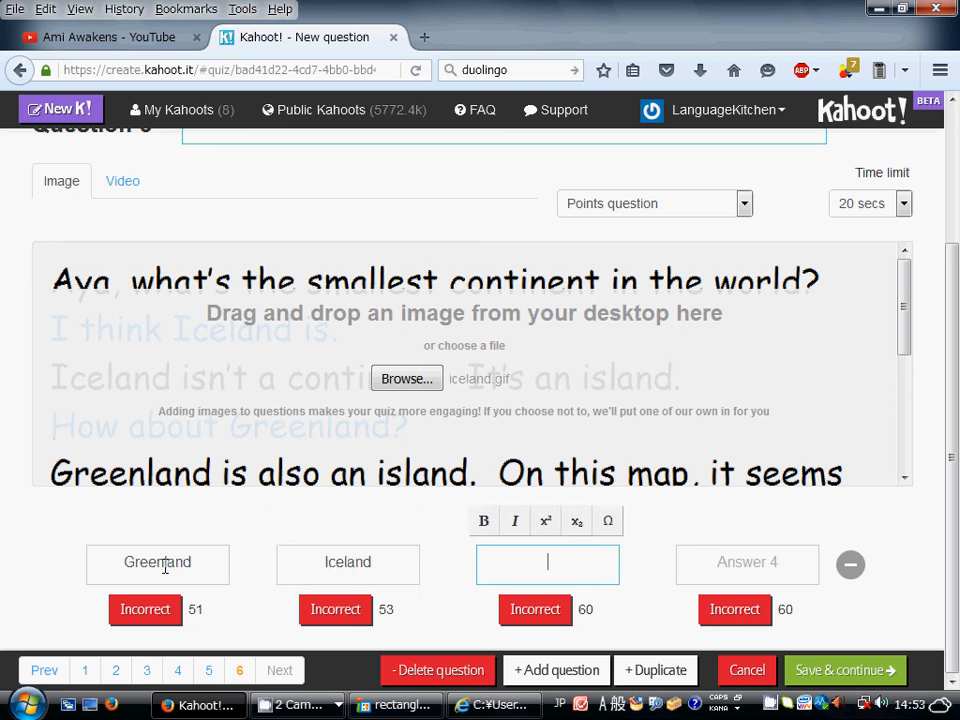
Step: Enter "Japan" as Answer 3 and "Australia" as Answer 4 of Question 6
type("Japan")
key("Tab")
type("A")
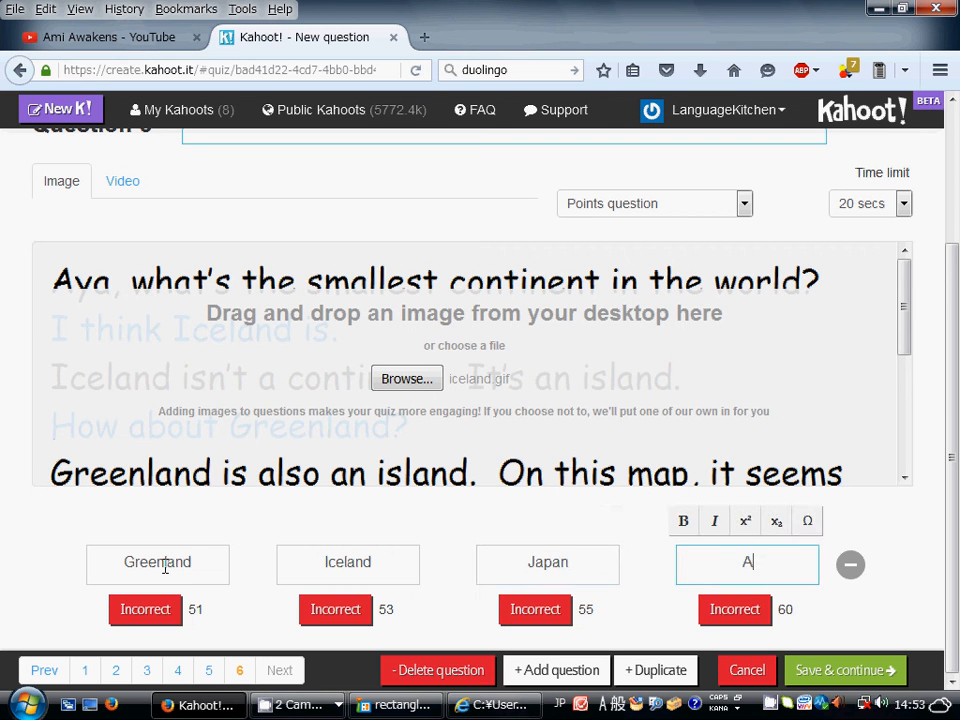
type("ustralia")
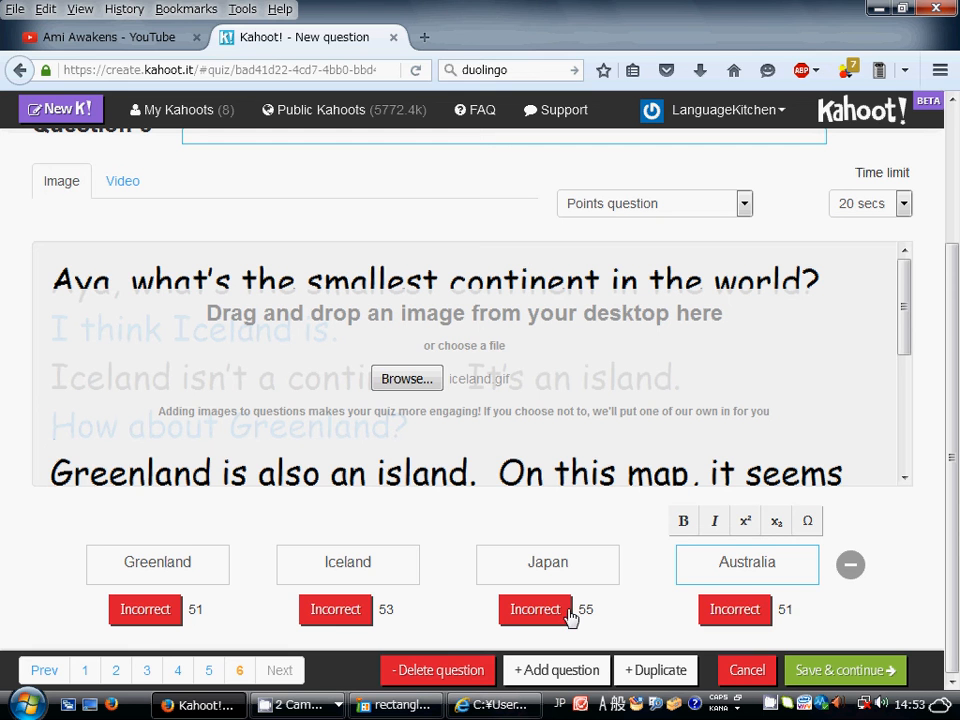
Step: Mark "Australia" as the correct answer of Question 6 and look over the question
left_click(735, 610)
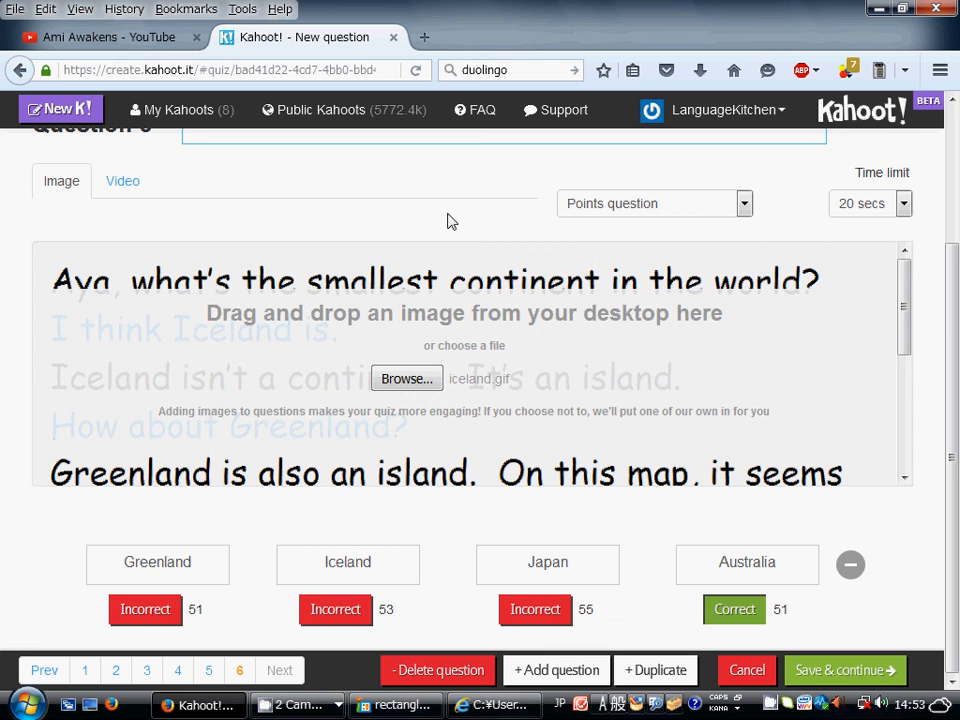
scroll(508, 445, "up", 3)
scroll(508, 445, "down", 3)
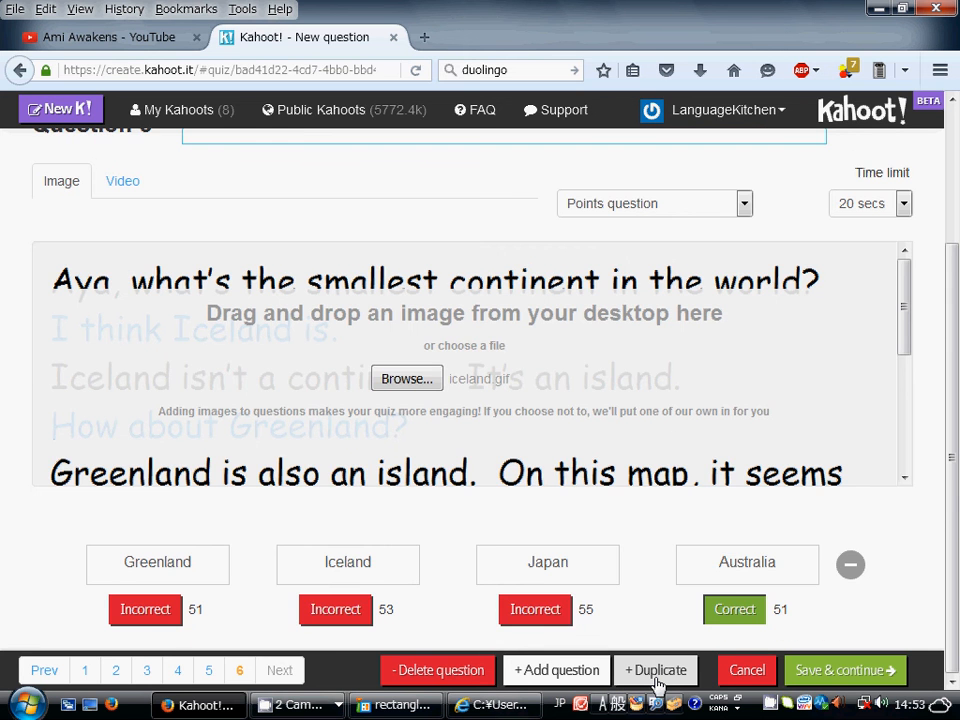
Step: Duplicate Question 6 and correct the original question's text to "What is the smallest continent in the world?"
left_click(657, 683)
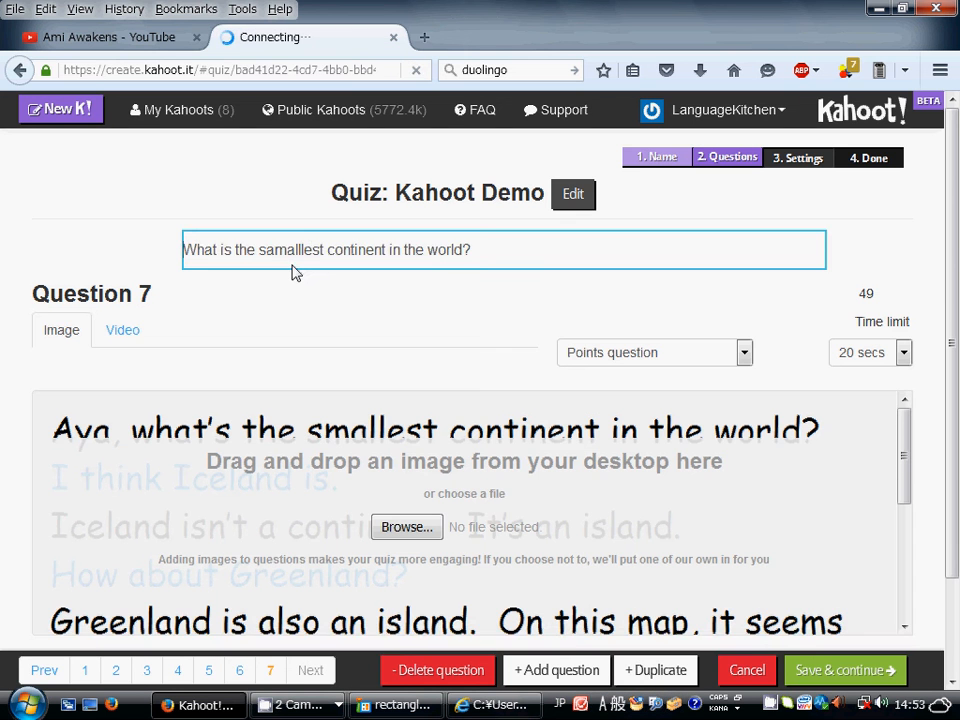
type("l")
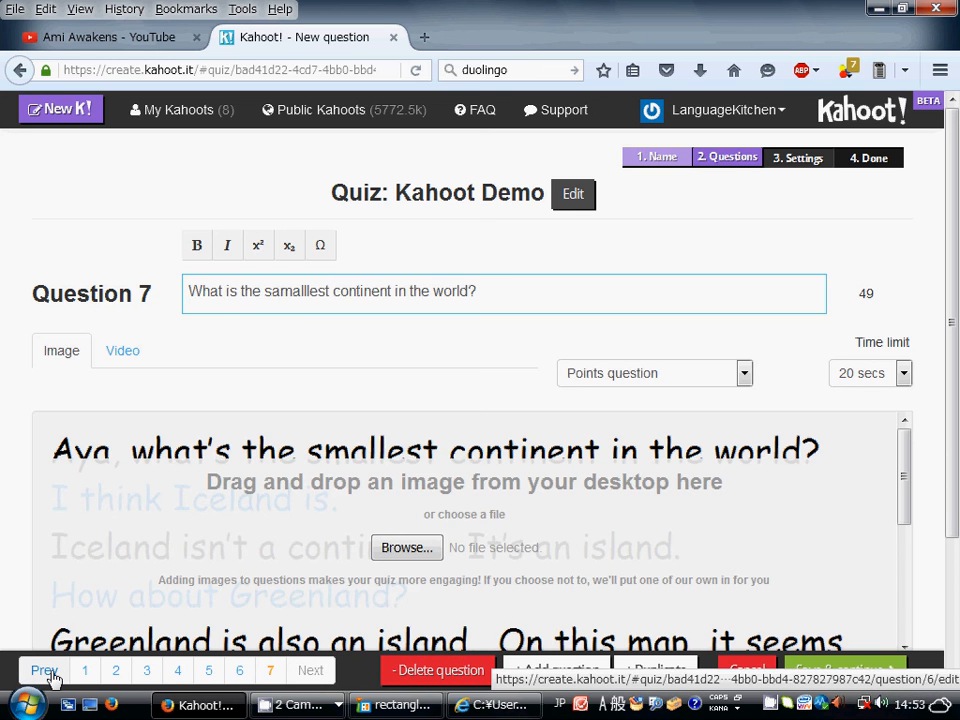
left_click(44, 670)
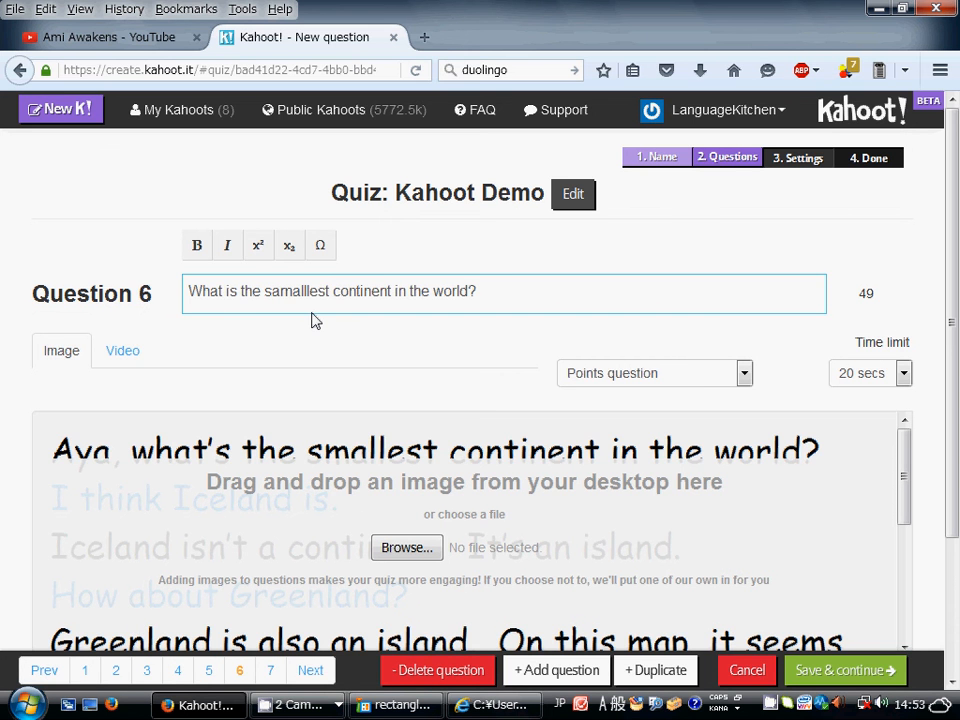
left_click(281, 292)
key("BackSpace")
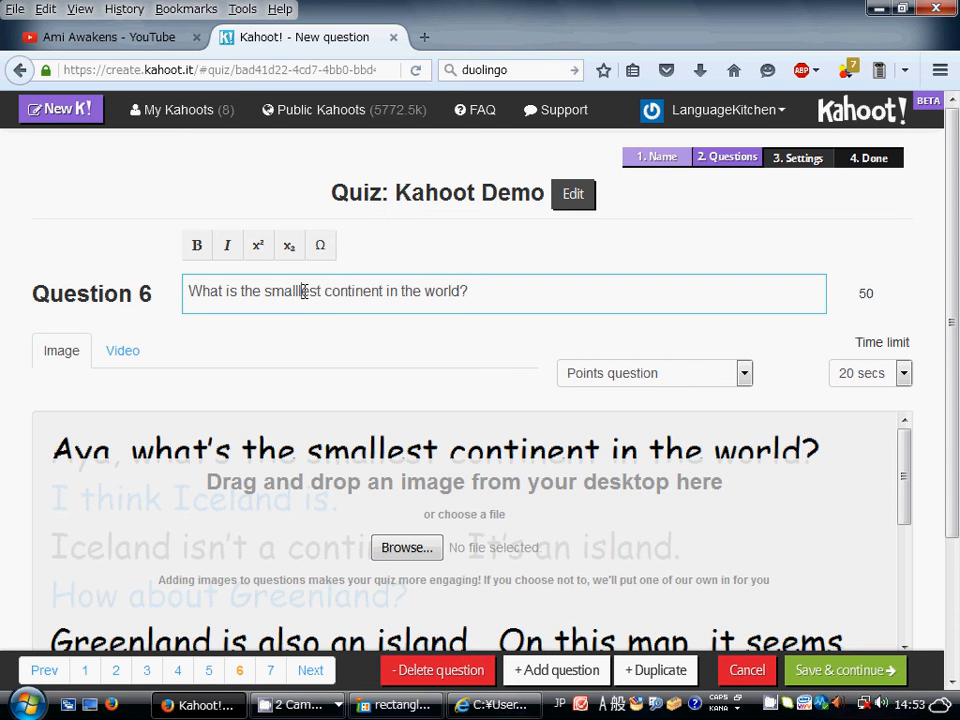
left_click(304, 291)
key("BackSpace")
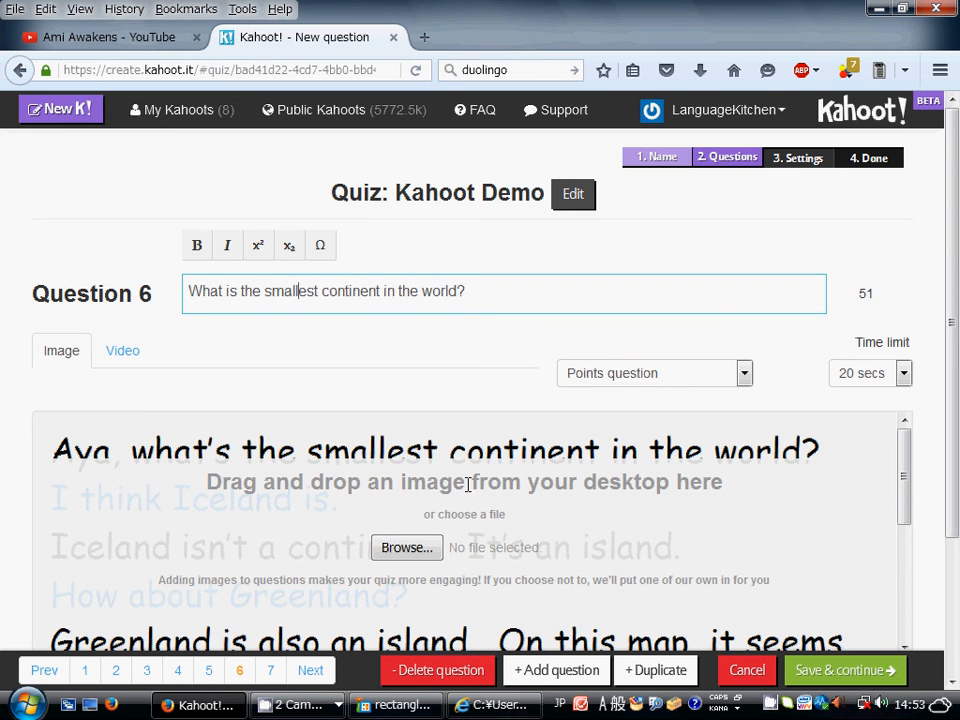
Step: Replace the text of the duplicated Question 7 with "Is Iceland an island country?"
left_click(311, 671)
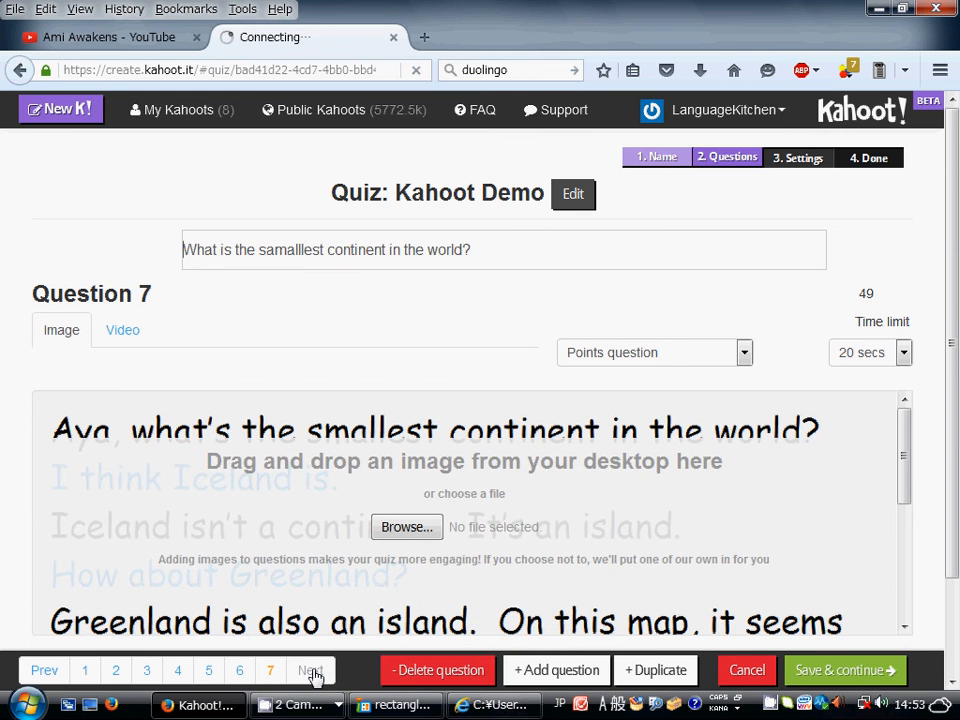
scroll(397, 411, "down", 3)
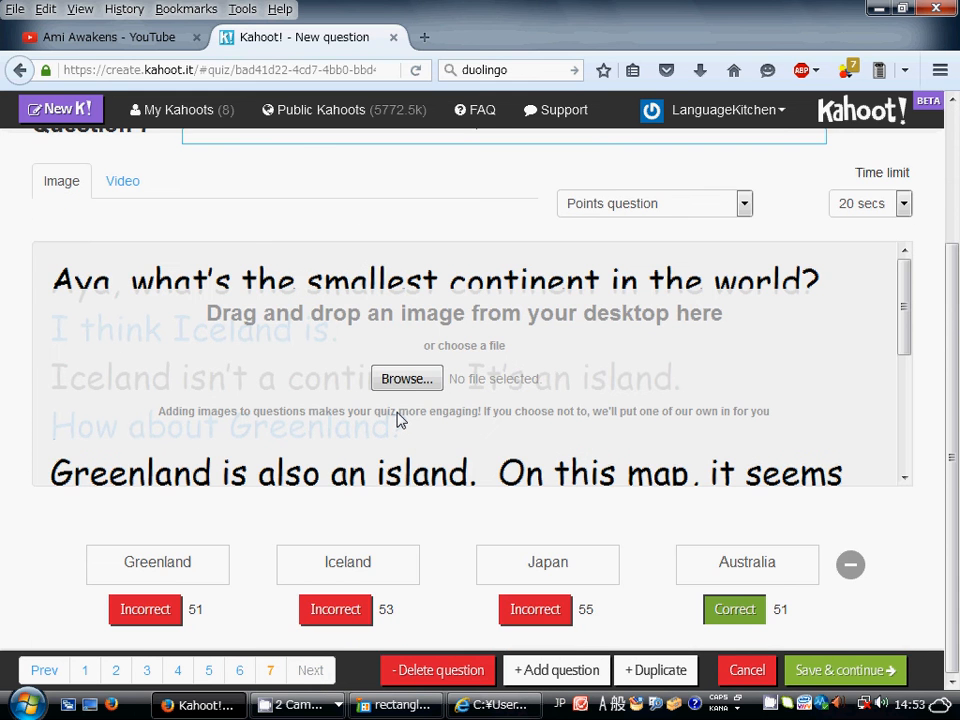
scroll(370, 380, "up", 3)
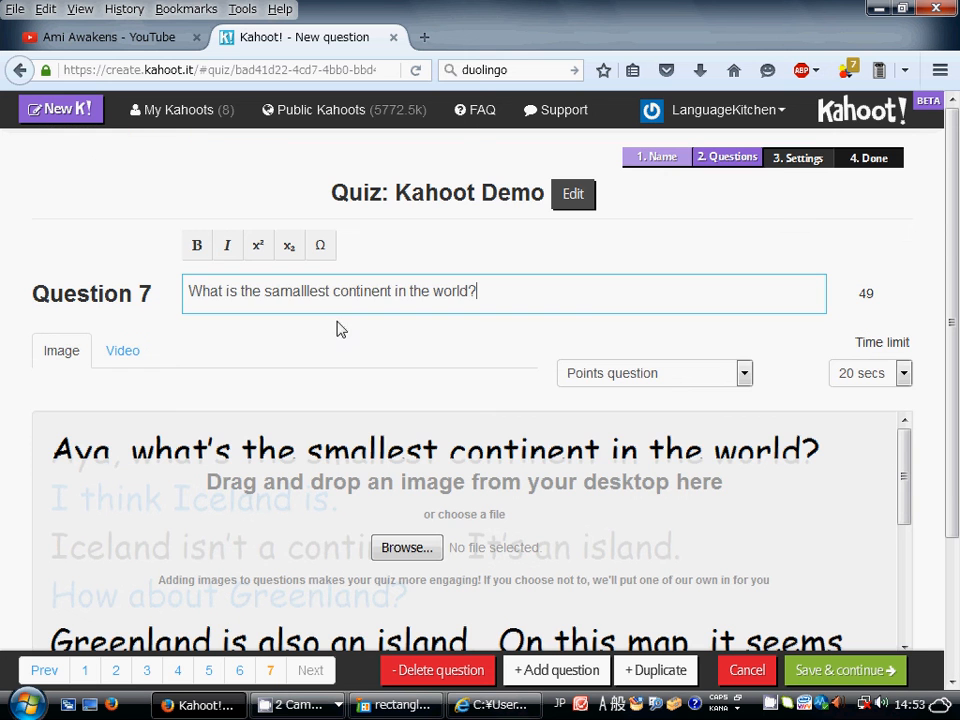
left_click_drag(188, 290, 591, 308)
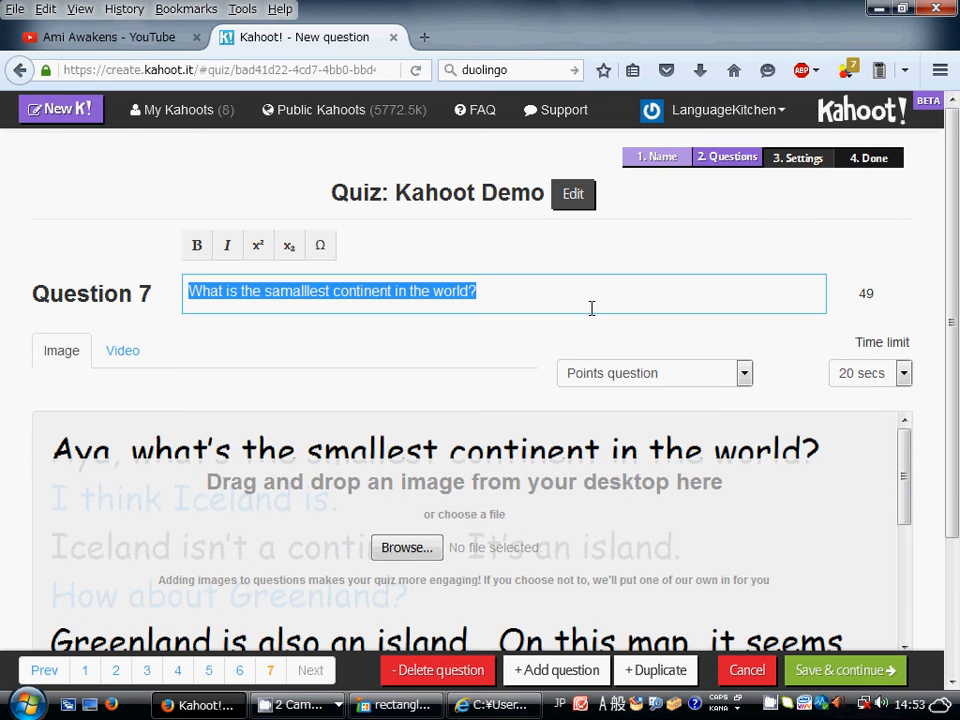
key("BackSpace")
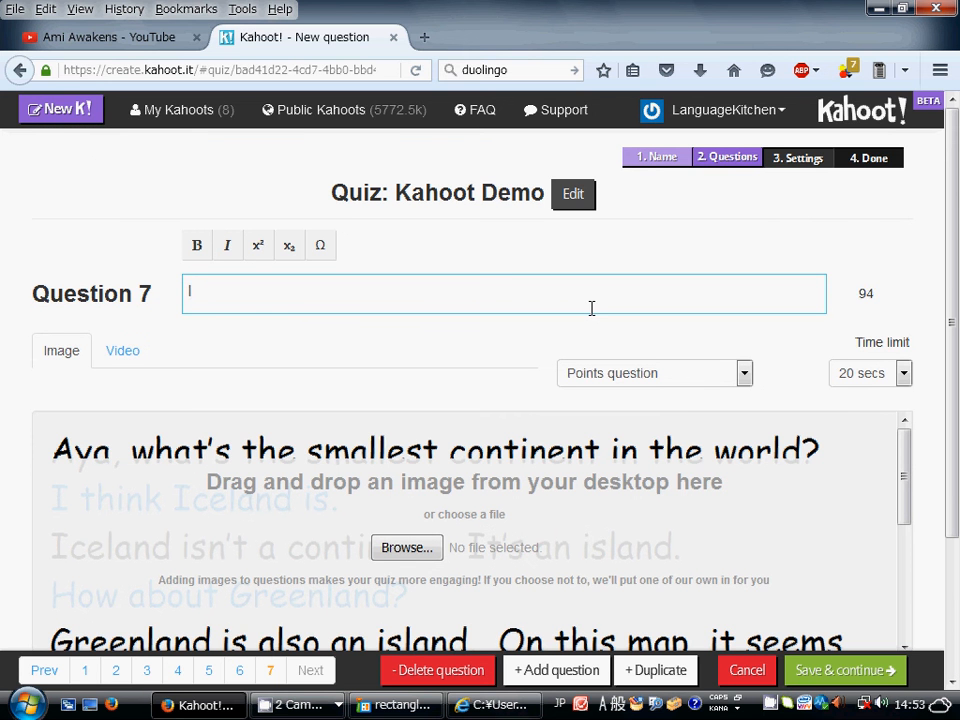
type("Is Iceland an isla")
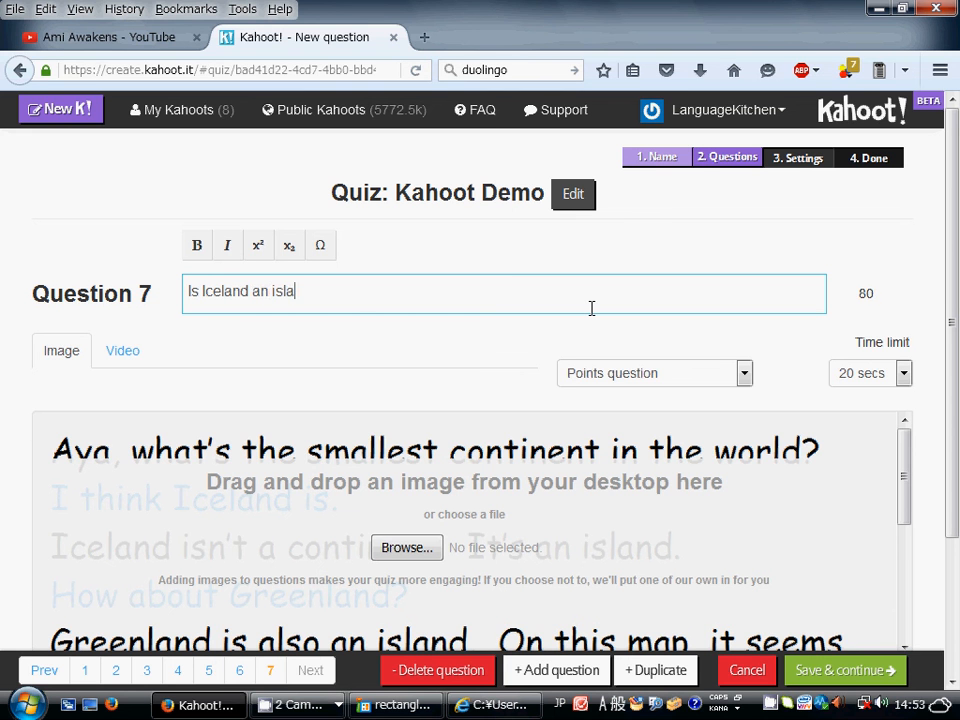
type("nd country?")
Step: Replace Answer 1 of Question 7 with "Yes, I am." and Answer 2 with "Yes, he is."
scroll(510, 378, "down", 3)
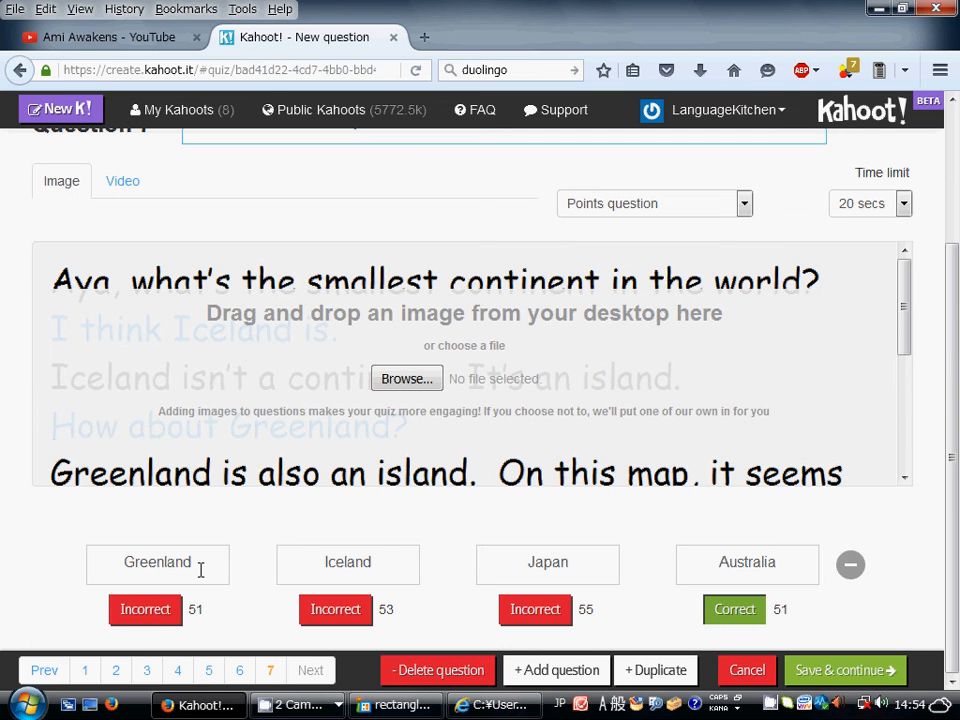
left_click_drag(200, 569, 88, 568)
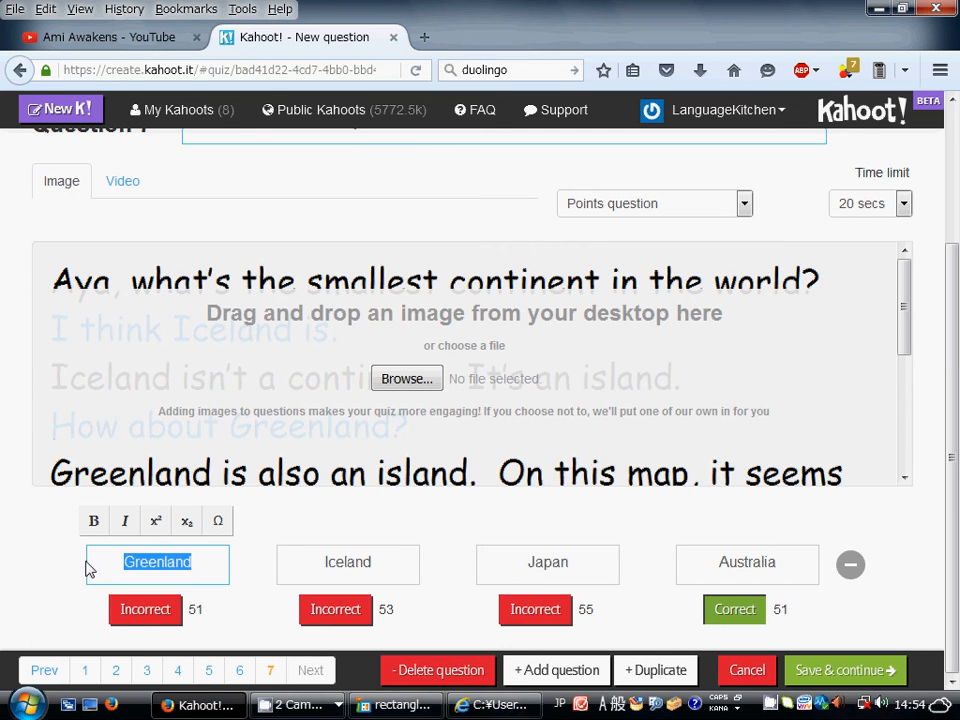
type("Yes,")
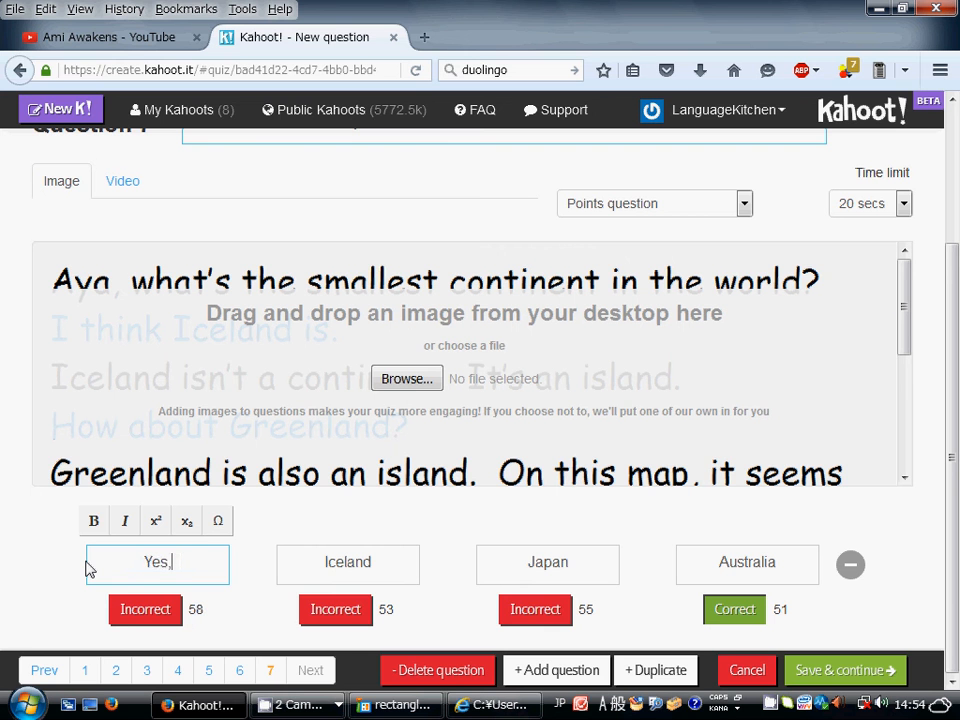
type(" I am.")
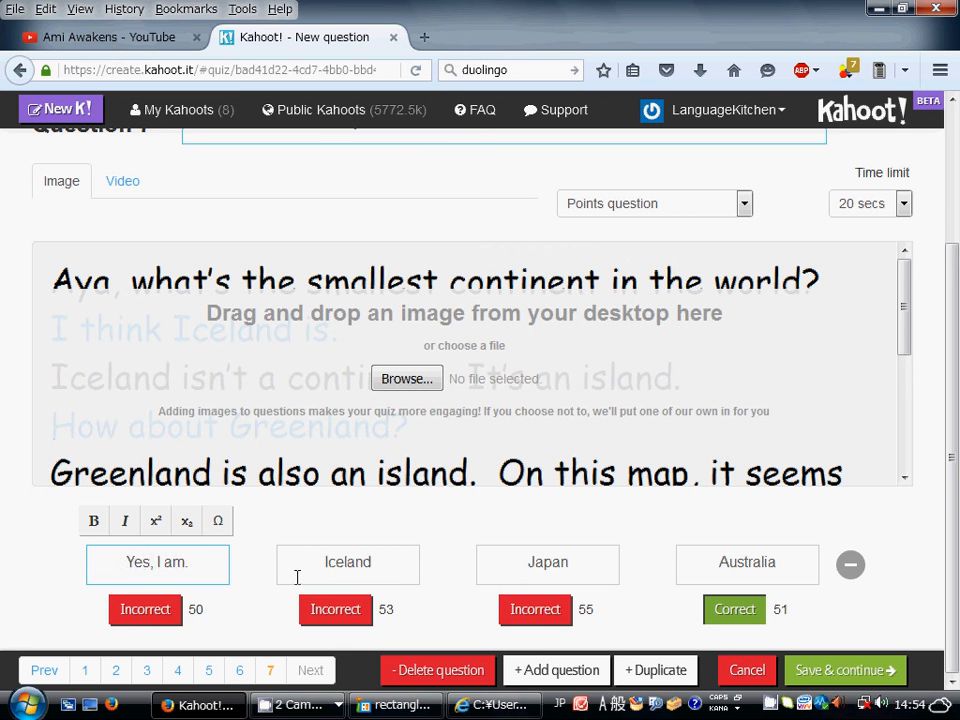
left_click(297, 577)
type("Yes")
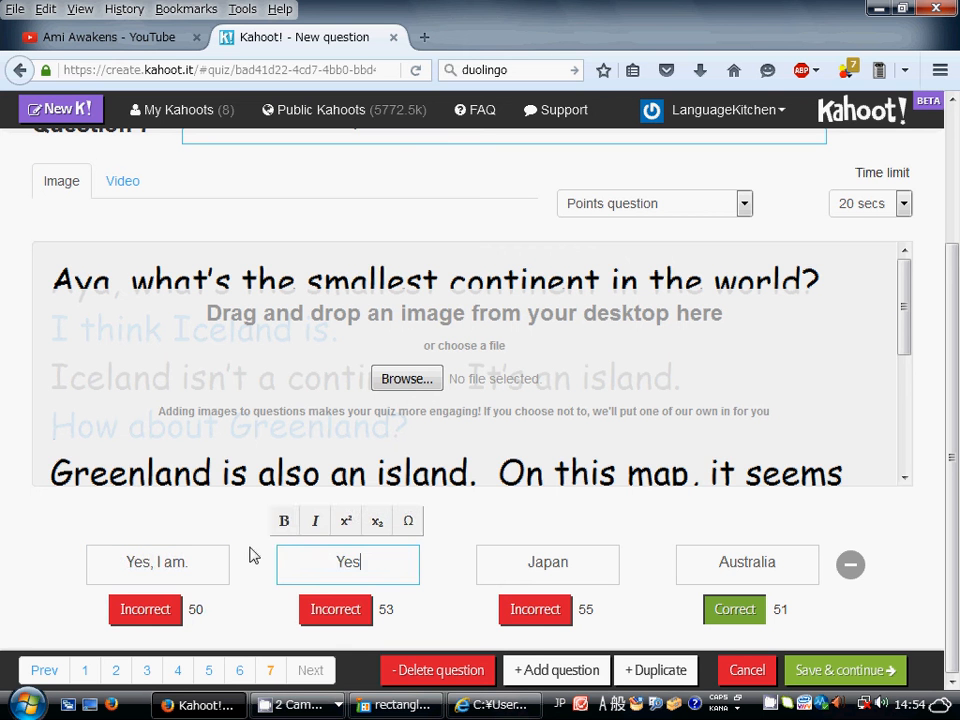
type("m")
key("BackSpace")
key("BackSpace")
type("s, he is.")
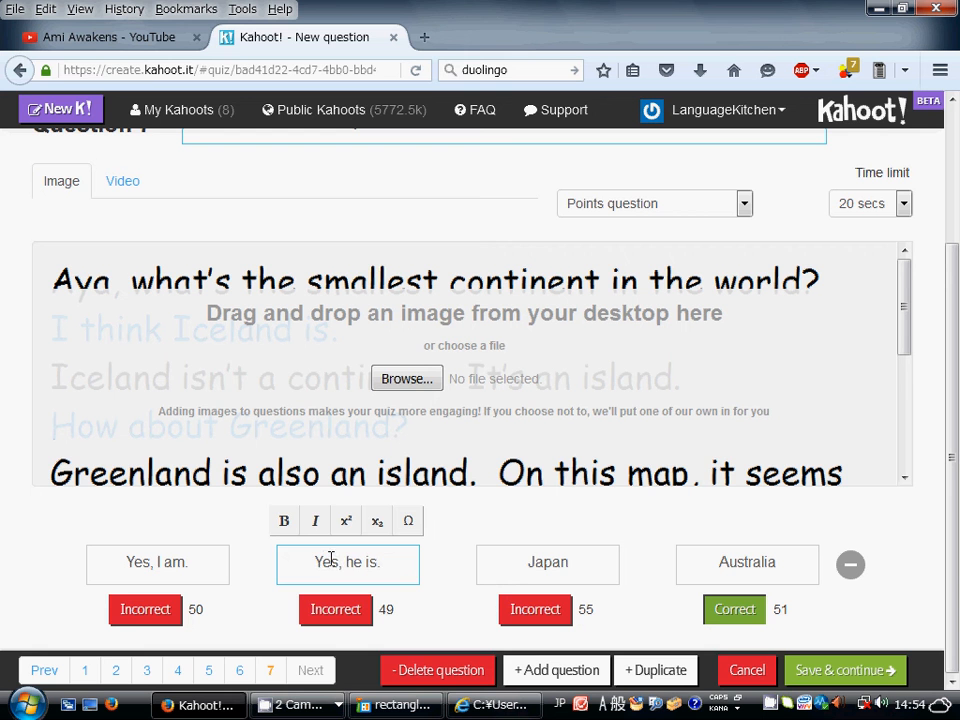
Step: Change Answer 3 of Question 7 to "Yes, it is." and make it the only correct answer instead of "Australia"
double_click(487, 562)
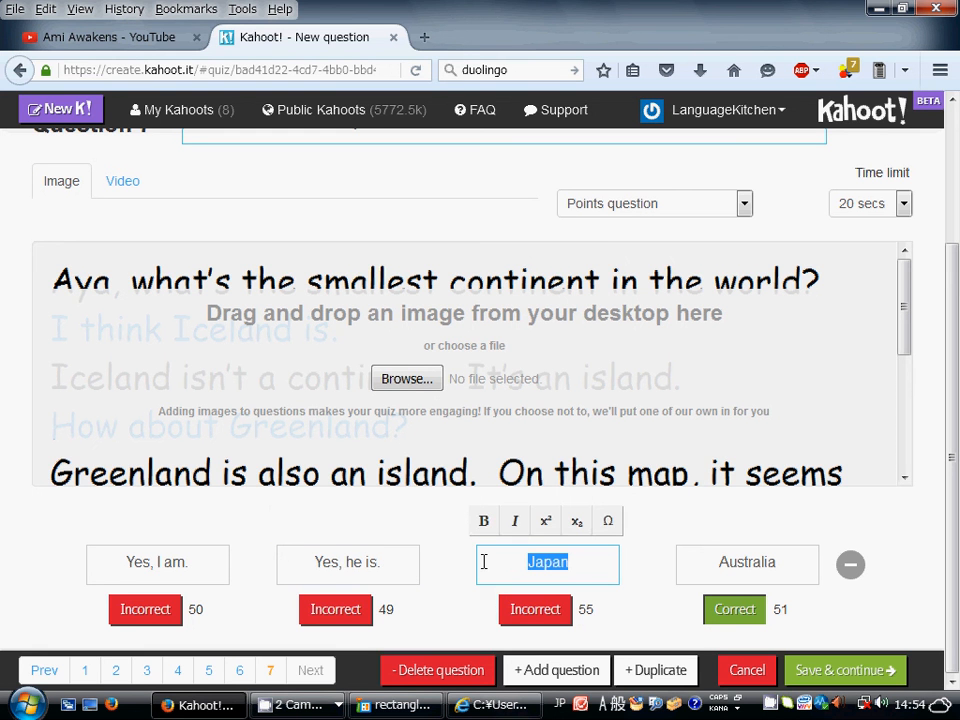
type("Yes, it i")
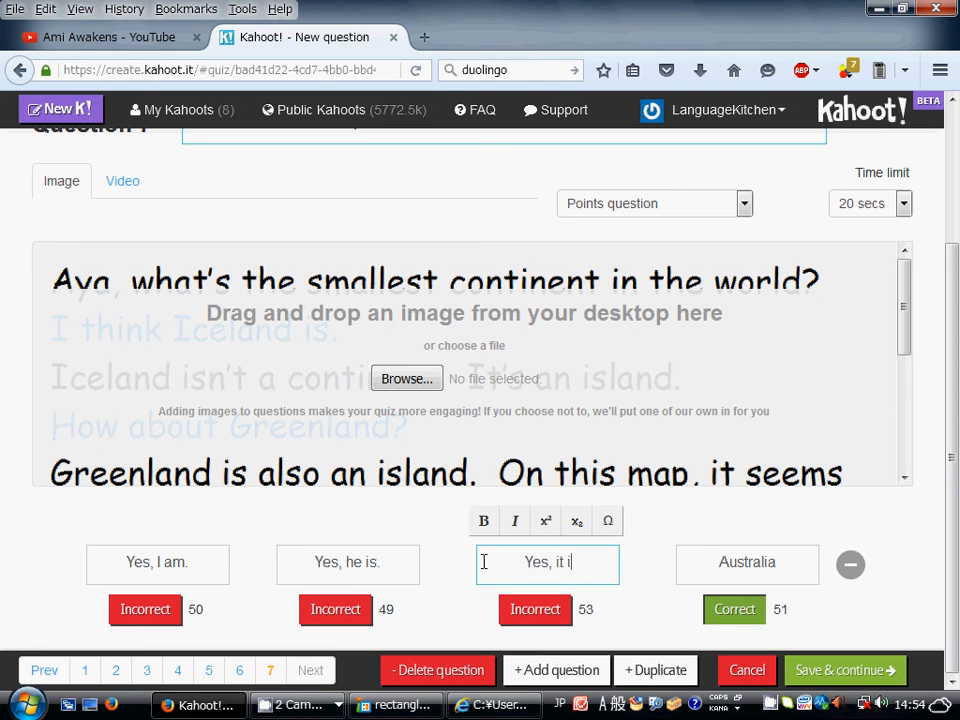
type("s.")
left_click(535, 609)
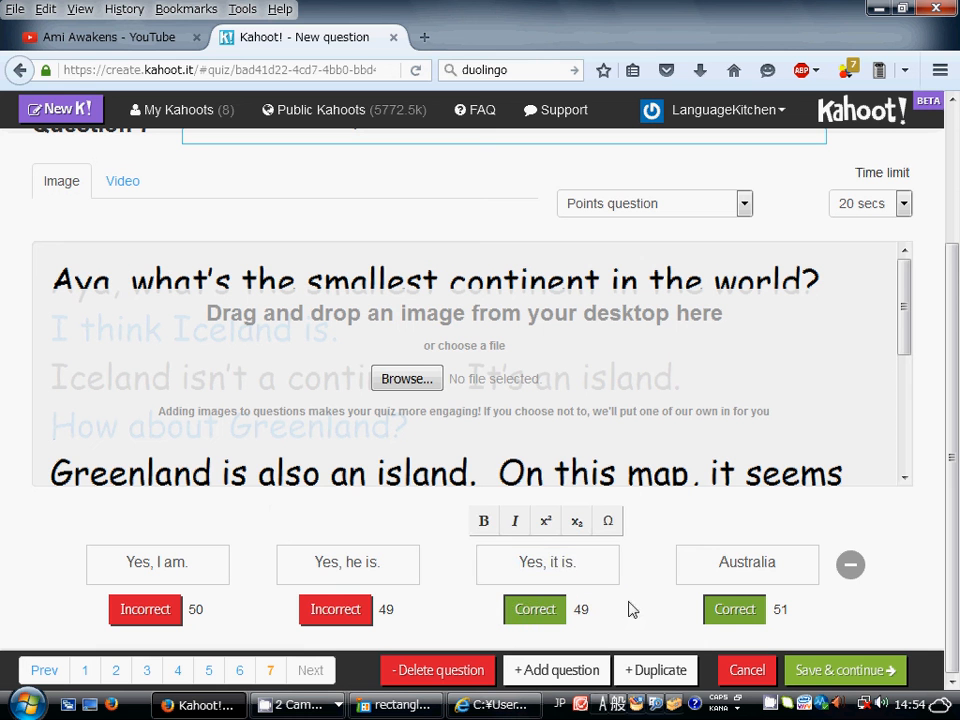
left_click(735, 609)
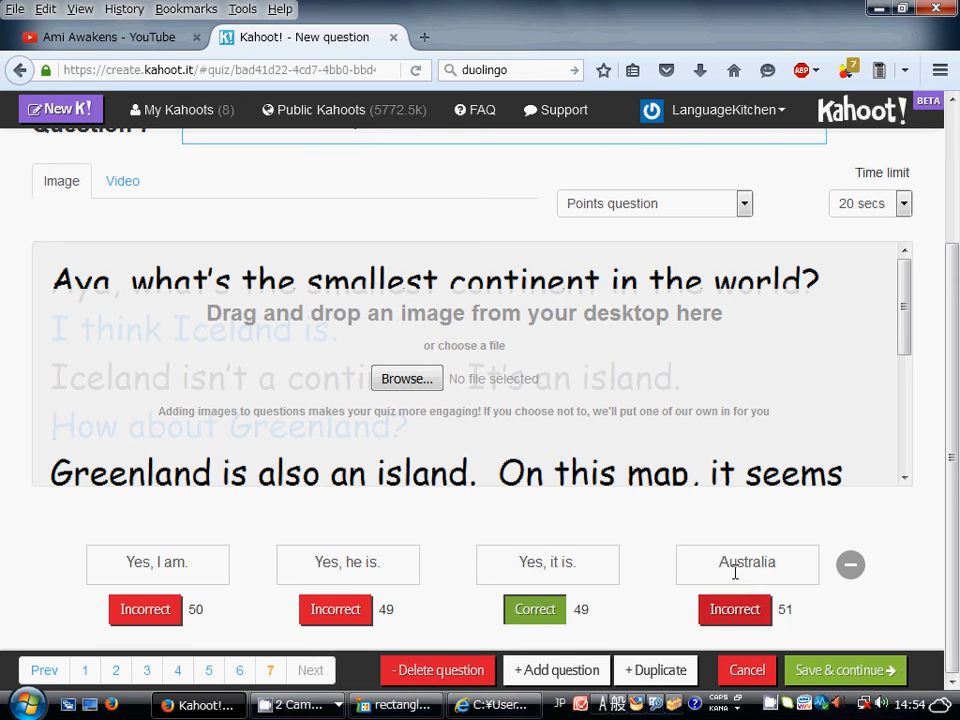
Step: Replace Answer 4 of Question 7 with "No, it isn't." and look through the reading passage image
left_click(788, 570)
left_click_drag(787, 570, 652, 559)
scroll(652, 559, "up", 1)
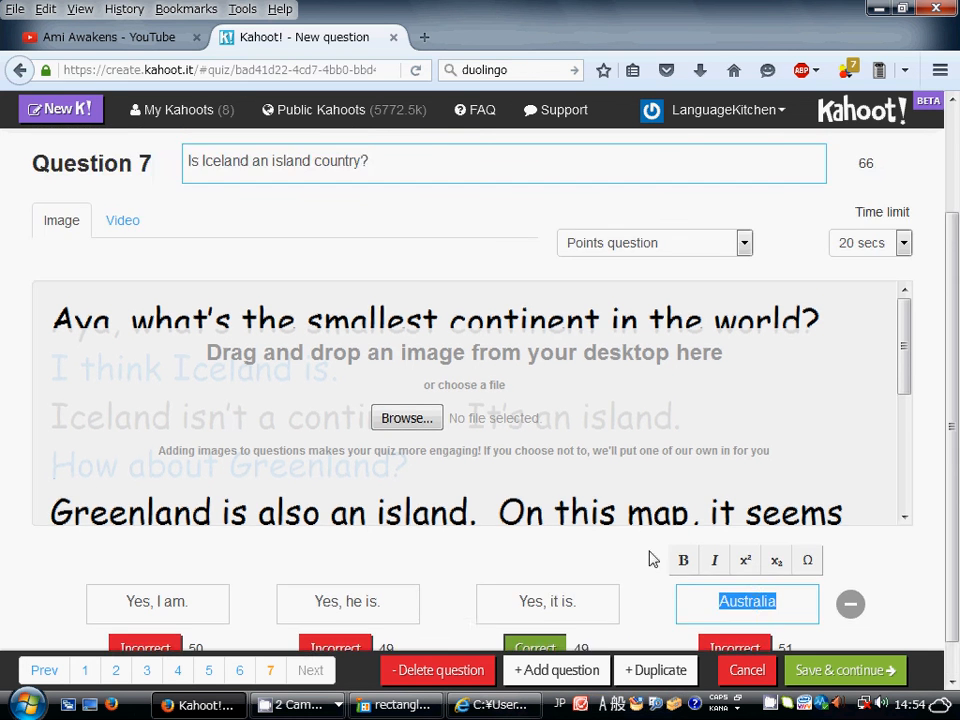
scroll(755, 563, "down", 1)
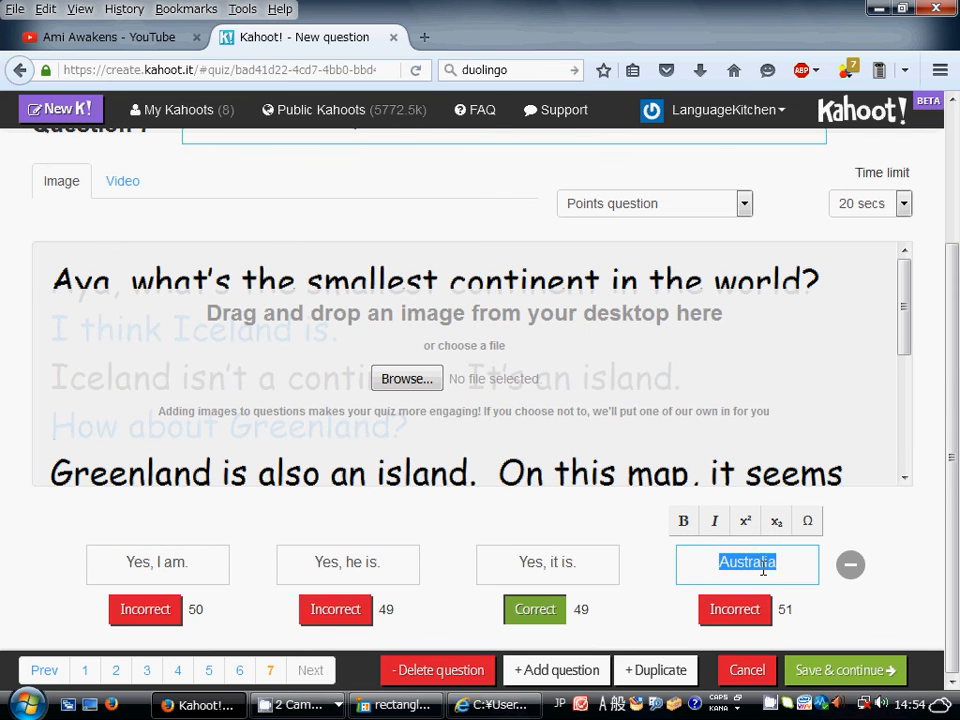
type("No.")
key("BackSpace")
type(", it ")
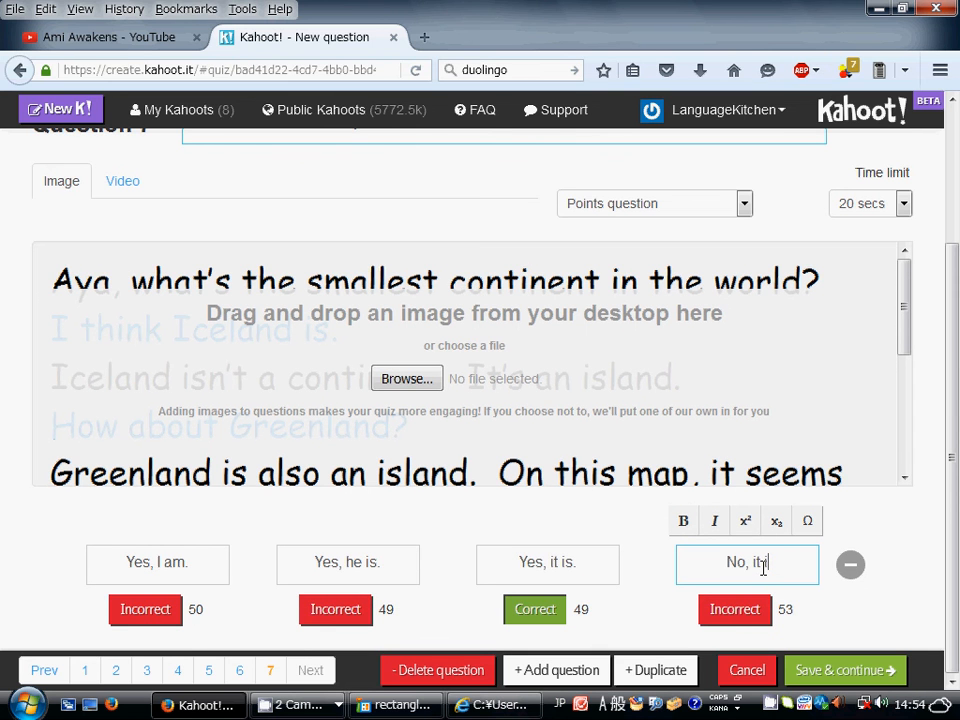
type("isn'")
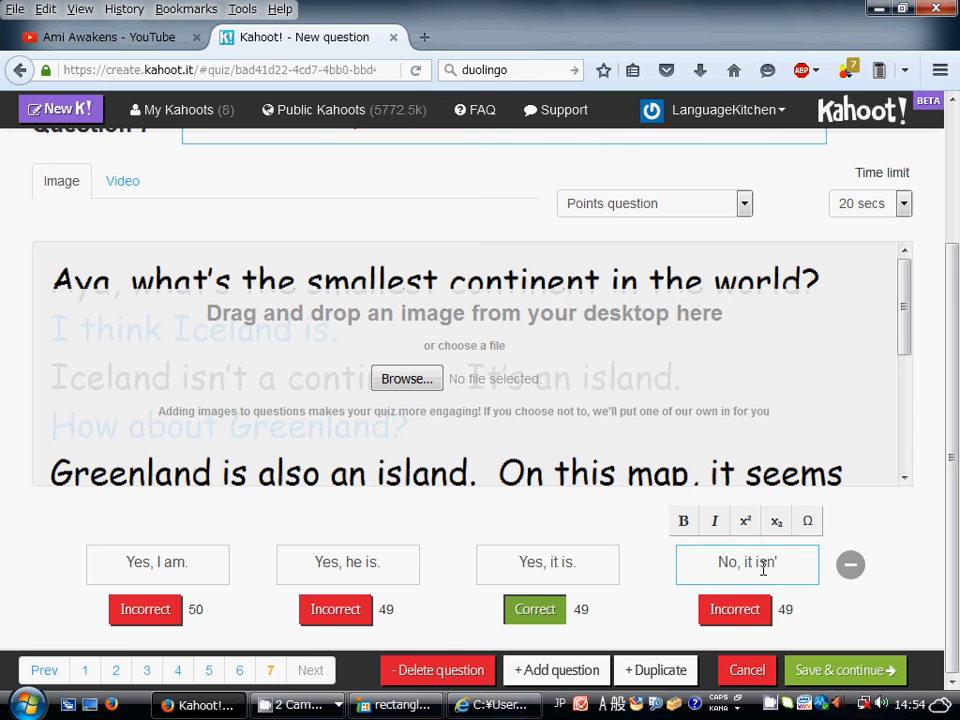
type("t.")
scroll(598, 425, "down", 3)
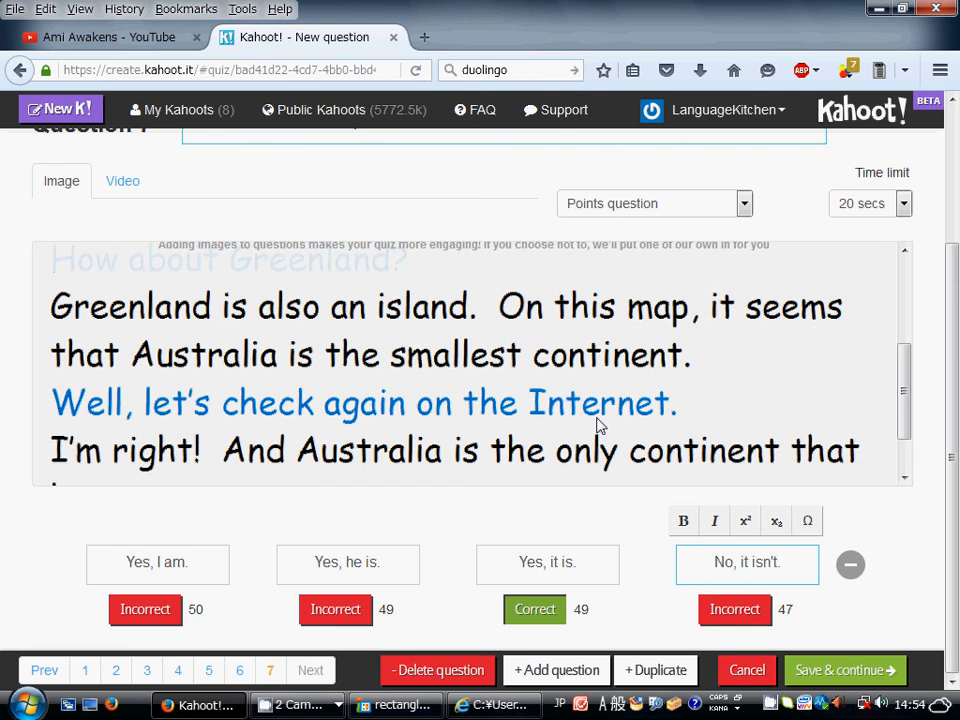
scroll(598, 425, "down", 1)
scroll(598, 425, "up", 2)
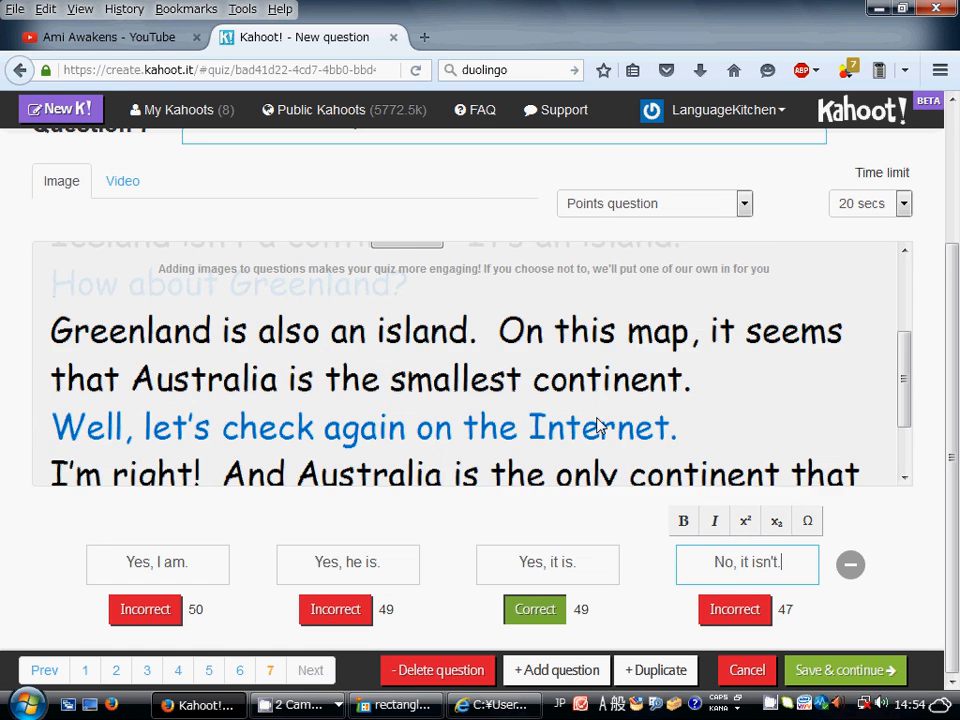
scroll(598, 425, "down", 2)
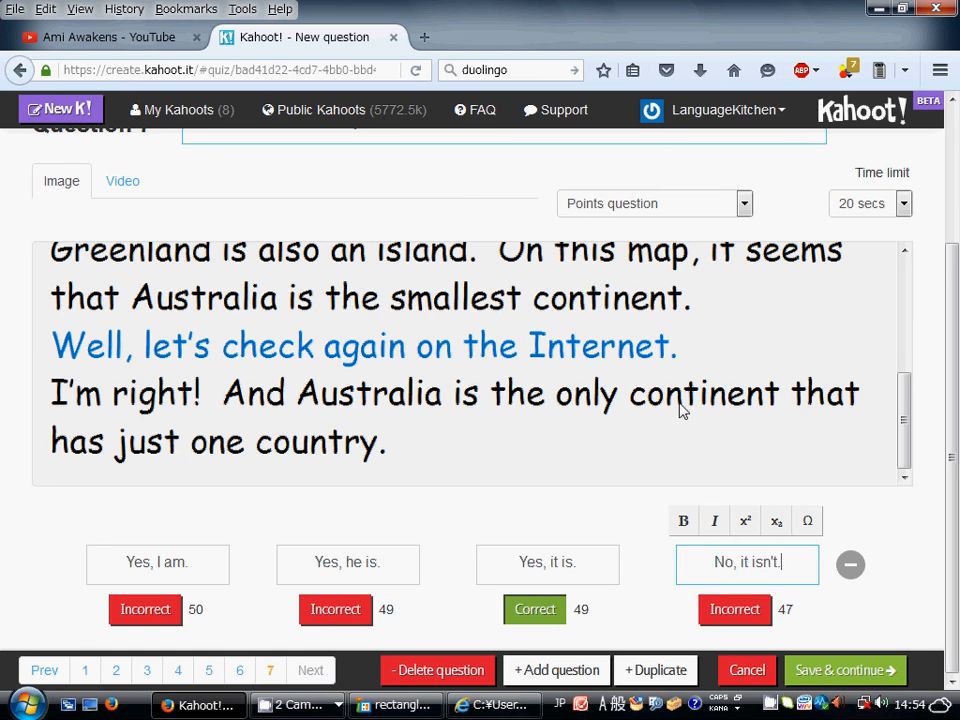
Step: Save the questions, continue to the re-ordering page and look over the list of questions
left_click(815, 680)
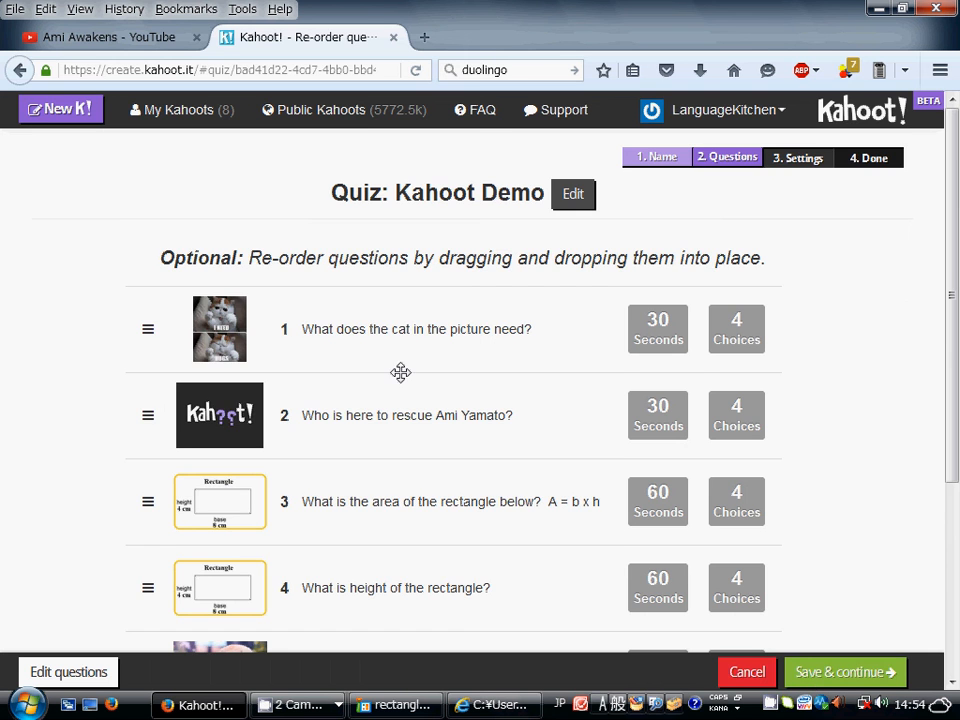
scroll(401, 372, "down", 5)
scroll(403, 372, "up", 4)
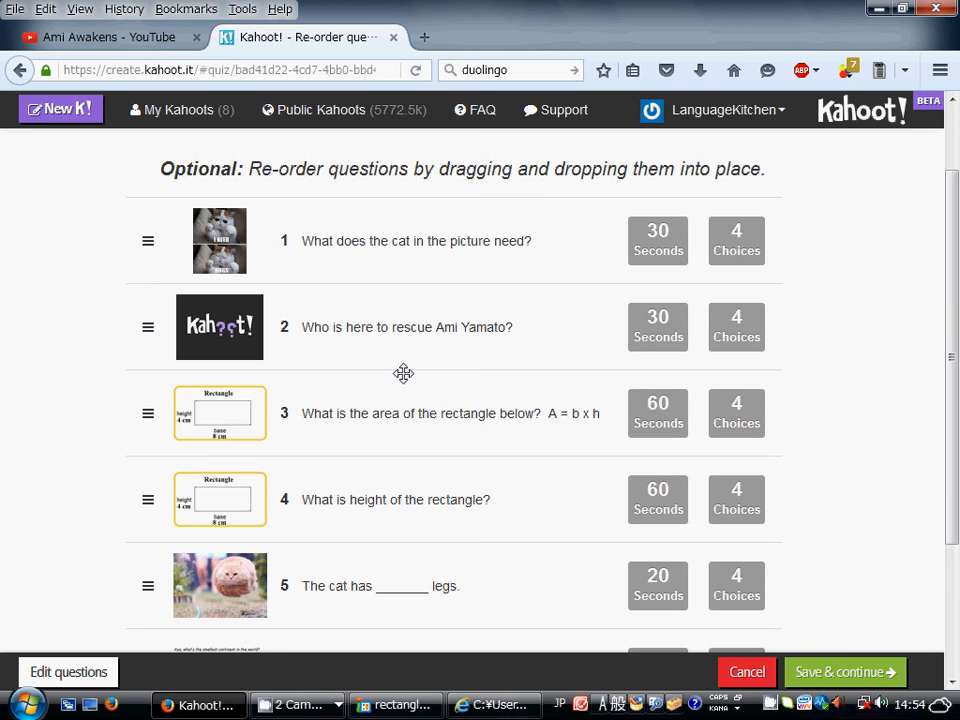
scroll(403, 373, "down", 4)
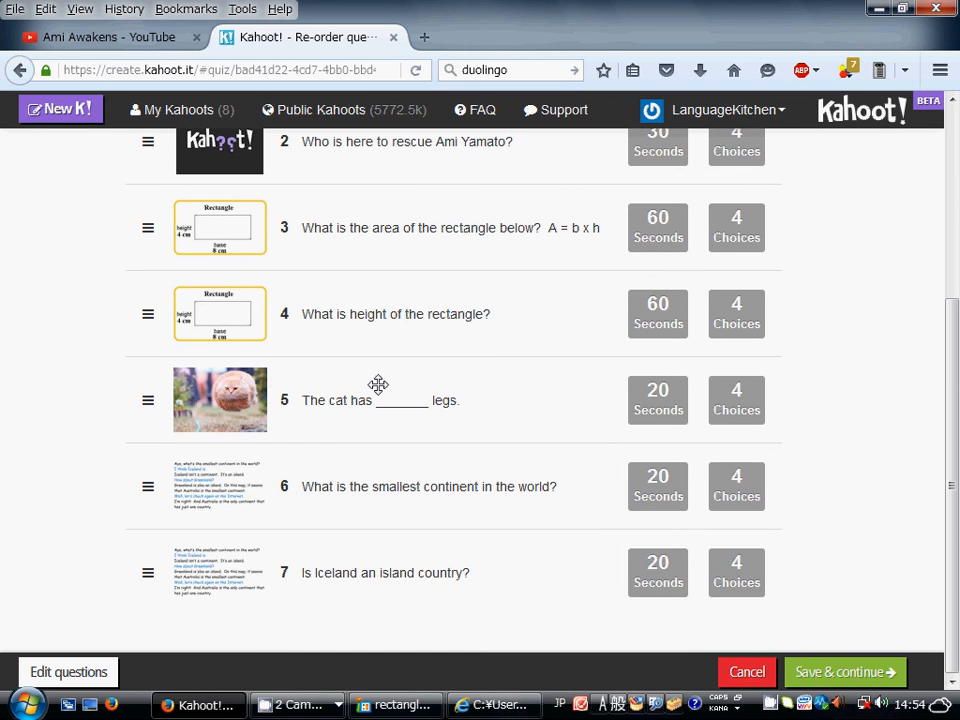
Step: Reorder the questions by moving the rectangle height question to sixth, the Iceland question to fifth and "The cat has _______ legs." to second
left_click_drag(360, 300, 300, 485)
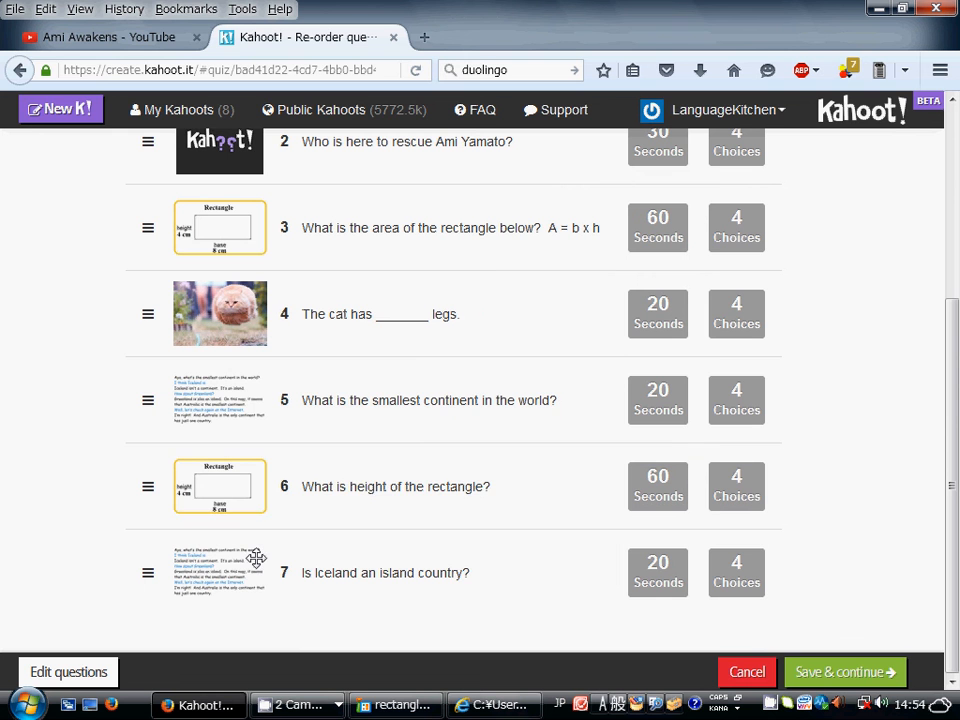
mouse_move(257, 558)
left_mouse_down()
mouse_move(293, 362)
mouse_move(341, 397)
left_mouse_up()
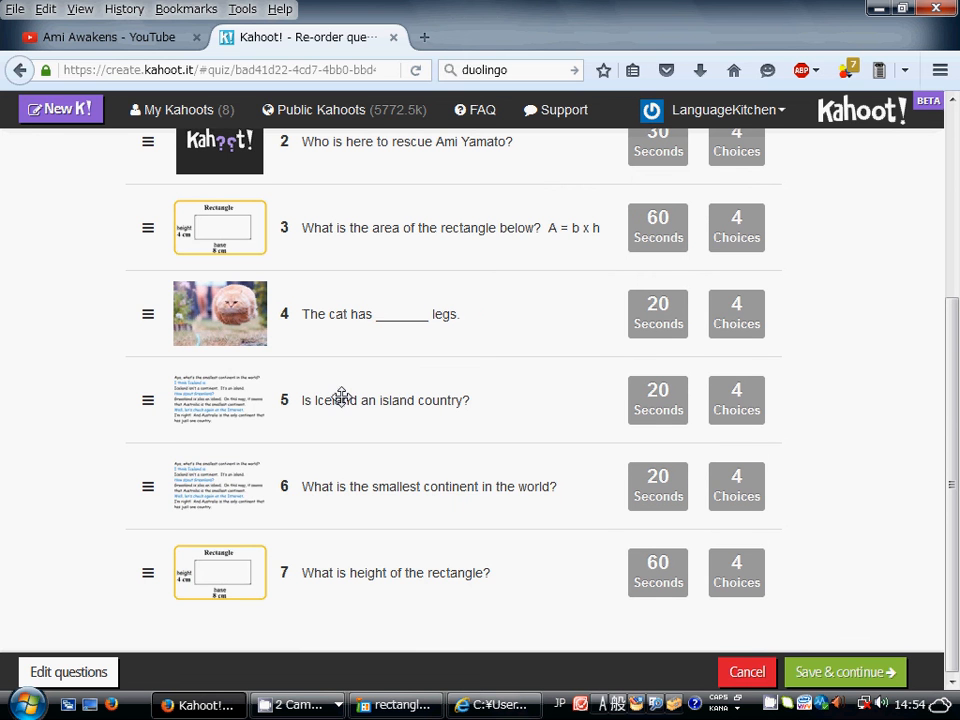
mouse_move(330, 330)
left_mouse_down()
mouse_move(296, 255)
mouse_move(441, 332)
left_mouse_up()
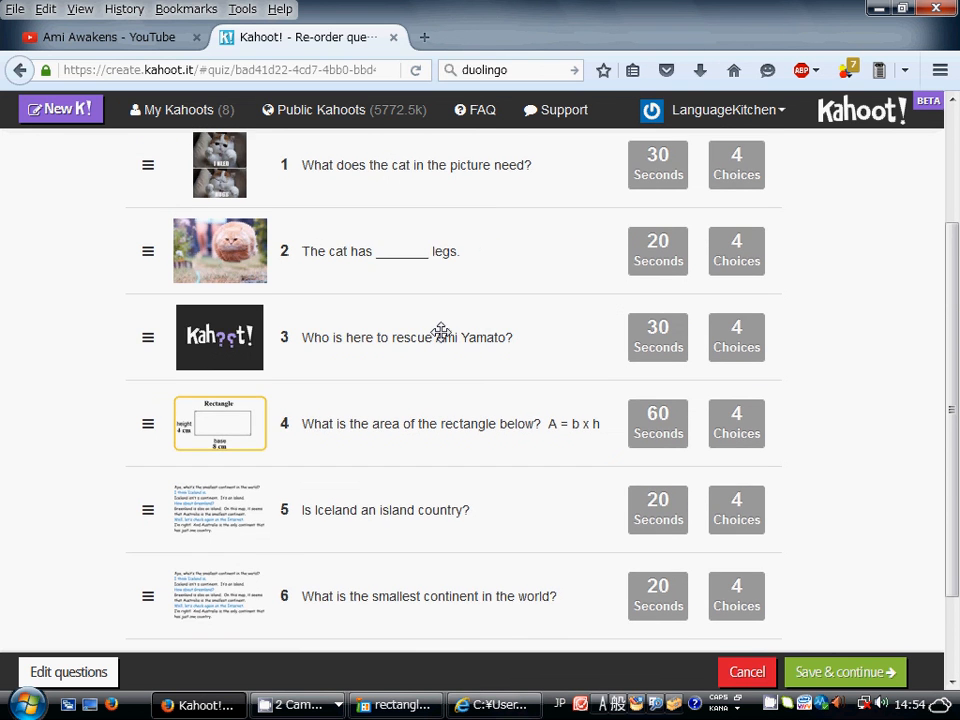
scroll(435, 325, "up", 3)
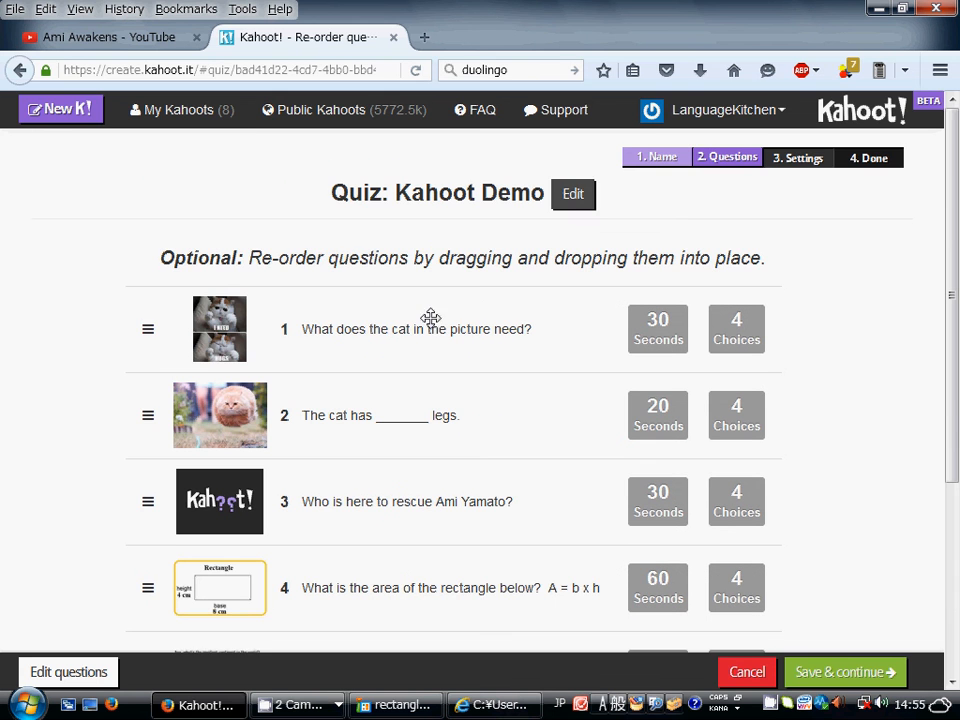
Step: Rename the quiz as "Kahoot Demo Revision 1" and save the new title
left_click(573, 197)
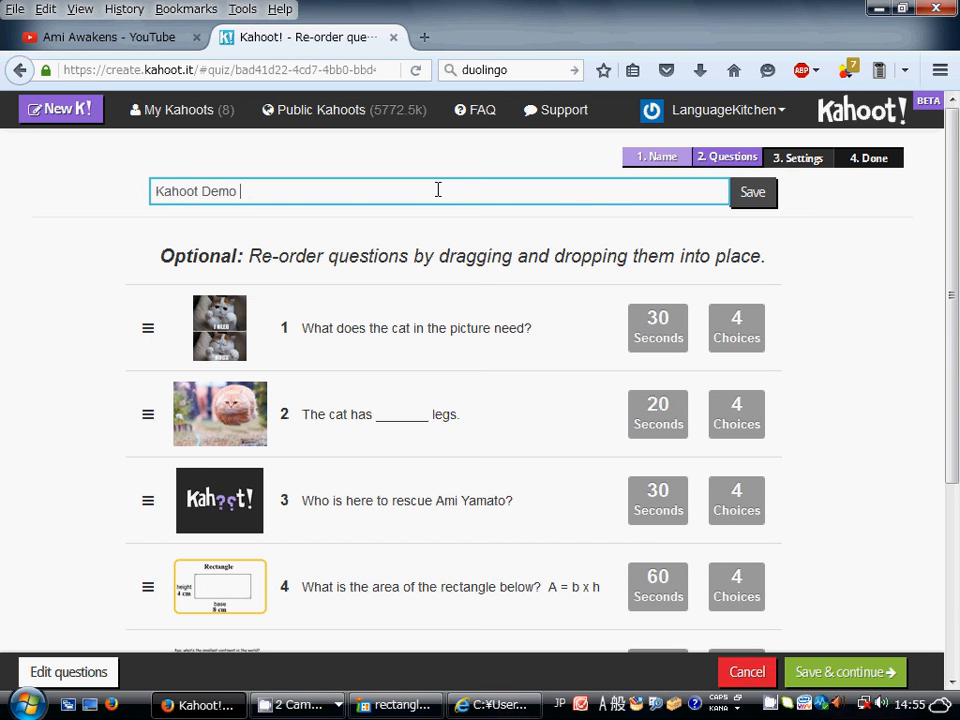
type("Revision 1")
left_click(771, 197)
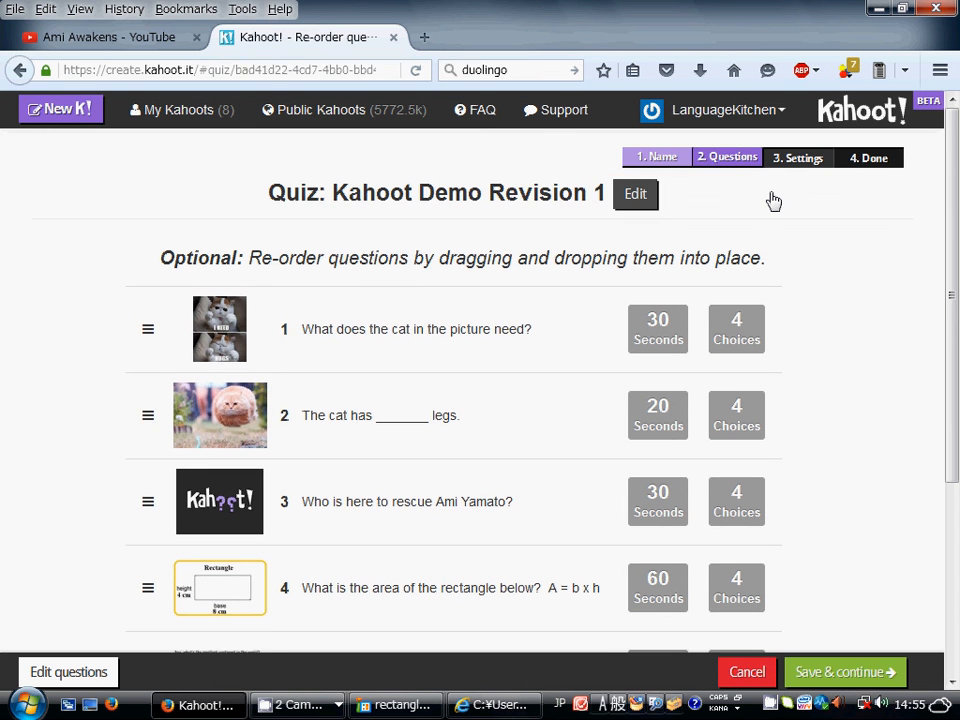
Step: Revisit the question editor, save back to the re-ordering page and continue to the quiz settings
scroll(602, 239, "down", 3)
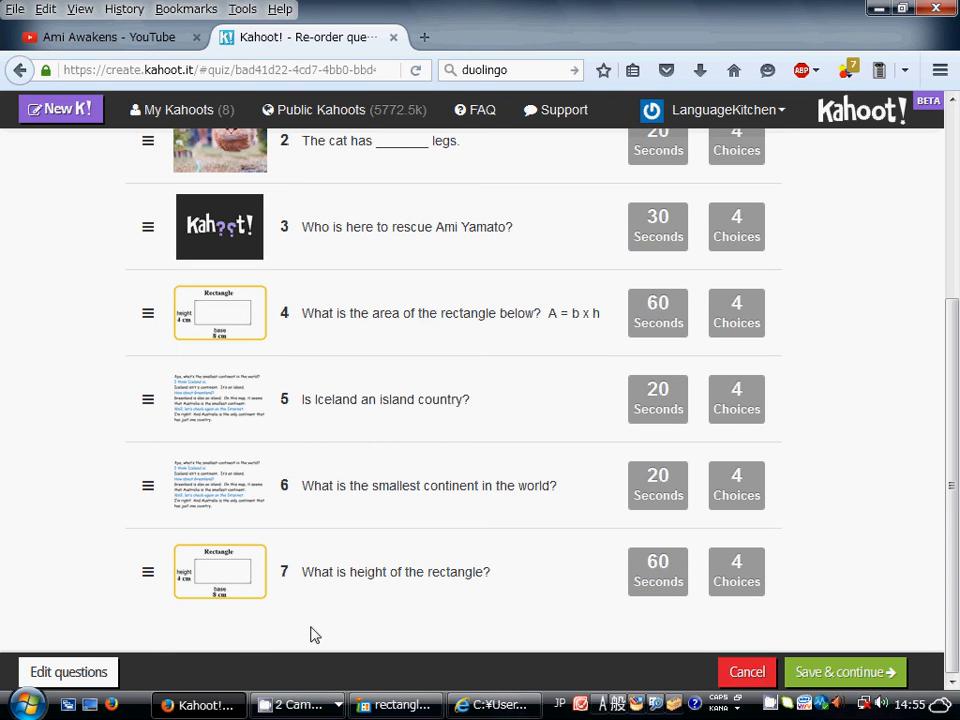
left_click(70, 674)
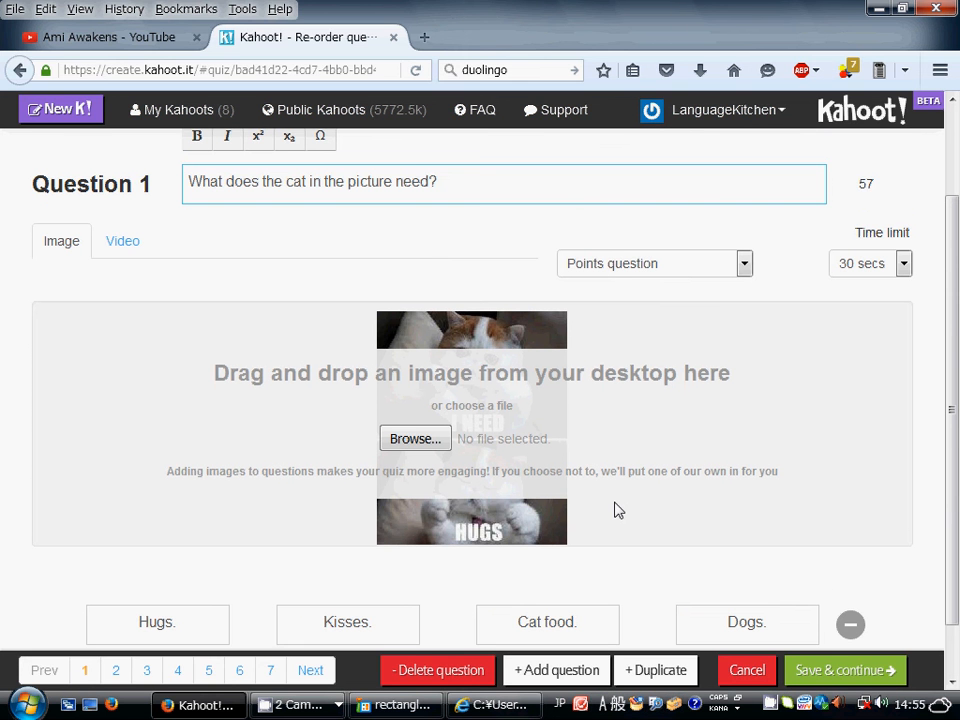
left_click(828, 668)
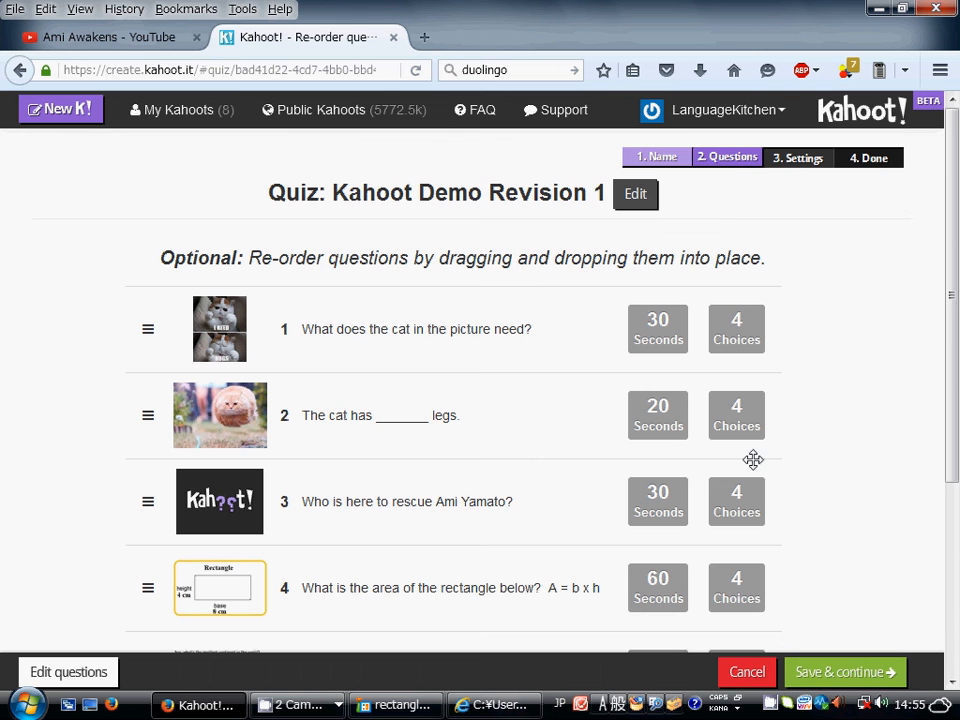
scroll(752, 459, "down", 5)
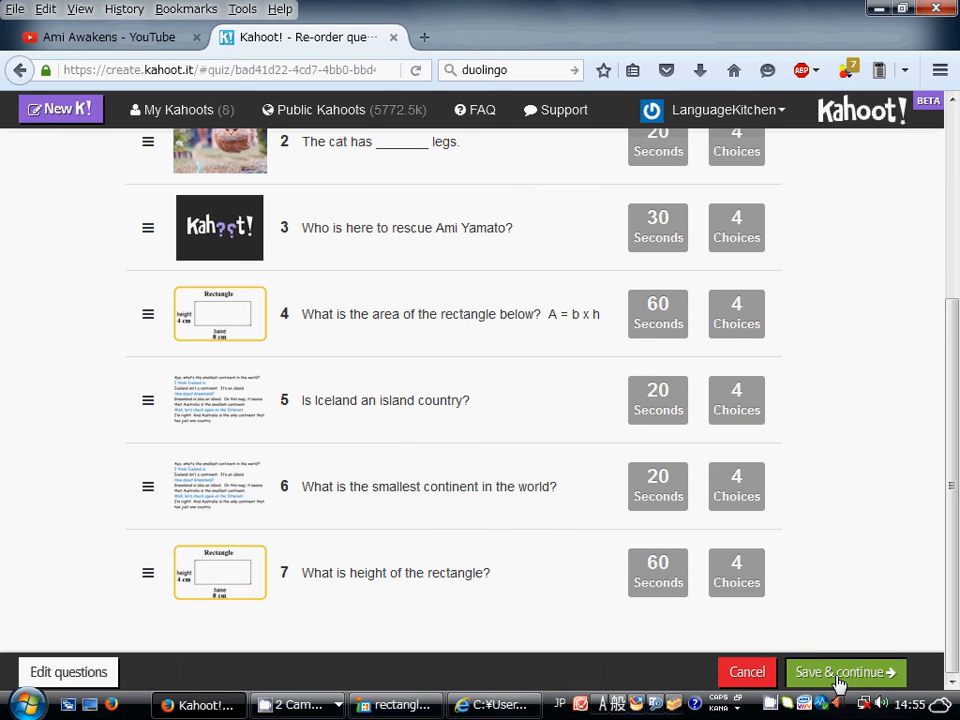
left_click(838, 673)
Step: Look through the language and privacy options, leaving English and Public selected
left_click(294, 323)
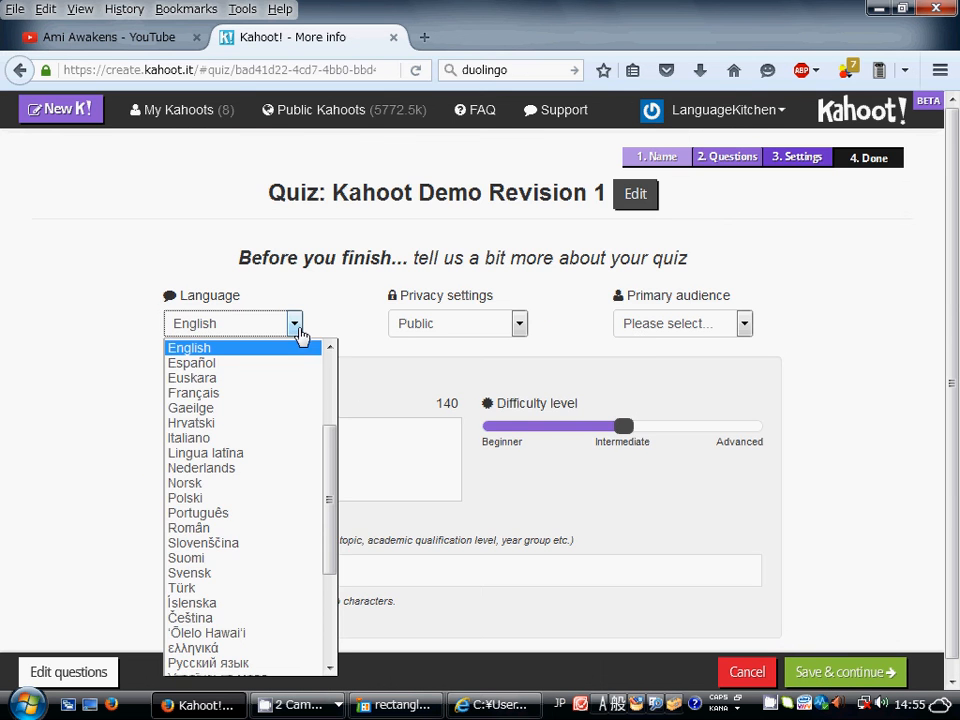
left_click(420, 323)
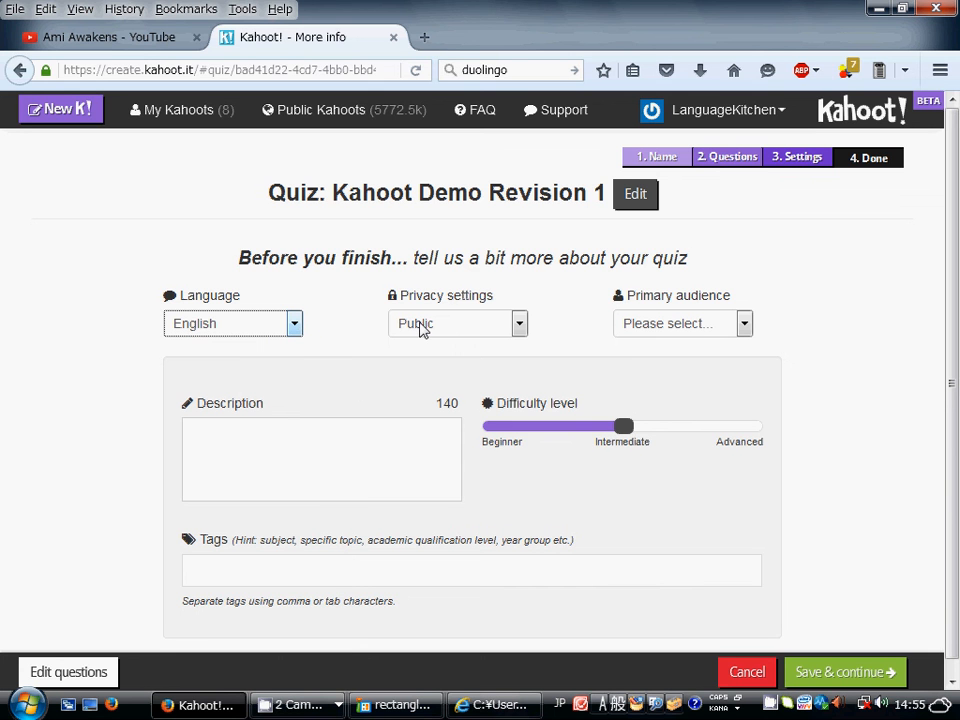
left_click(519, 323)
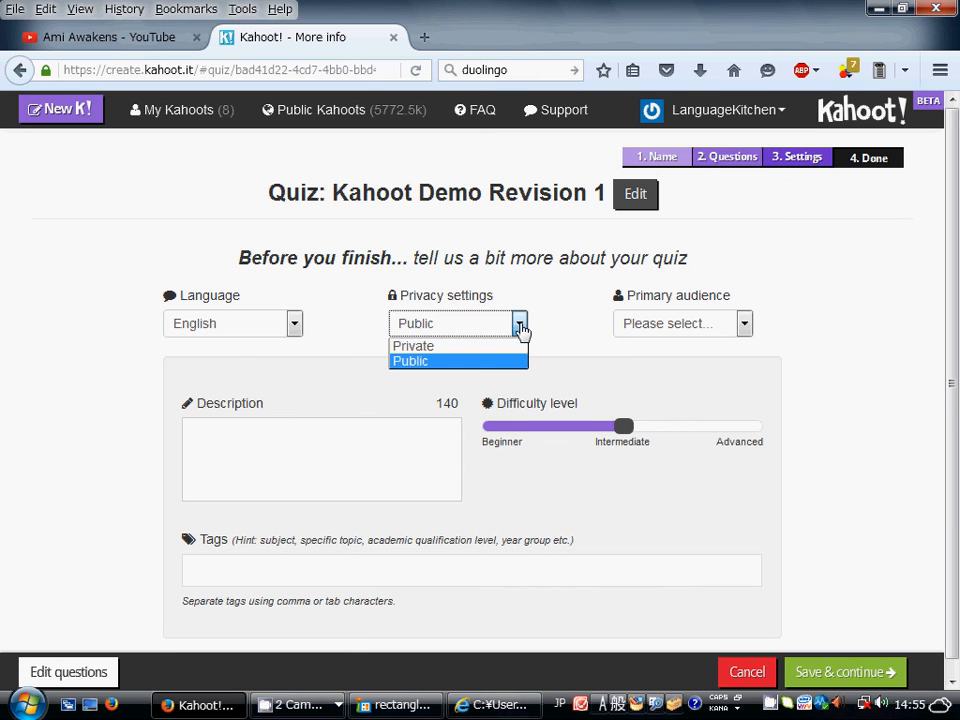
left_click(455, 329)
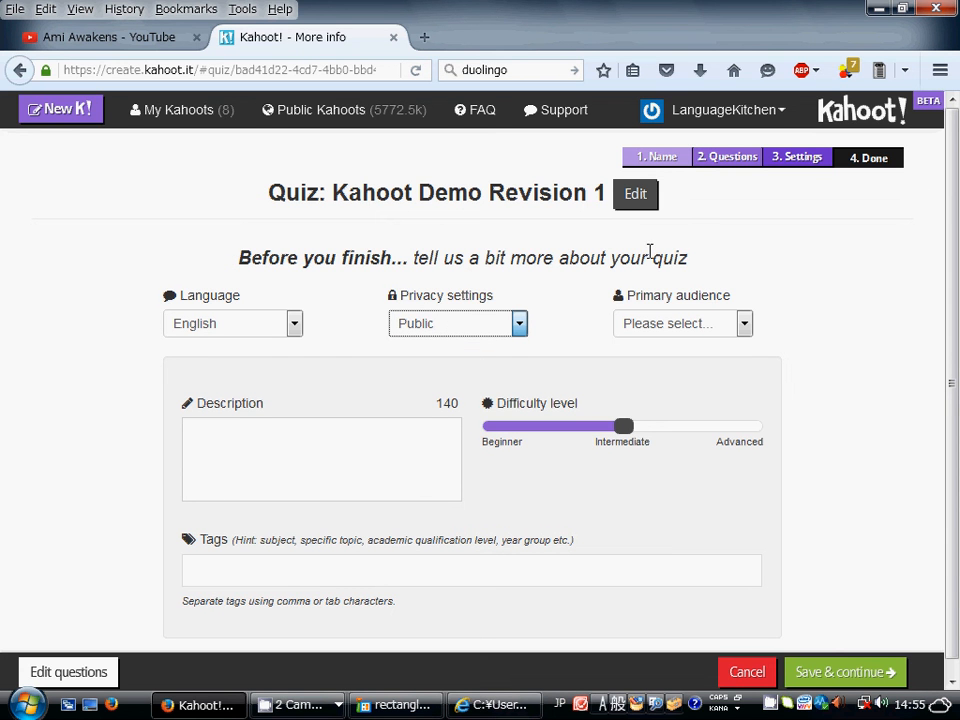
Step: Set the primary audience to School and leave the difficulty level at Intermediate
left_click(745, 325)
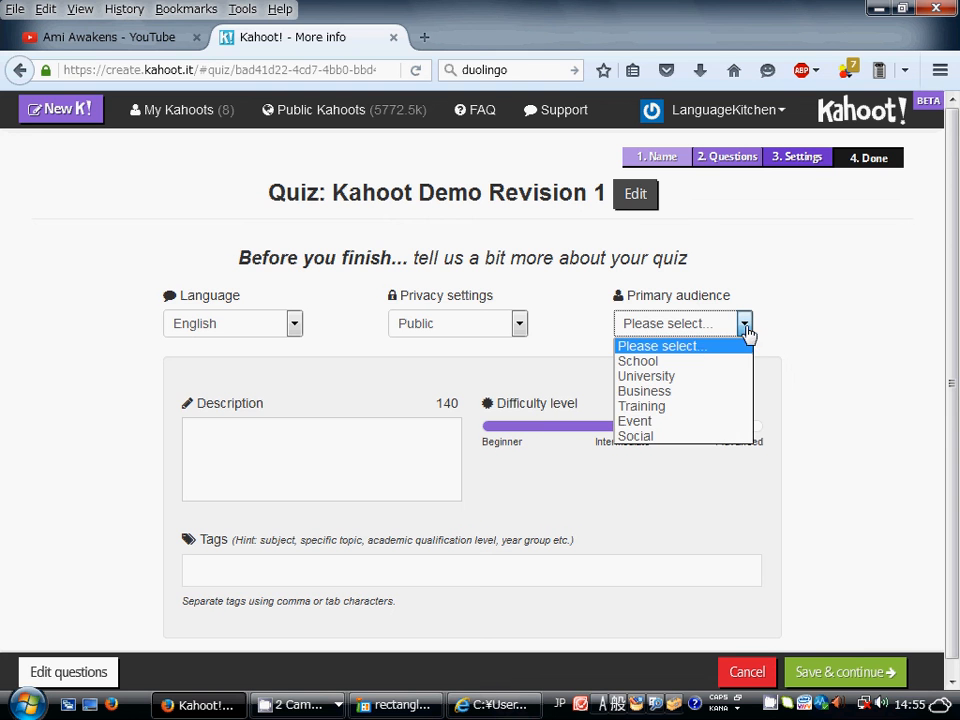
left_click(700, 361)
left_click(628, 430)
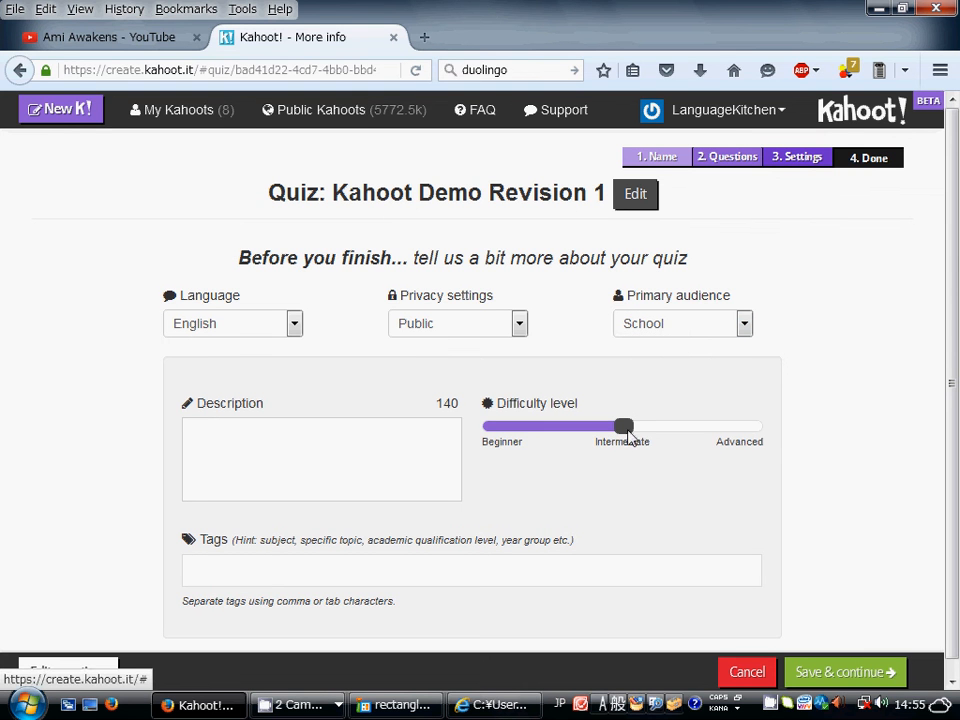
left_click_drag(628, 432, 513, 428)
left_click(623, 427)
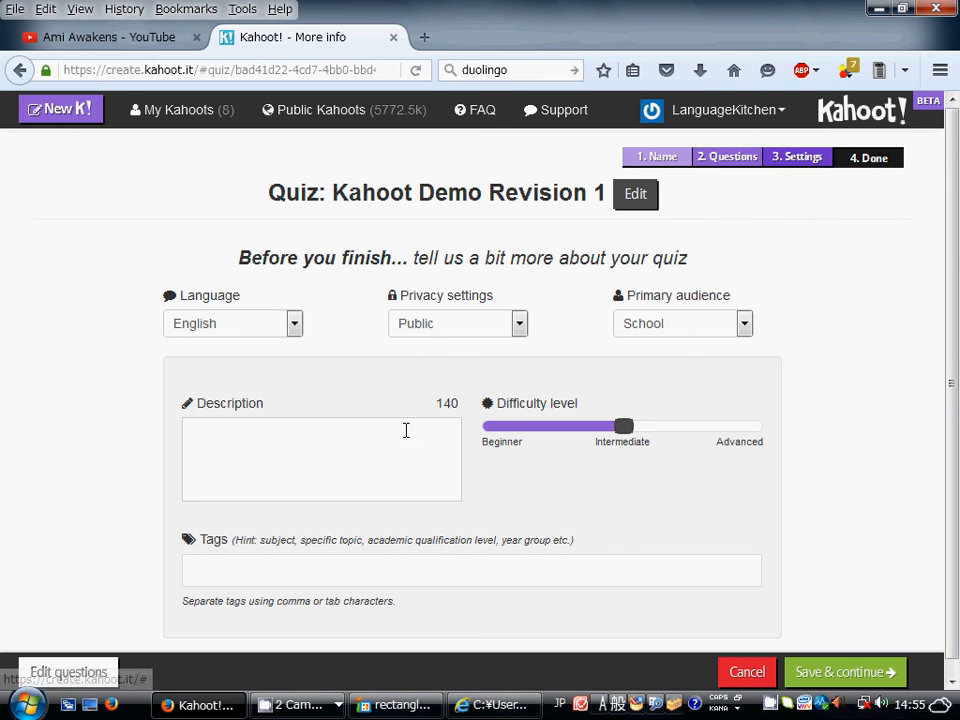
Step: Enter "This is my test demo for using kahoot." as the quiz description
left_click(406, 430)
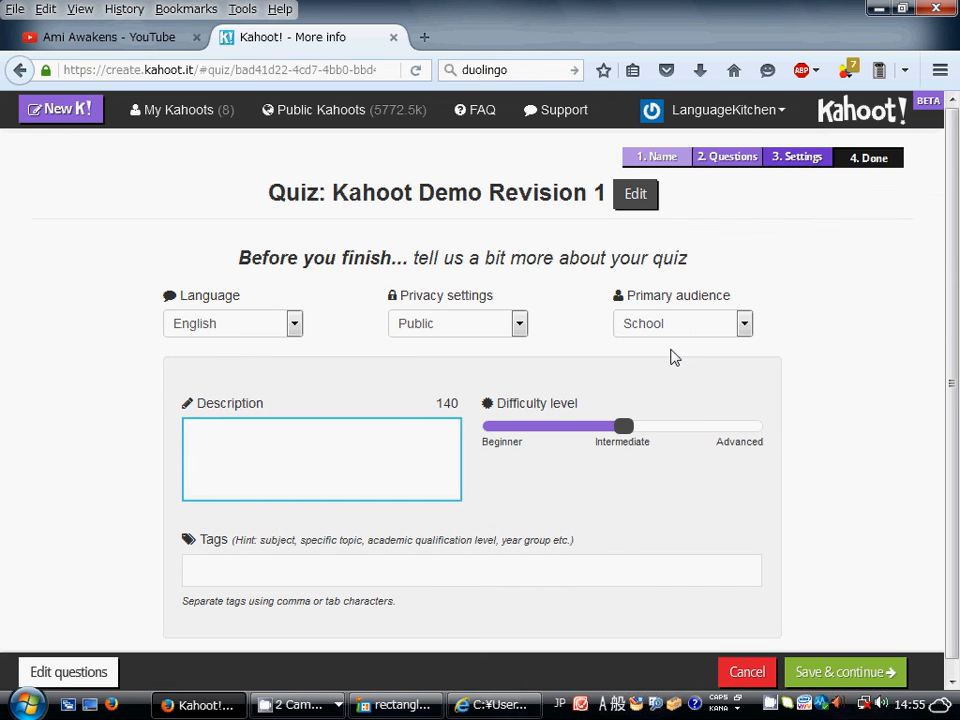
type("This is my test demo ")
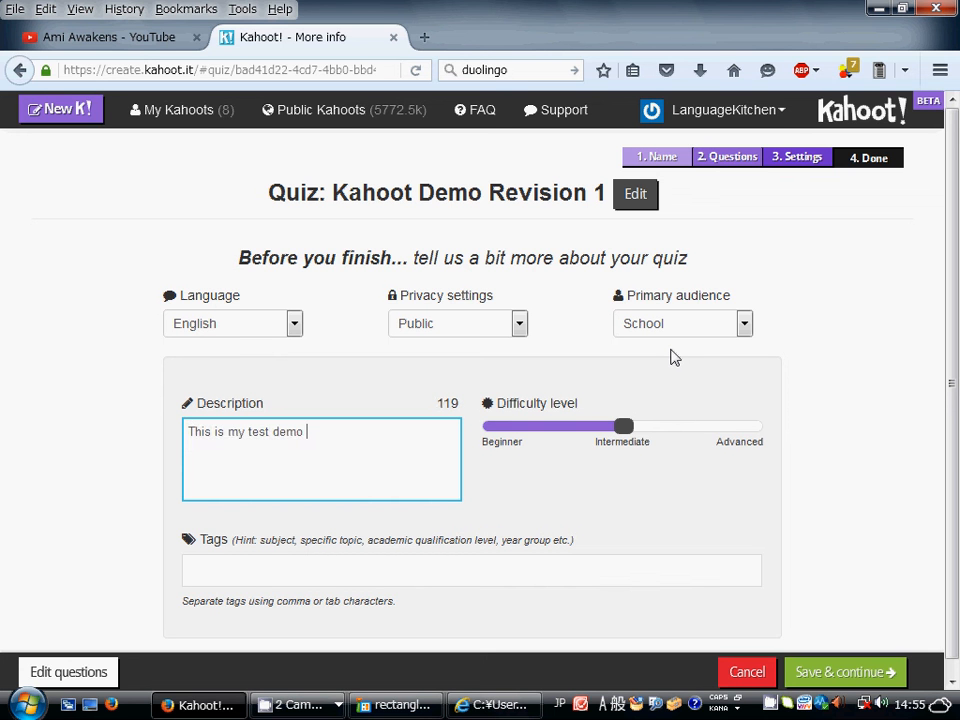
type("for using kahoot.")
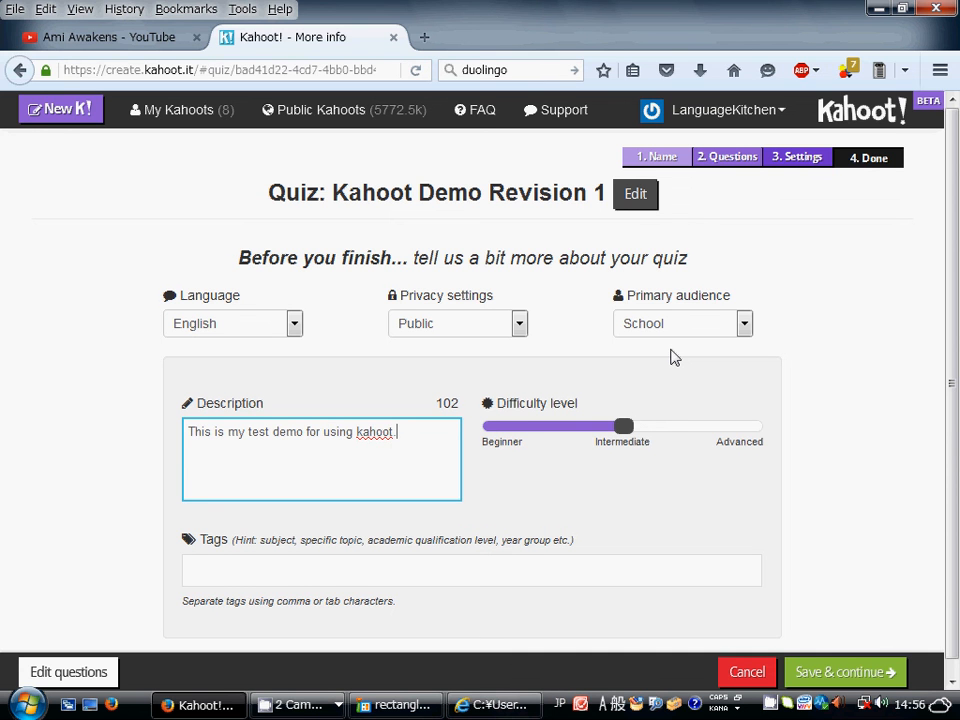
Step: Add the tag "Demo kahoot" to the quiz
scroll(435, 413, "down", 1)
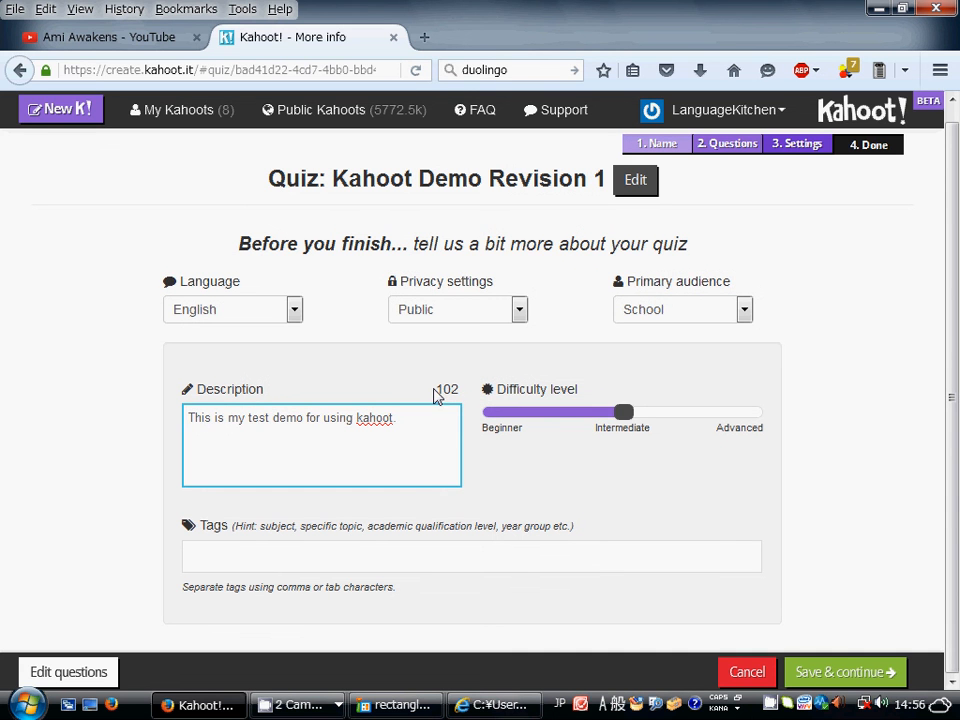
left_click(380, 567)
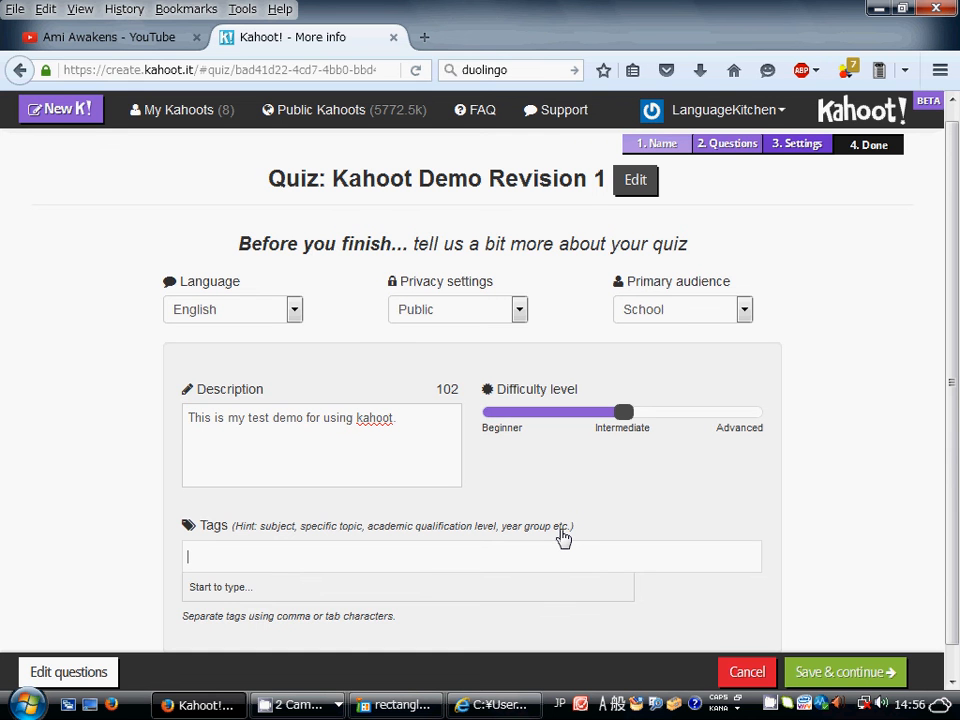
type("Femo")
key("BackSpace")
key("BackSpace")
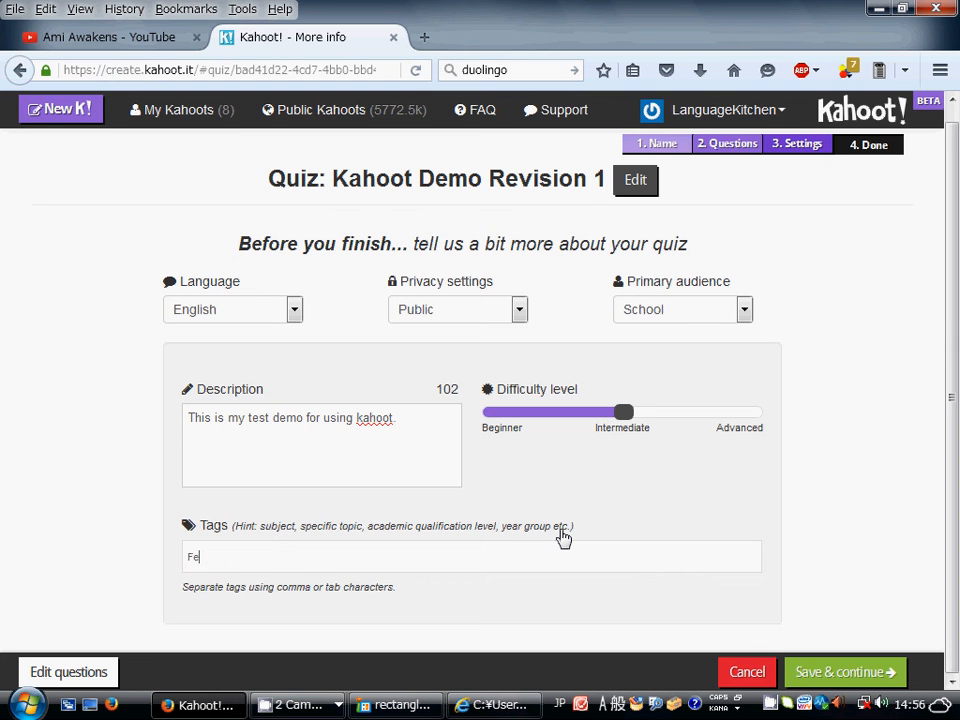
key("BackSpace")
key("BackSpace")
type("Demo")
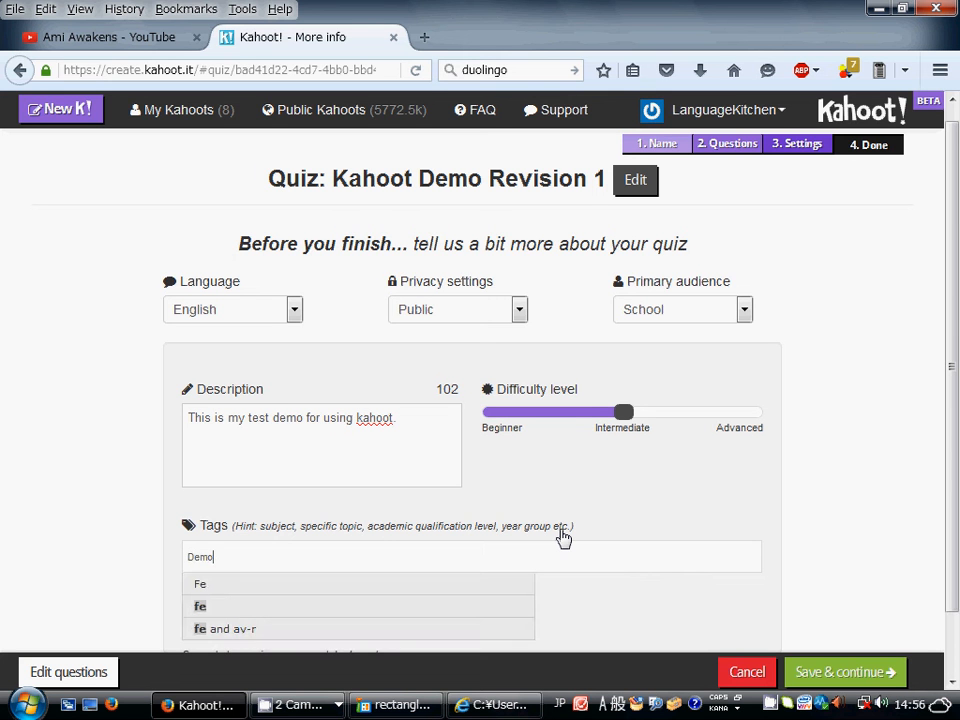
type(" ka")
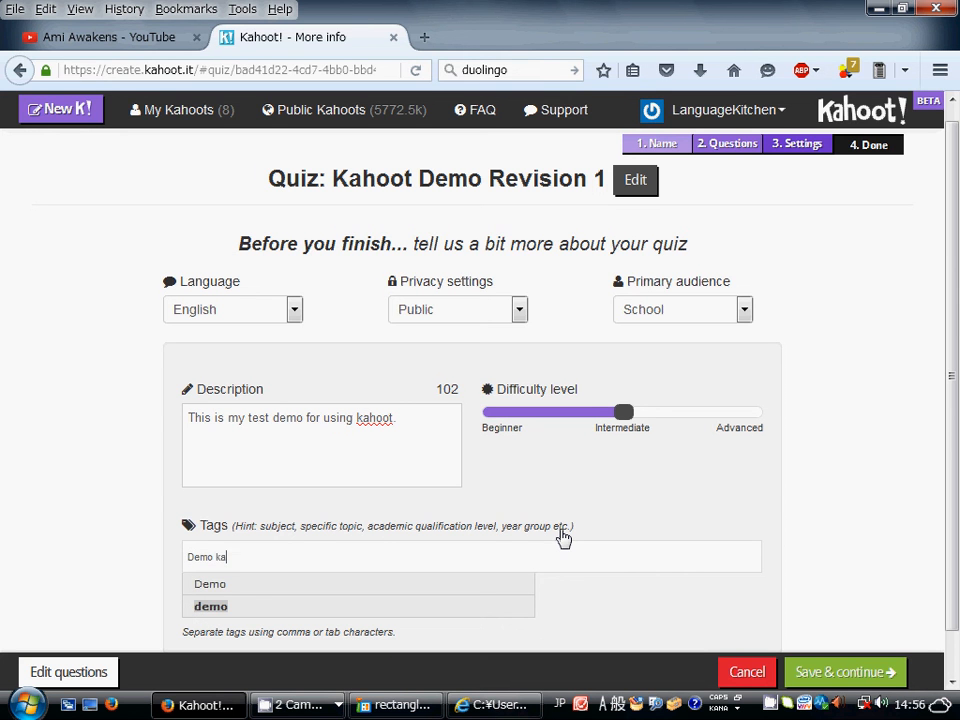
type("hoot")
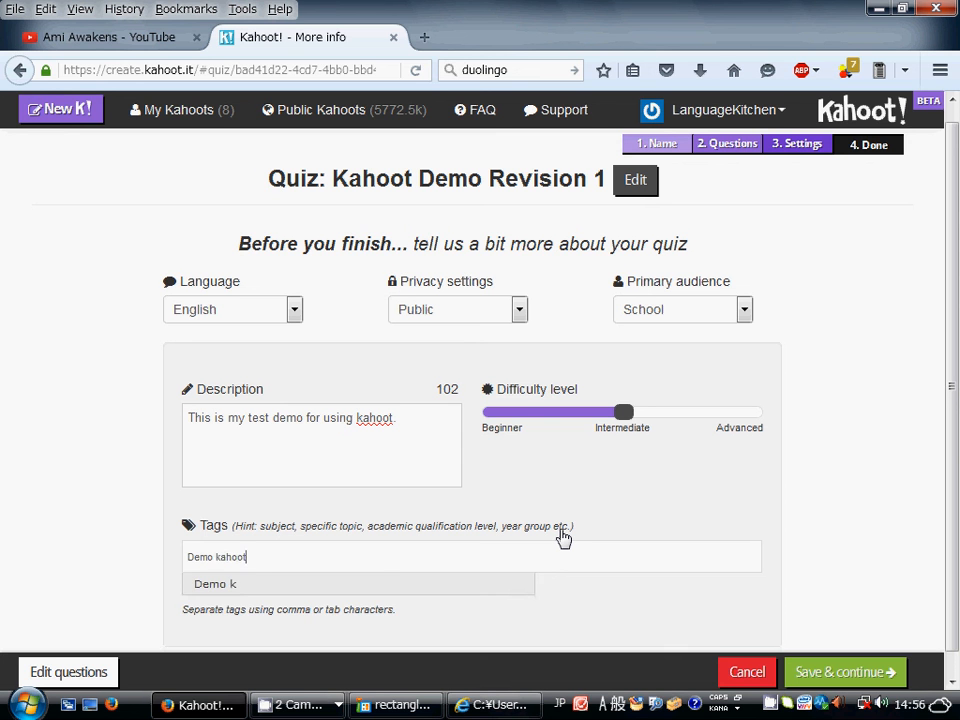
key("Return")
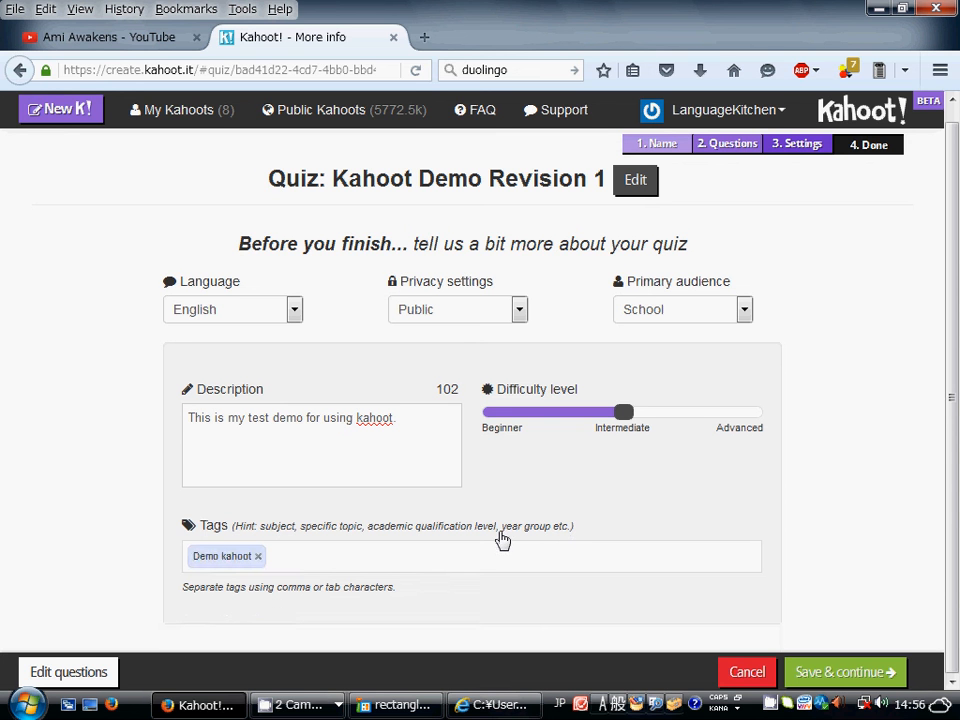
Step: Save the settings and upload the desktop picture legless.jpg as the quiz's cover image
left_click(838, 670)
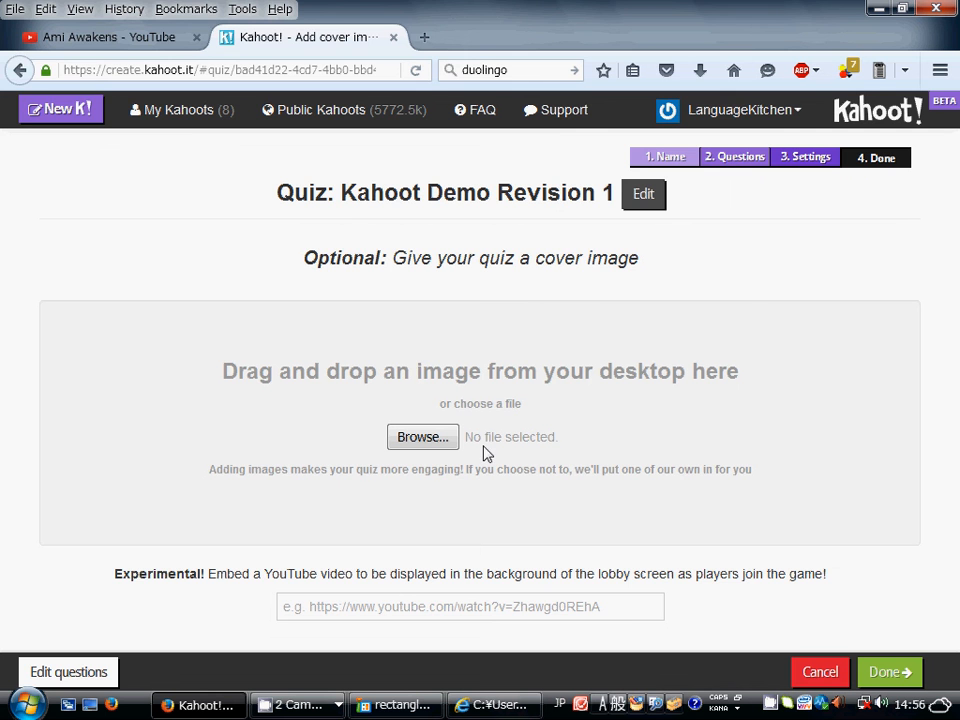
left_click(423, 439)
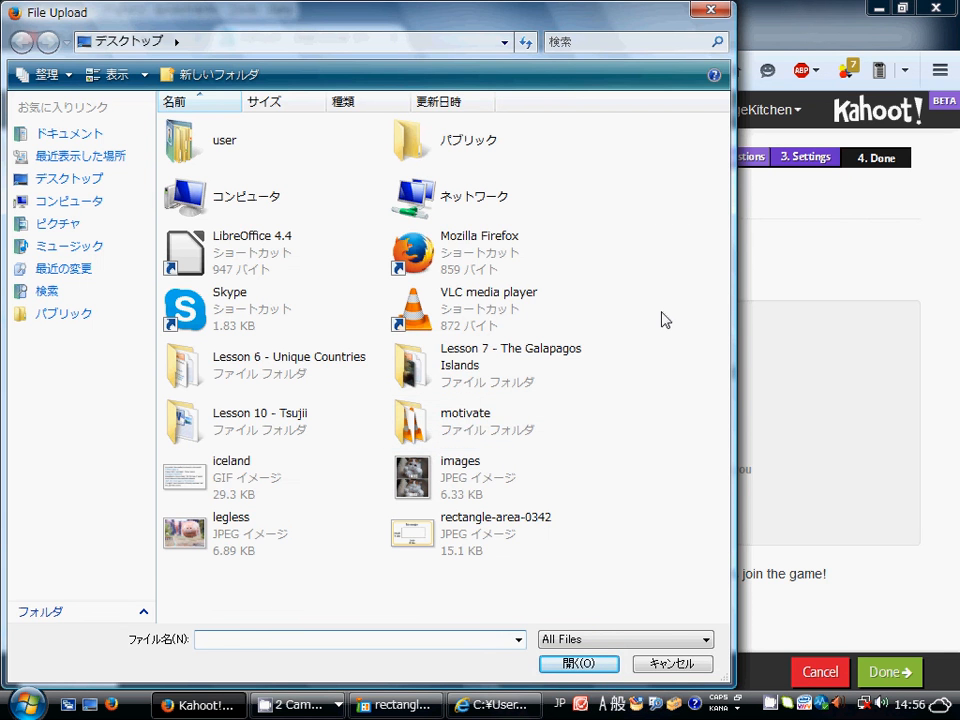
left_click(194, 535)
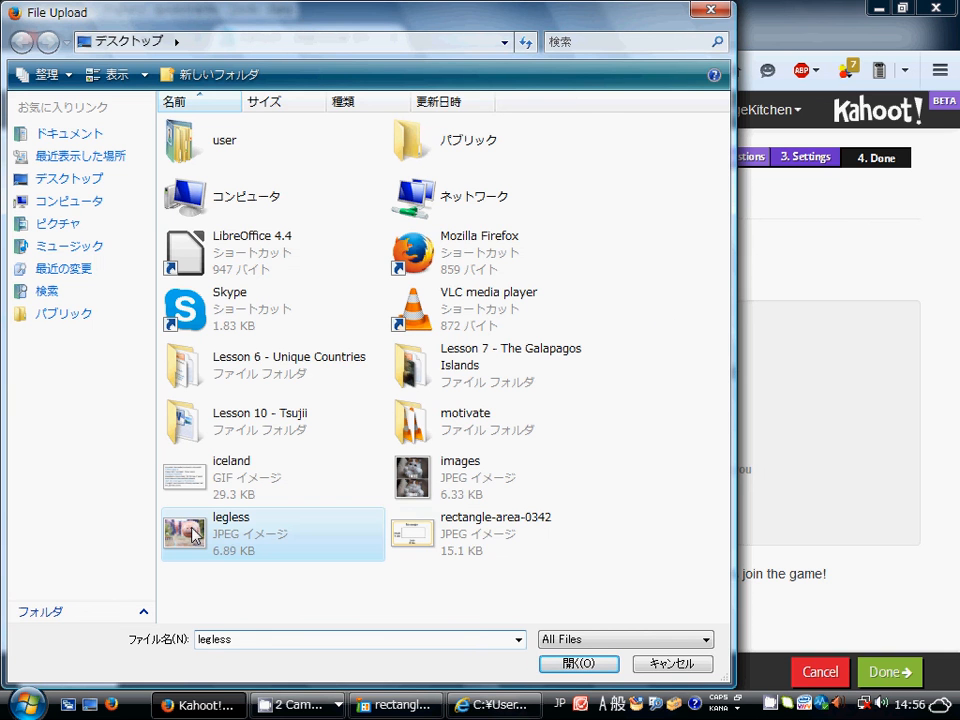
left_click(580, 664)
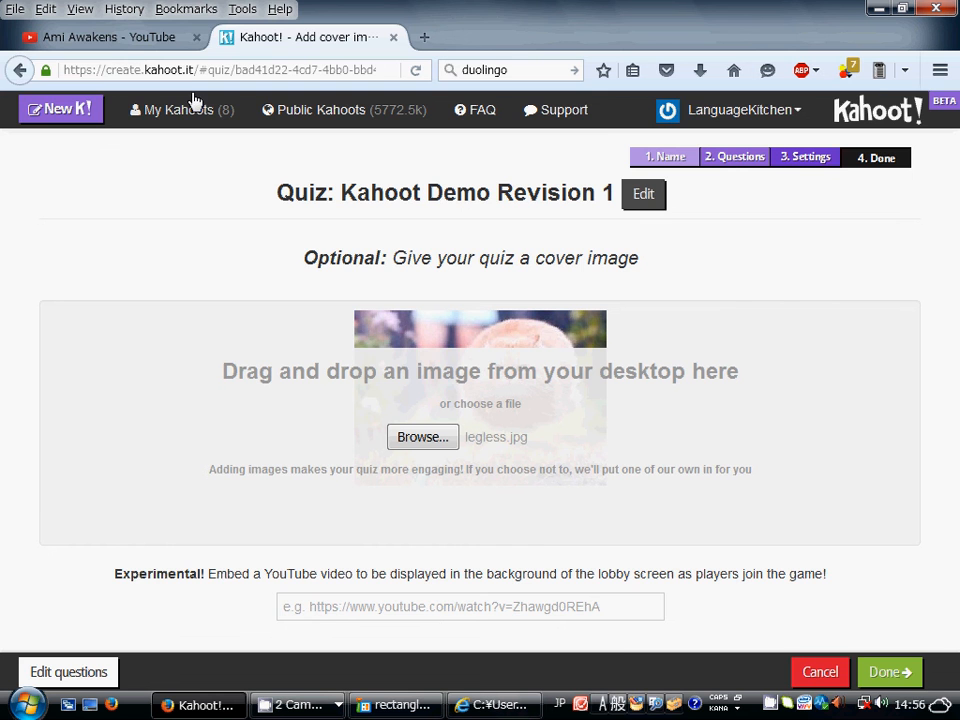
Step: Embed the YouTube video "Ami Awakens" as the lobby background by copying its web address, and finish the quiz
left_click(145, 37)
right_click(150, 70)
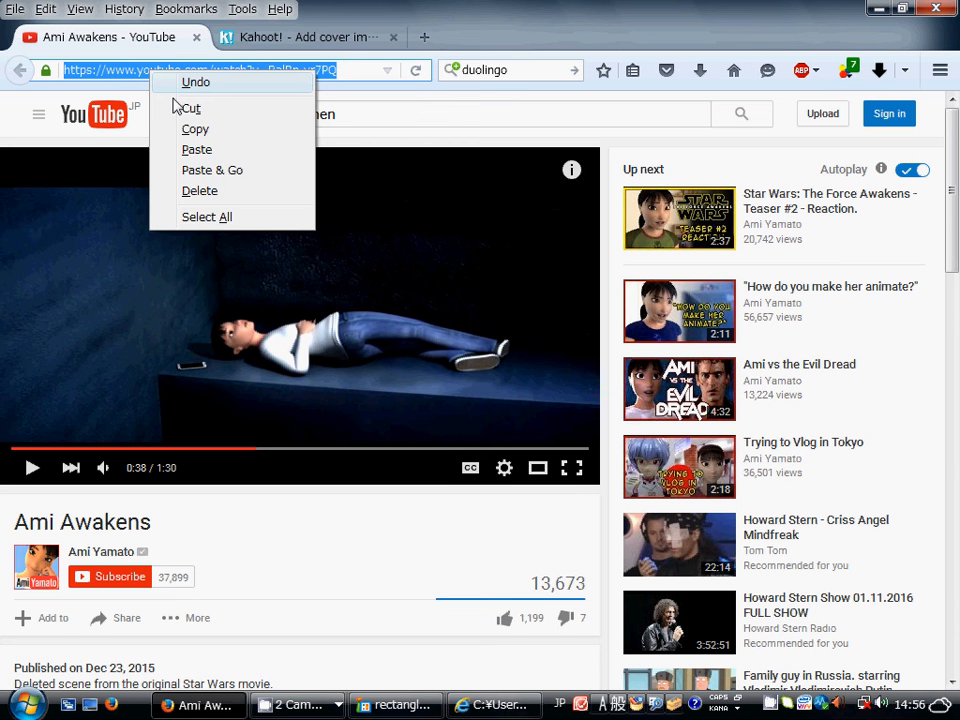
left_click(205, 130)
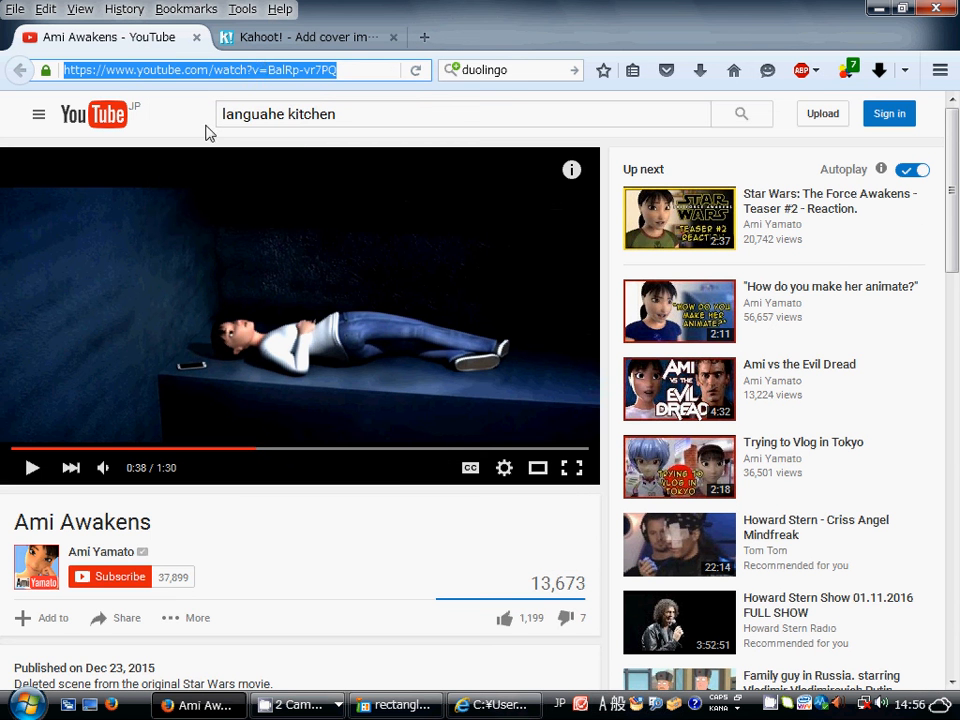
left_click(270, 40)
right_click(441, 607)
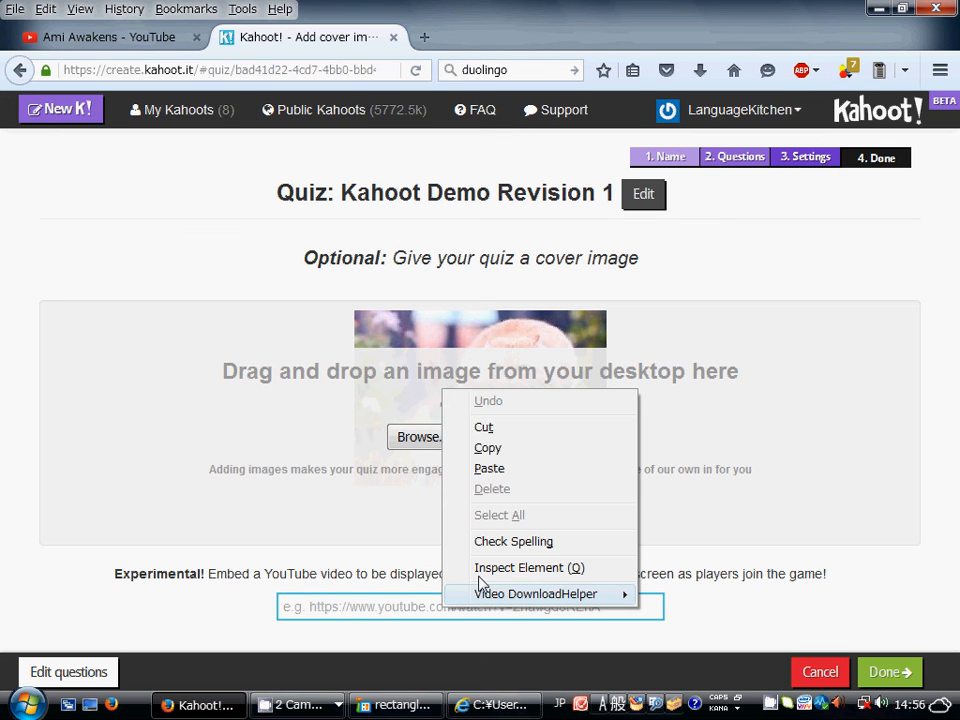
left_click(492, 468)
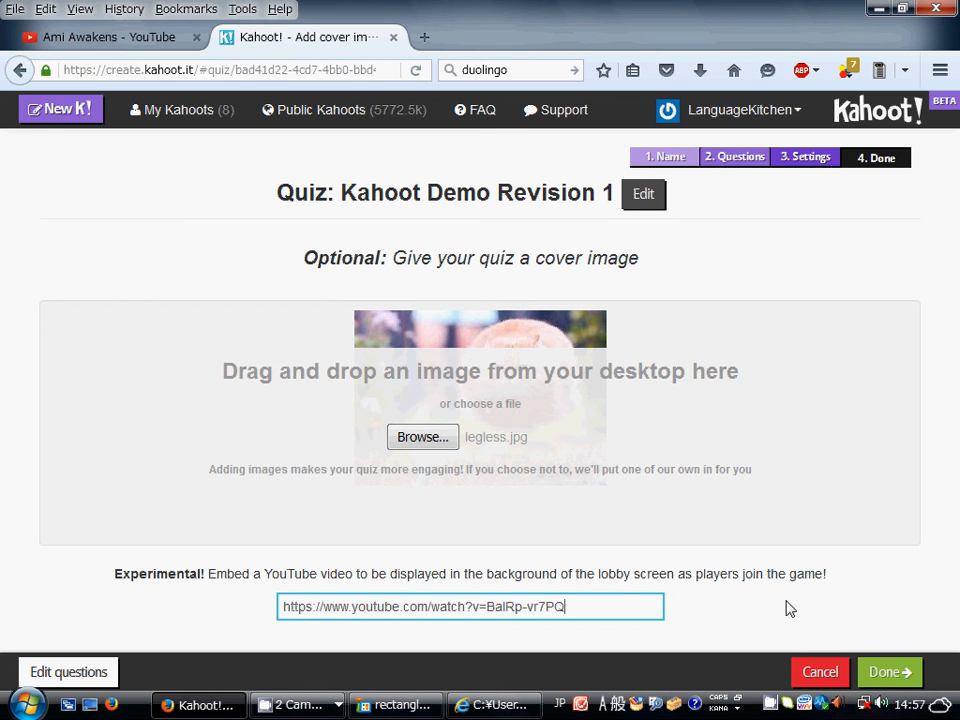
left_click(890, 673)
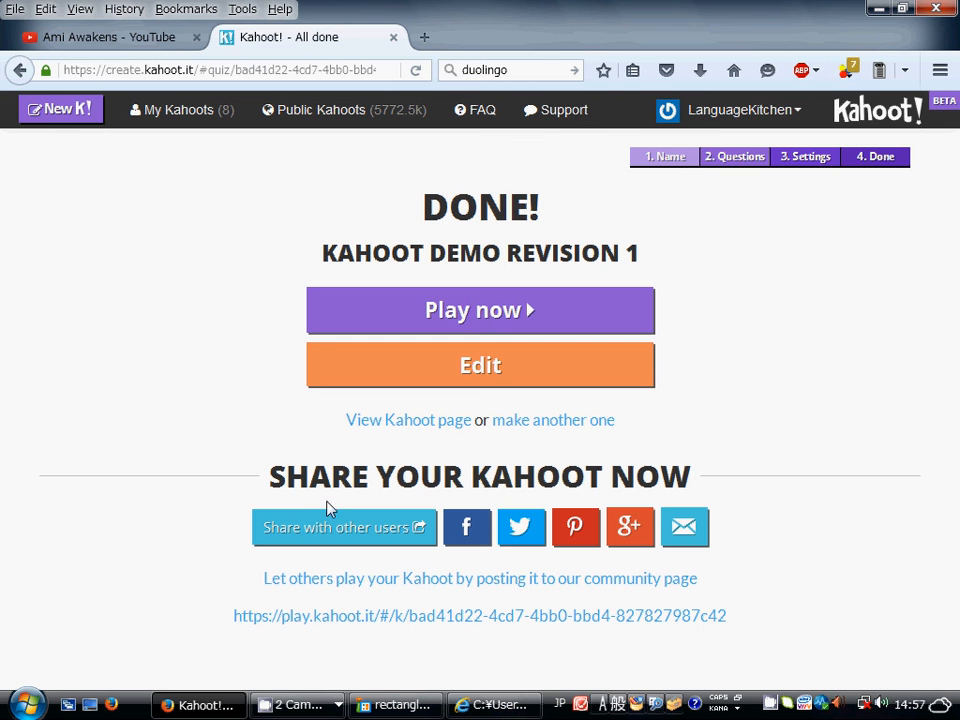
Step: Reopen the finished quiz for editing and look over the contents of Question 1
left_click(390, 376)
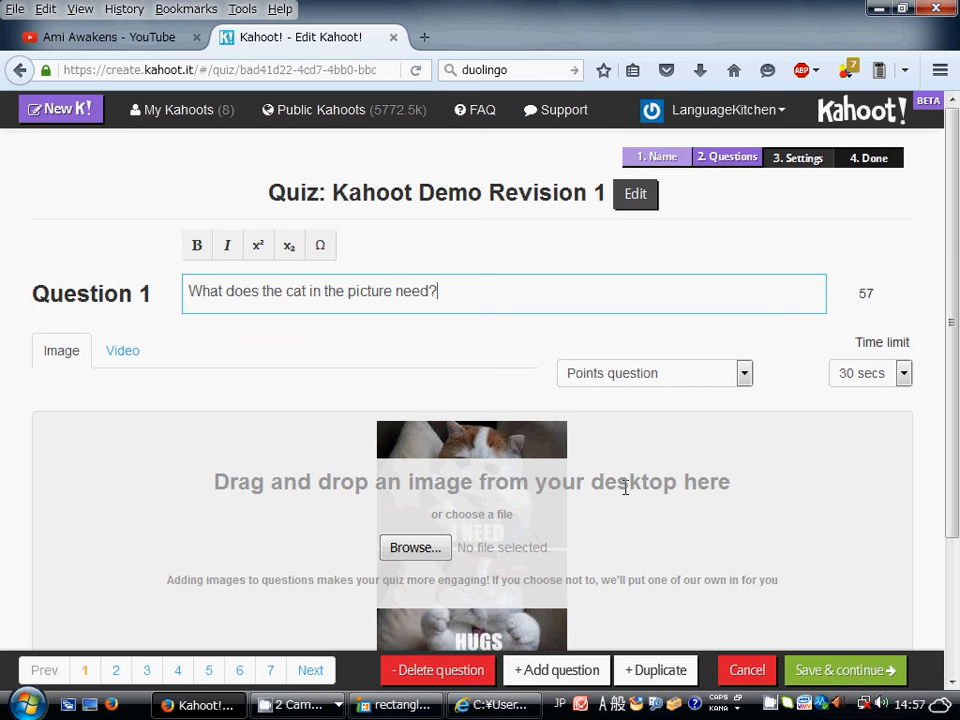
scroll(806, 537, "down", 3)
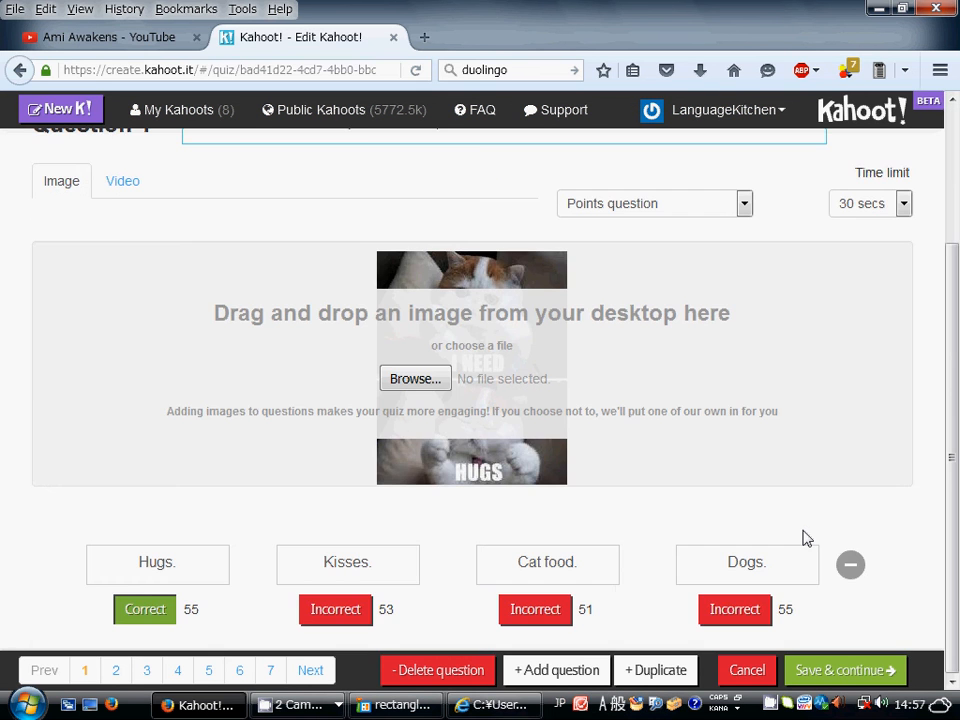
scroll(806, 538, "up", 3)
scroll(806, 538, "down", 2)
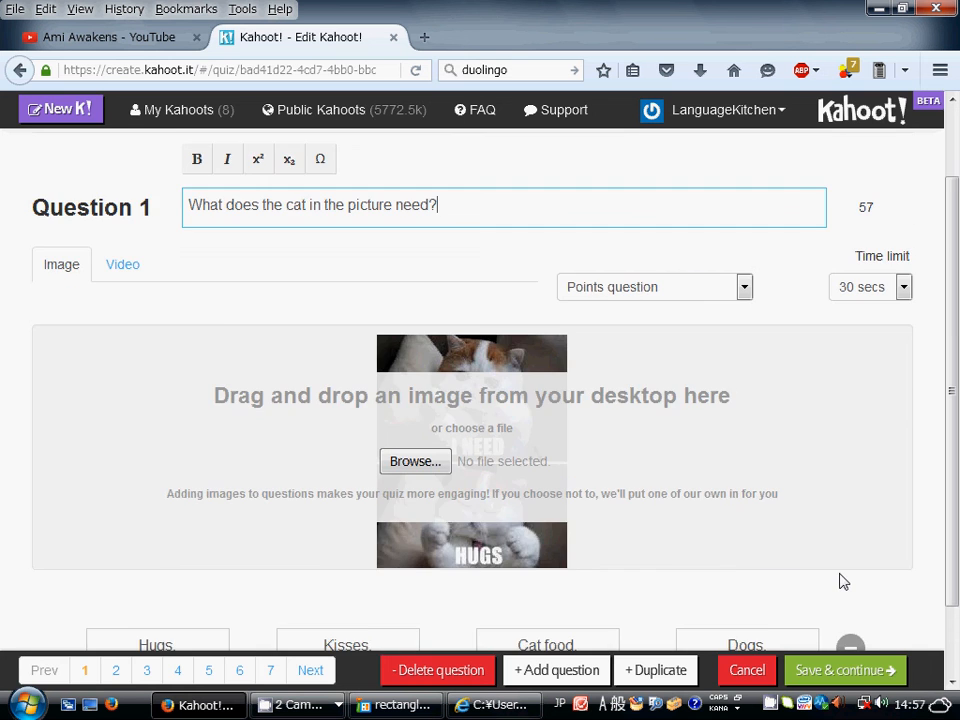
Step: Save the quiz through the question order, settings and cover image pages, finish it, and open it for playing
scroll(843, 581, "down", 2)
left_click(860, 674)
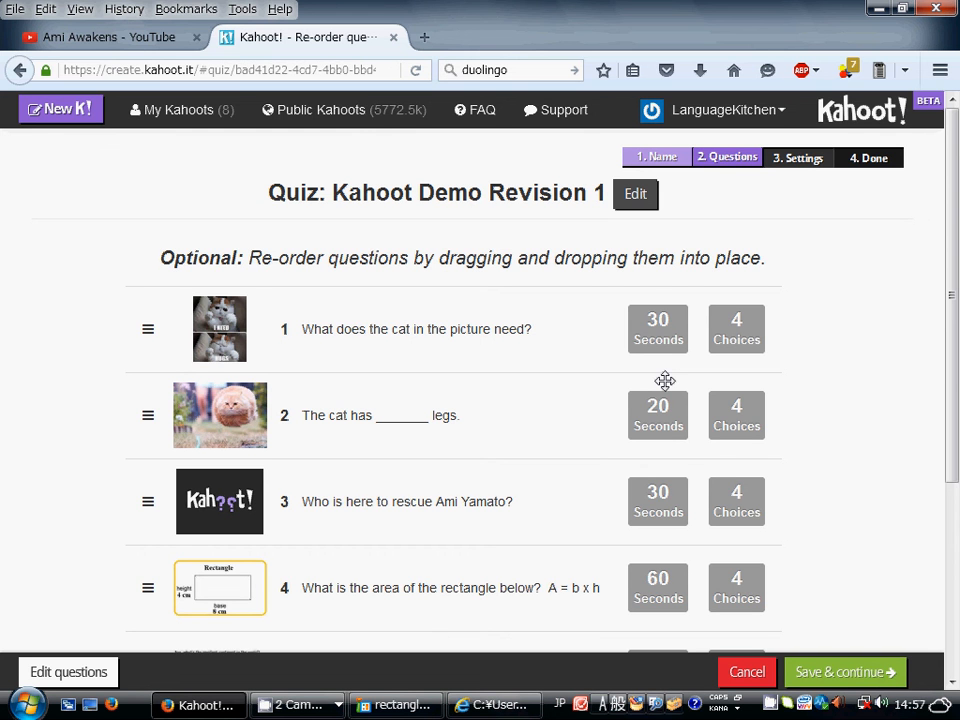
left_click(846, 674)
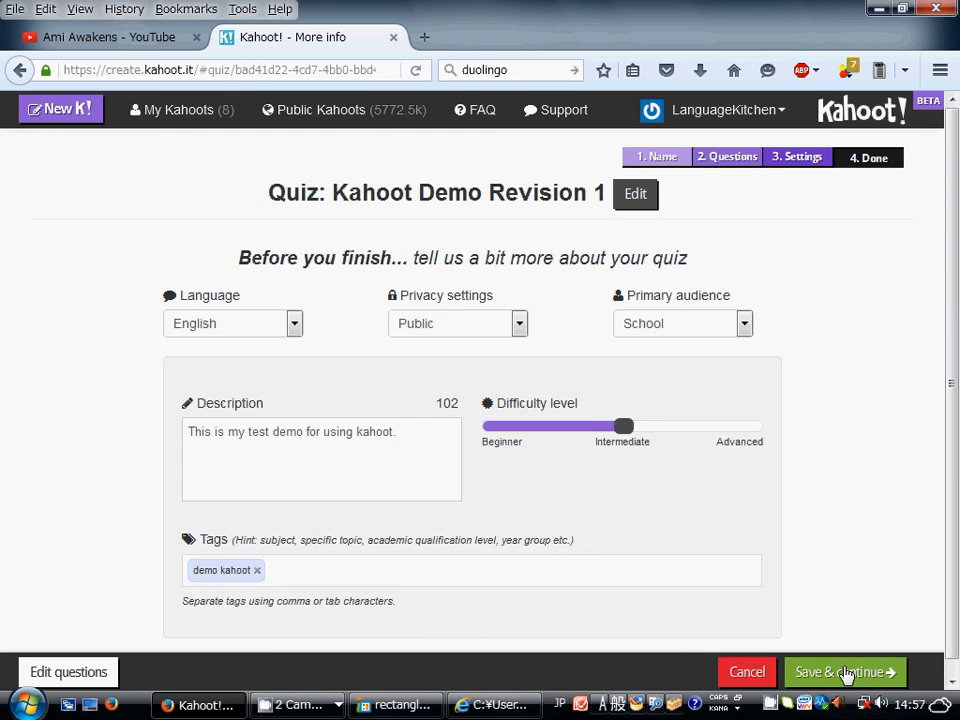
left_click(846, 672)
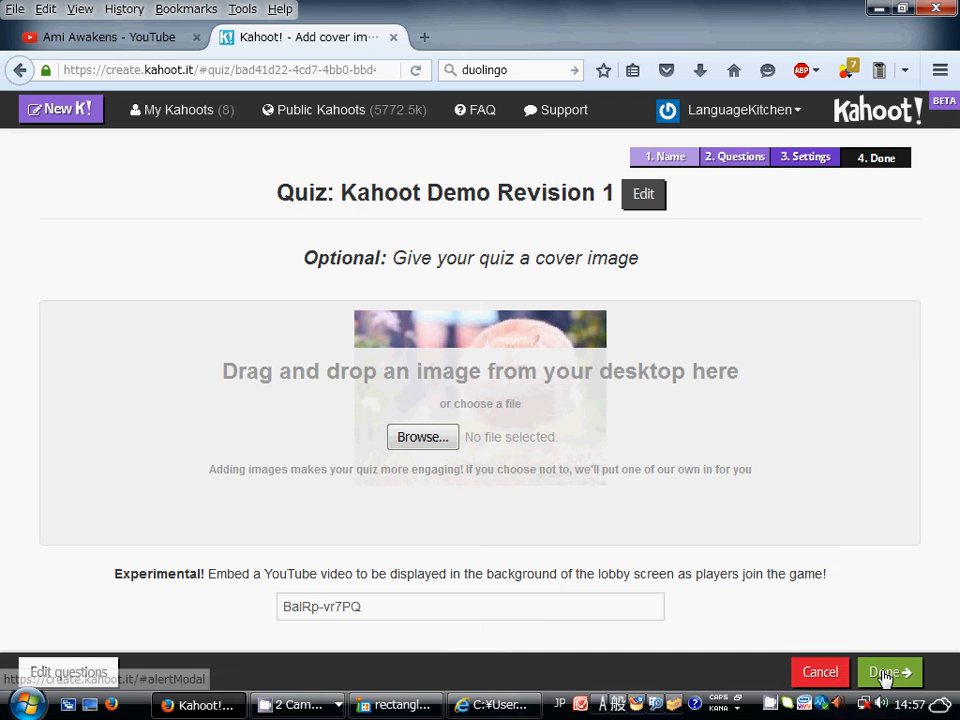
left_click(884, 676)
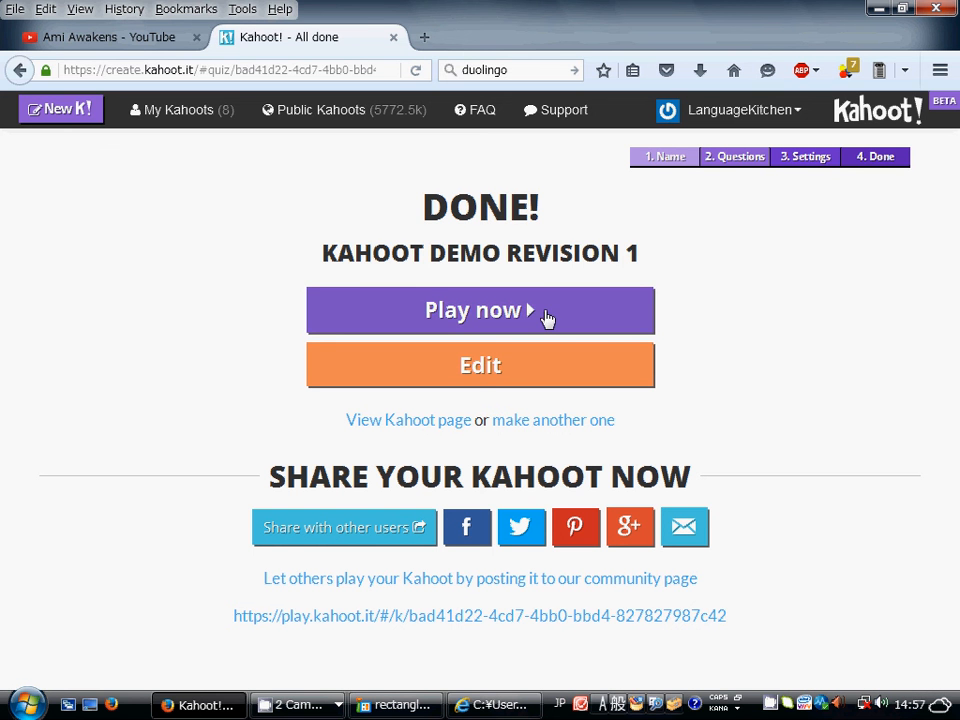
left_click(462, 316)
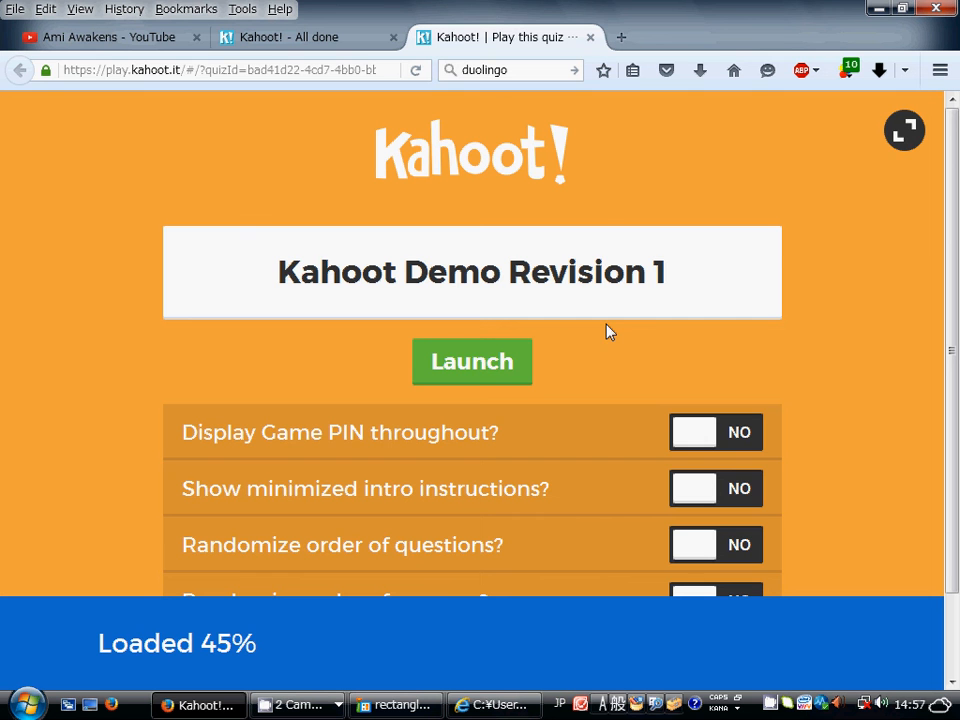
Step: Open the player page kahoot.it in a new browser tab alongside the quiz's play page
left_click(621, 37)
left_click(470, 40)
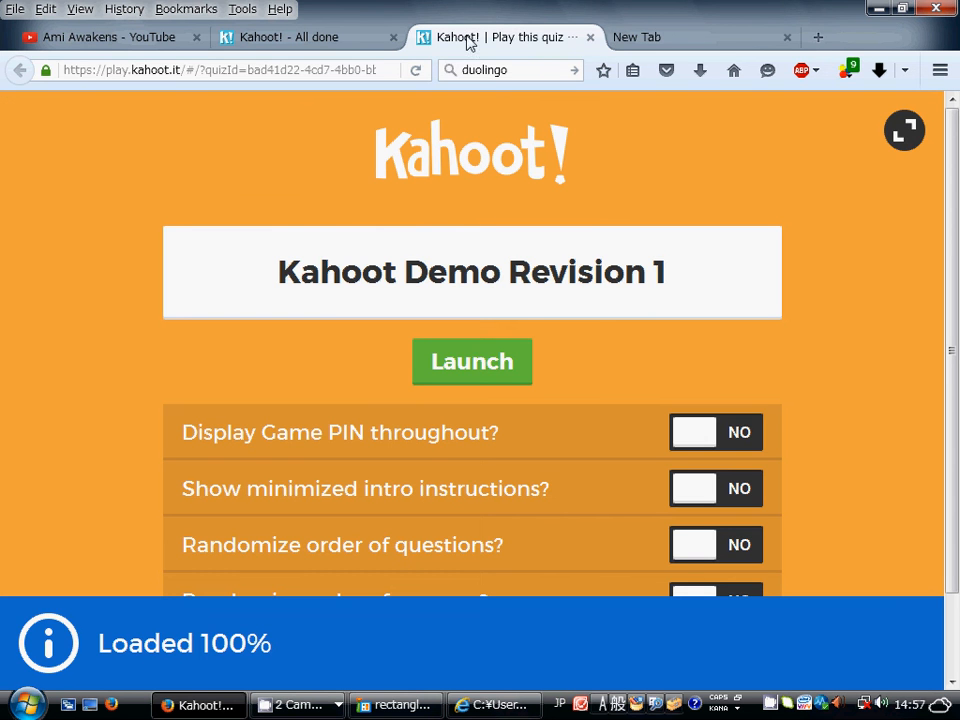
key("ctrl+Tab")
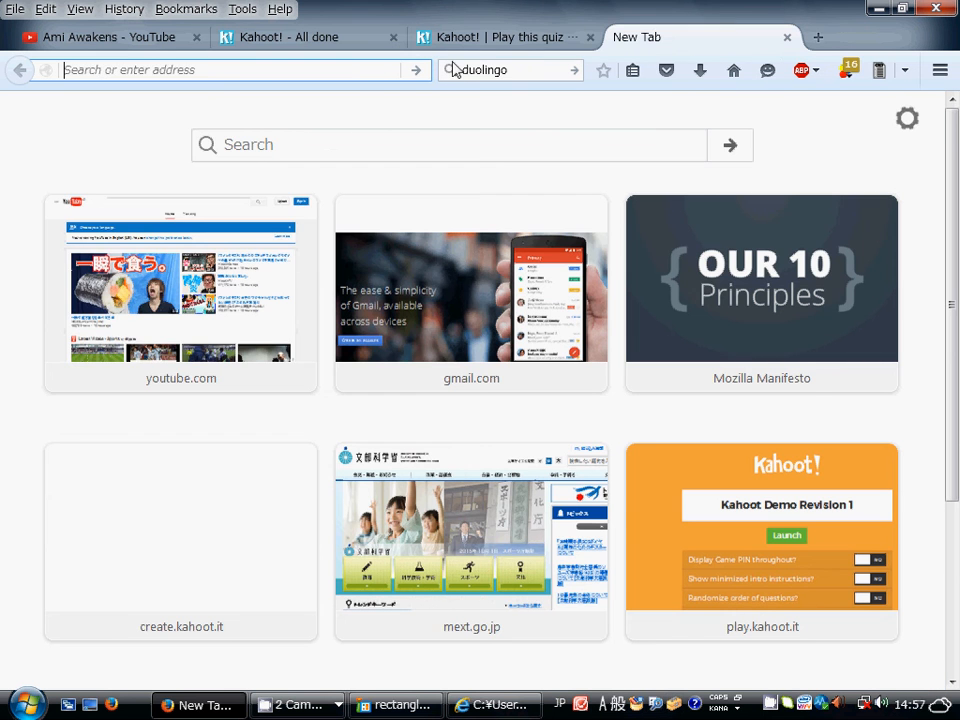
type("kahoo")
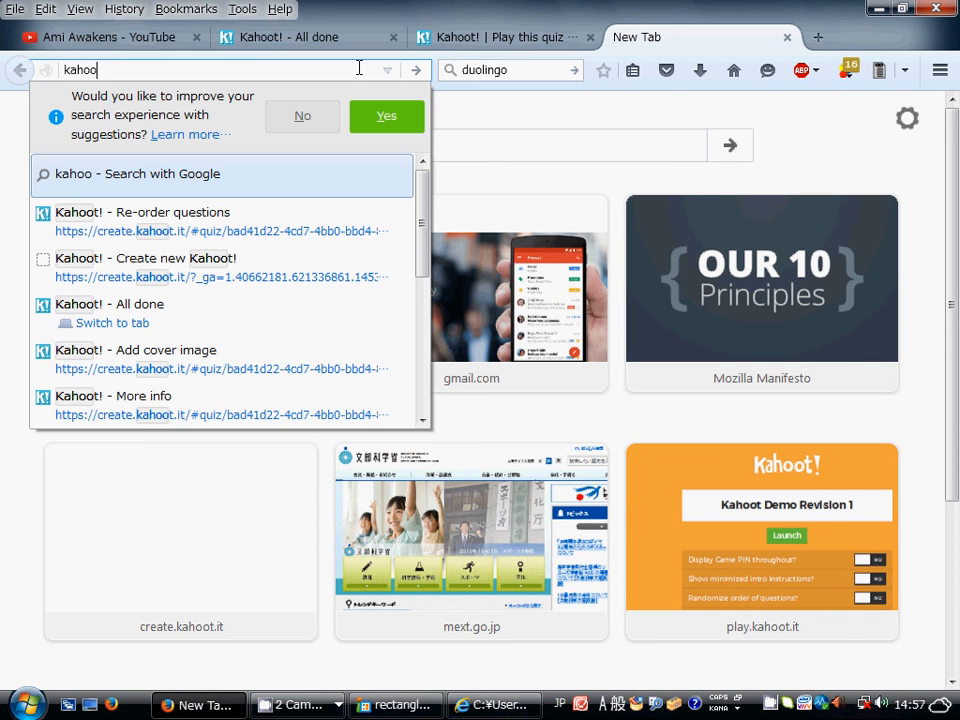
type("t.")
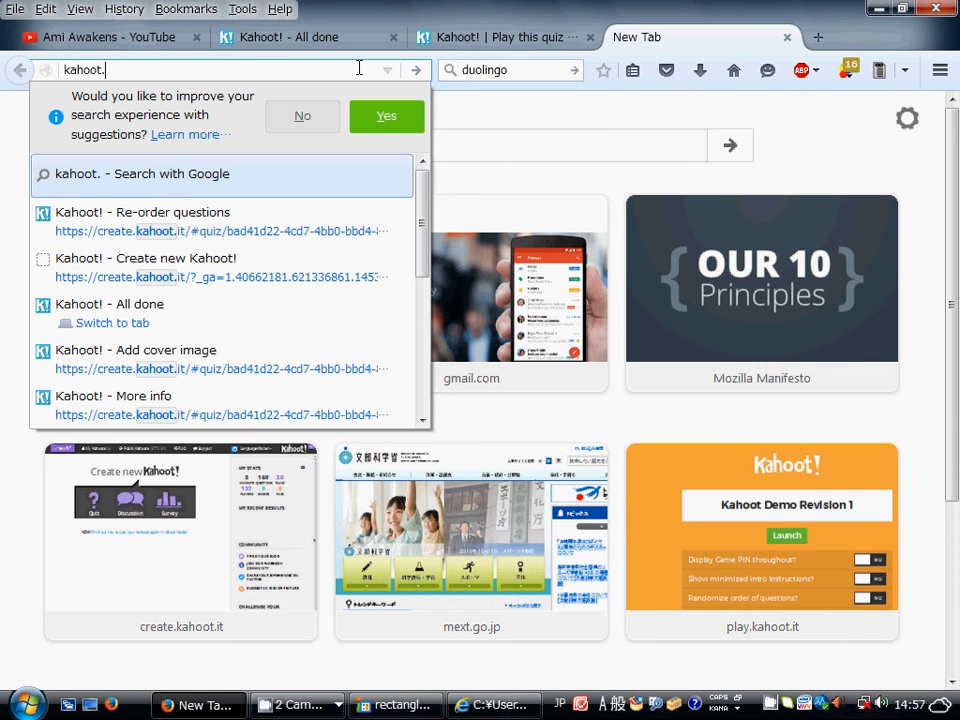
type("it")
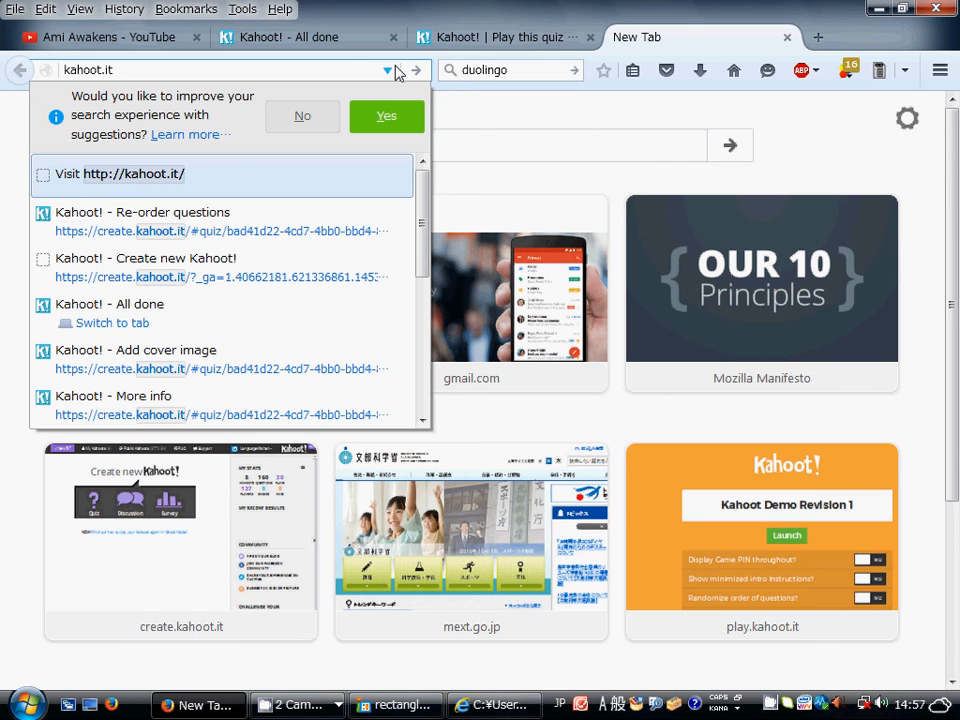
key("Return")
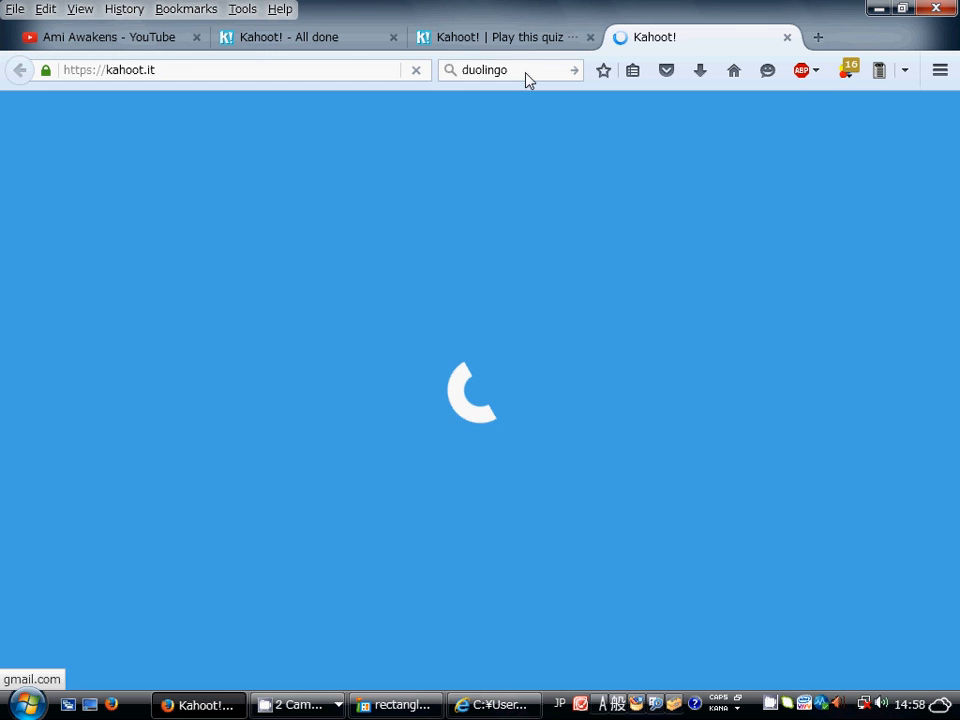
Step: On the quiz's play page, enable displaying the Game PIN throughout and randomizing the order of both questions and answers
left_click(513, 40)
scroll(562, 354, "down", 1)
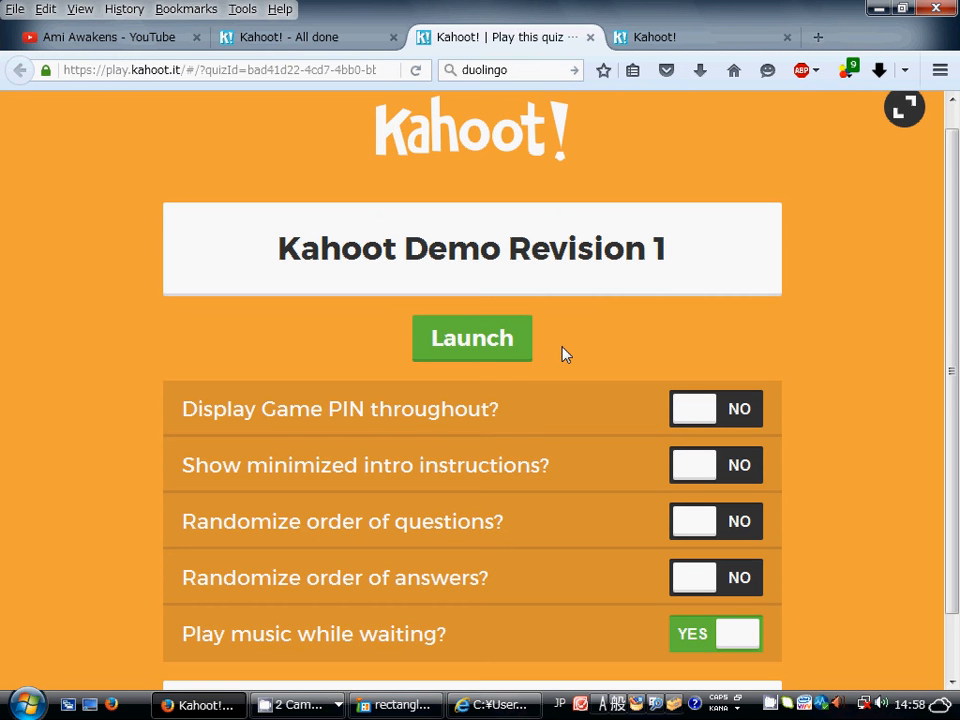
scroll(562, 354, "down", 3)
left_click(698, 345)
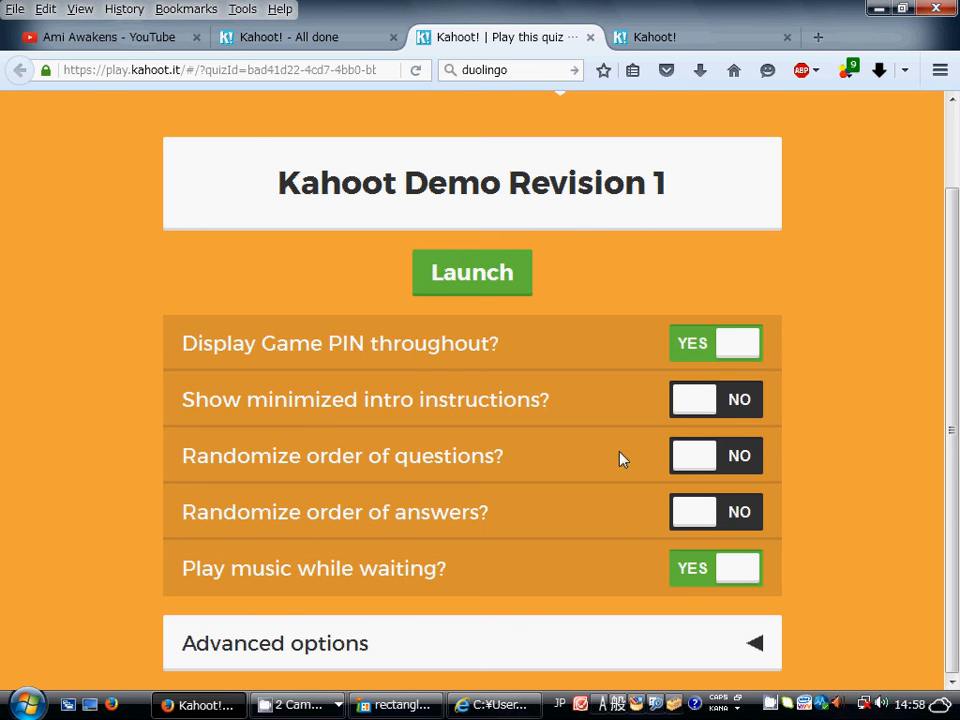
left_click(694, 455)
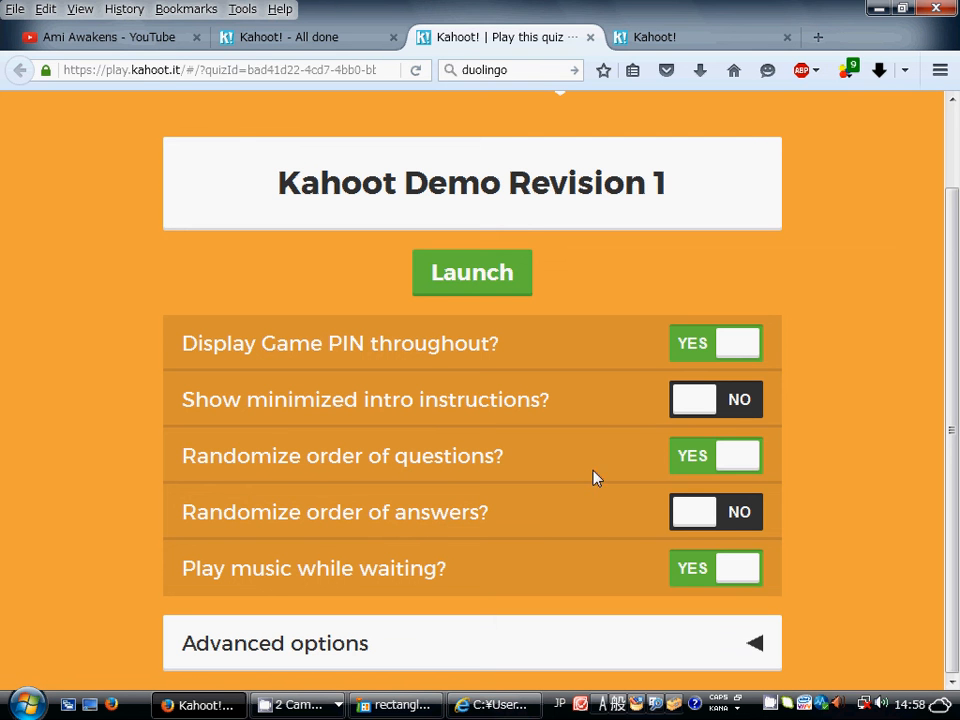
left_click(668, 515)
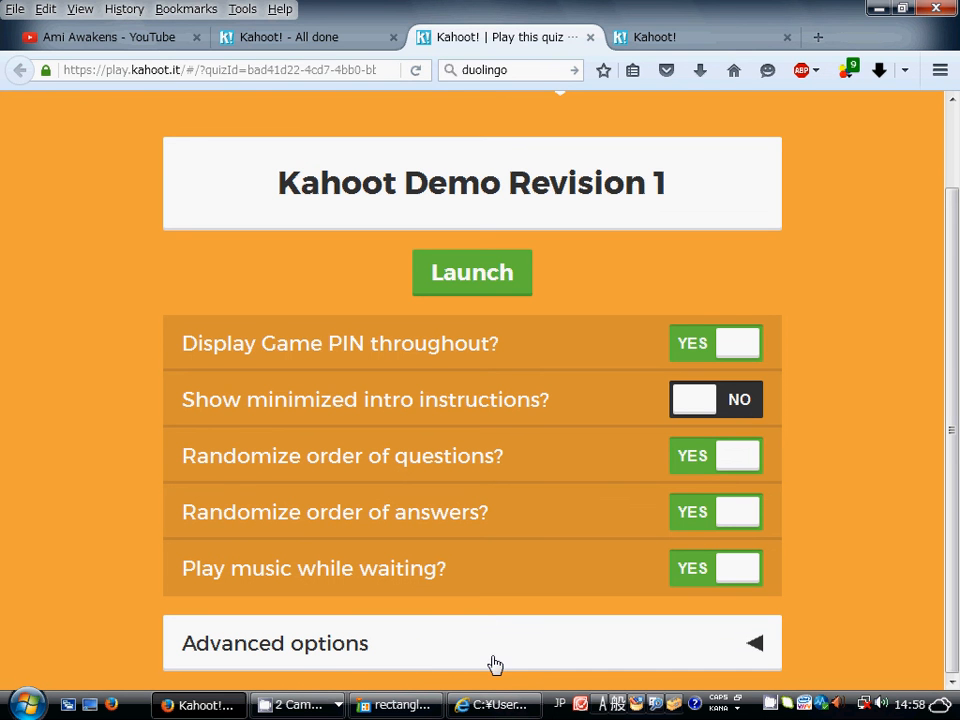
Step: Look over the advanced options for the game, collapse them, and launch the quiz
left_click(352, 644)
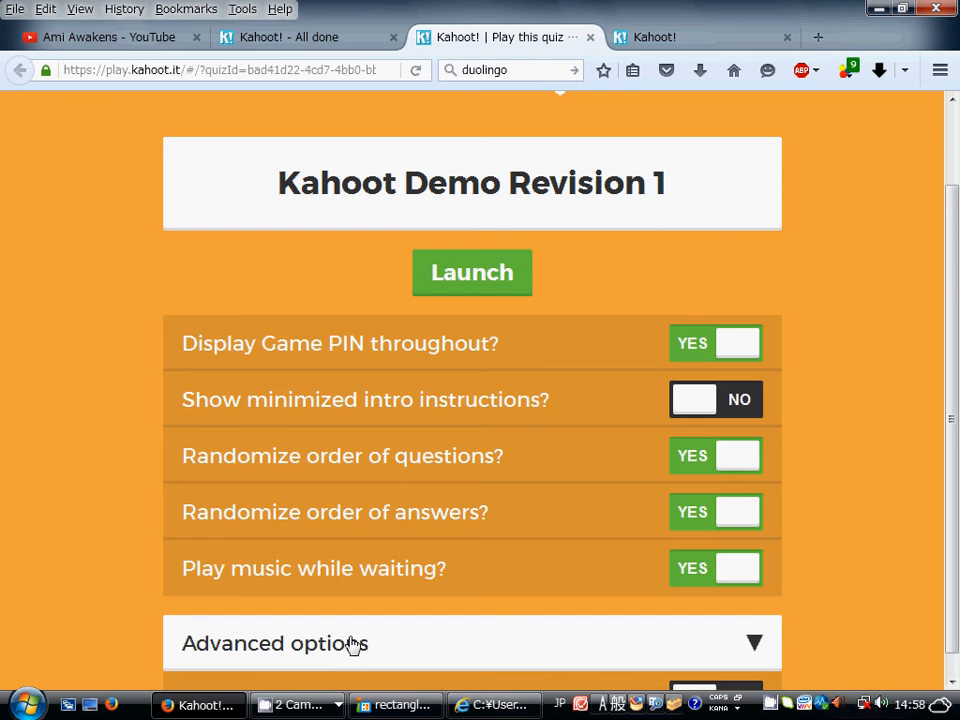
scroll(455, 597, "down", 2)
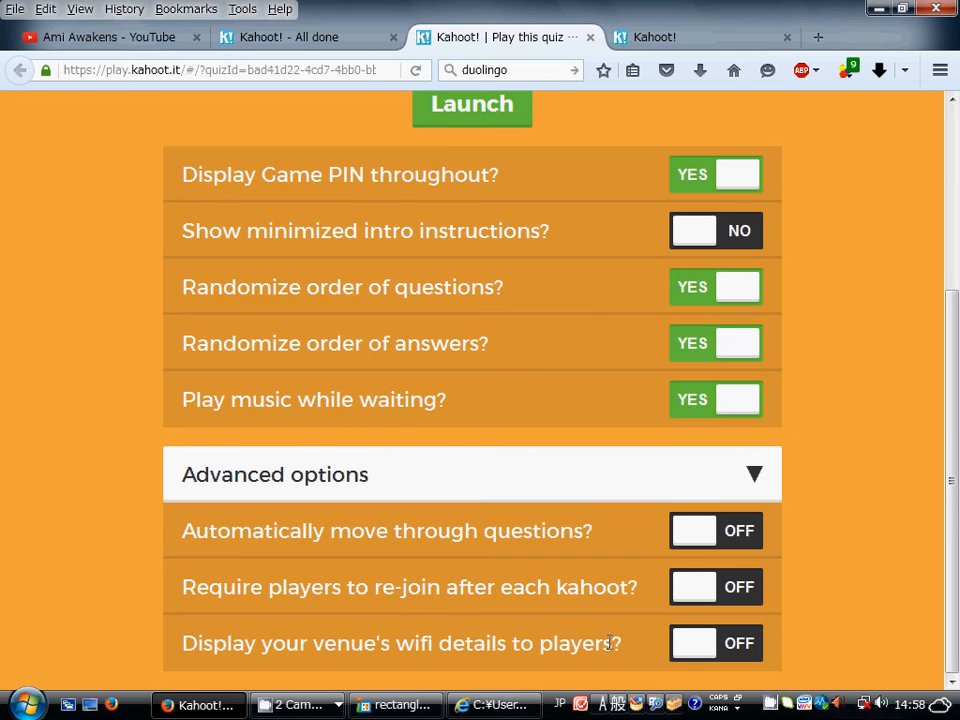
left_click(761, 494)
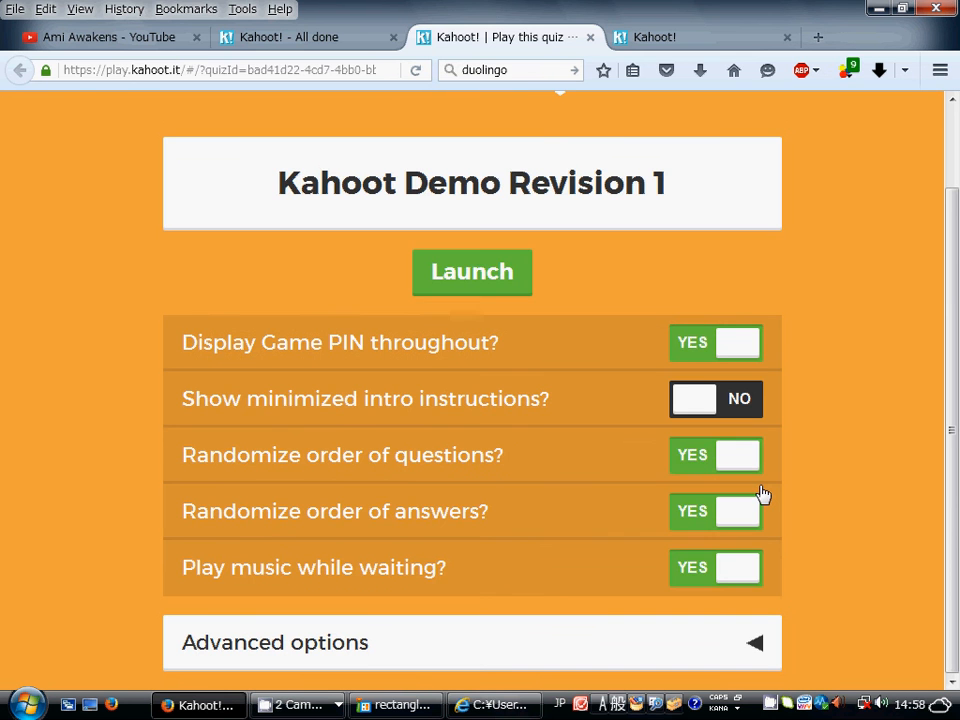
left_click(519, 285)
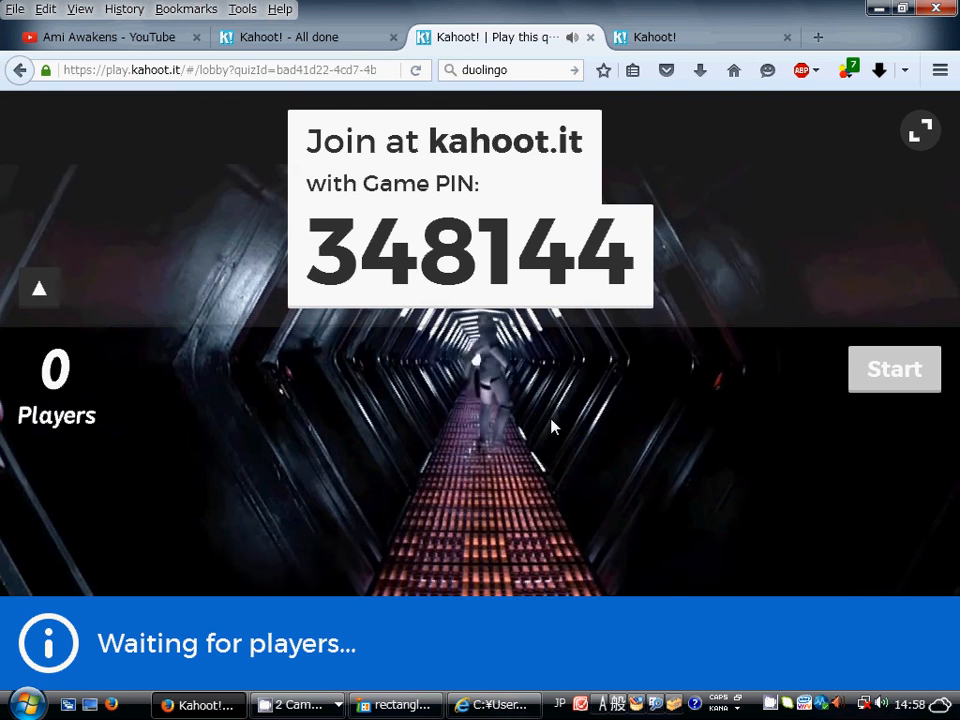
Step: Copy the Game PIN from the lobby and submit it on the kahoot.it player page
double_click(599, 255)
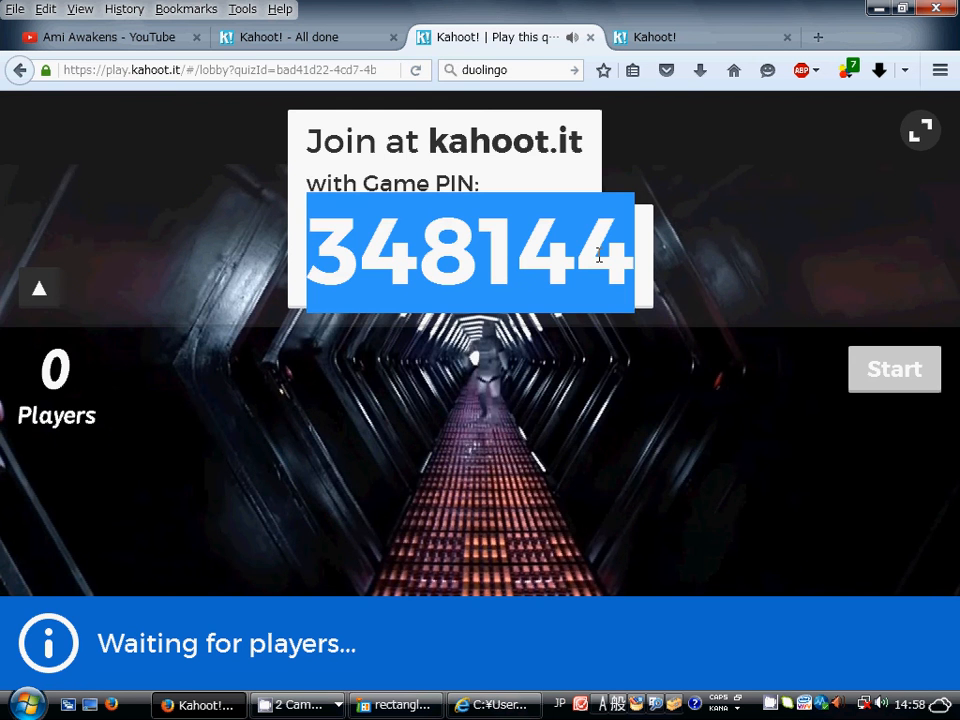
right_click(604, 258)
left_click(646, 270)
left_click(657, 42)
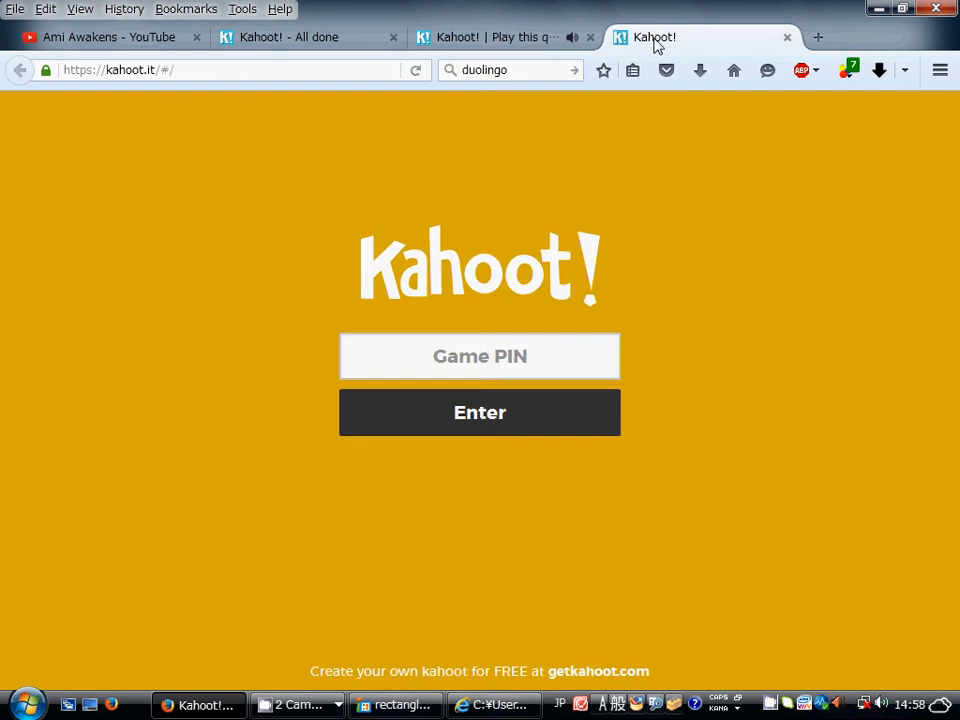
left_click(491, 343)
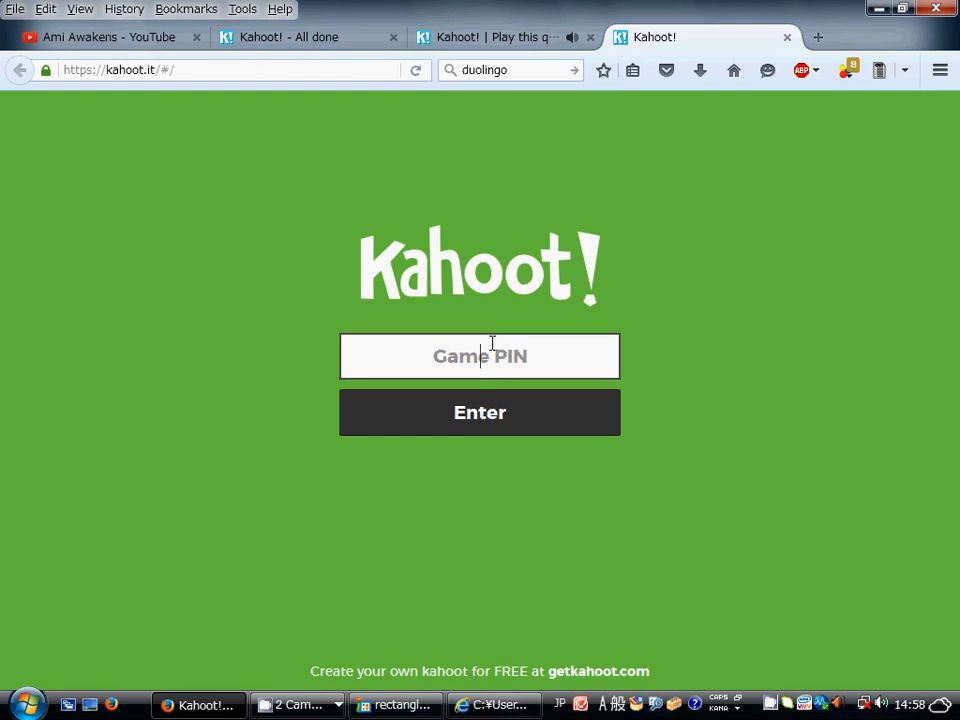
right_click(492, 345)
left_click(541, 426)
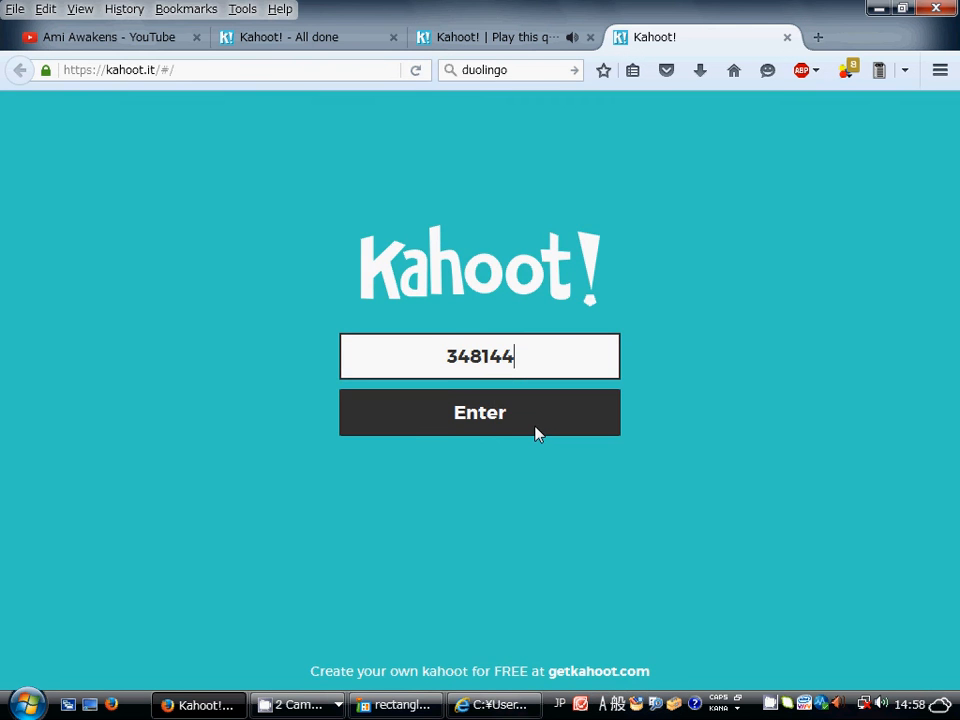
left_click(510, 420)
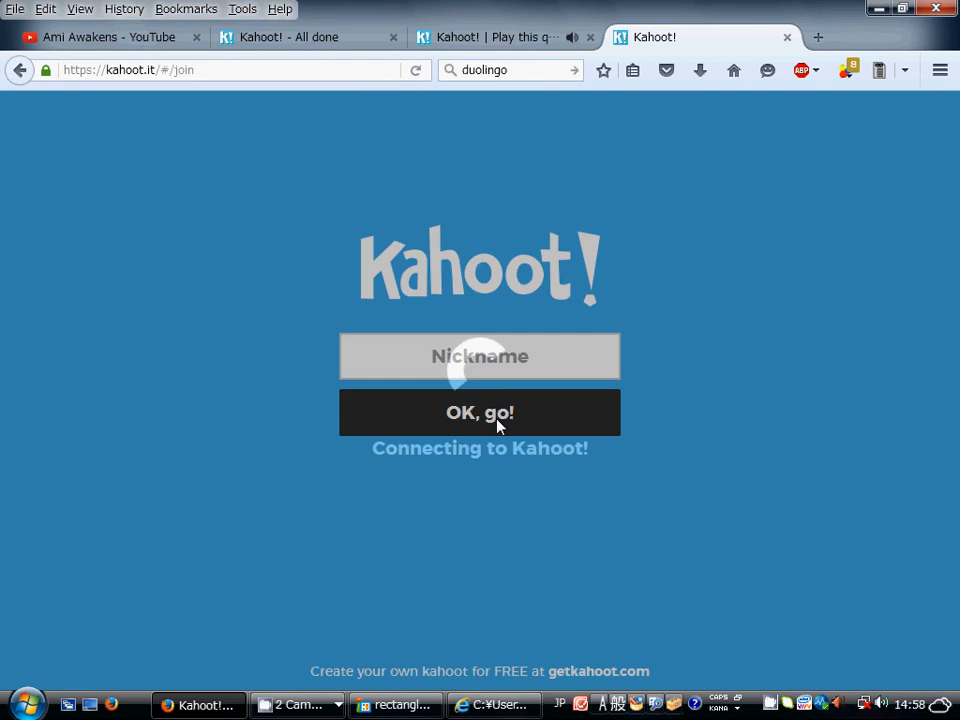
Step: Join the game with the nickname "Bored Student" and start the quiz from the host lobby
type("B")
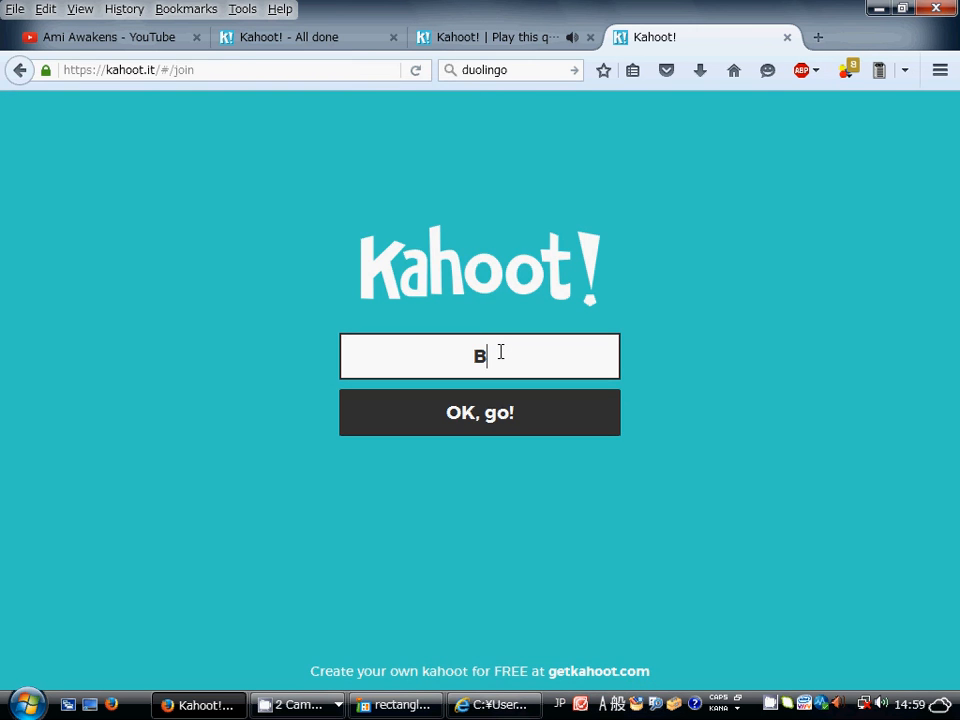
type("ored Stude")
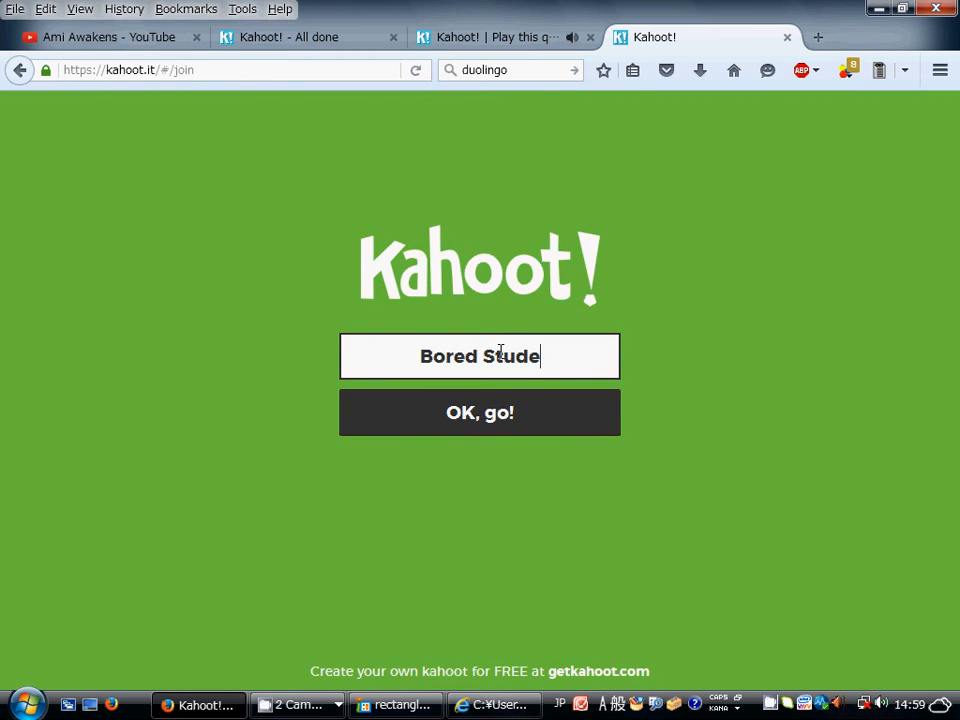
type("nt")
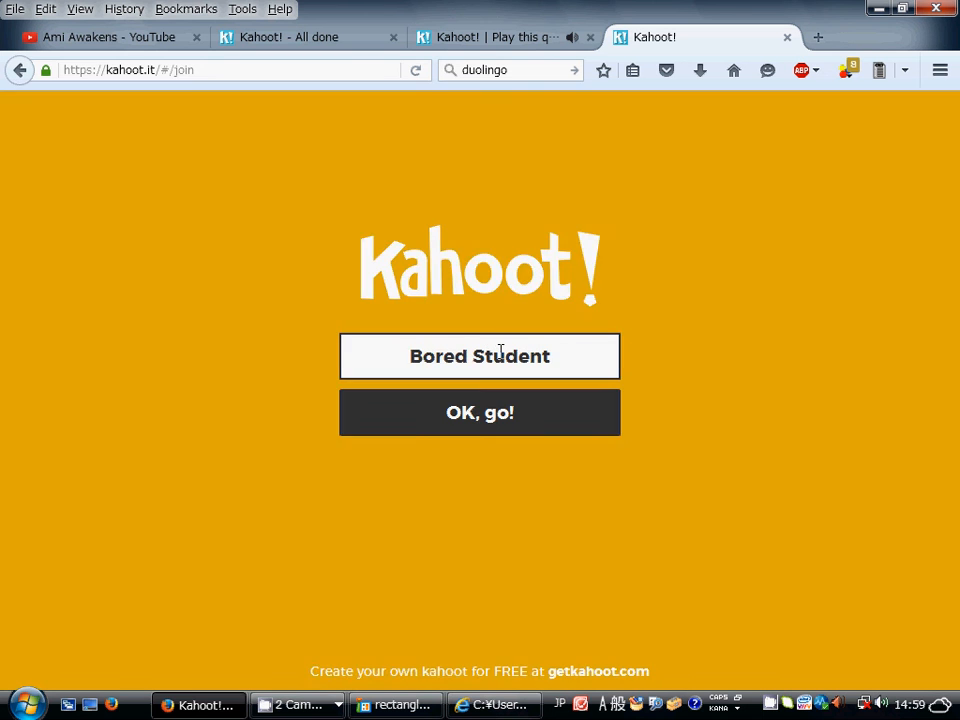
key("Return")
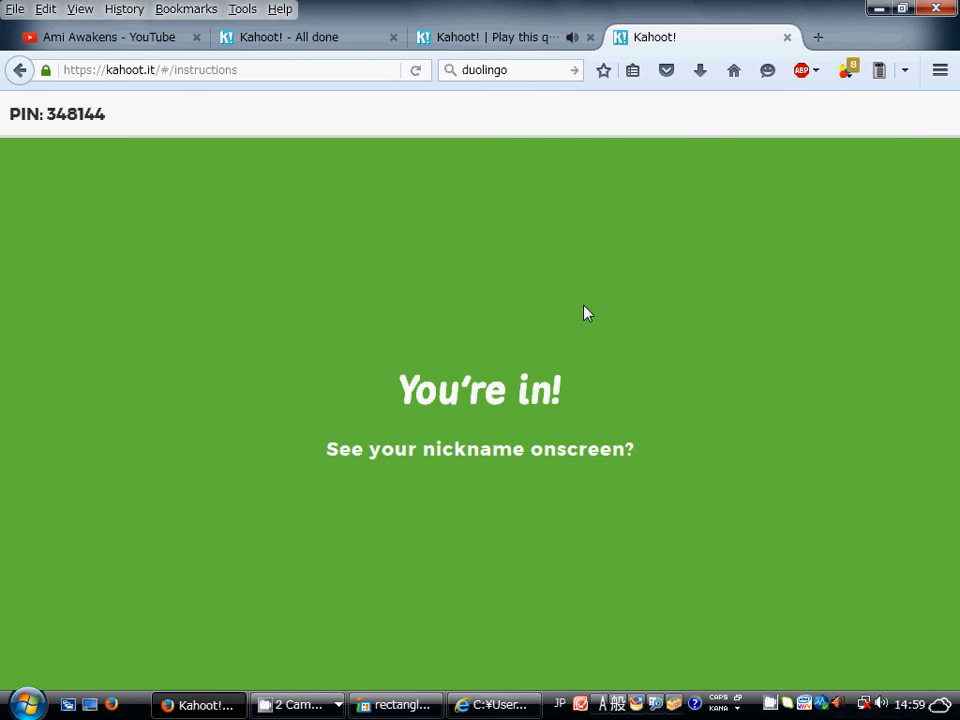
left_click(493, 45)
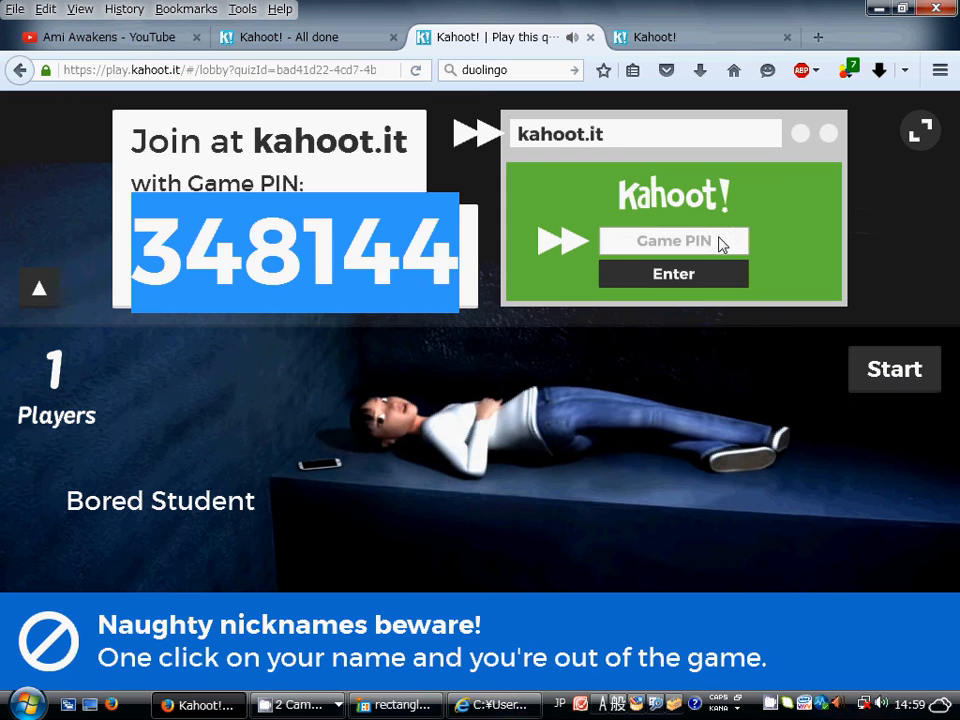
left_click(893, 370)
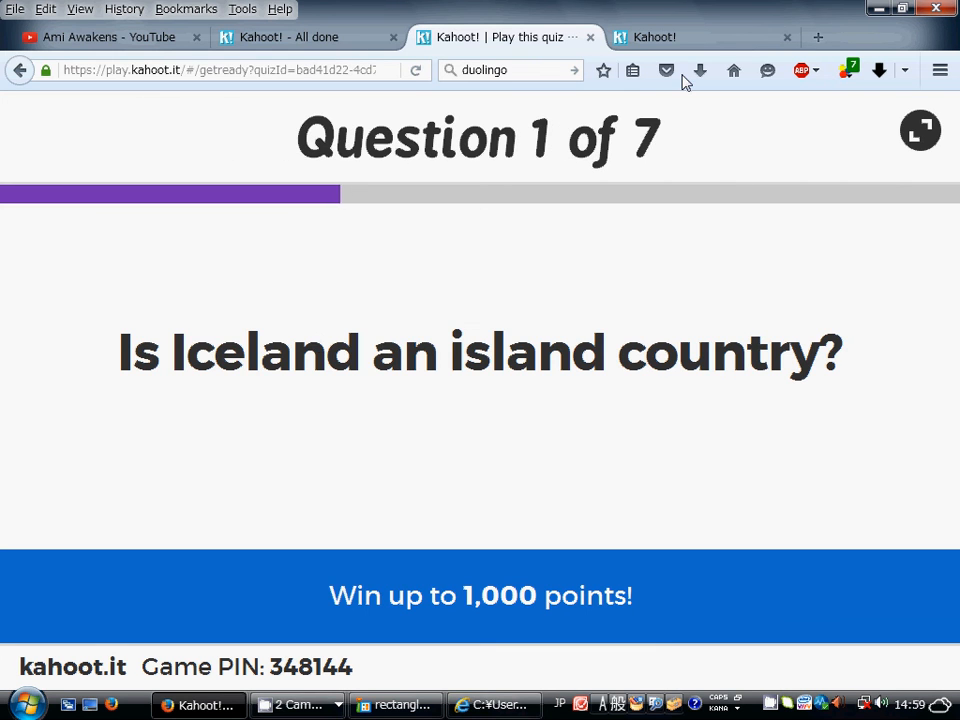
Step: Answer "Is Iceland an island country?" as the player with "Yes, it is." and advance the host screen to the scoreboard
left_click(686, 40)
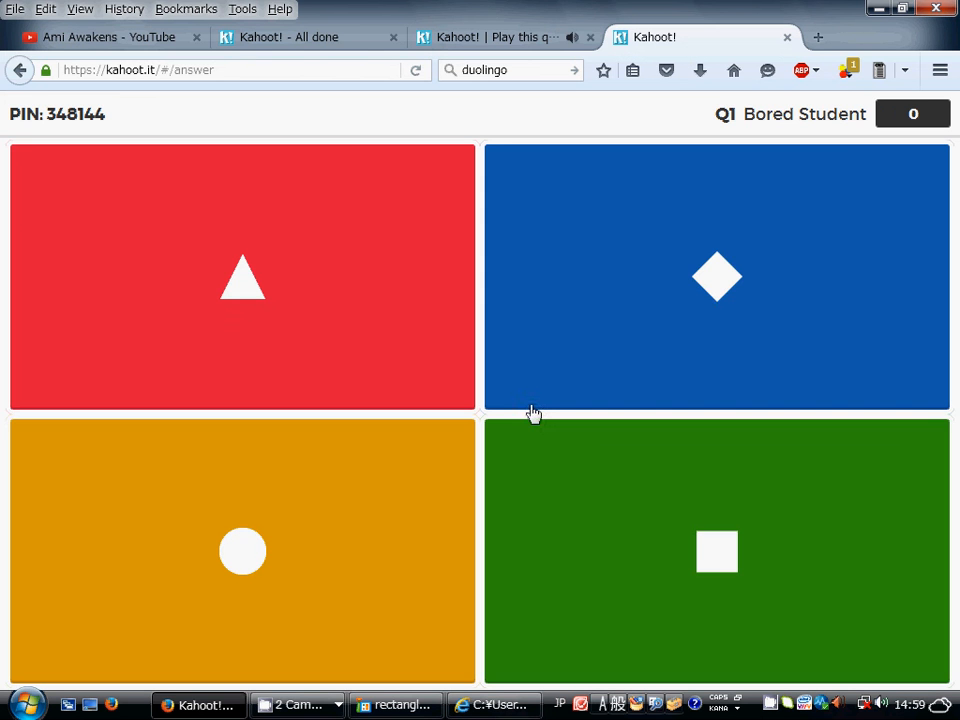
left_click(491, 40)
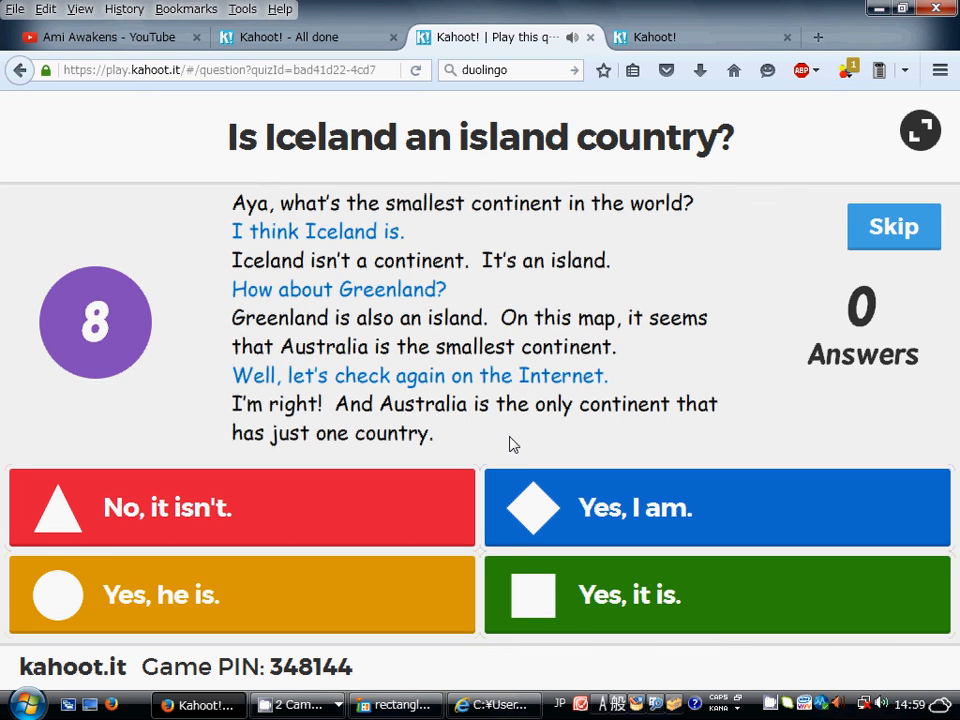
left_click(676, 38)
left_click(721, 492)
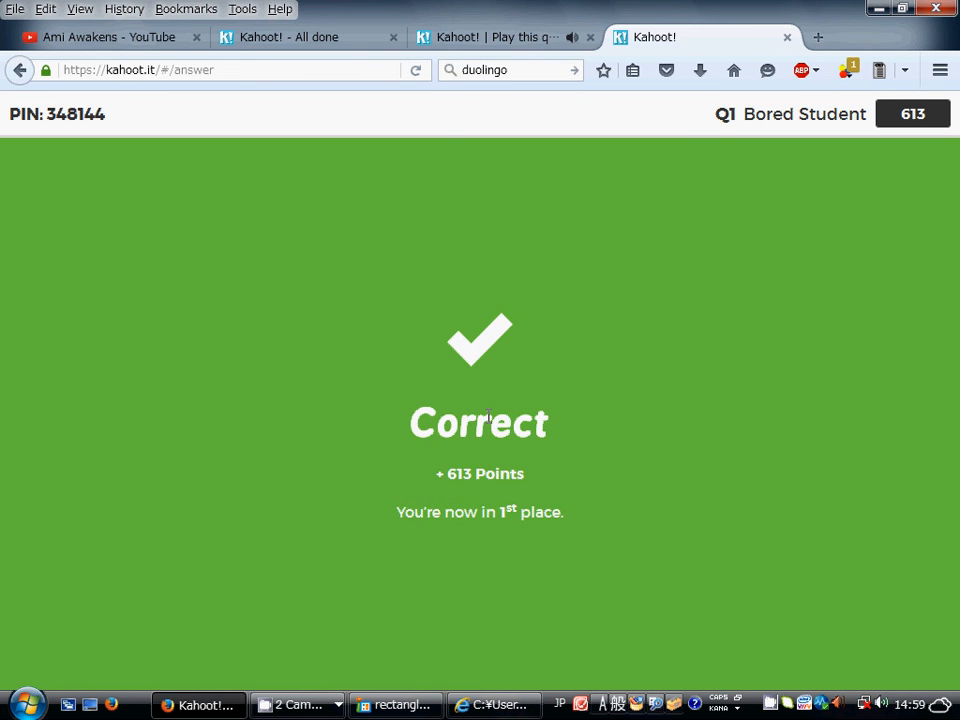
key("ctrl+Page_Up")
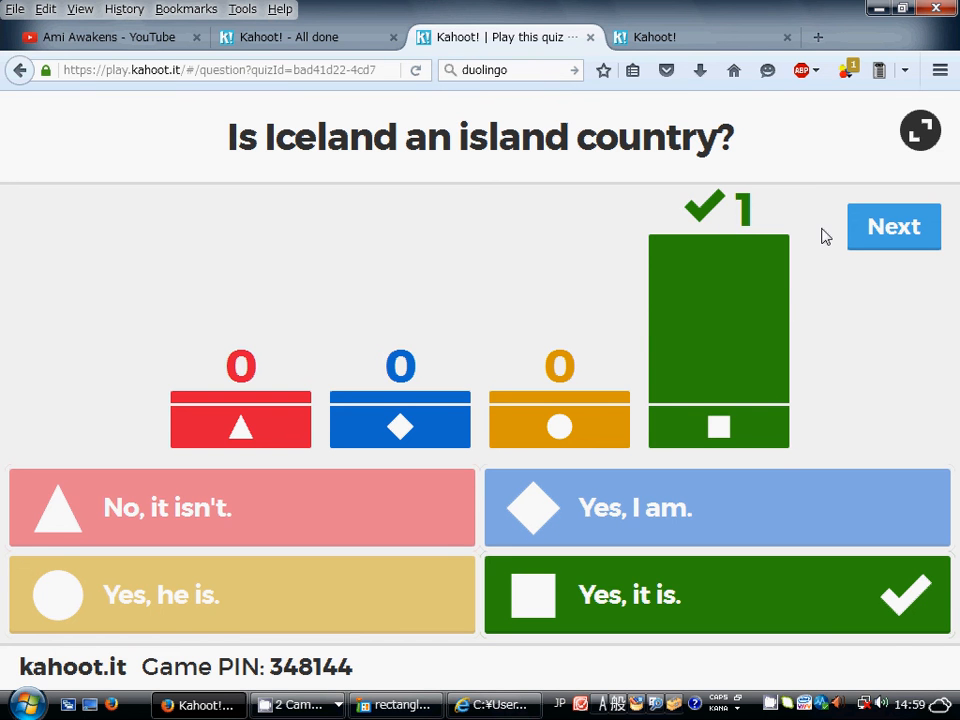
left_click(879, 234)
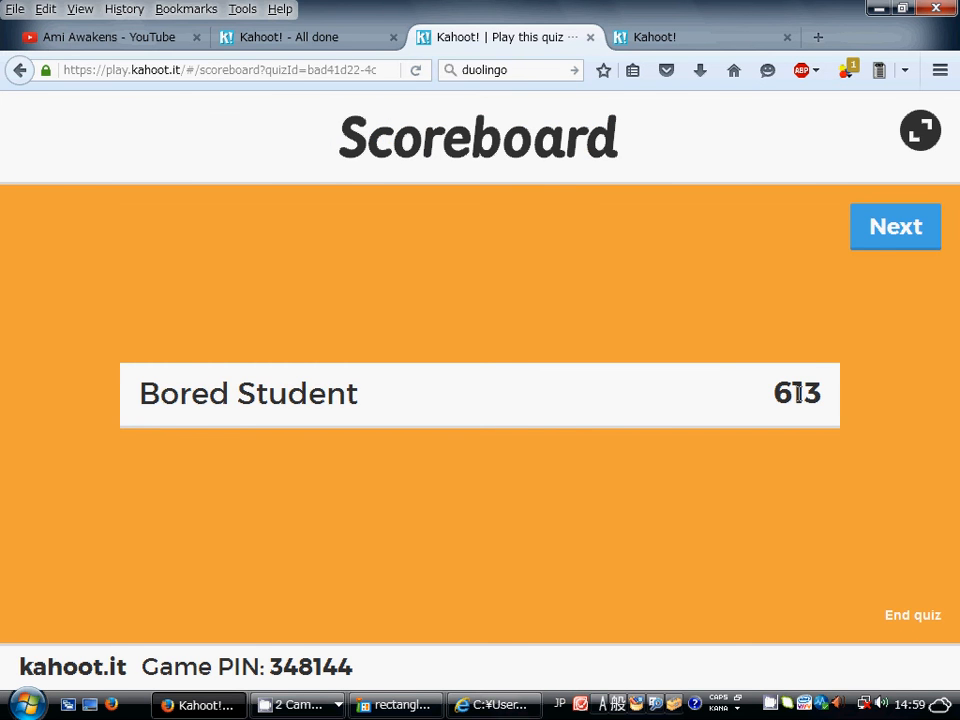
Step: Bring up "What is height of the rectangle?", answer it as the player, and advance the host screen to the scoreboard
left_click(880, 238)
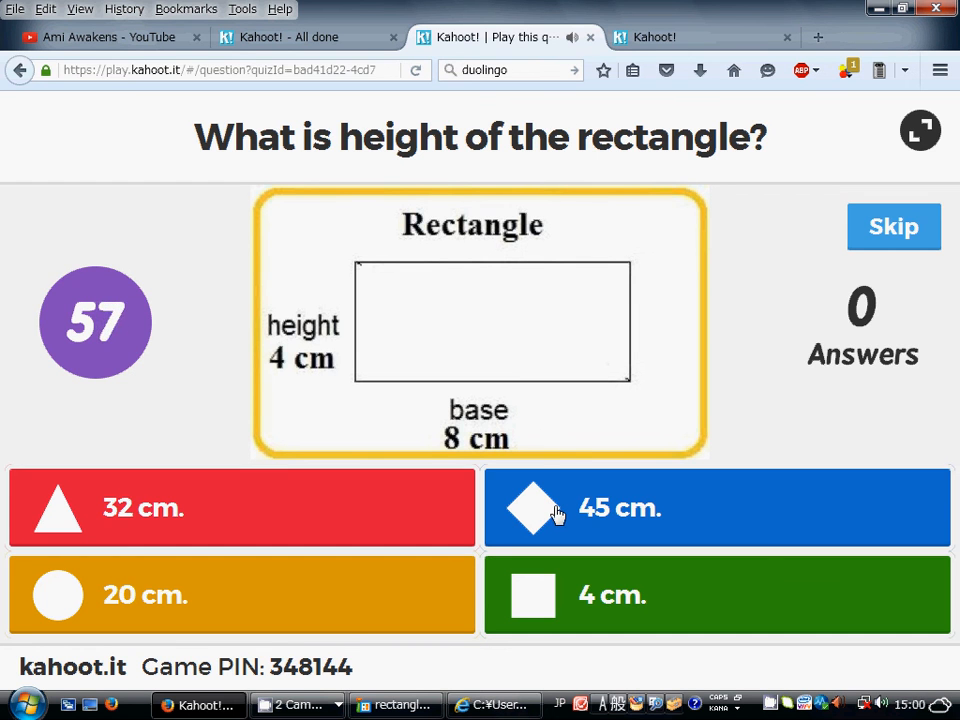
left_click(700, 38)
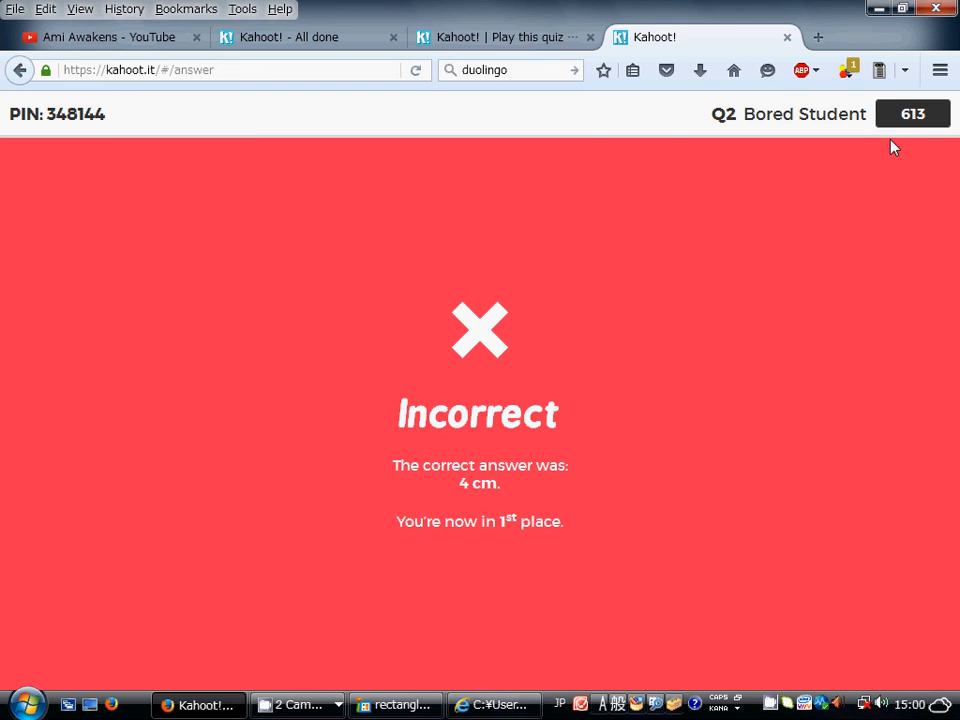
key("ctrl+Page_Up")
left_click(875, 230)
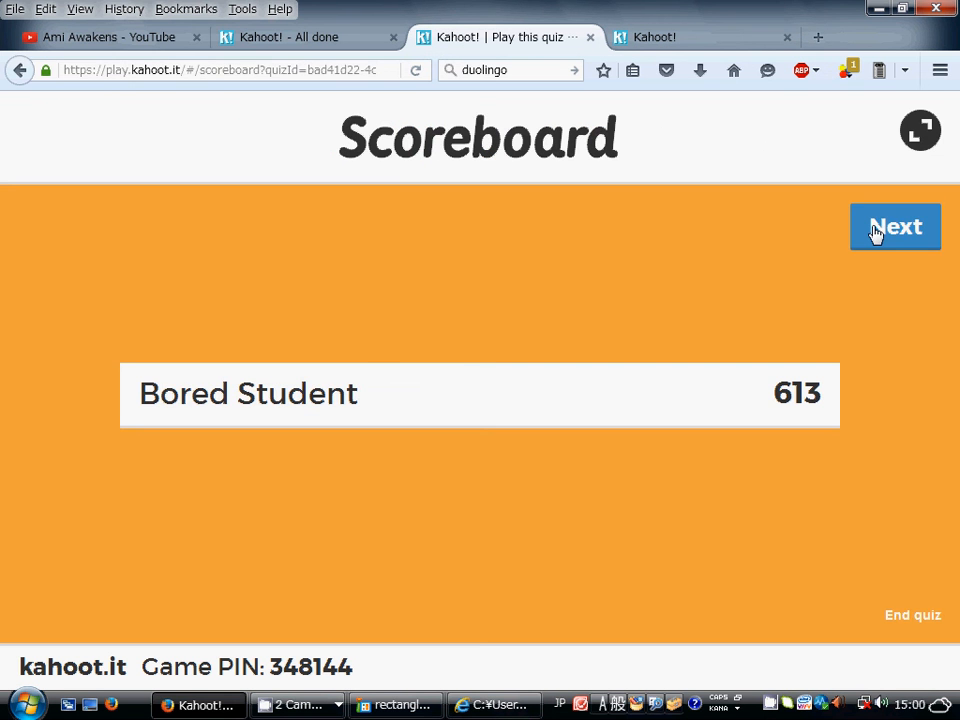
Step: Bring up "What does the cat in the picture need?", answer "Hugs." as the player, and advance the host to the scoreboard
left_click(875, 230)
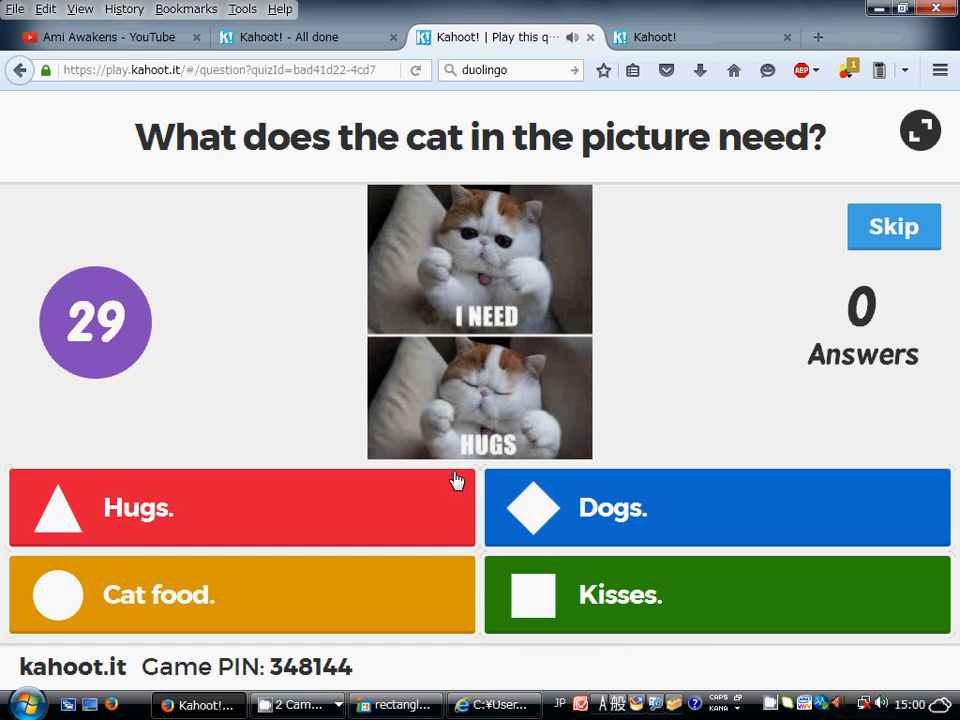
key("ctrl+Tab")
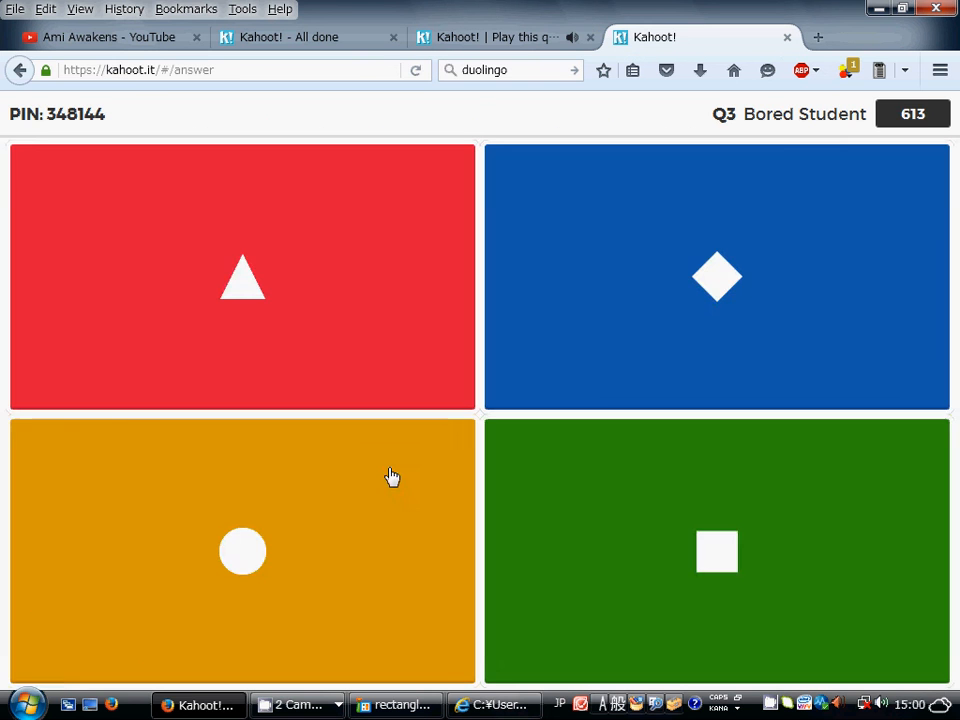
left_click(392, 477)
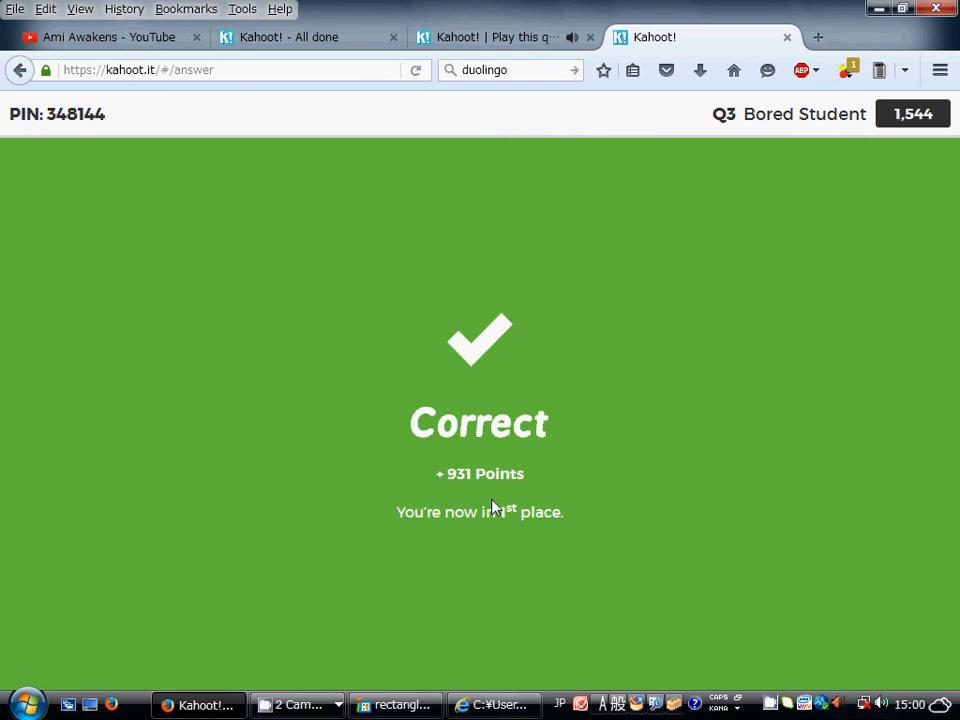
left_click(535, 48)
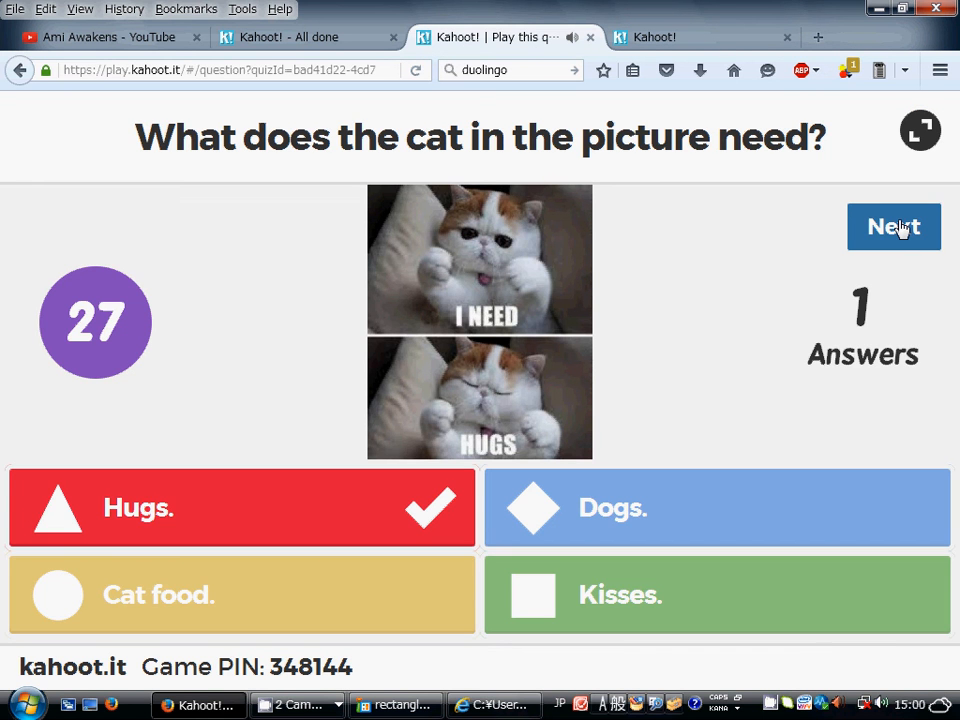
left_click(901, 229)
Step: Bring up "The cat has ____ legs.", answer "one" as the player, and advance the host screen to the scoreboard
left_click(899, 228)
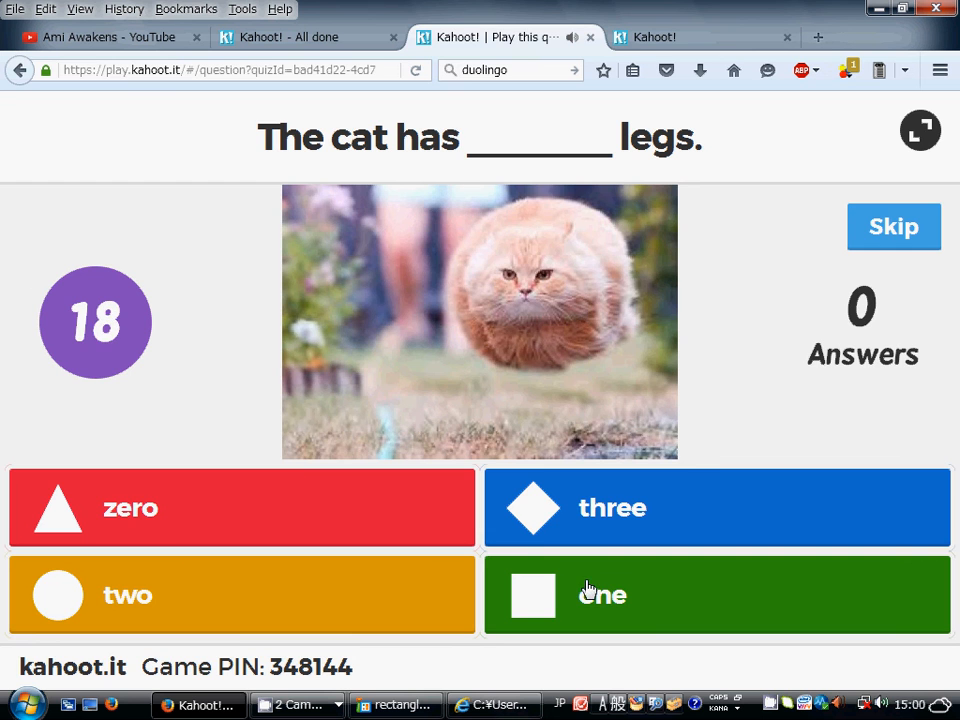
left_click(655, 42)
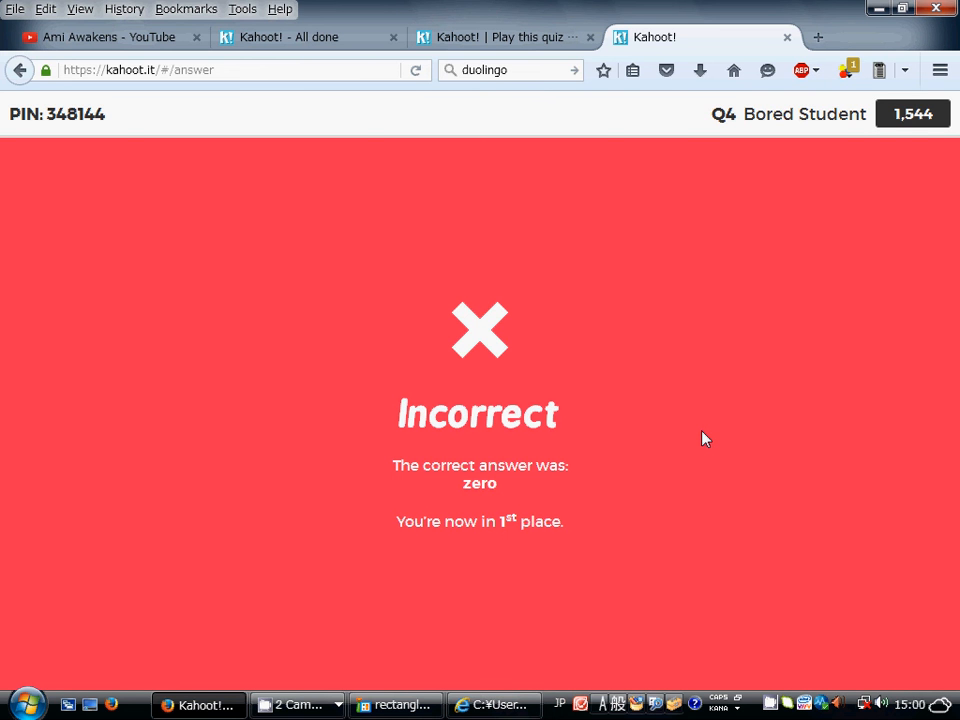
left_click(519, 40)
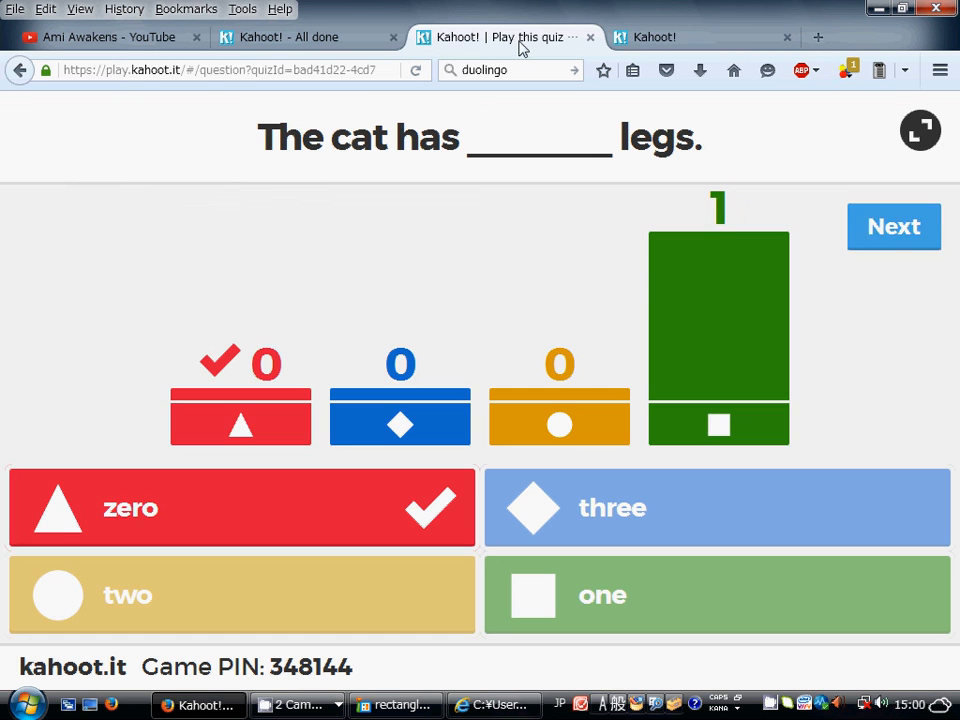
left_click(878, 231)
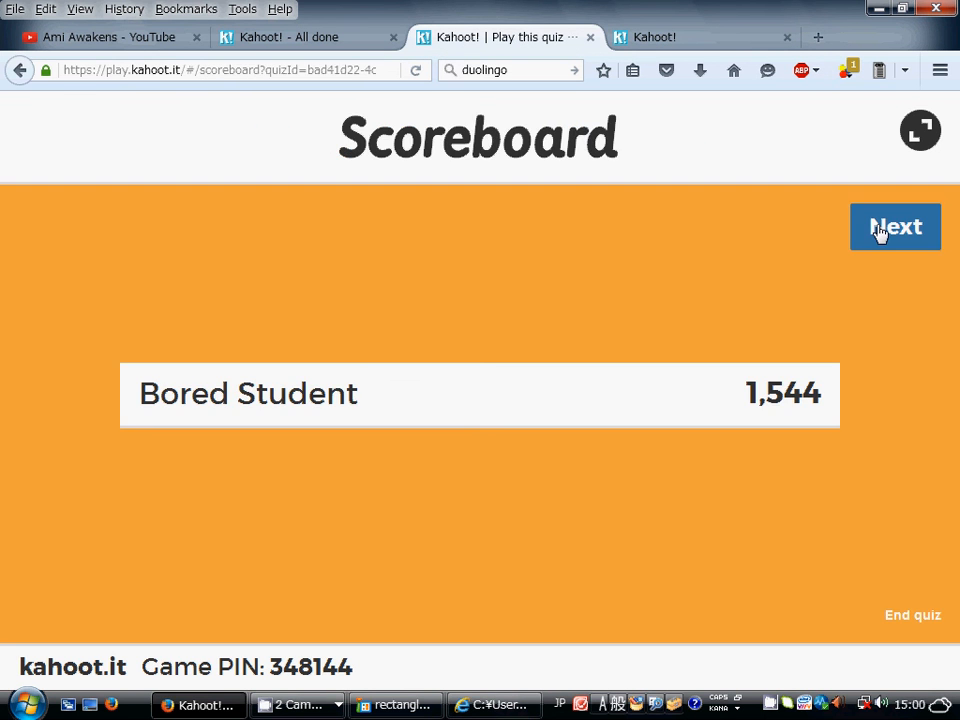
Step: Bring up the rectangle area question, answer "32 cm²." as the player, and return to the host's answer chart
left_click(878, 231)
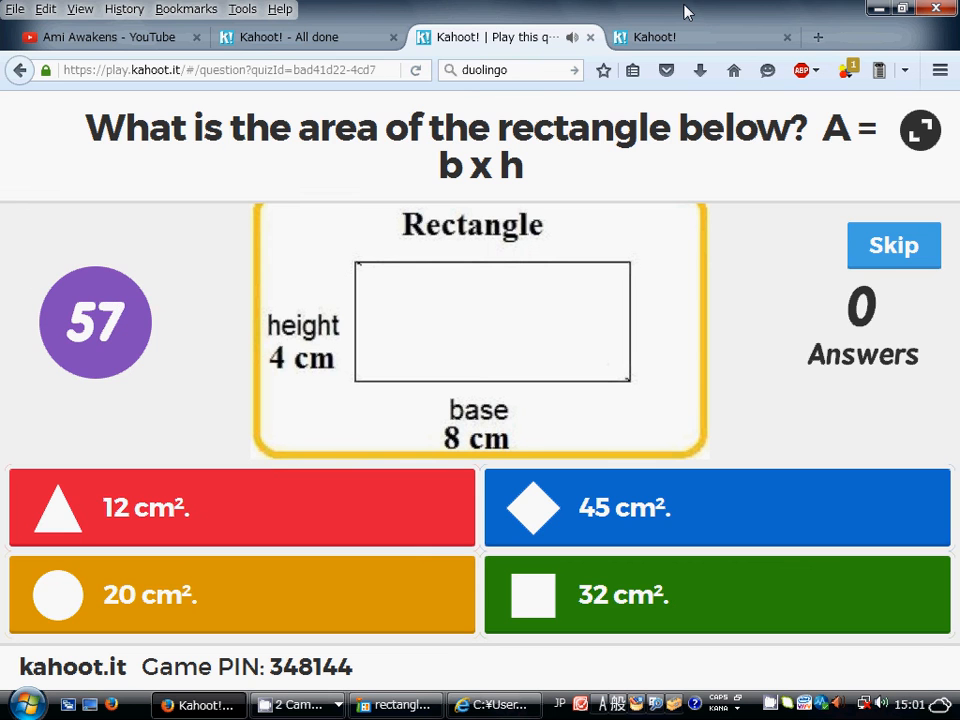
left_click(668, 37)
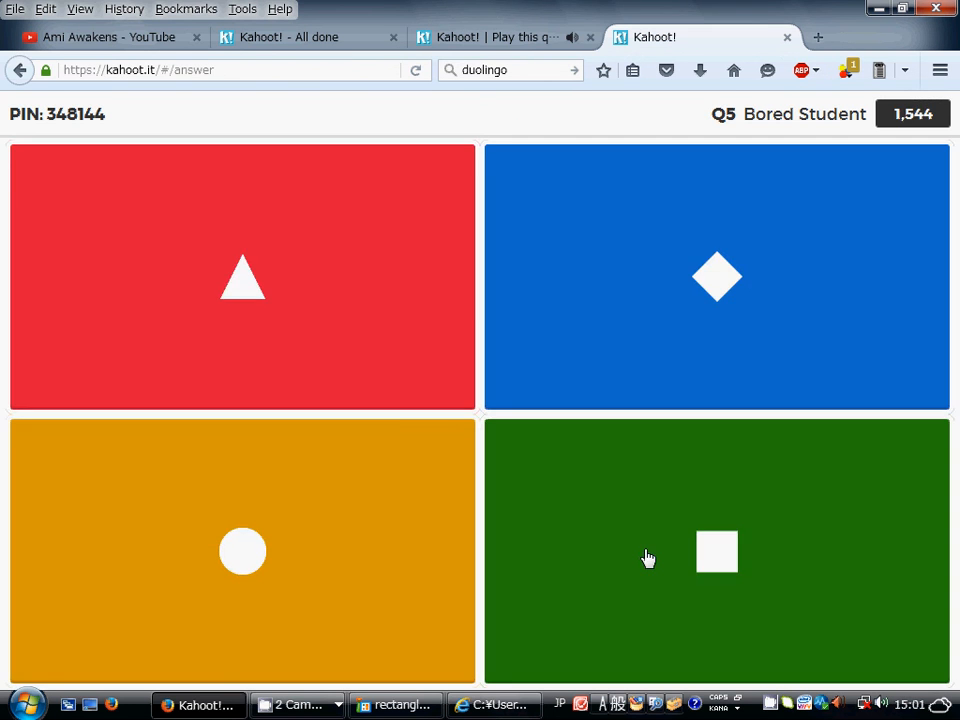
left_click(648, 558)
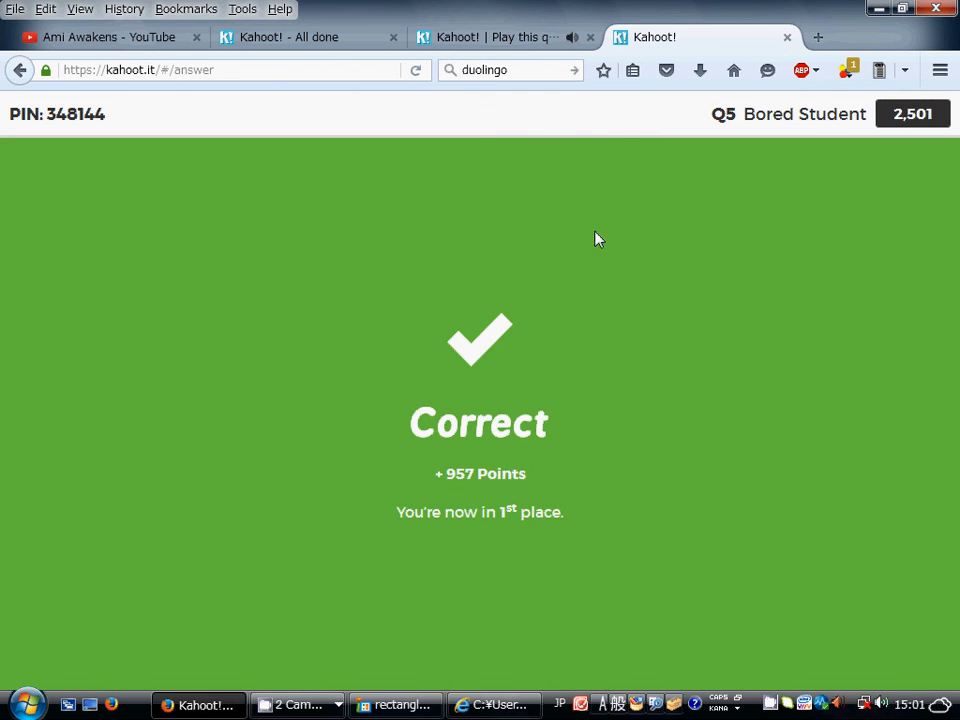
left_click(521, 47)
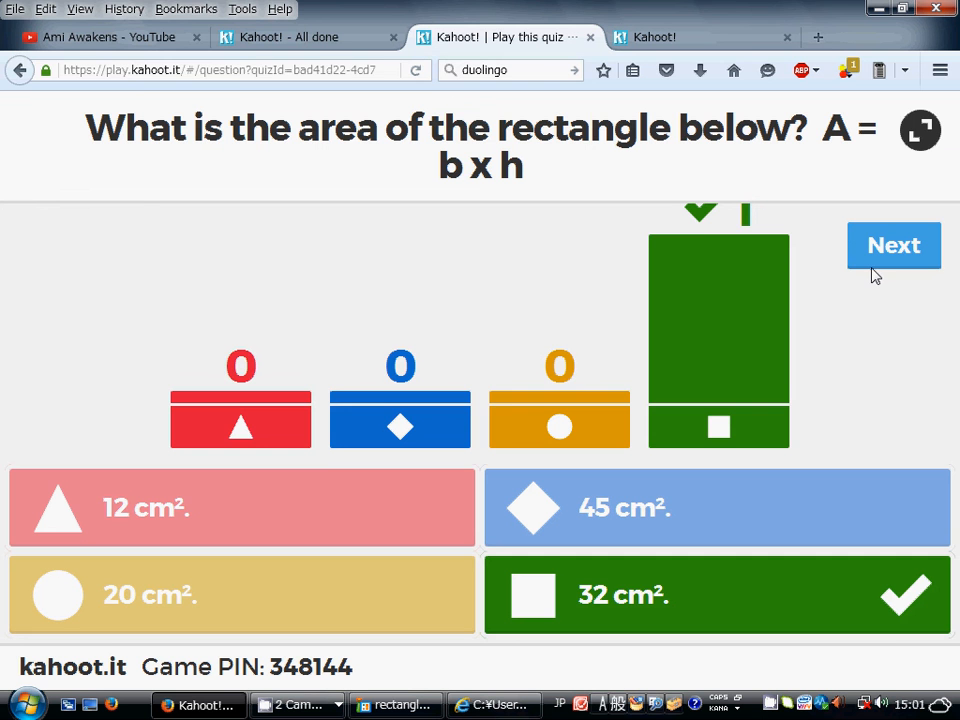
Step: Show the host's answer chart in full screen, restore the normal view, and advance to the scoreboard
left_click(920, 133)
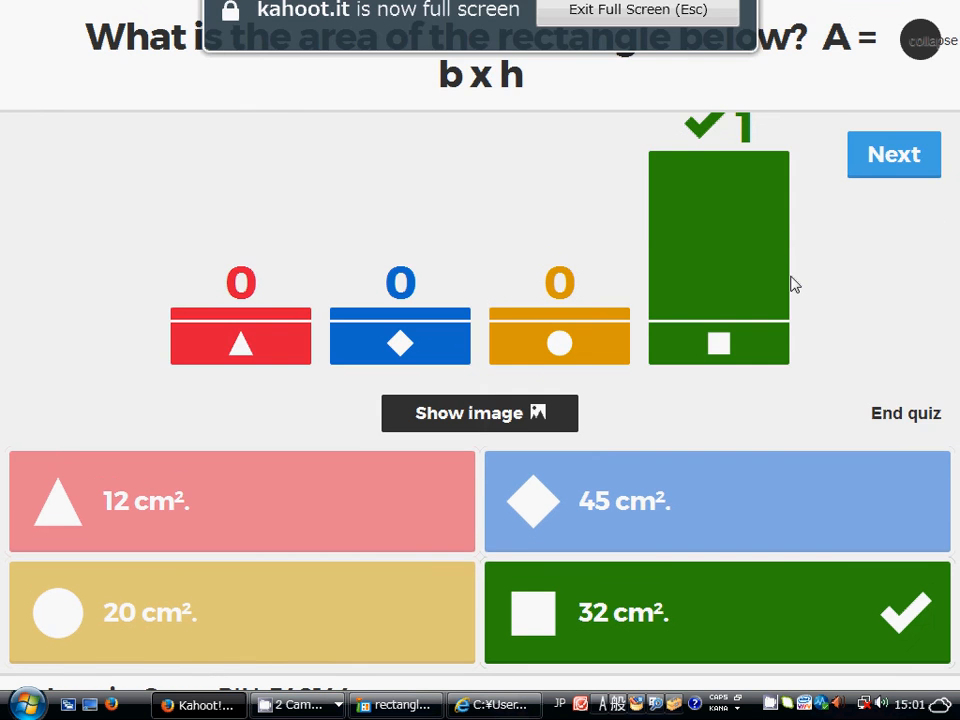
left_click(915, 45)
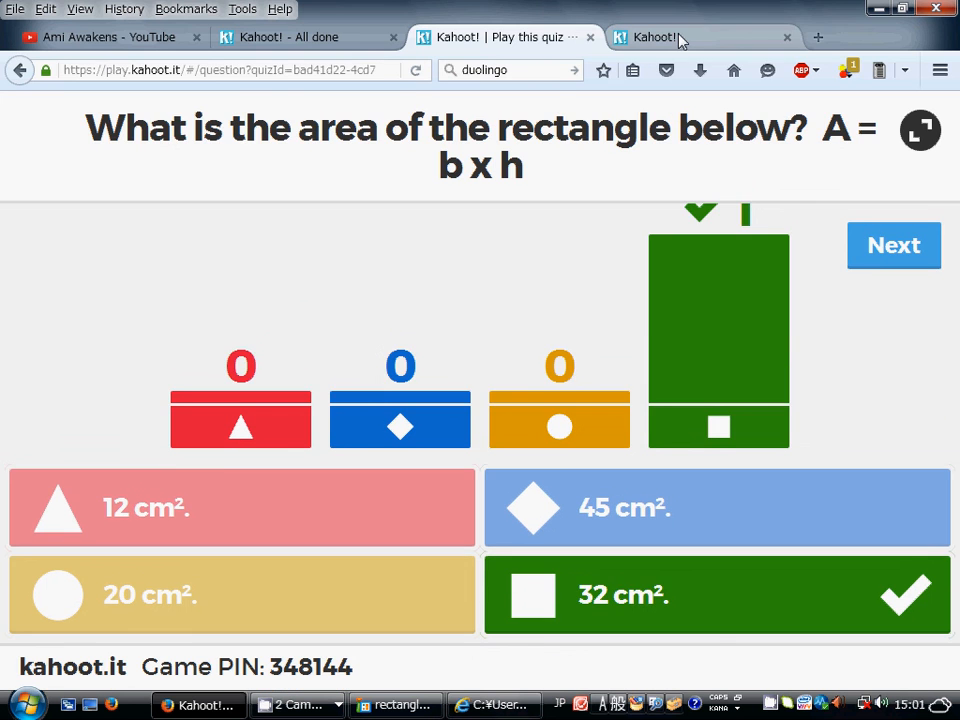
left_click(878, 250)
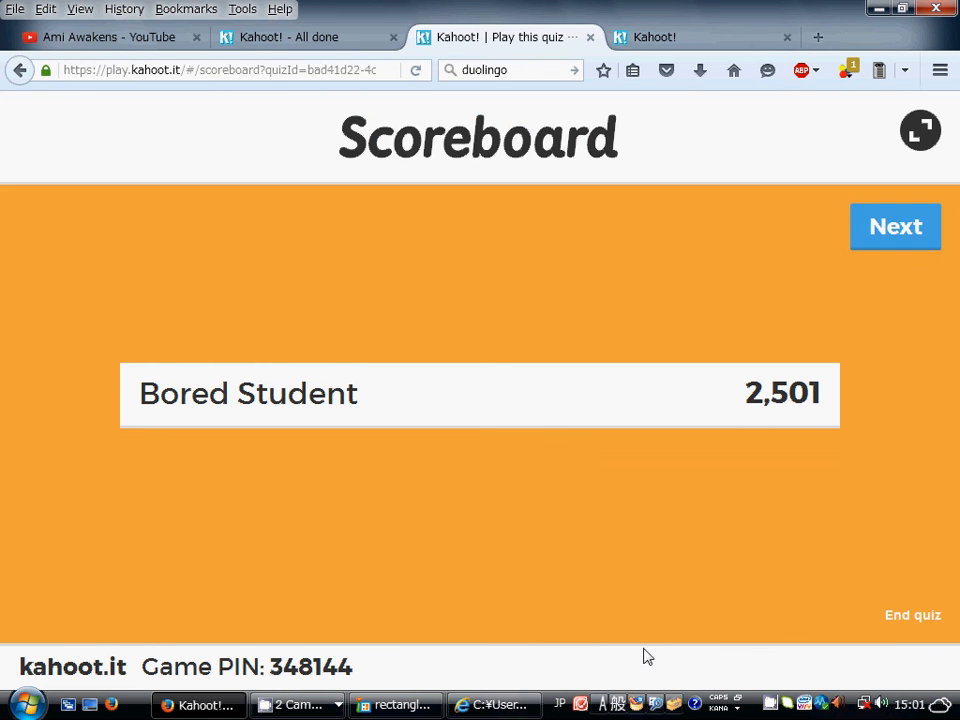
Step: Bring up the video question about the rescuer, answer "Darth Vader." as the player, and advance the host screen to the scoreboard
left_click(870, 247)
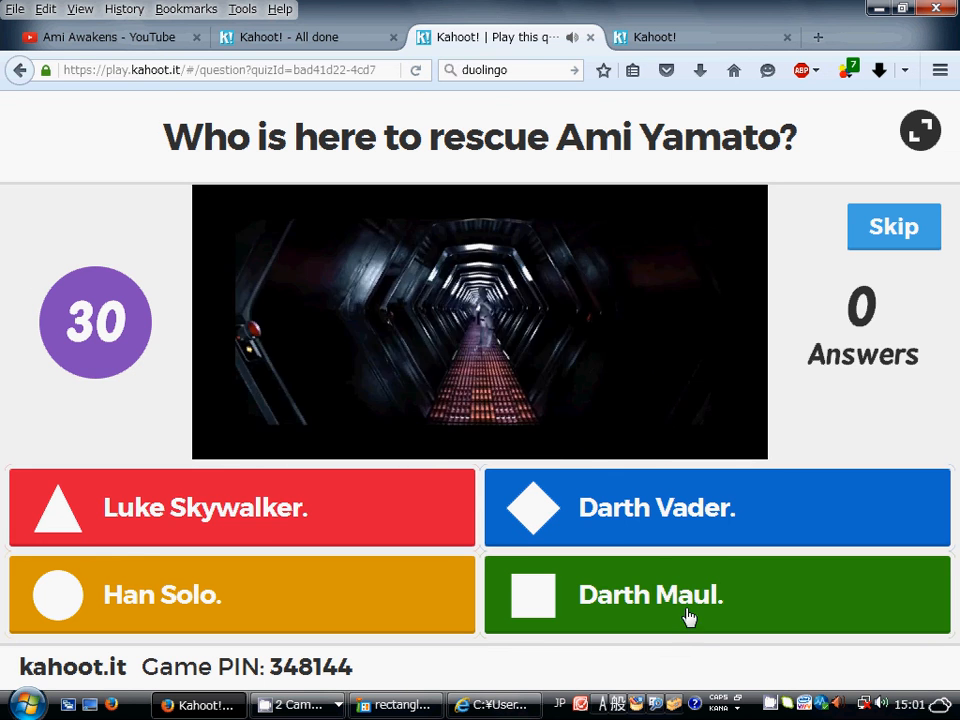
left_click(708, 36)
left_click(688, 337)
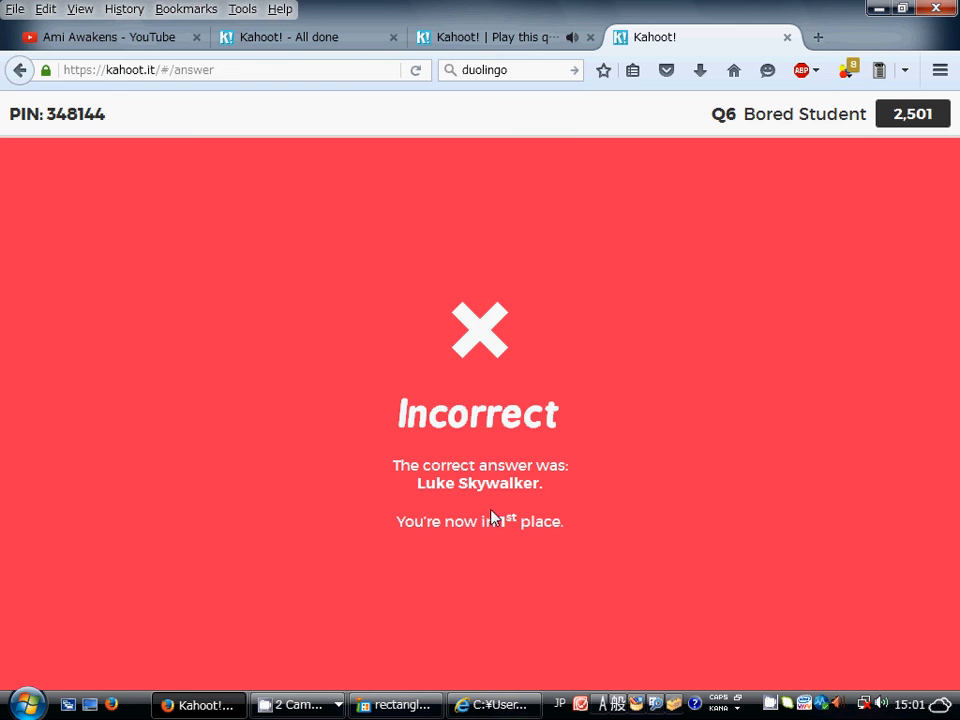
key("ctrl+Page_Up")
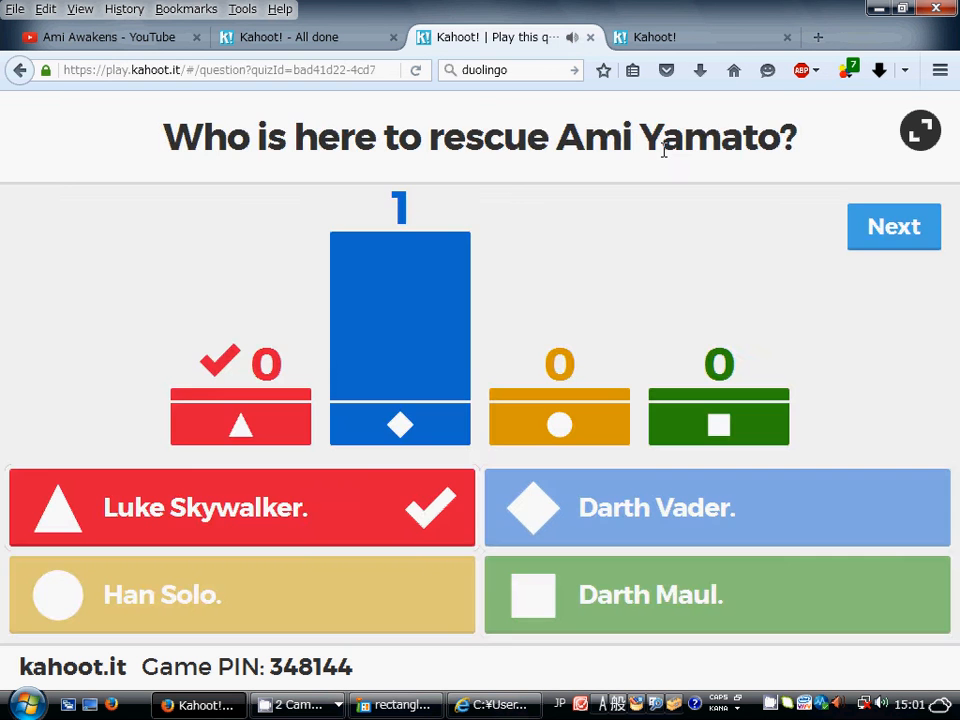
left_click(876, 224)
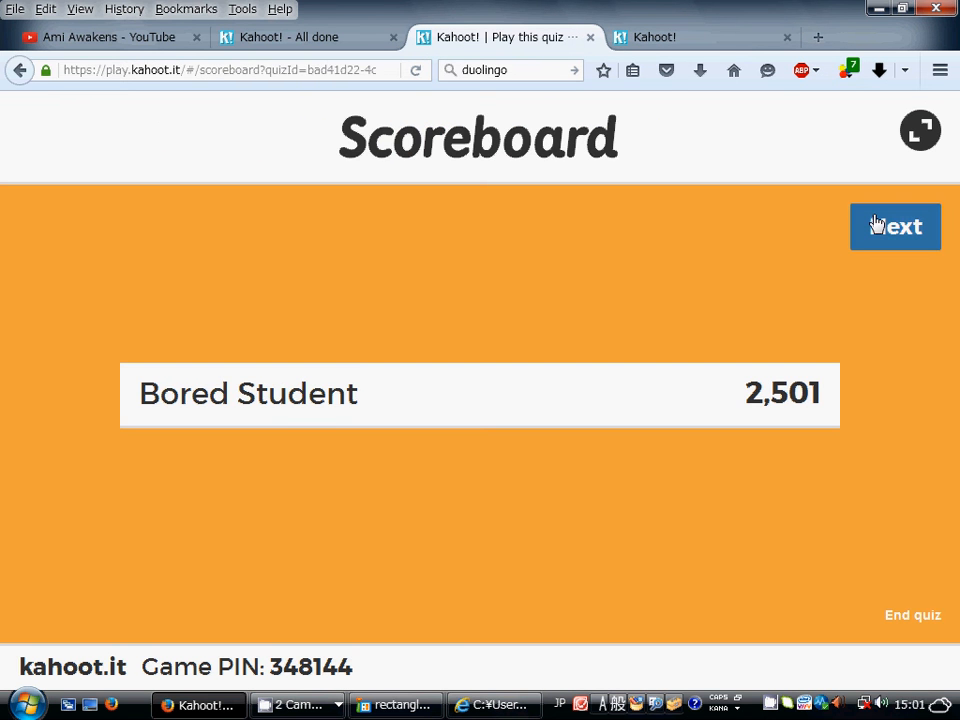
Step: Bring up "What is the smallest continent in the world?", answer "Japan" as the player, and advance the host to the scoreboard
left_click(876, 224)
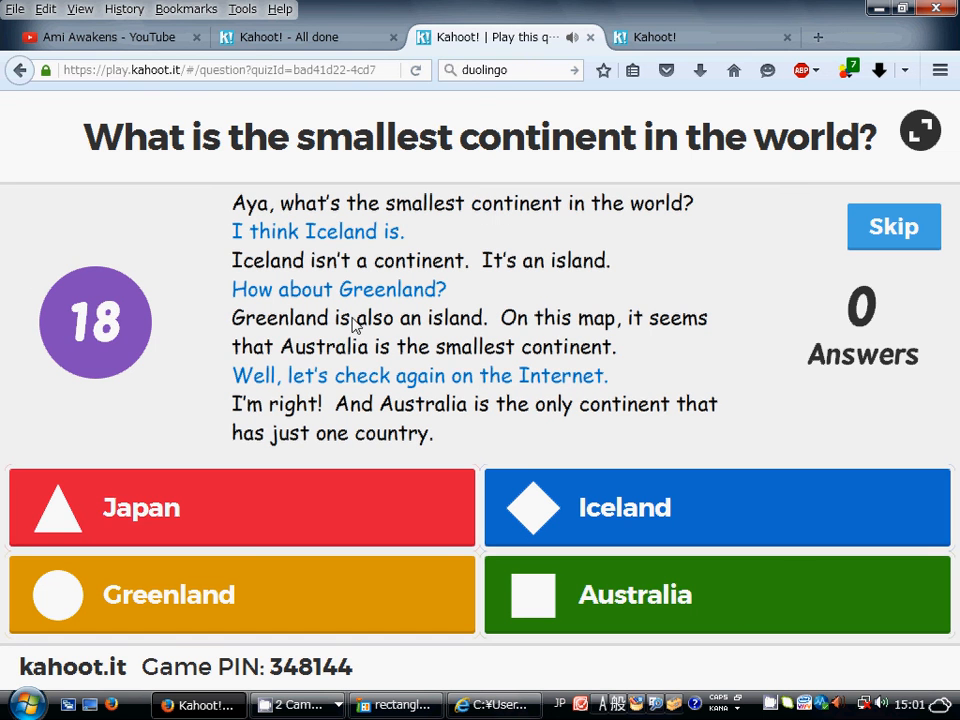
left_click(686, 37)
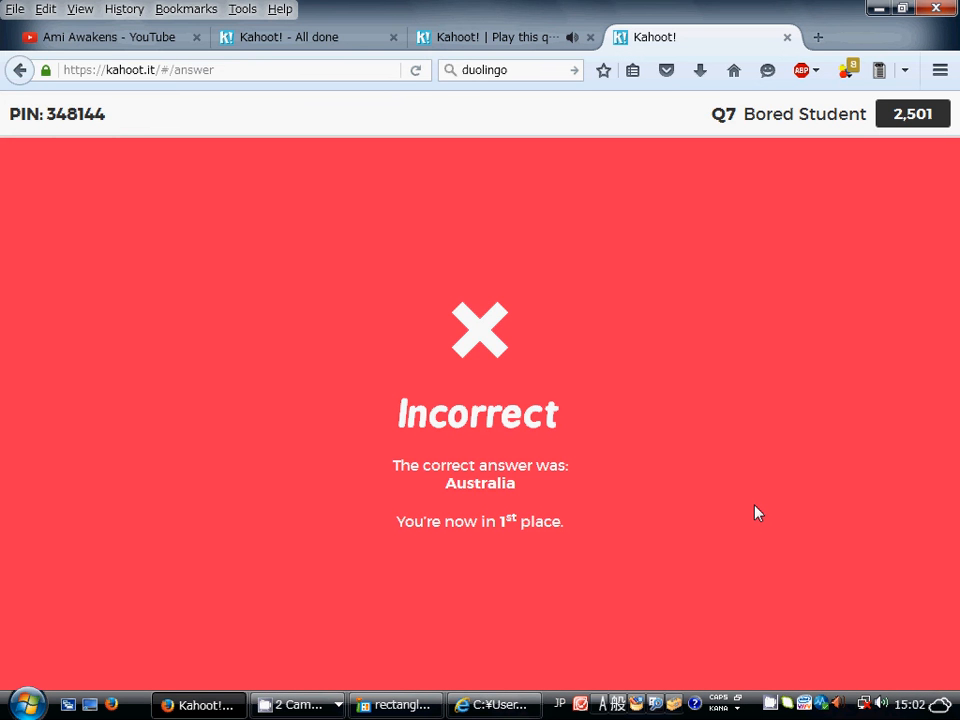
left_click(470, 37)
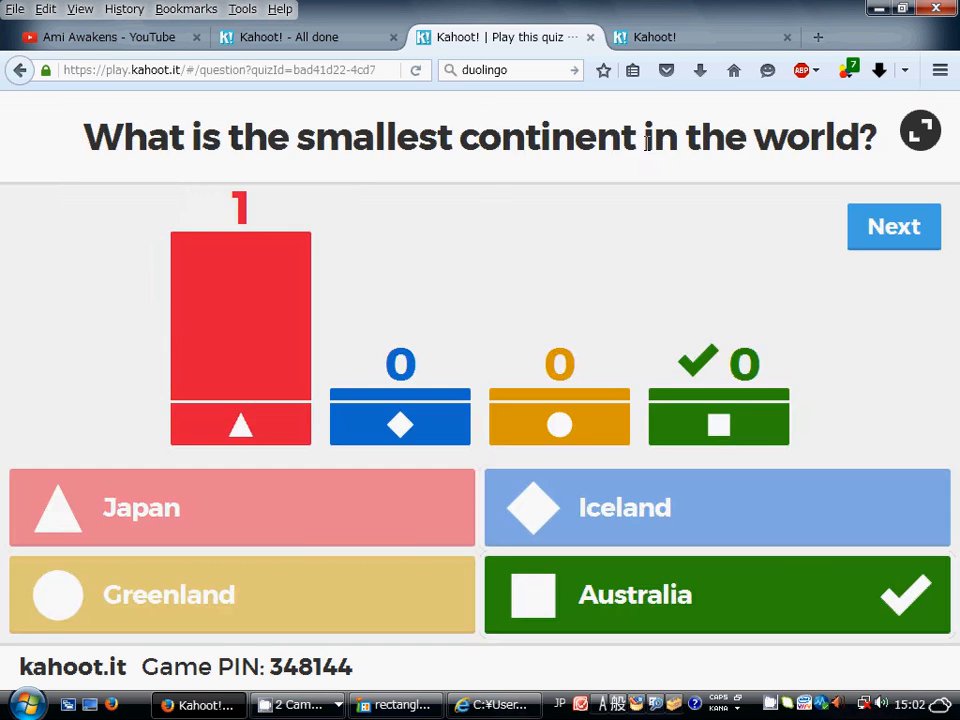
left_click(858, 236)
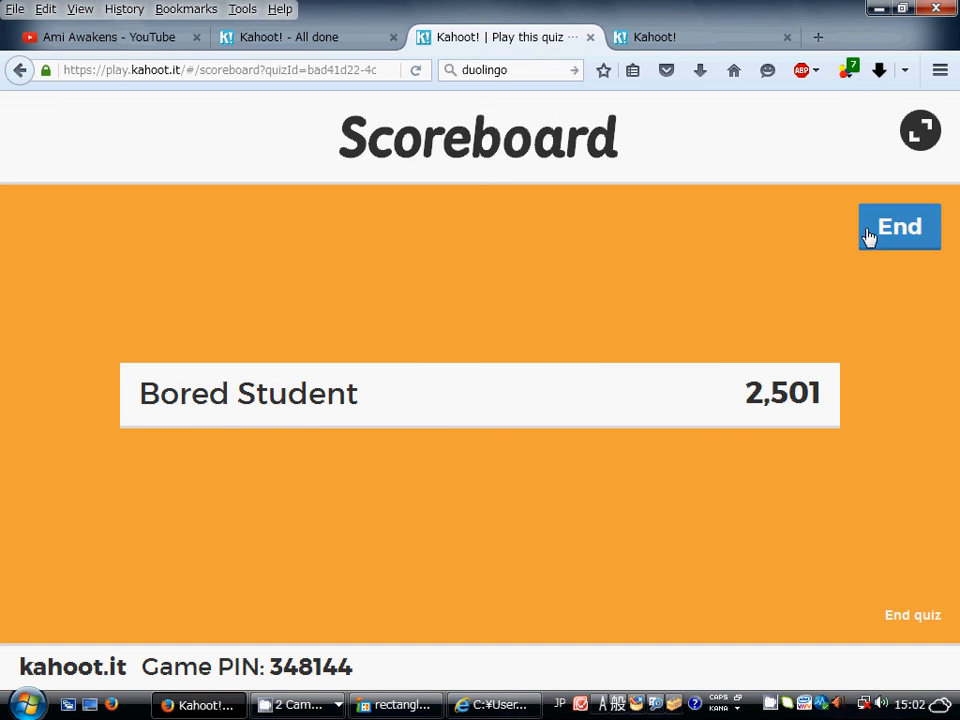
Step: Check the player's view of the last question and end the quiz from the host scoreboard
left_click(720, 47)
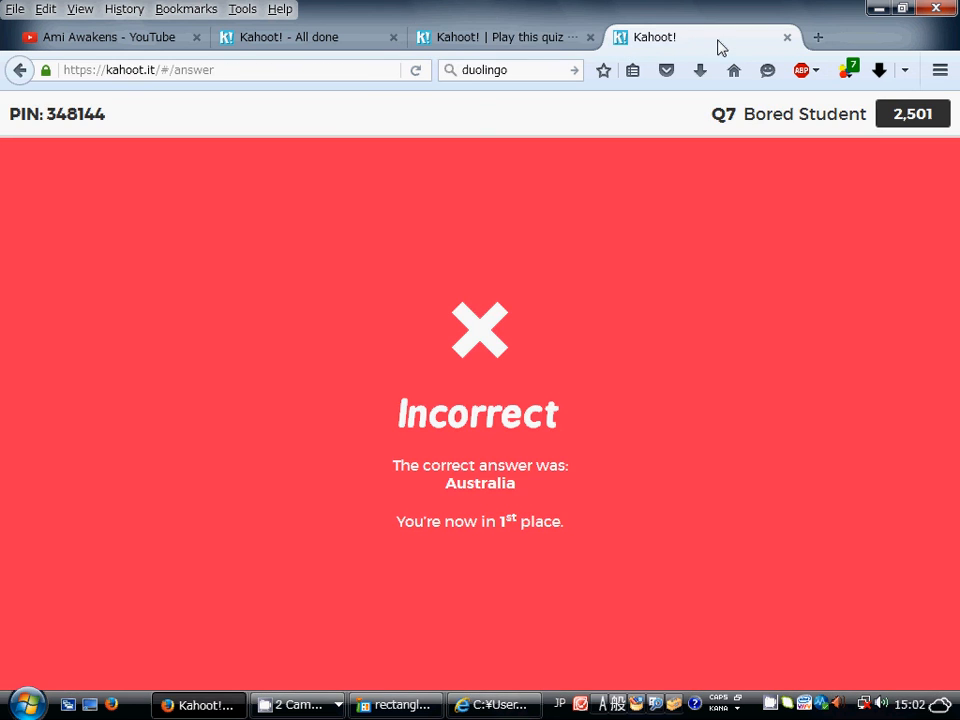
left_click(480, 35)
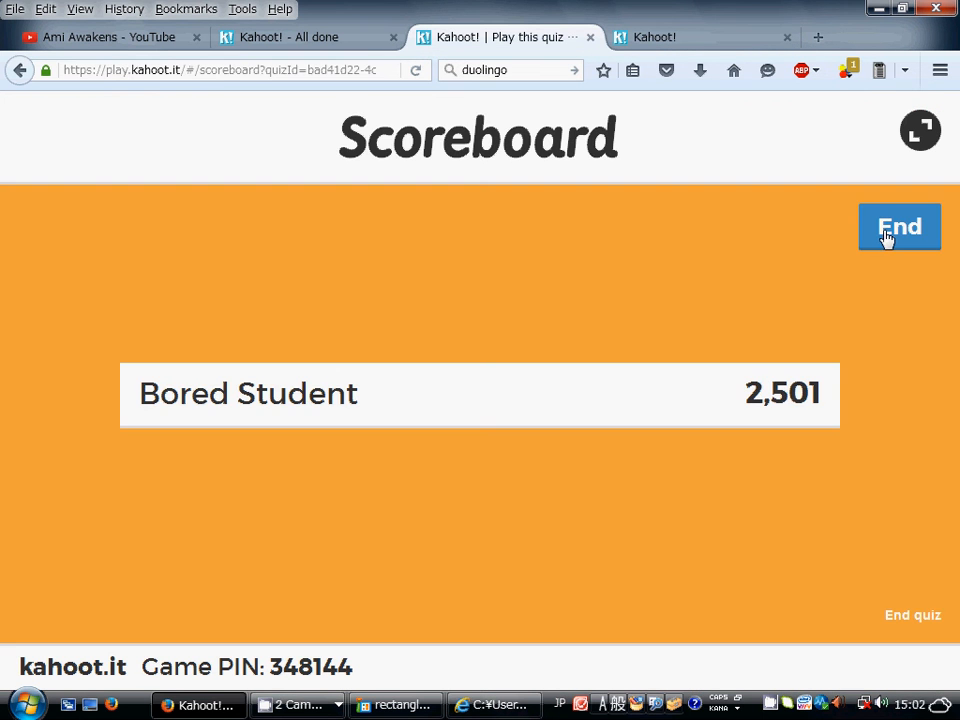
left_click(886, 232)
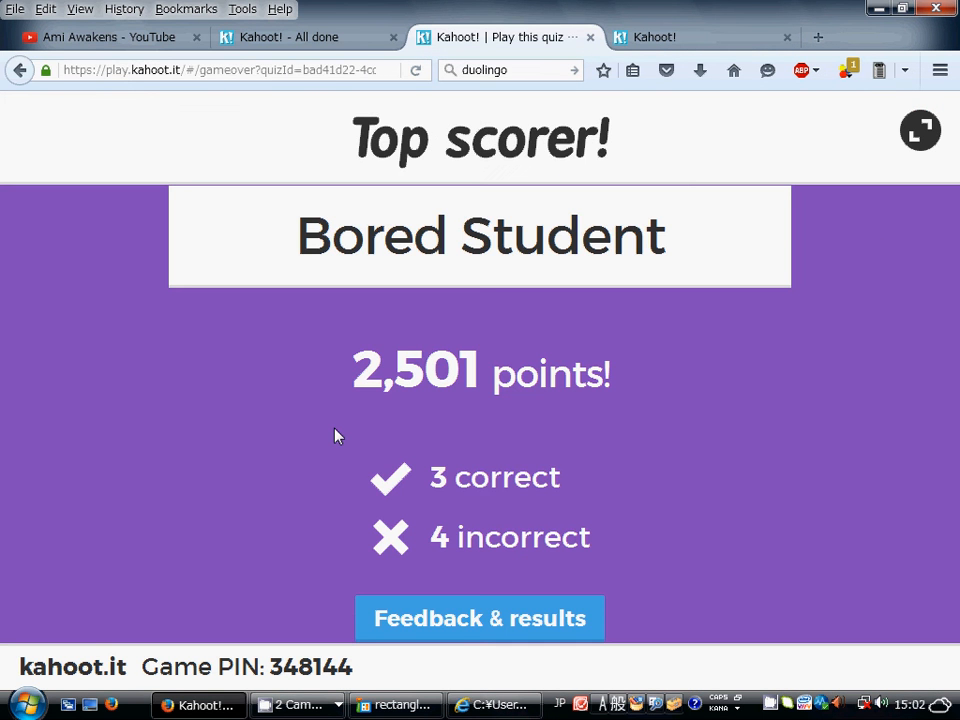
Step: Check the player's game-over page and open the feedback and results page on the host screen
left_click(668, 38)
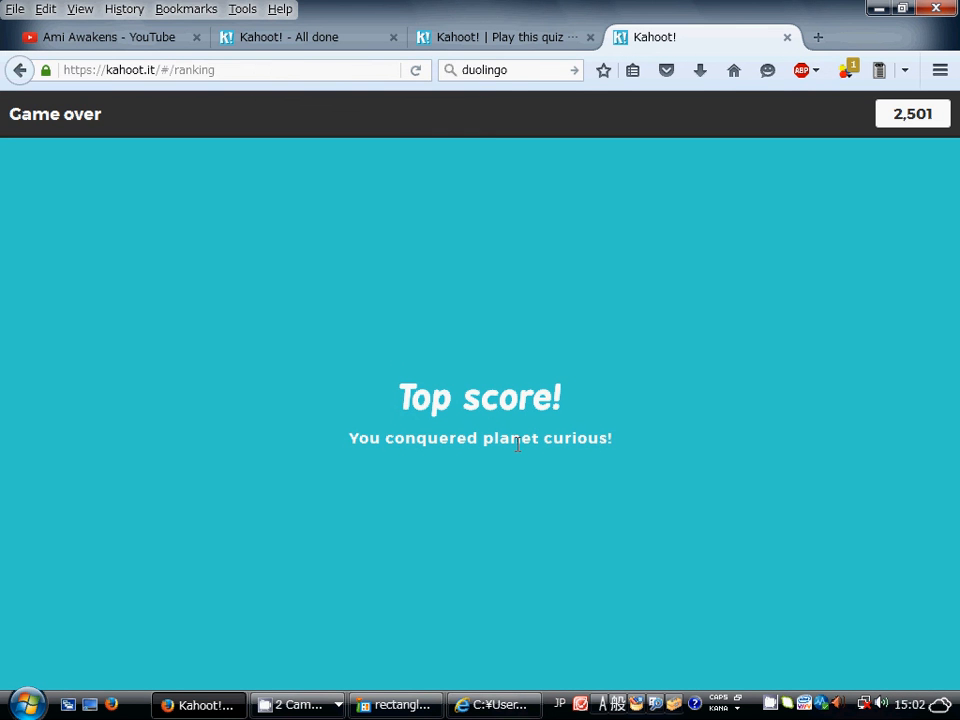
left_click(473, 42)
left_click(504, 636)
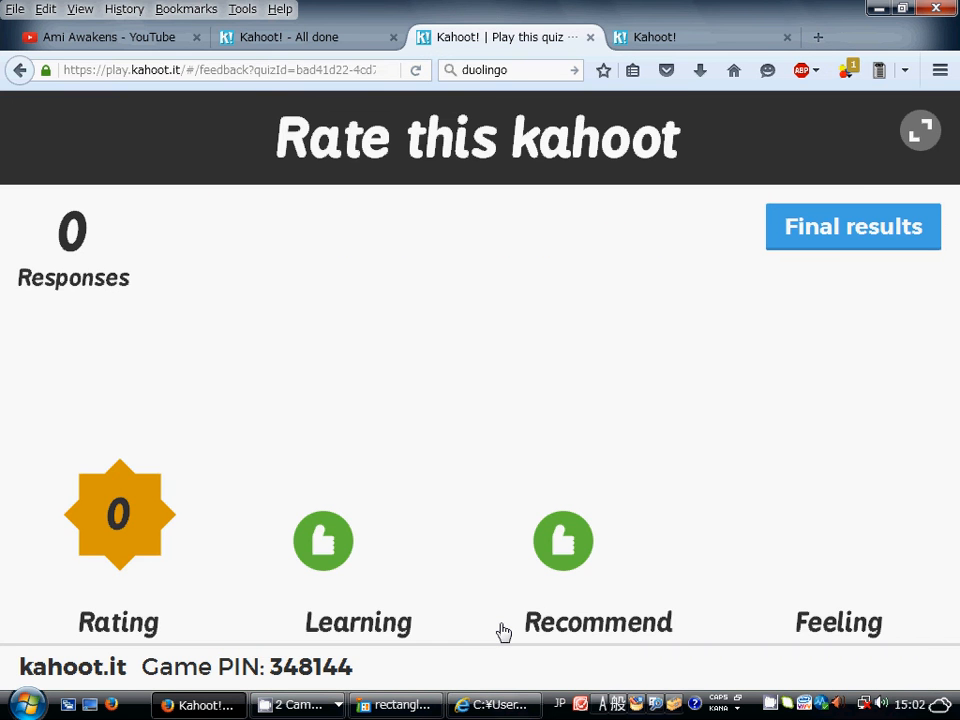
Step: Rate the kahoot as the player with five stars, thumbs up for learning, thumbs down for recommending, and the happy face
left_click(665, 37)
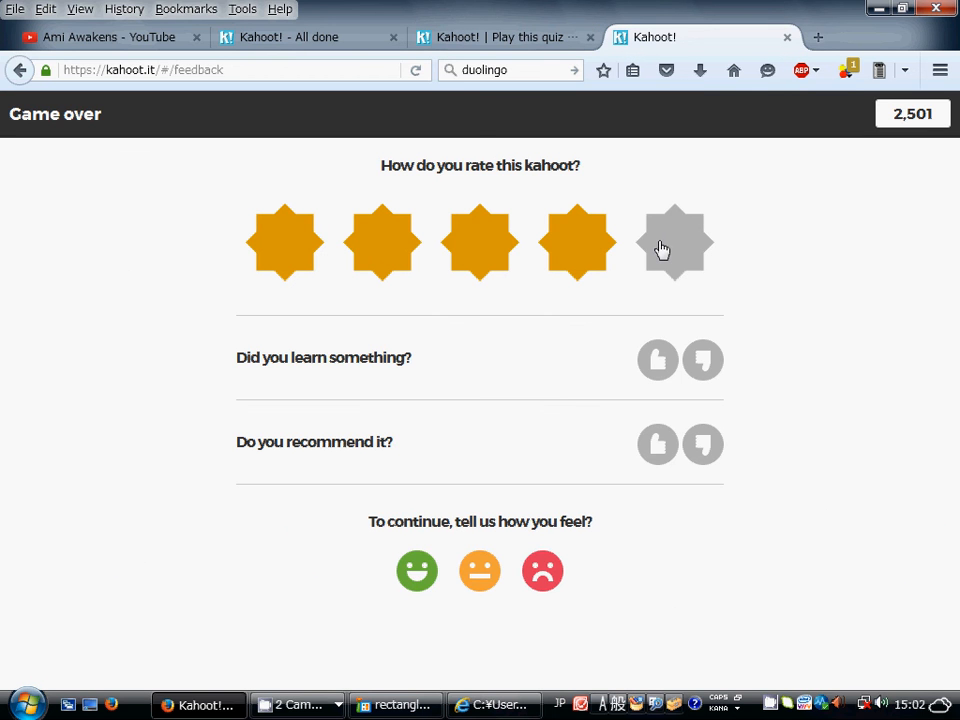
left_click(662, 249)
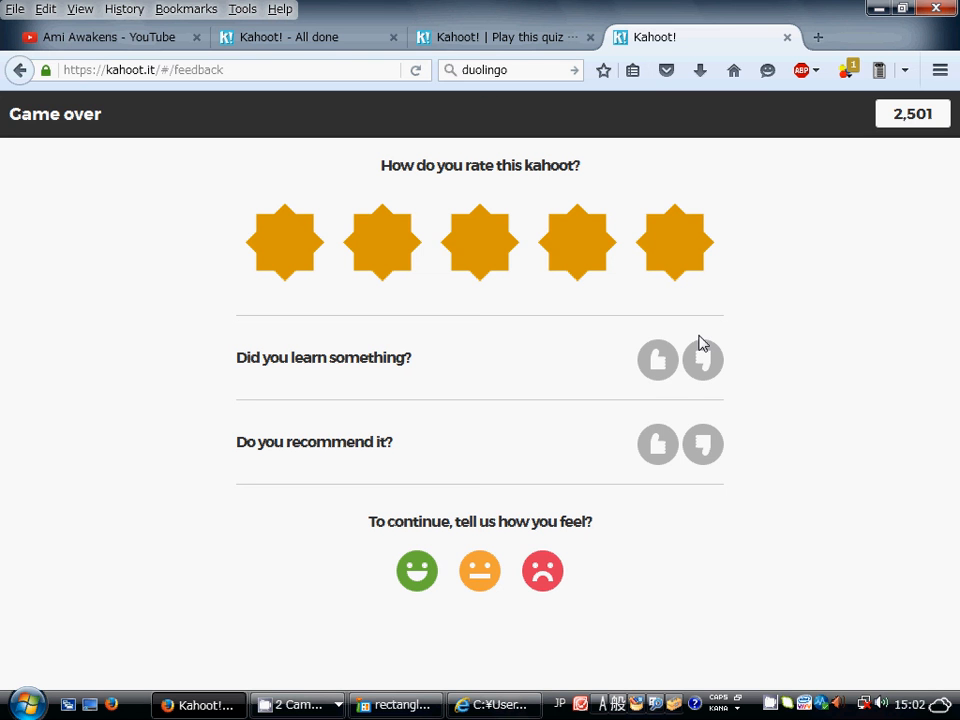
left_click(662, 362)
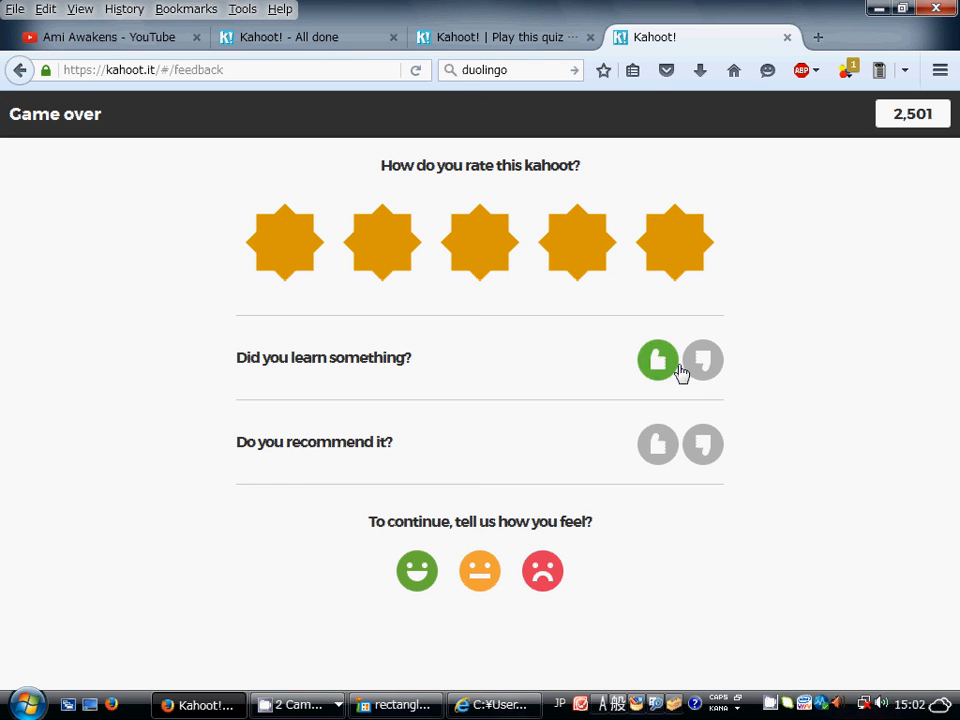
left_click(702, 452)
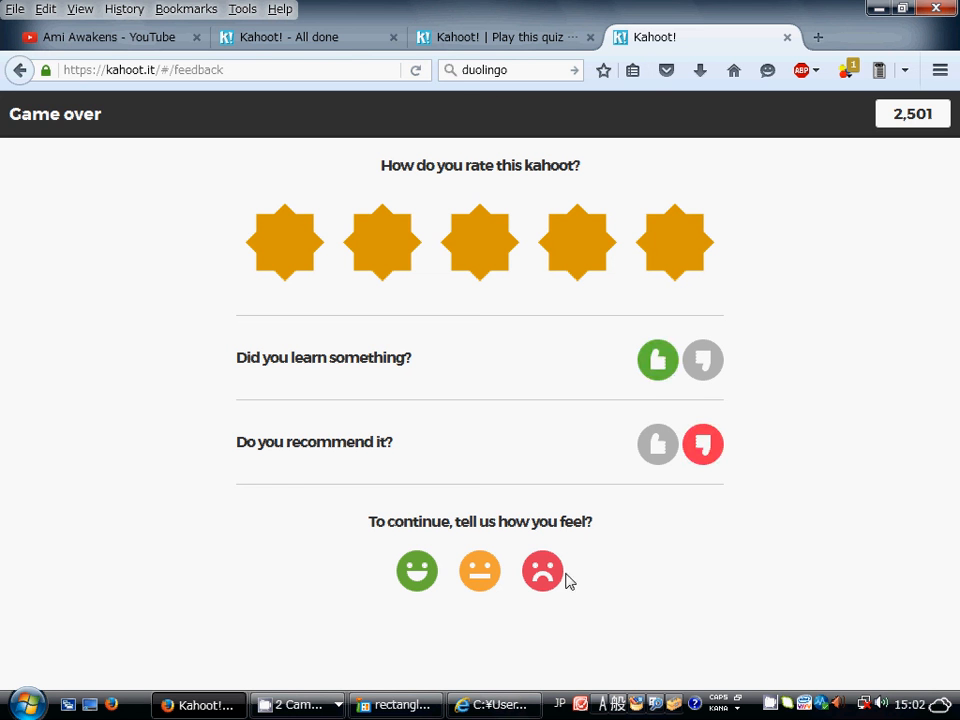
left_click(418, 575)
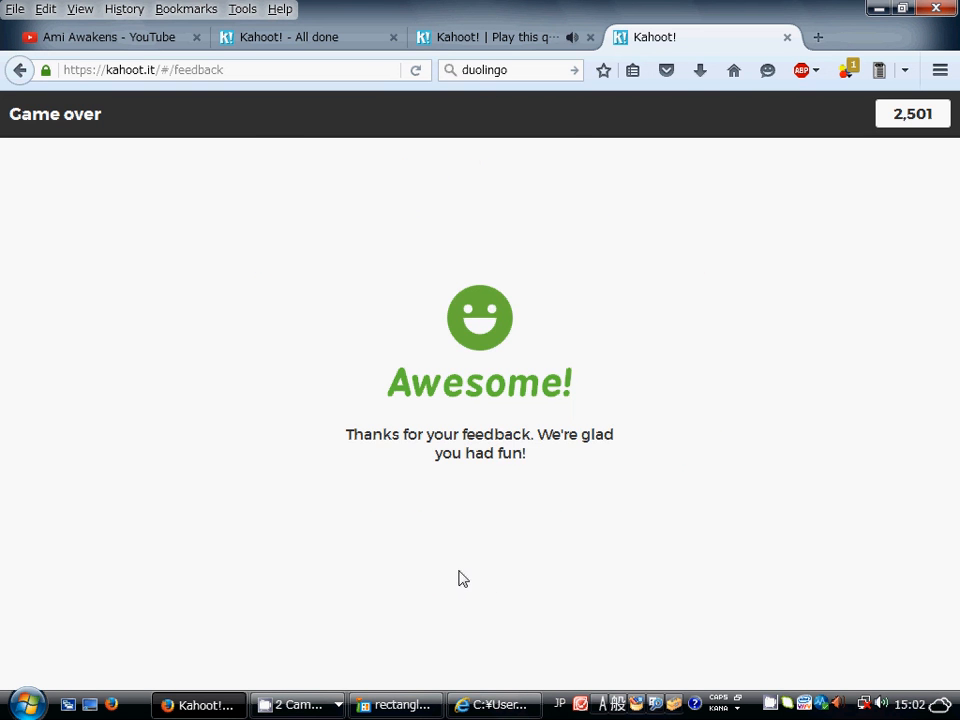
Step: Open the final results on the host screen and download the results spreadsheet using the Save File option
left_click(470, 37)
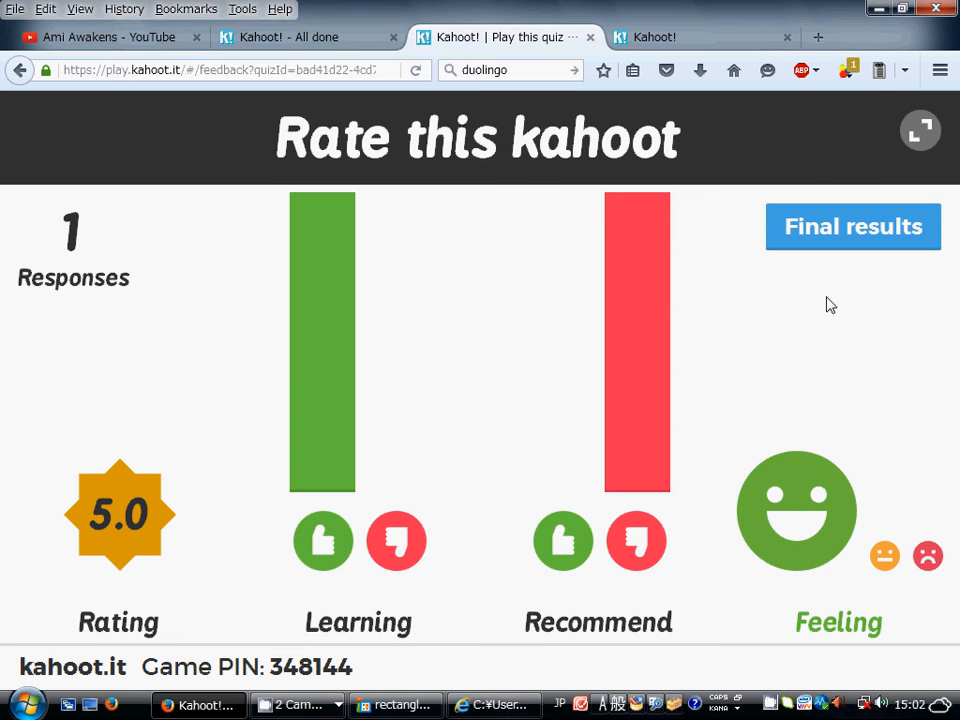
left_click(818, 233)
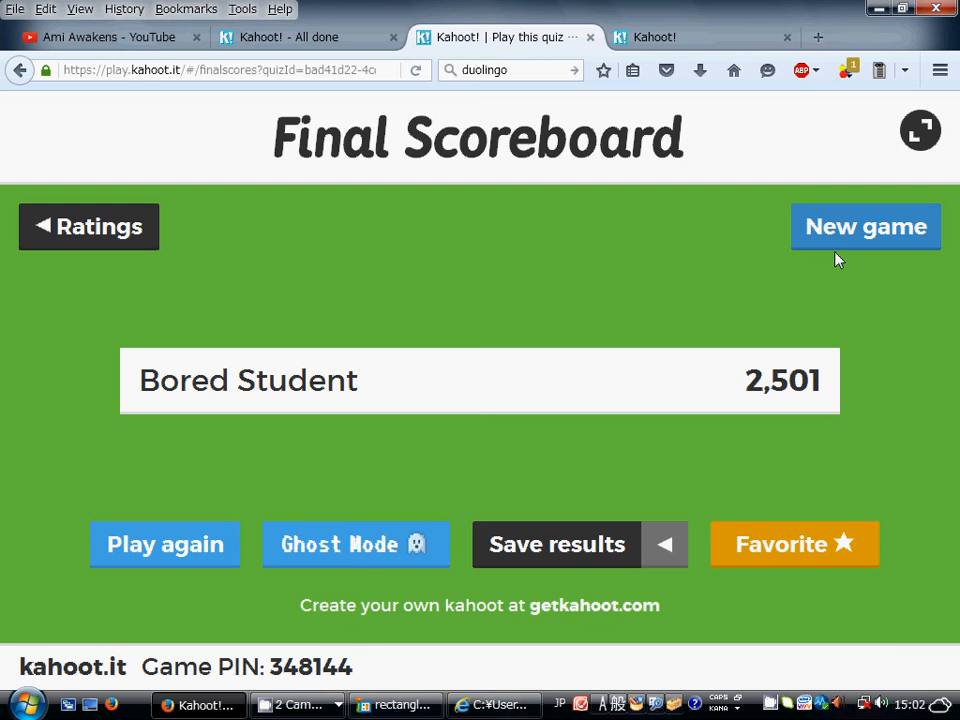
left_click(576, 552)
left_click(570, 462)
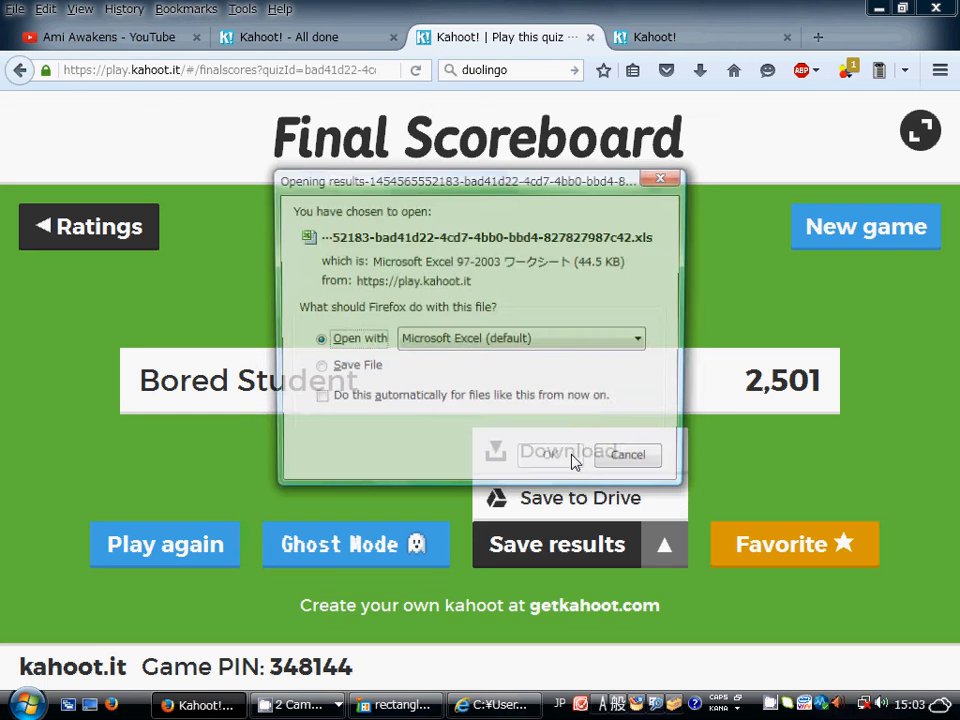
left_click(452, 367)
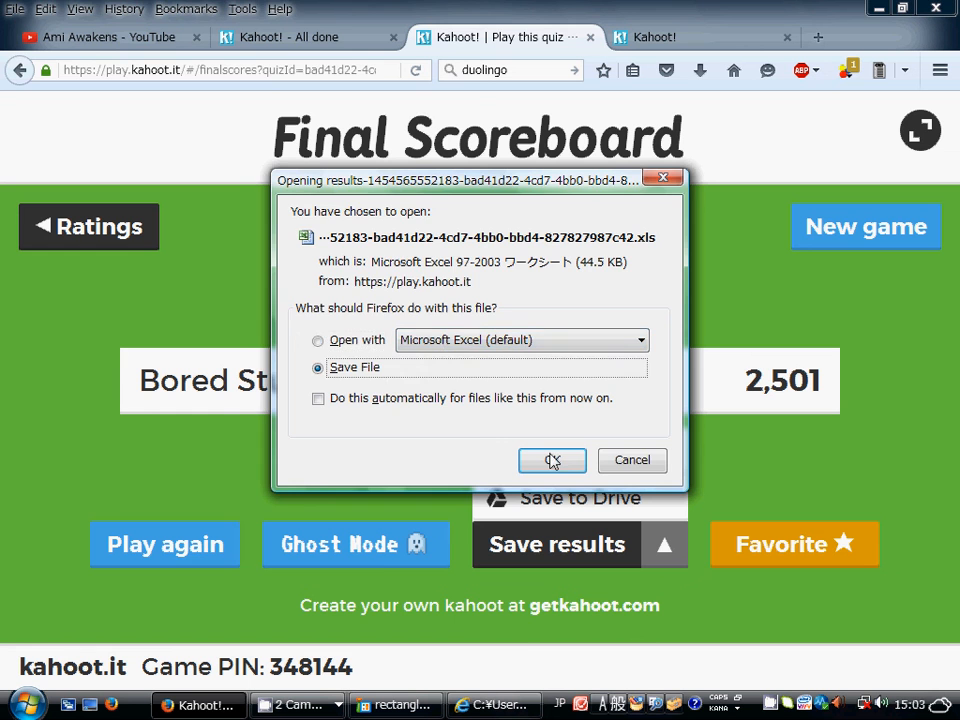
left_click(552, 460)
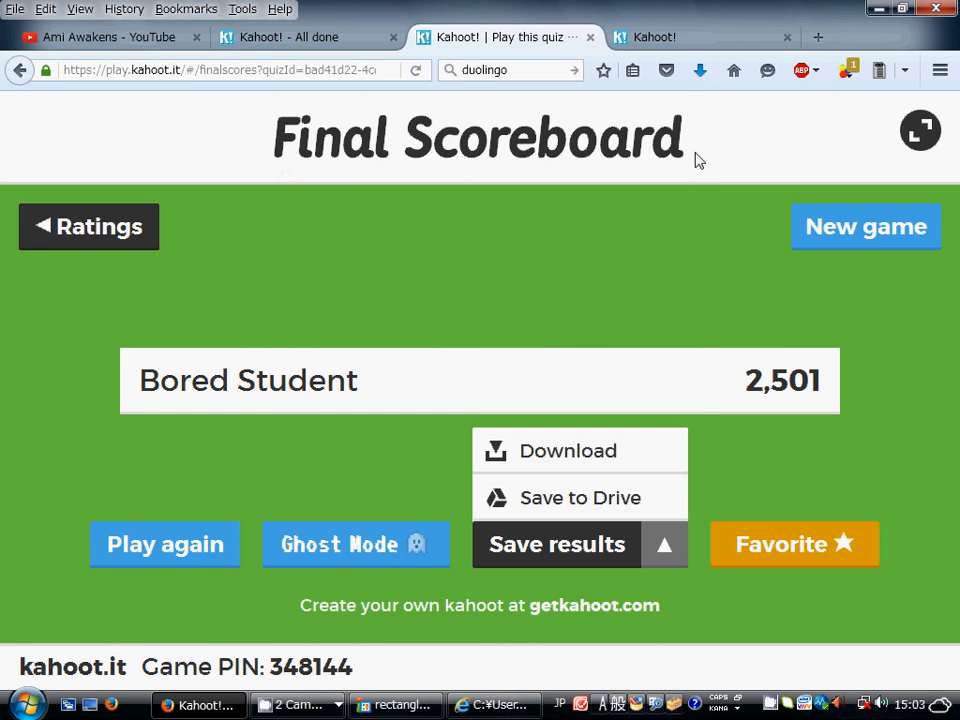
Step: Open the downloaded results workbook in Excel and examine the student's answers and overall performance on the Overview sheet
left_click(701, 71)
left_click(613, 138)
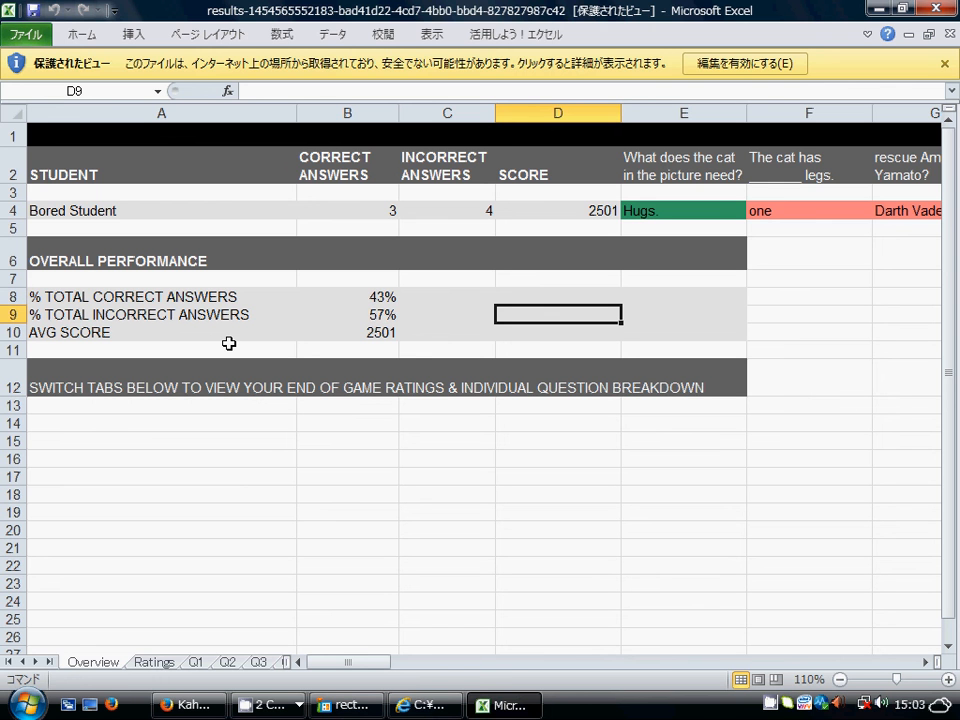
scroll(680, 337, "down", 1)
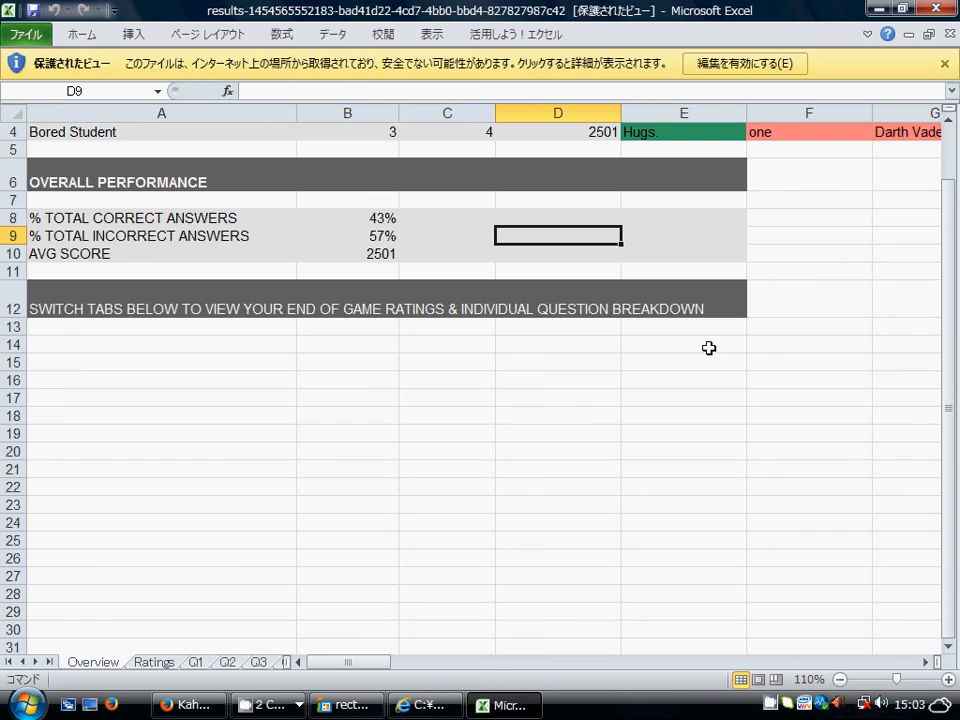
scroll(708, 347, "up", 1)
left_click(925, 662)
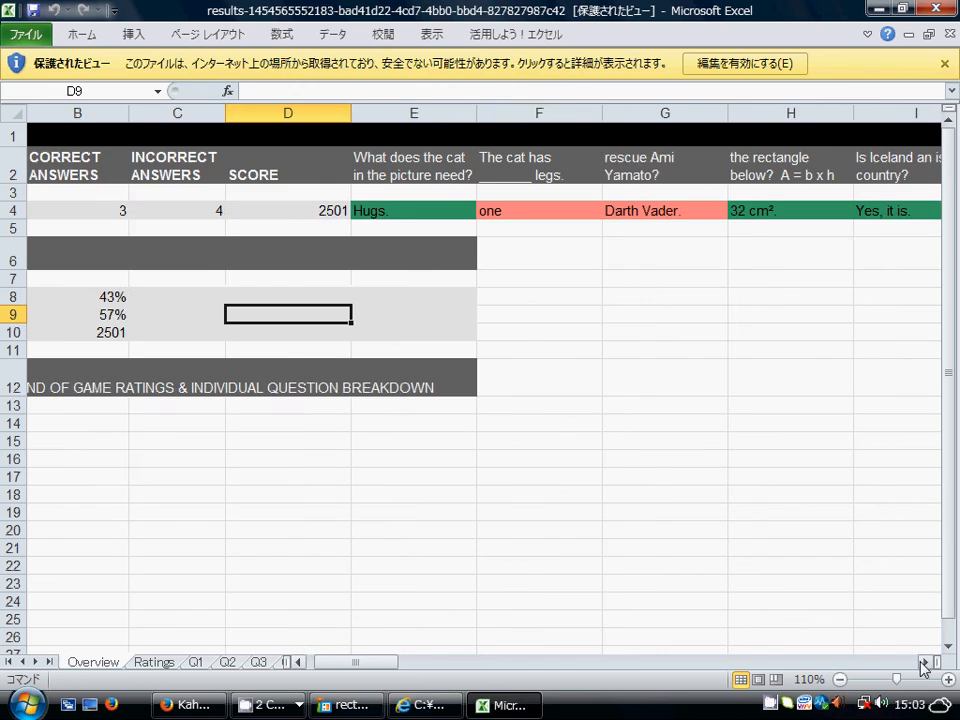
left_click(925, 662)
left_click(925, 662)
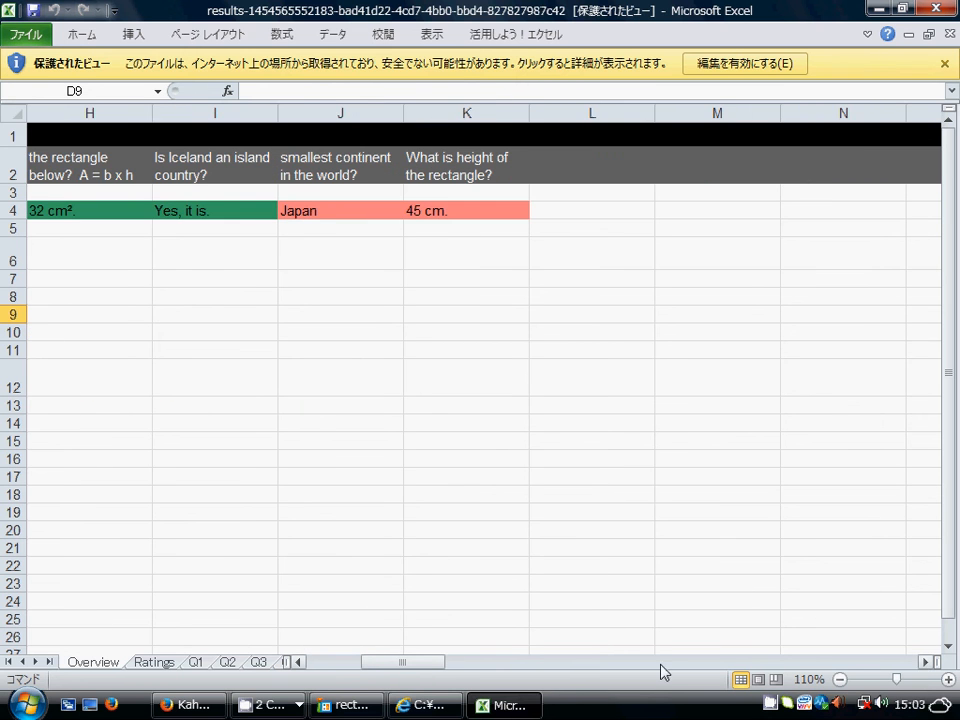
left_click_drag(410, 662, 315, 661)
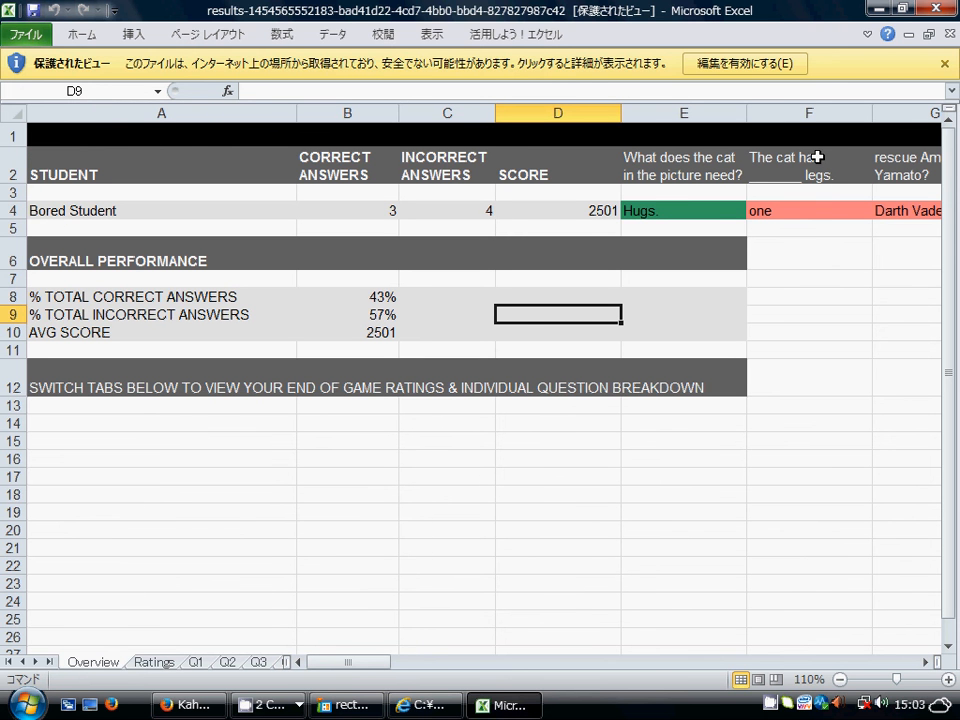
left_click_drag(345, 668, 391, 674)
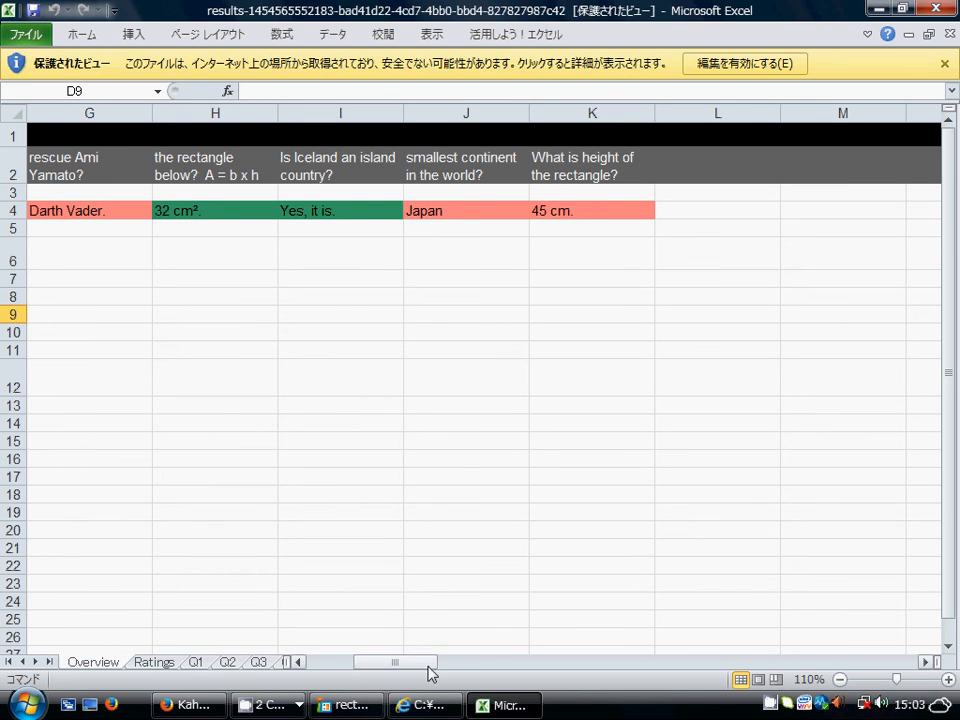
left_click_drag(430, 673, 349, 670)
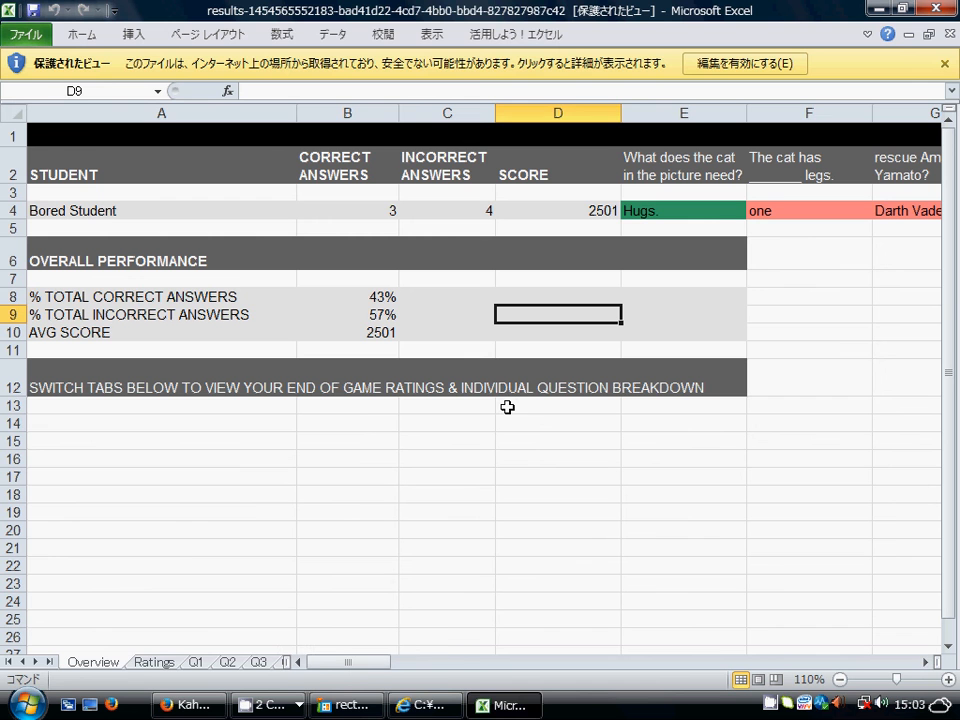
Step: Switch back to the Kahoot host screen in Firefox and start a new game in Ghost Mode
left_click(195, 708)
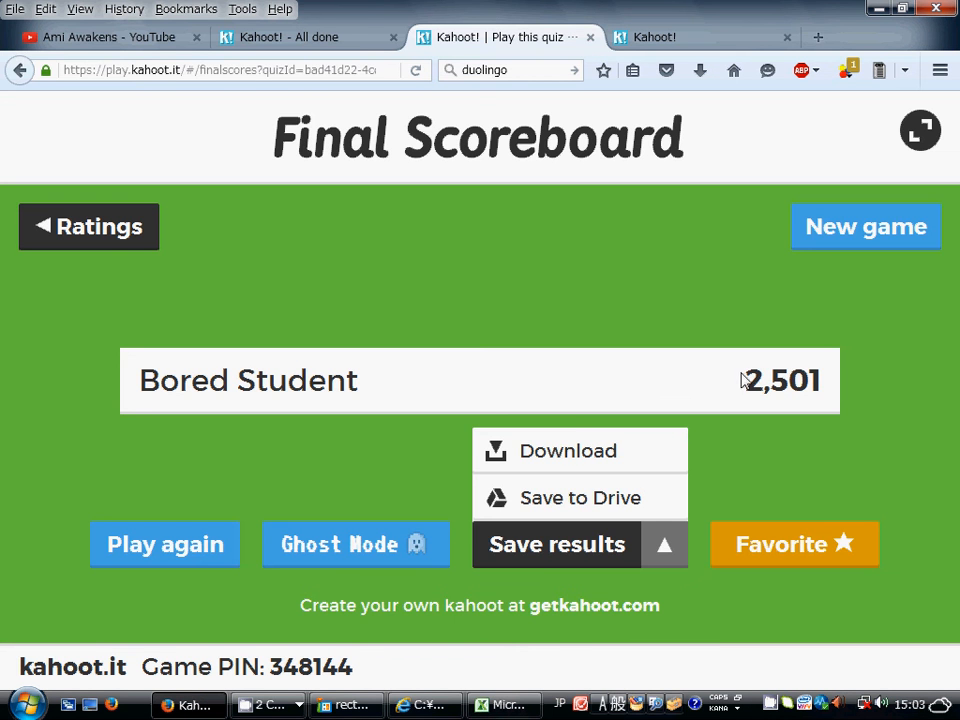
left_click(346, 556)
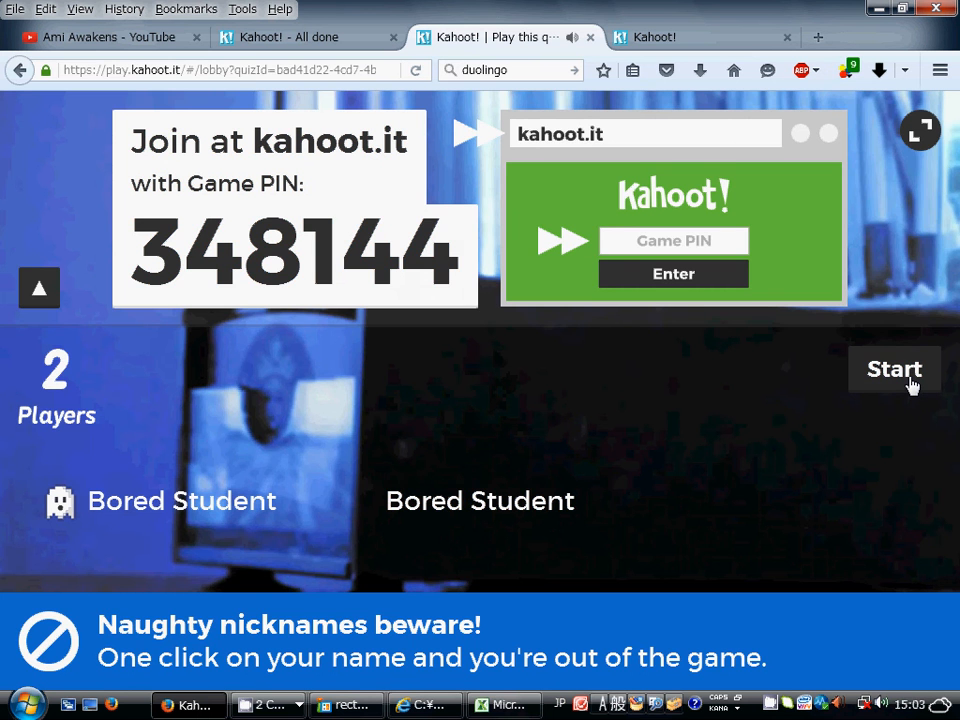
left_click(895, 372)
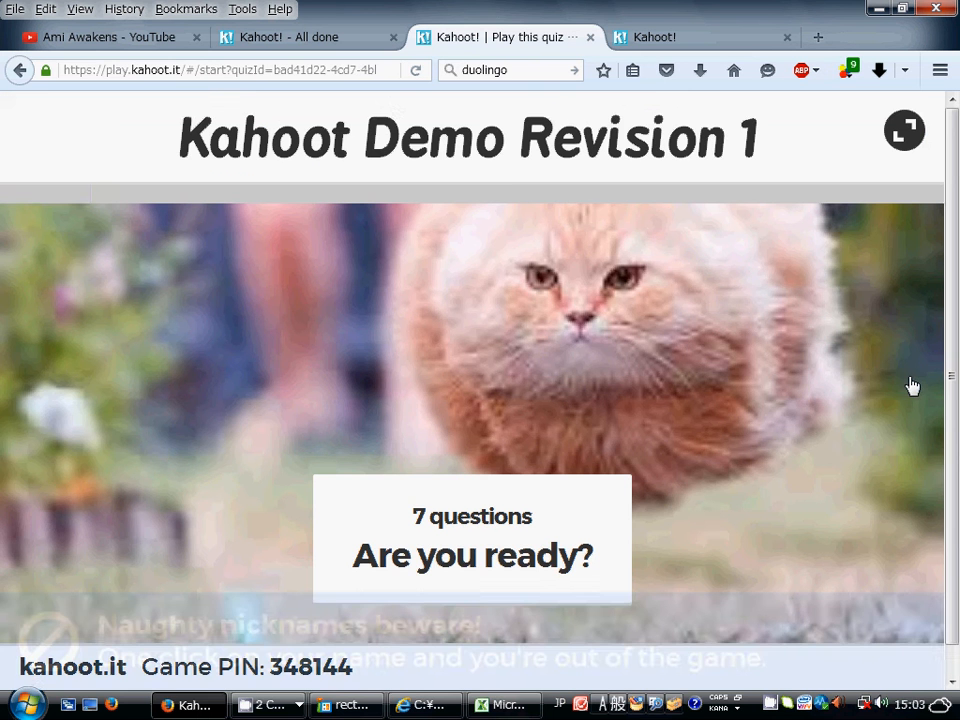
scroll(713, 489, "down", 1)
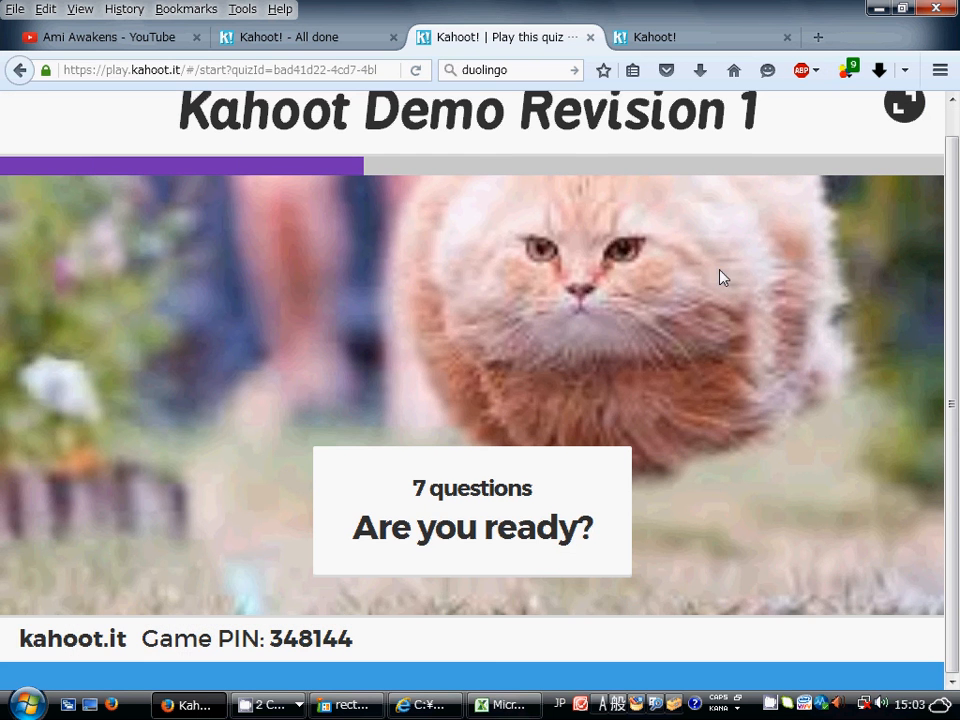
Step: Answer "45 cm." to the rectangle height question as the player, compare both views, and advance the host to the scoreboard
left_click(656, 40)
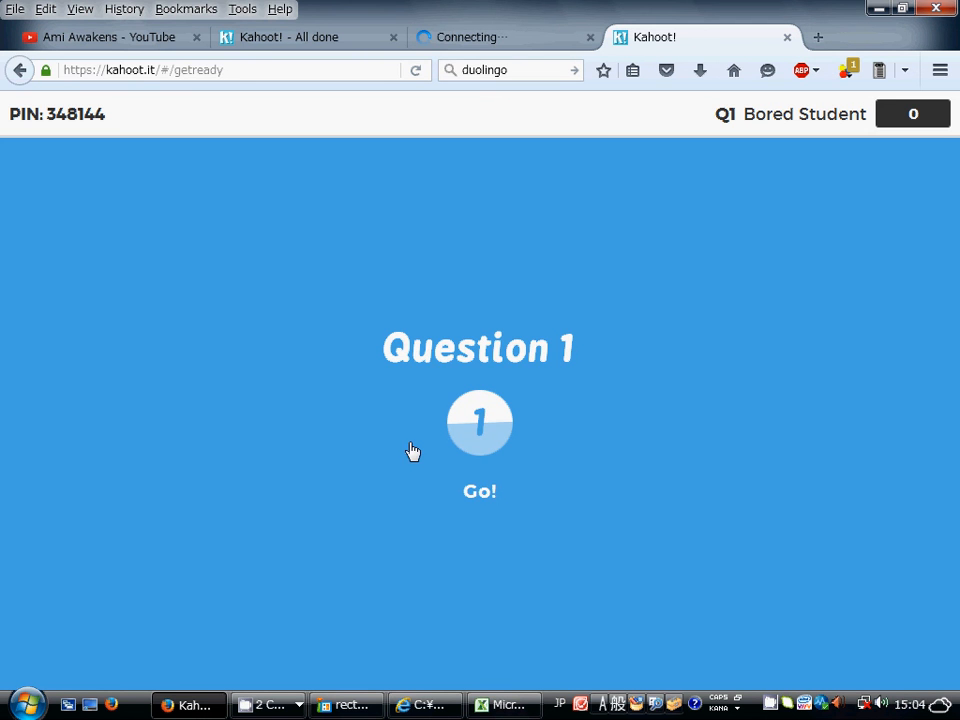
left_click(640, 314)
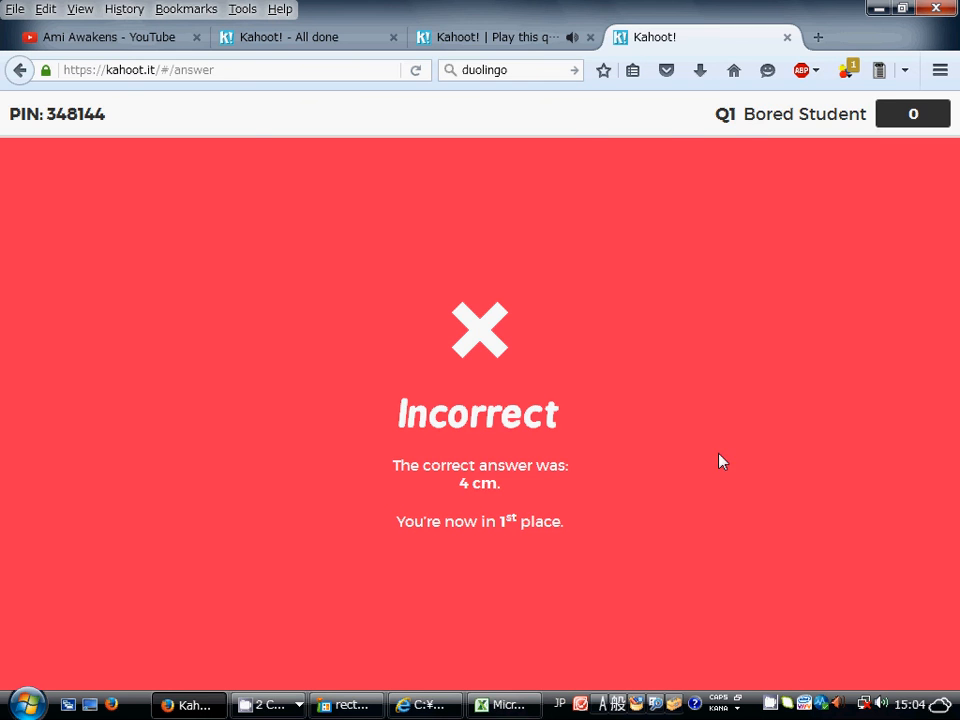
left_click(522, 40)
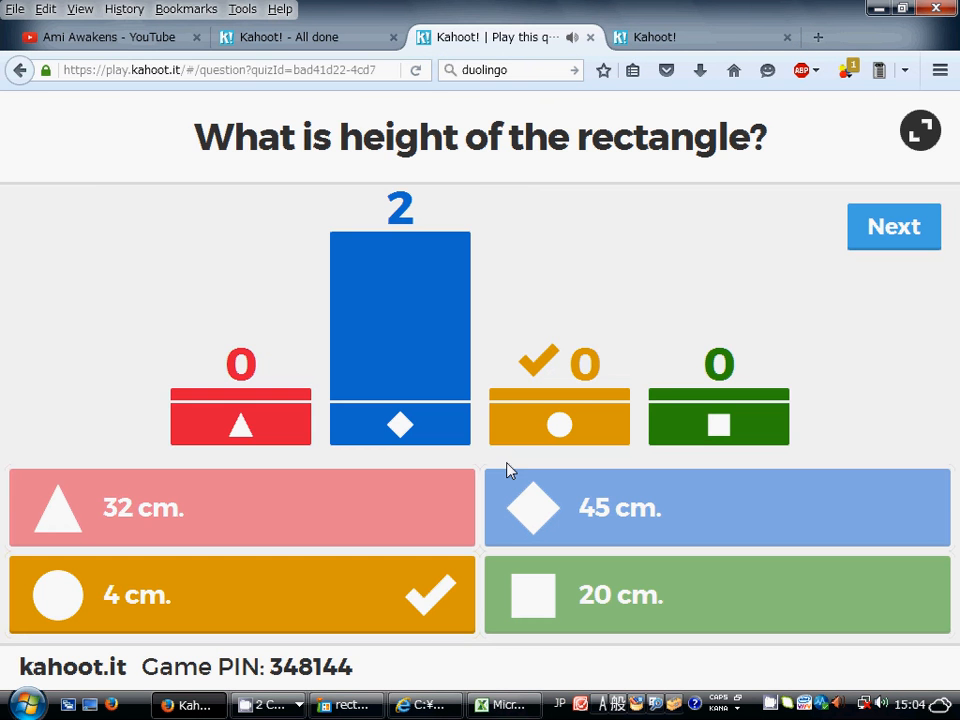
key("ctrl+Tab")
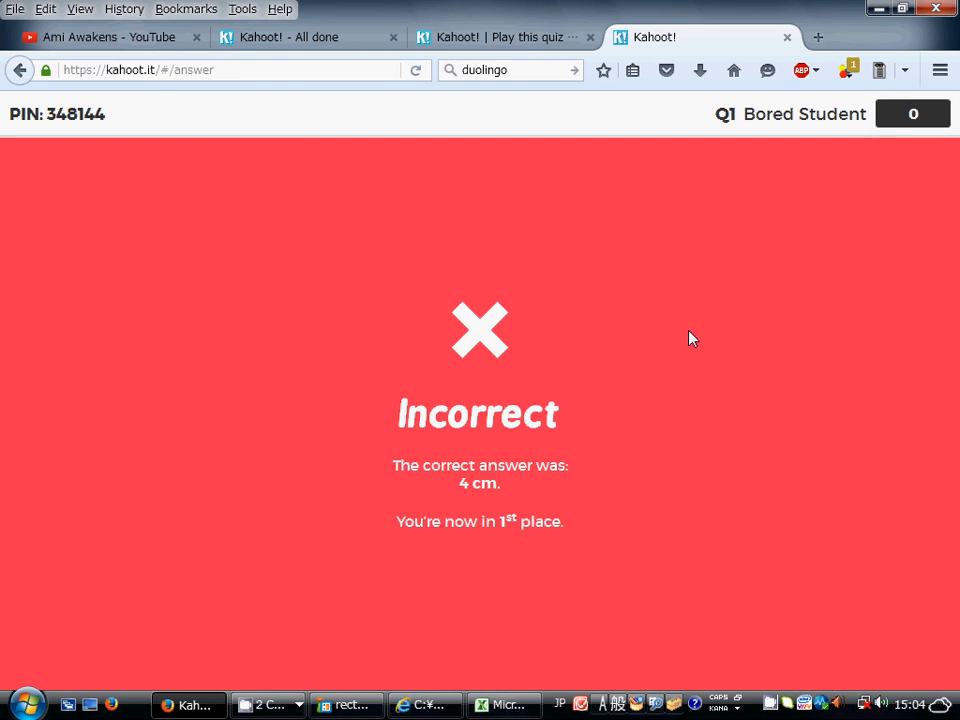
key("ctrl+shift+Tab")
left_click(851, 227)
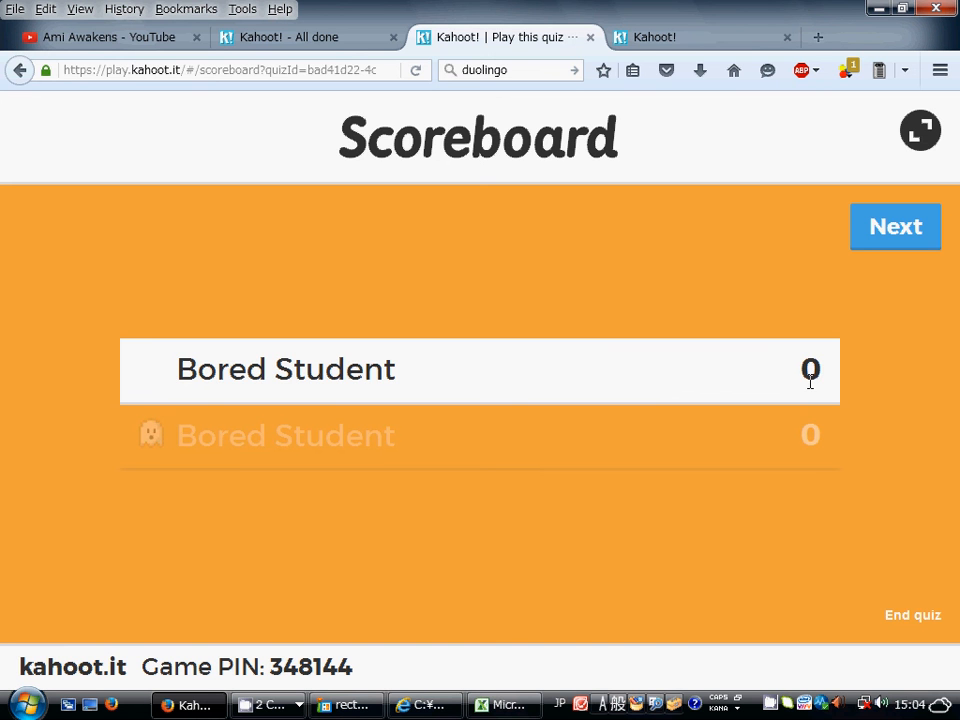
Step: Bring up "What does the cat in the picture need?" on the host screen and answer "Hugs." as the player
left_click(657, 36)
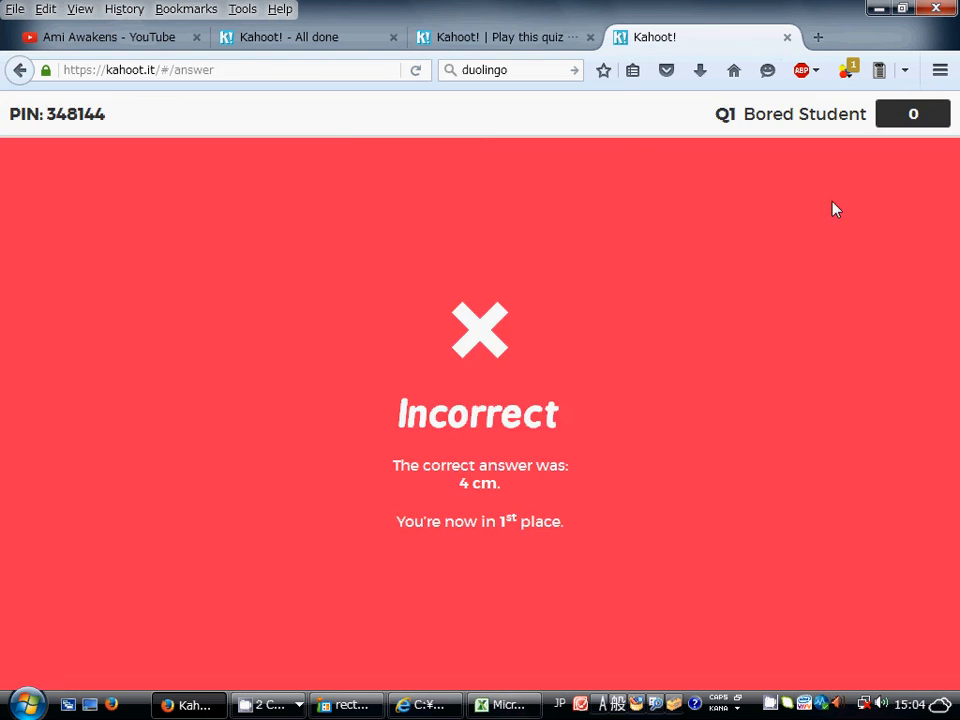
key("ctrl+Page_Up")
left_click(885, 229)
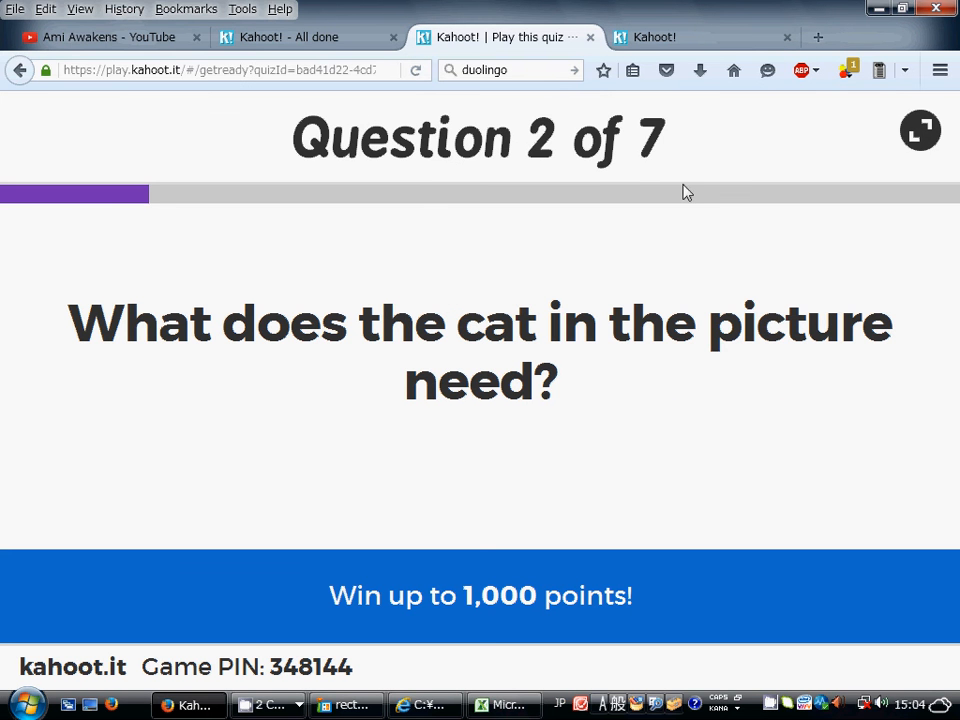
left_click(647, 45)
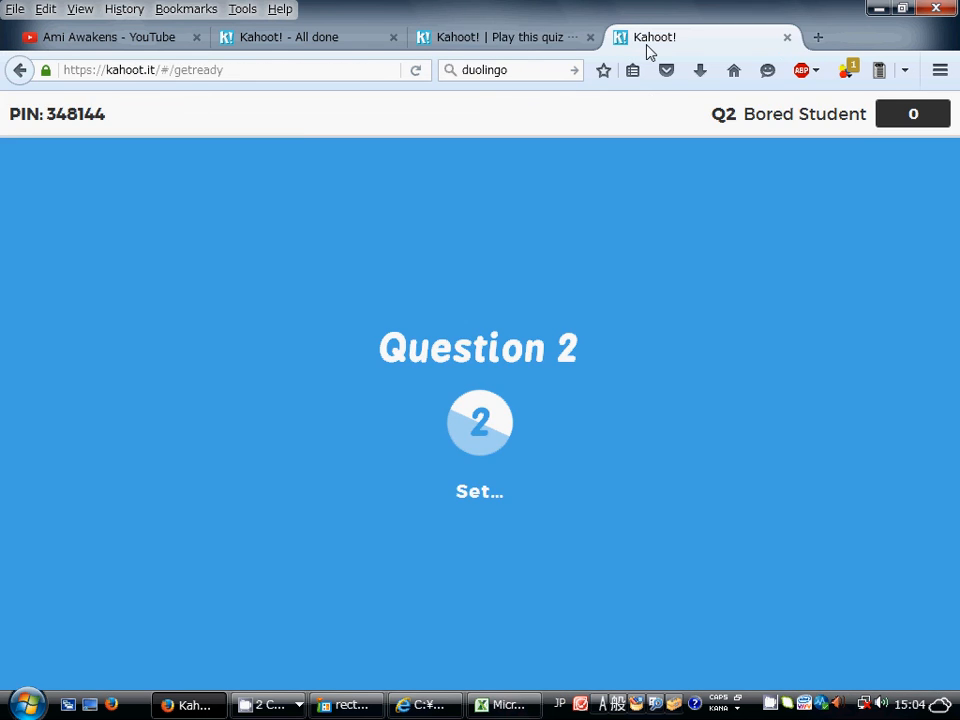
left_click(528, 40)
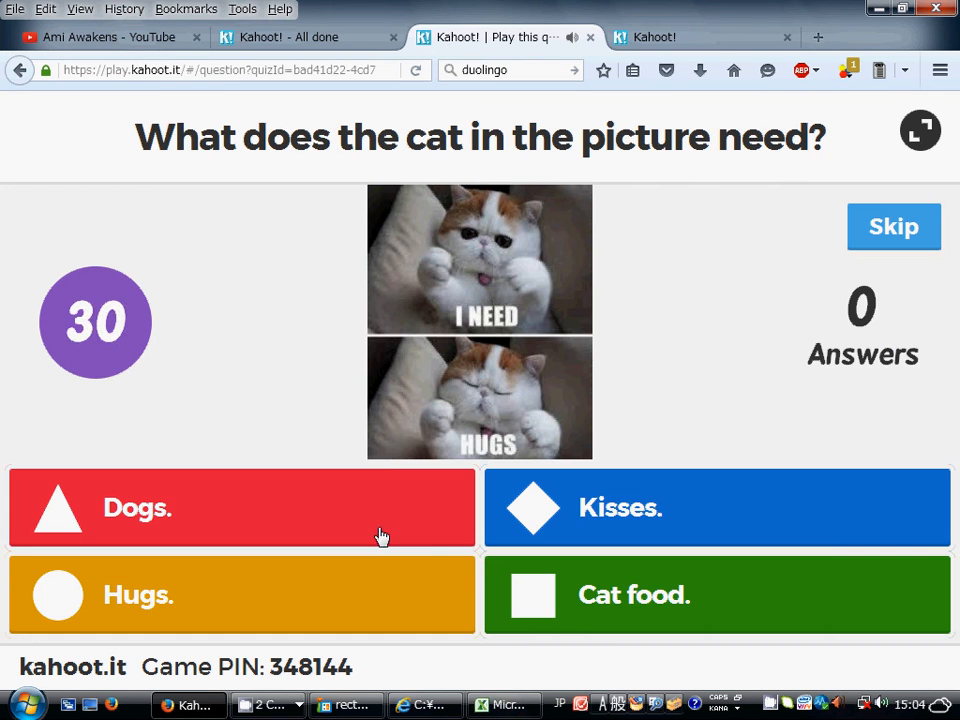
left_click(660, 38)
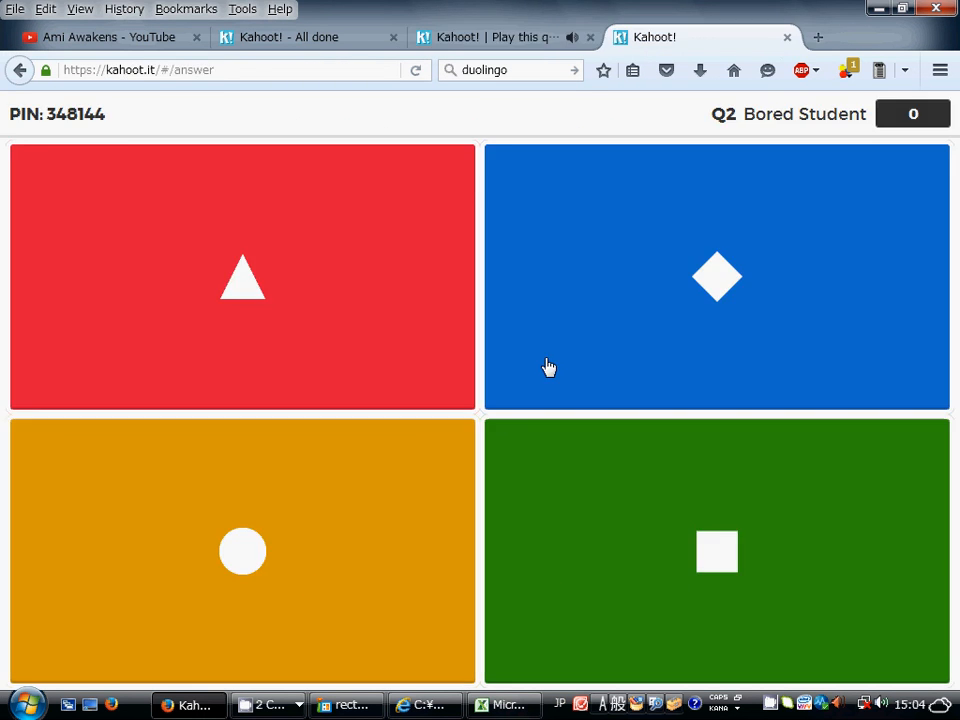
left_click(385, 492)
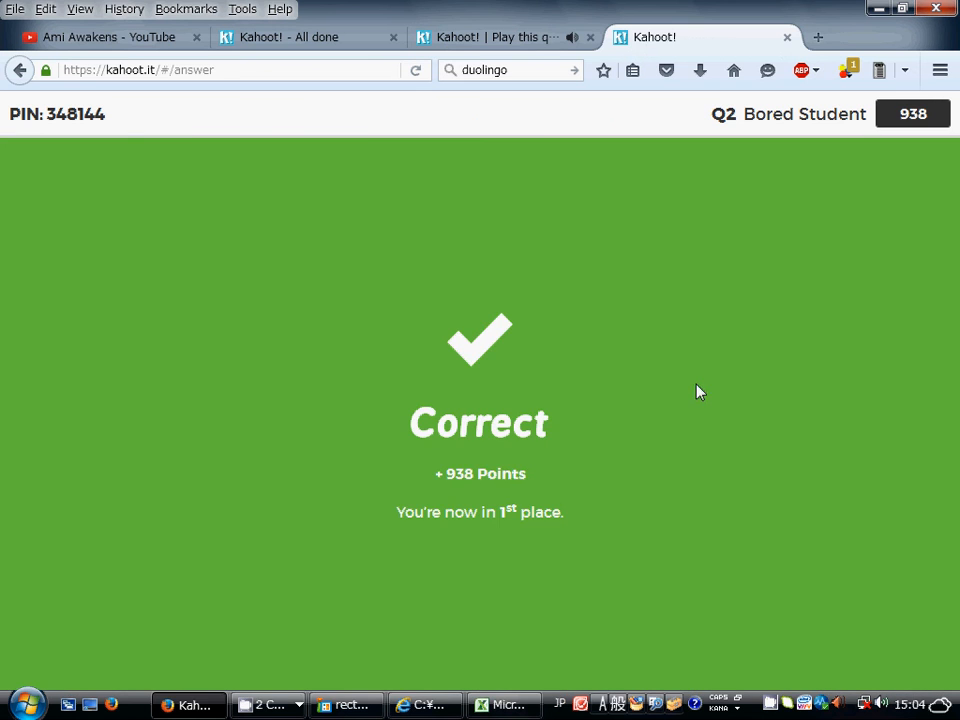
Step: Advance the host from the cat question's answers to the scoreboard and check the player's result page
left_click(505, 36)
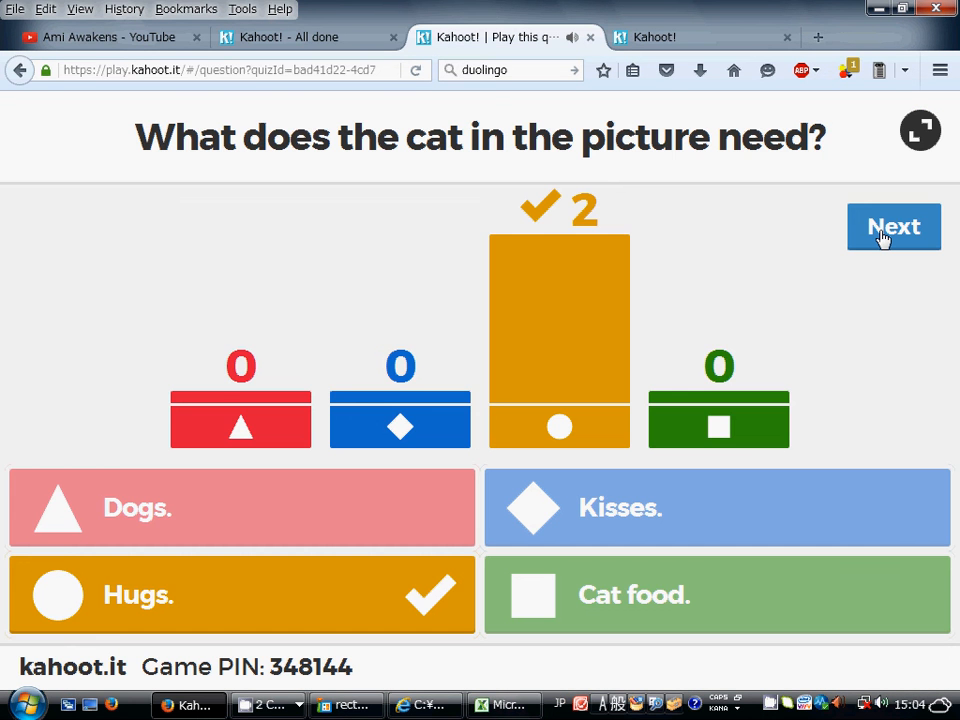
left_click(883, 236)
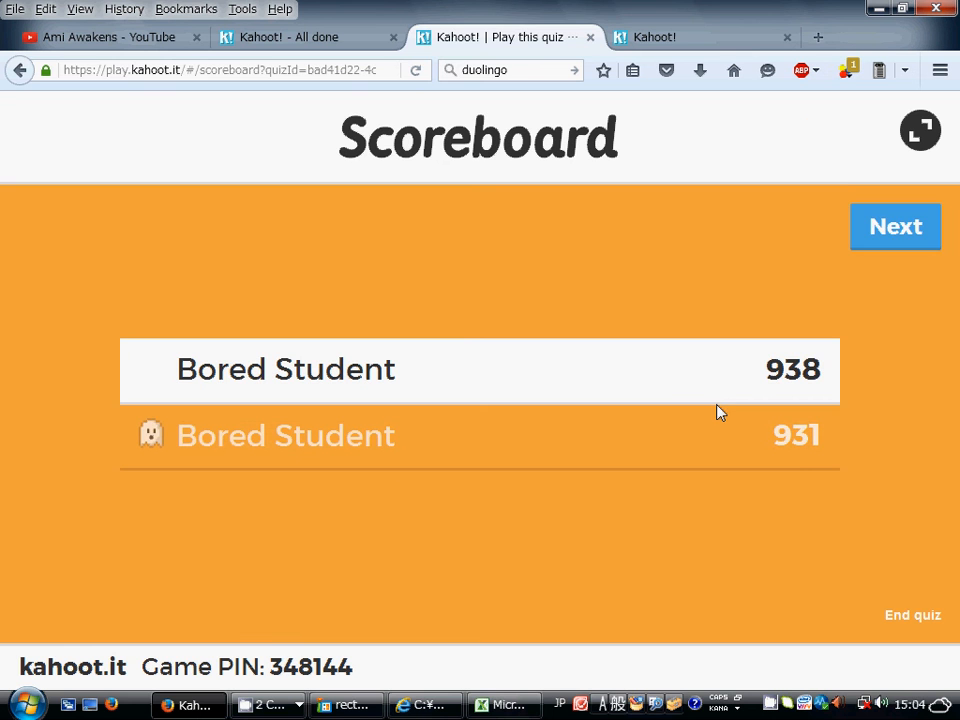
left_click(677, 35)
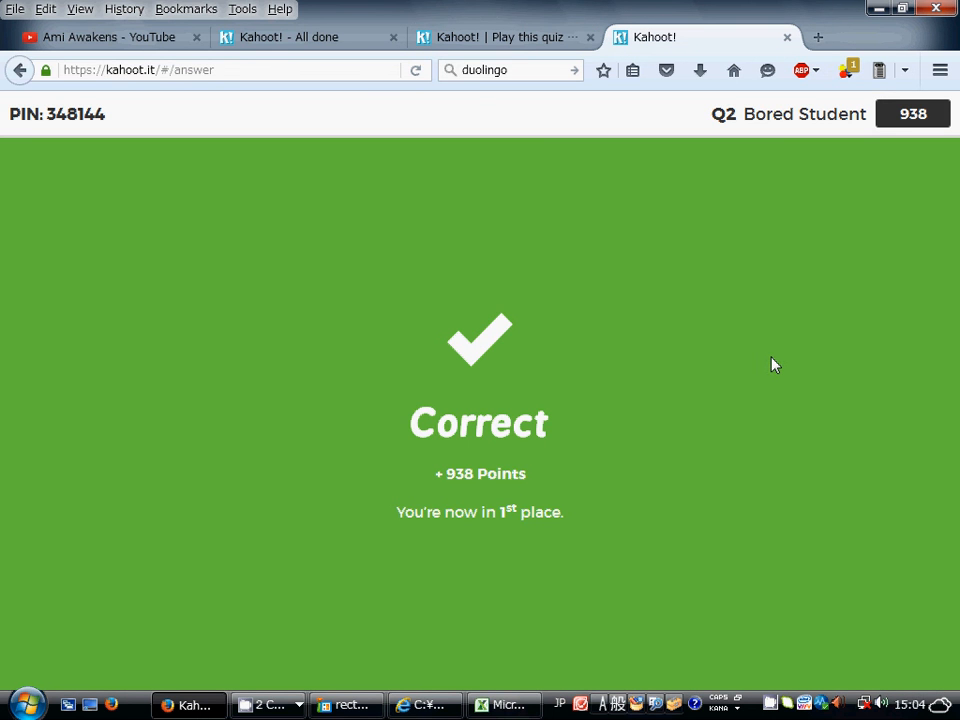
Step: Advance the host to "Who is here to rescue Ami Yamato?" and close the player's game page, confirming leaving it
left_click(505, 37)
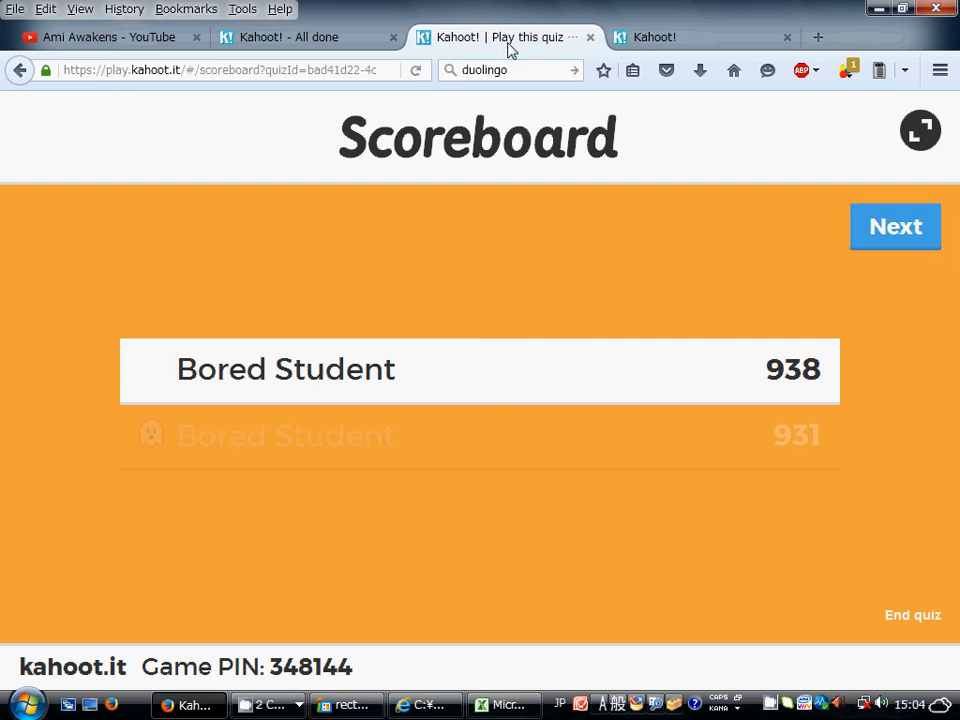
left_click(863, 231)
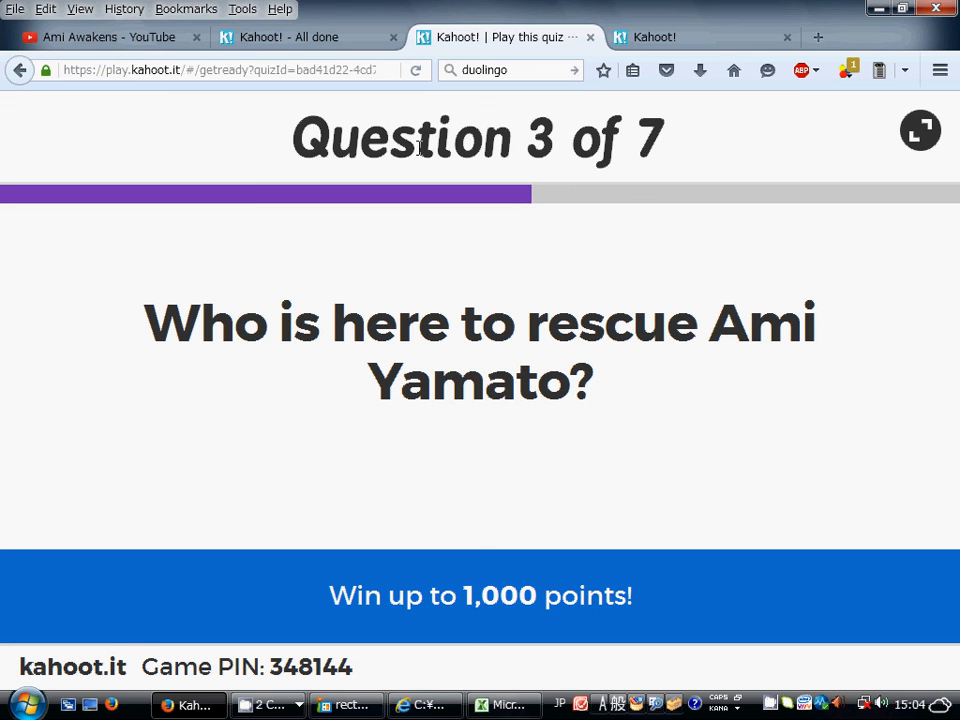
left_click(658, 38)
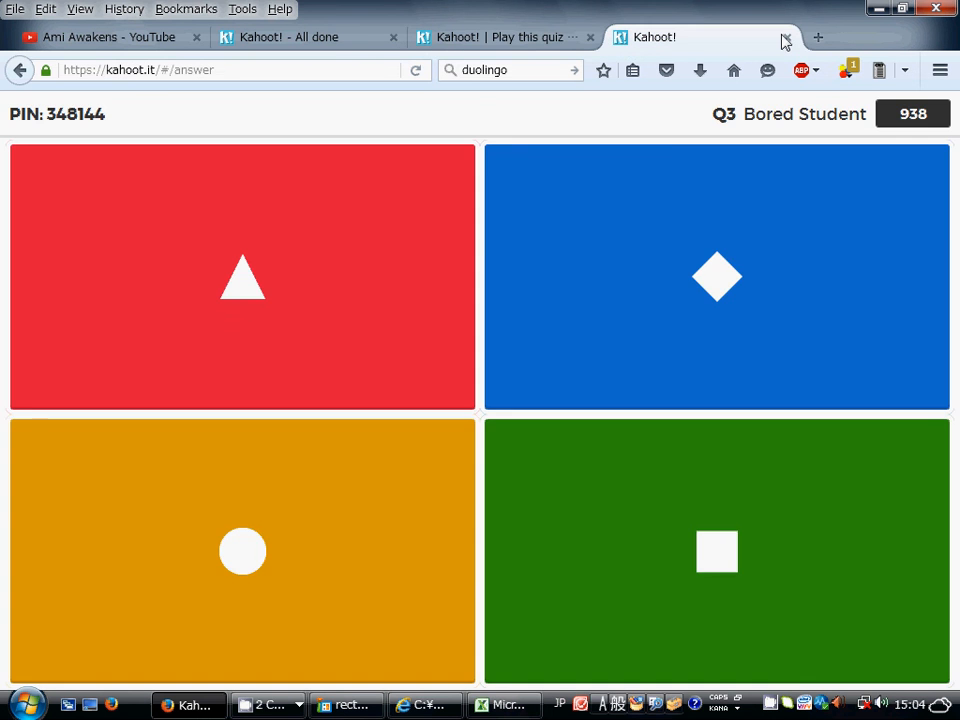
left_click(786, 40)
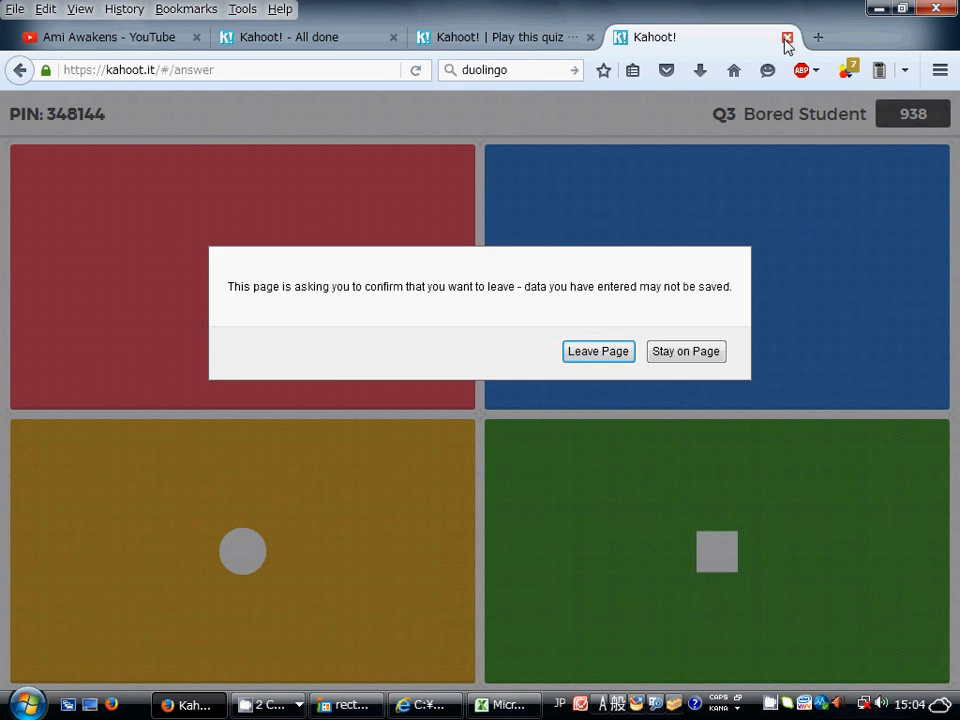
left_click(600, 352)
Step: End the Ghost Mode quiz from the host's scoreboard and close the host game page, confirming leaving it
left_click(912, 232)
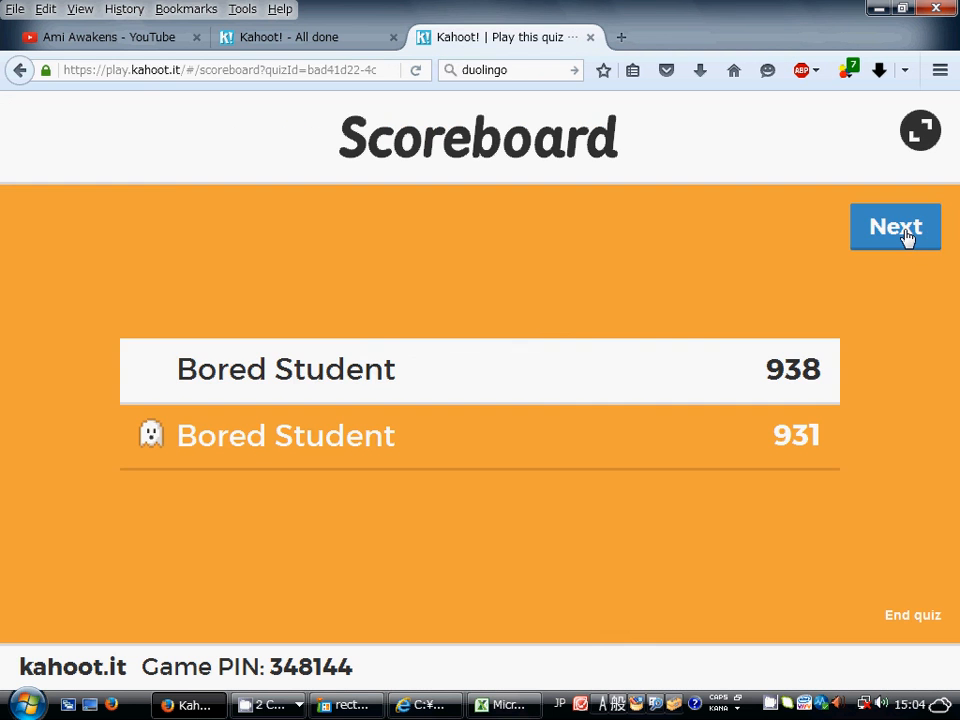
left_click(912, 618)
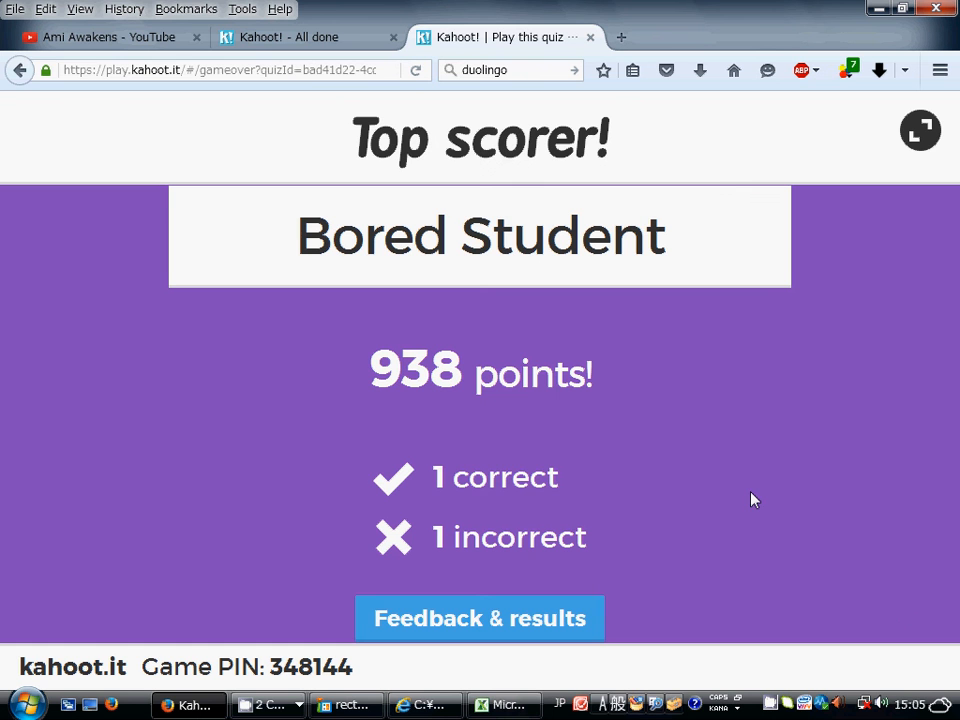
left_click(589, 41)
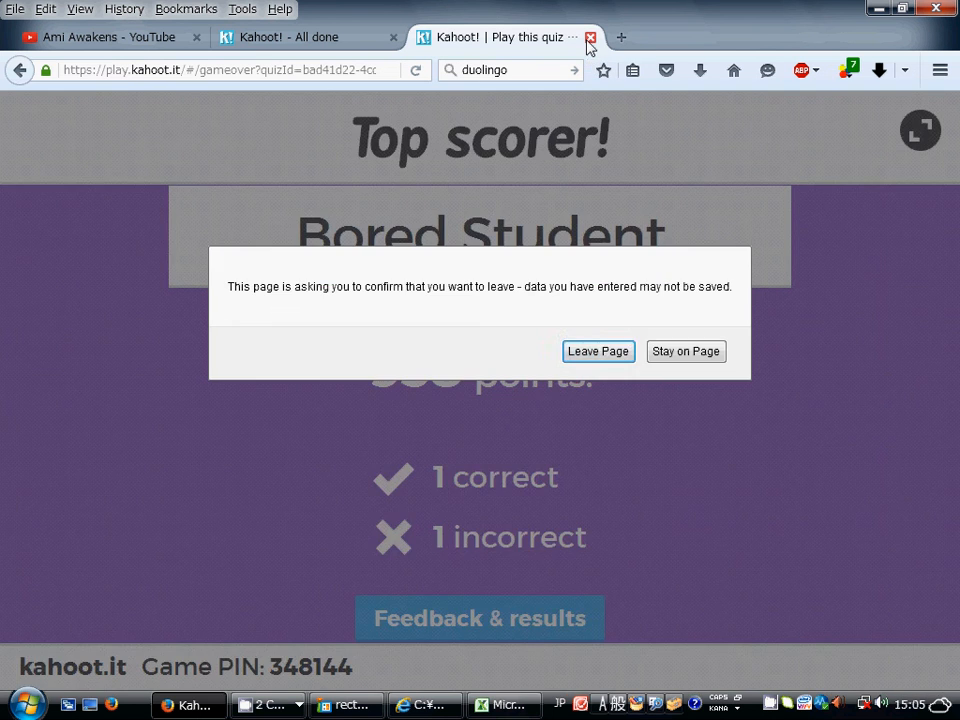
left_click(598, 352)
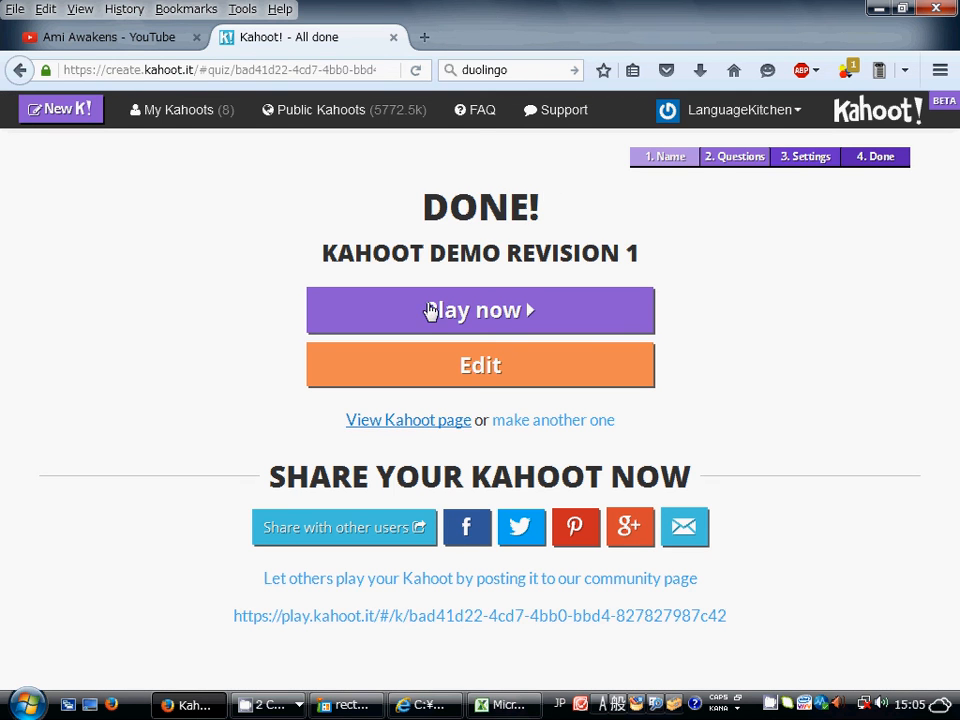
Step: Open the public Kahoots collection and look through the featured quizzes
left_click(311, 119)
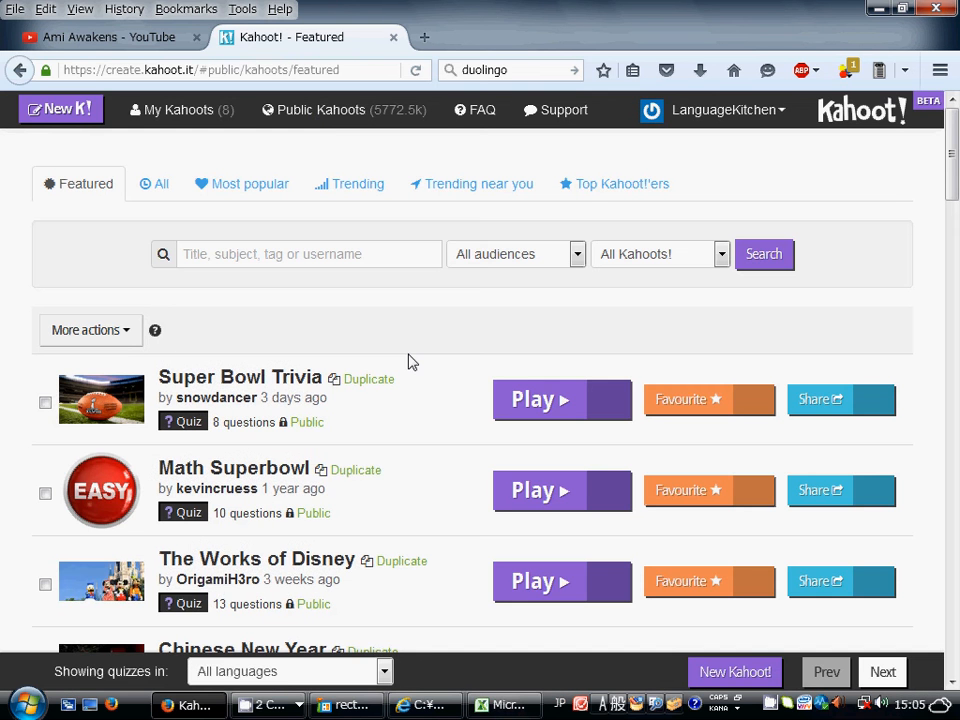
scroll(409, 362, "down", 10)
scroll(409, 362, "down", 10)
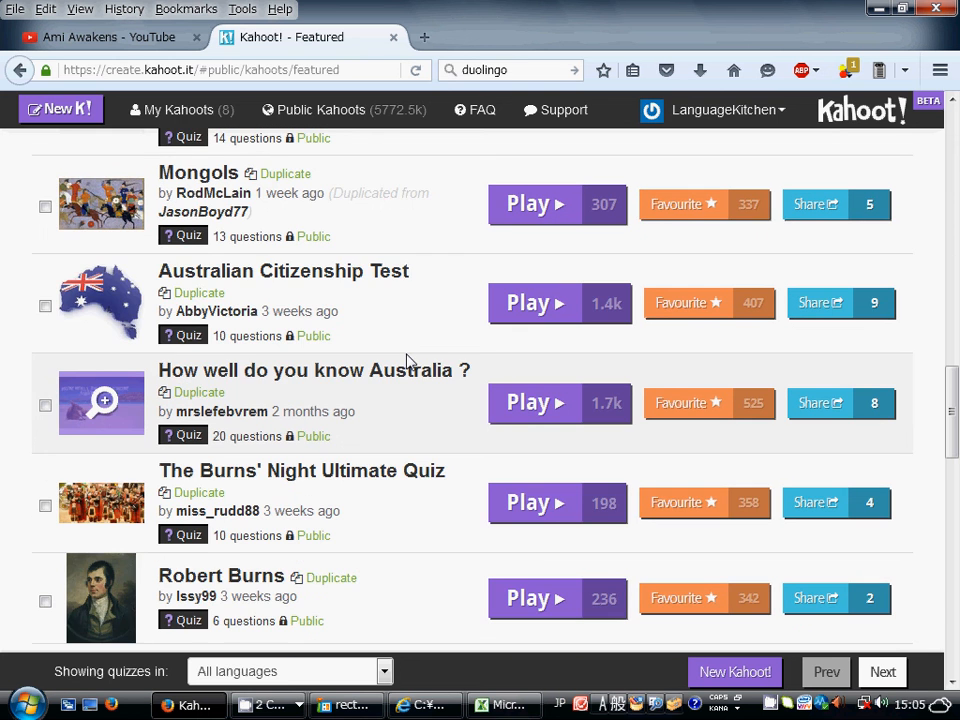
scroll(409, 362, "down", 10)
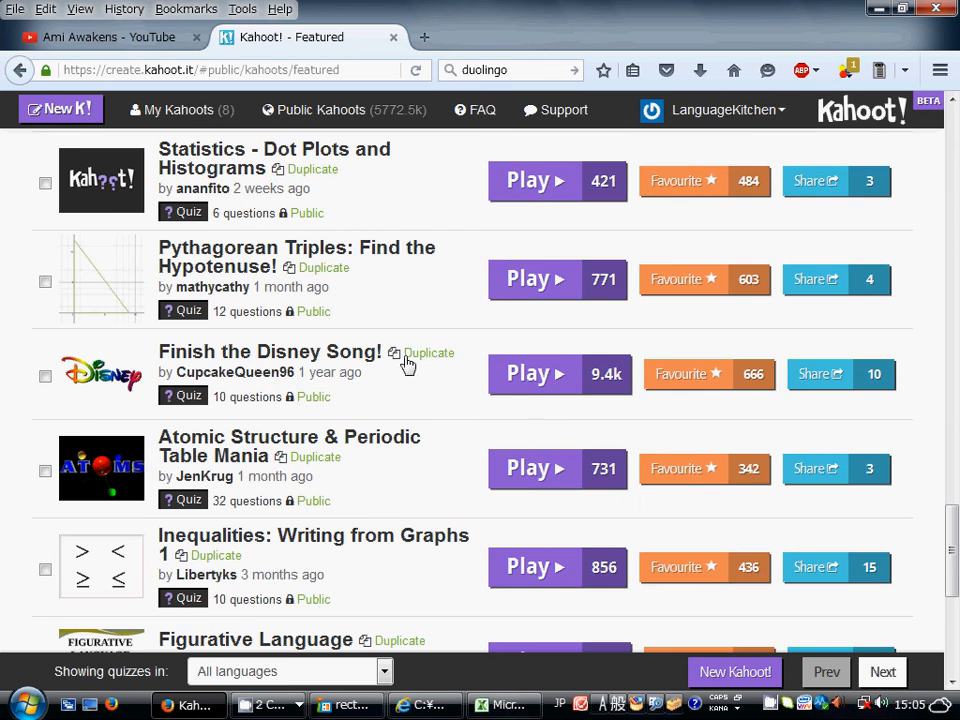
scroll(406, 364, "down", 5)
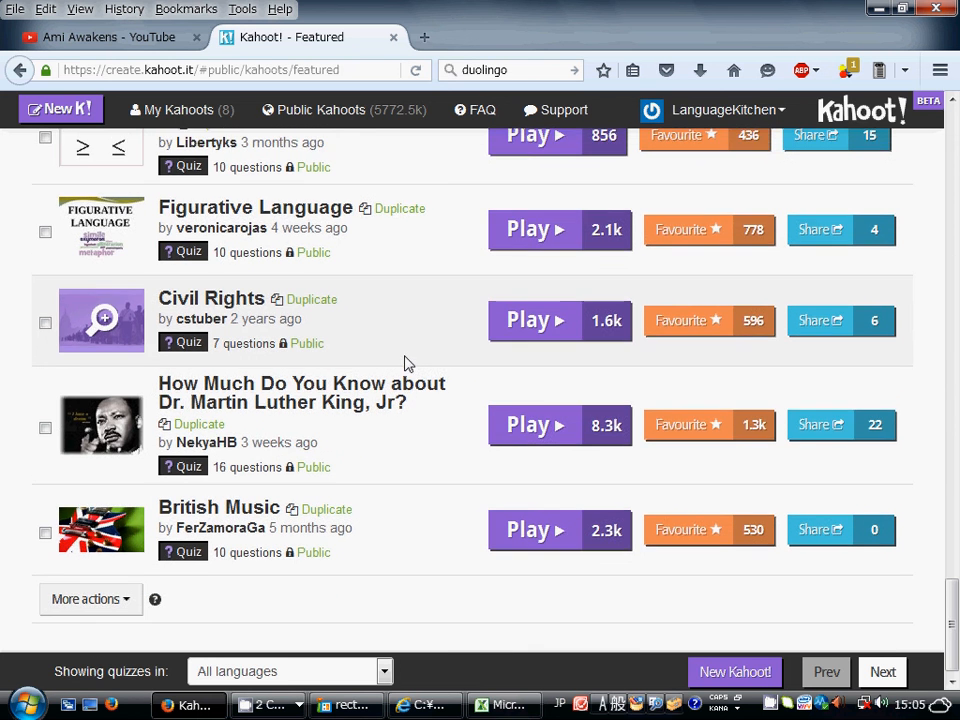
scroll(407, 364, "up", 10)
scroll(408, 364, "up", 10)
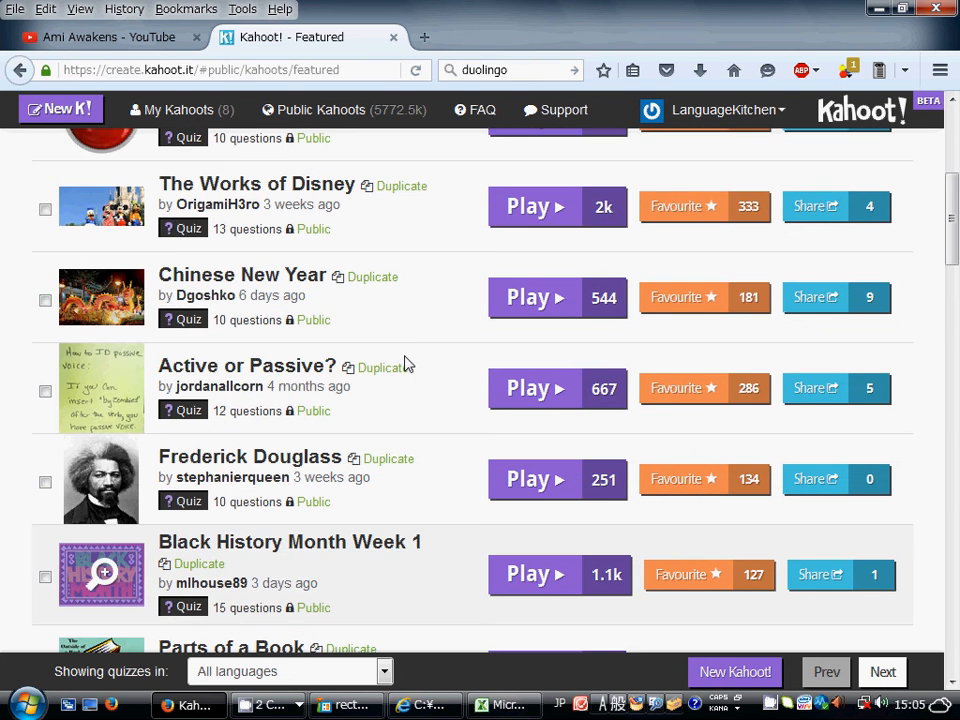
scroll(406, 364, "up", 5)
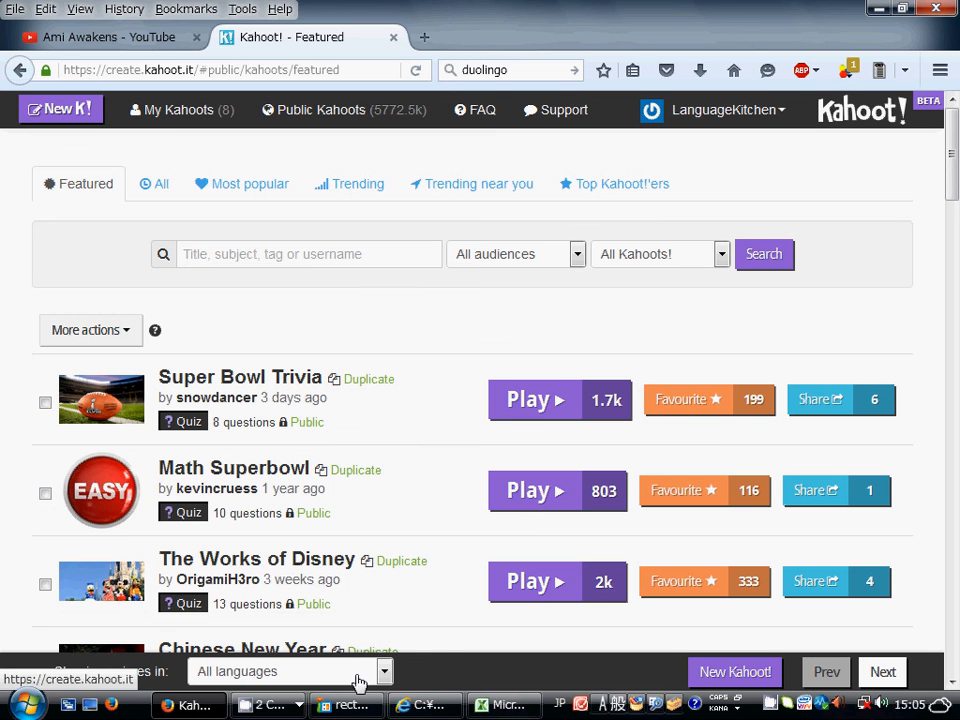
Step: Switch to the CamStudio recorder window
mouse_move(268, 707)
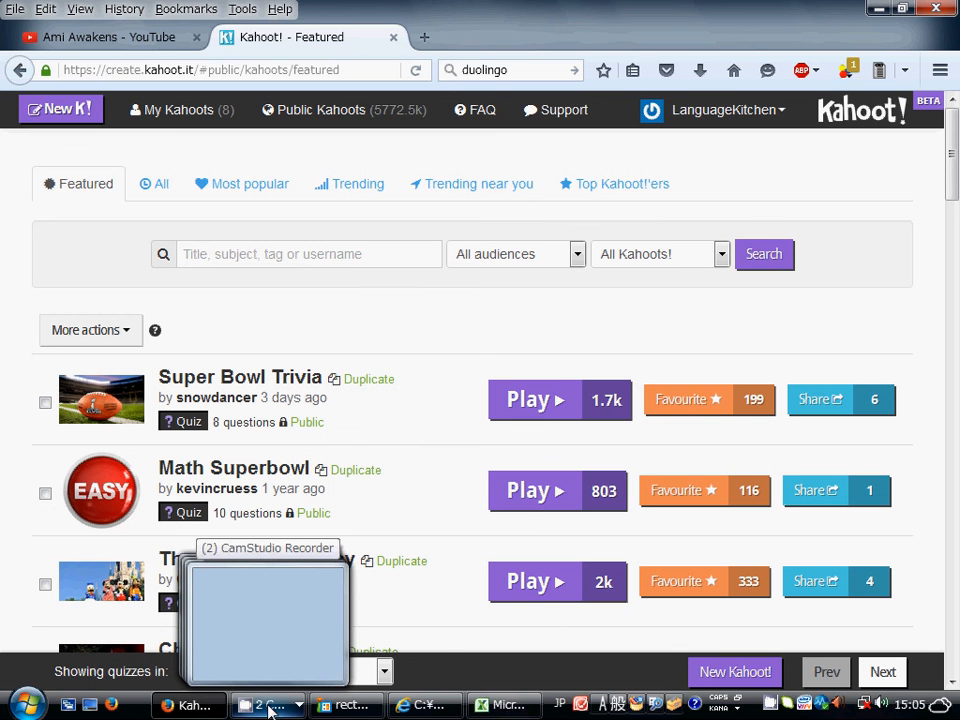
left_click(272, 706)
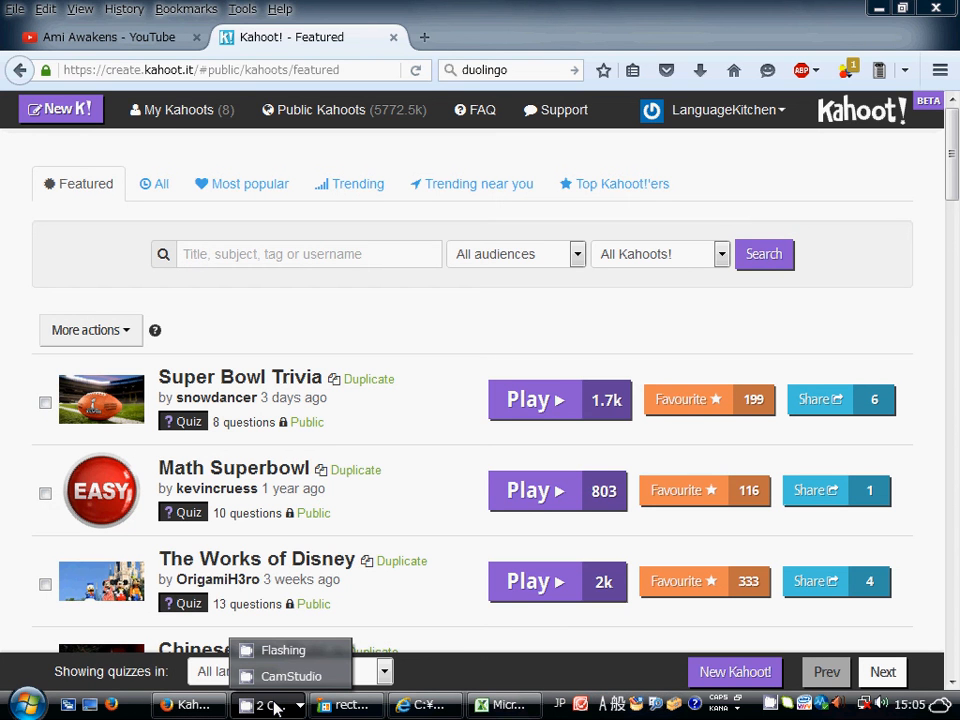
left_click(290, 676)
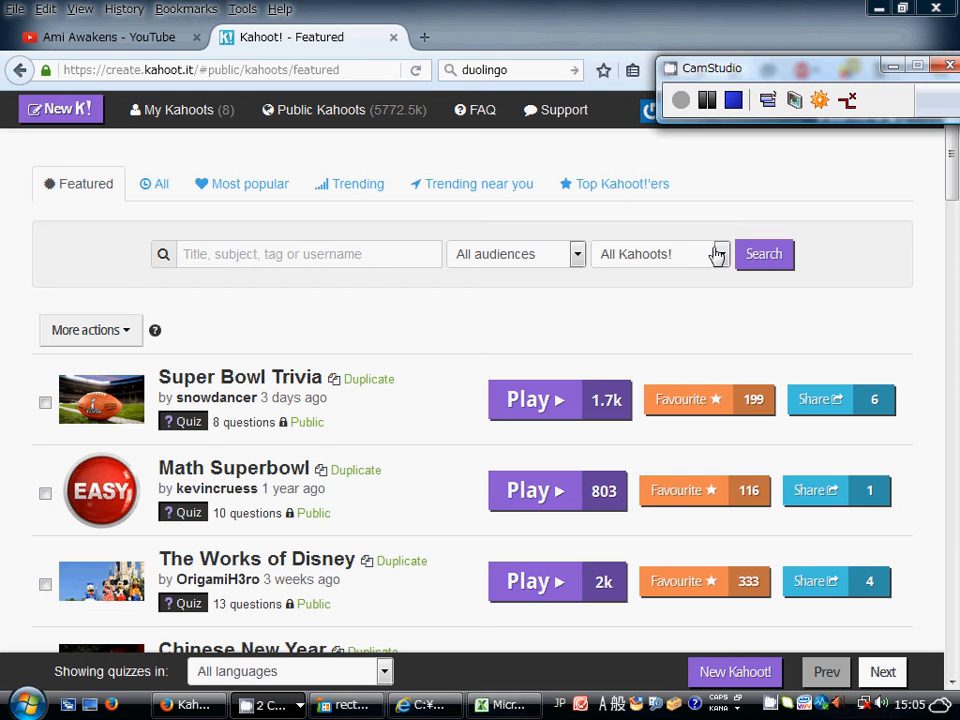